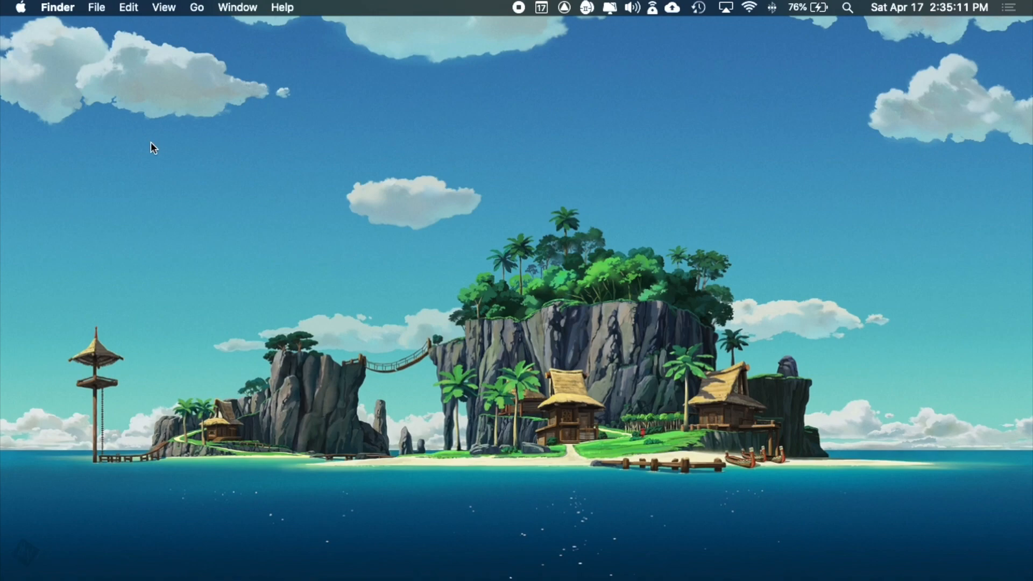
# - Launch Safari and load noteflight.com by entering 'note' in the address bar
pyautogui.moveTo(1, 198)
pyautogui.click(5, 78)
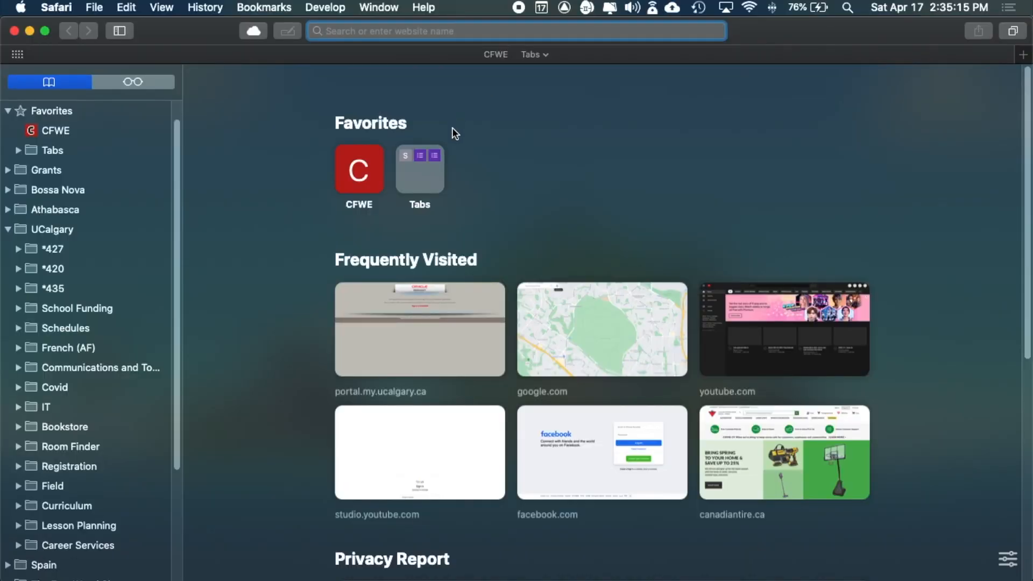
pyautogui.write('noteflight.com')
pyautogui.press('Return')
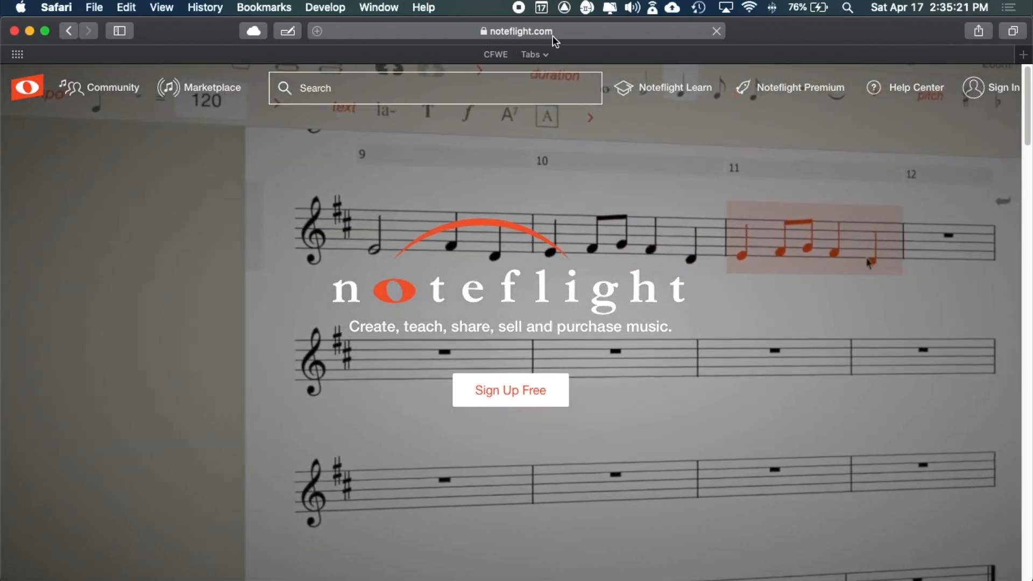
# - Clear the address suggestions and open Noteflight's Sign Up Free form
pyautogui.click(515, 31)
pyautogui.click(465, 32)
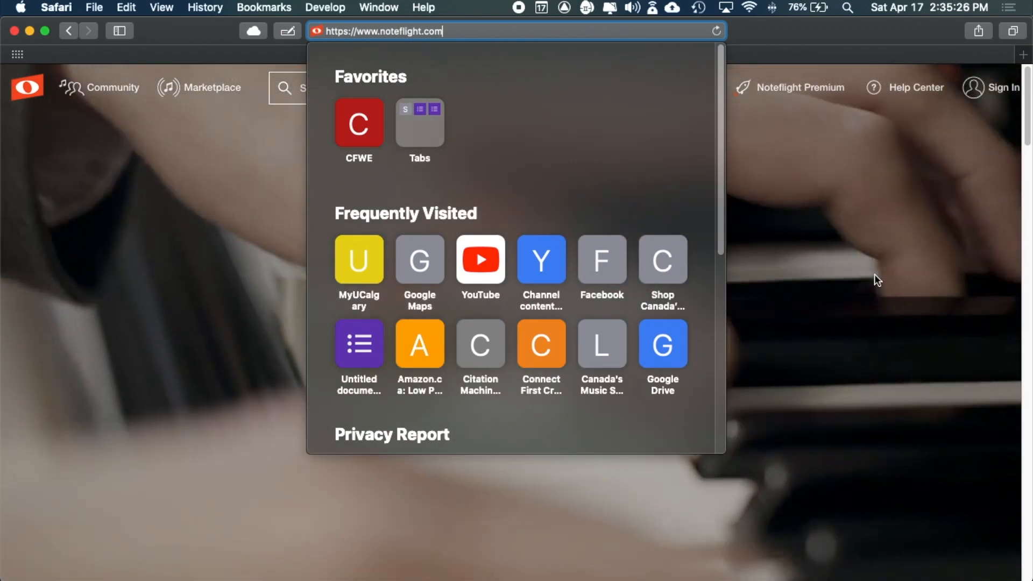
pyautogui.click(875, 275)
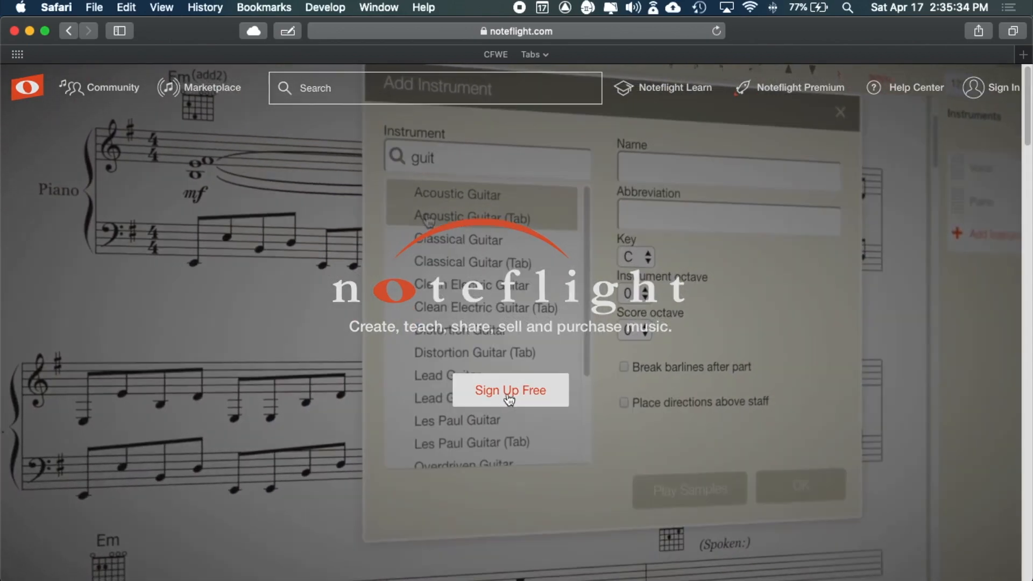
pyautogui.click(509, 399)
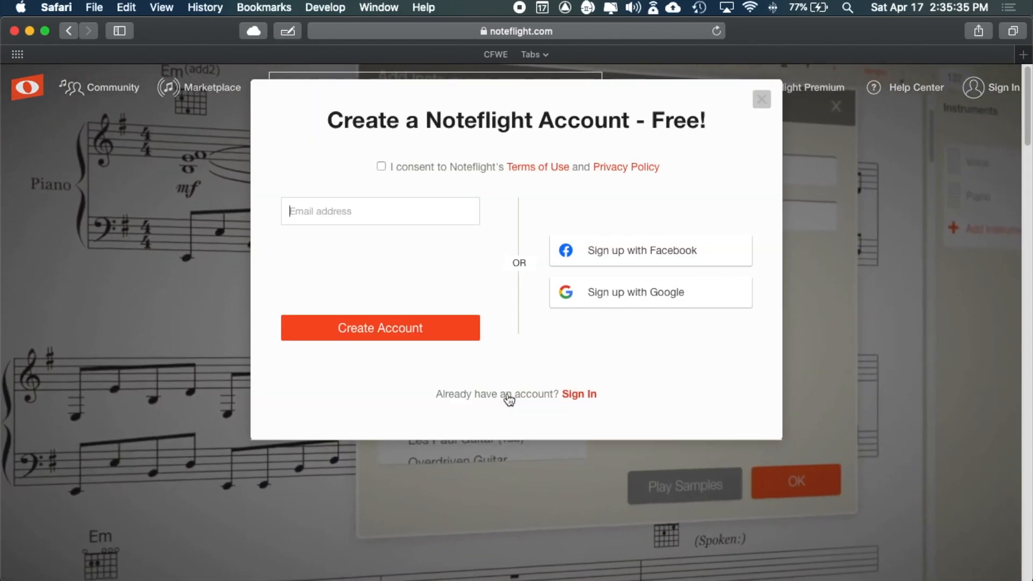
# - Fill in your e-mail address in the Email Address field and tick I'm not a robot
pyautogui.click(319, 213)
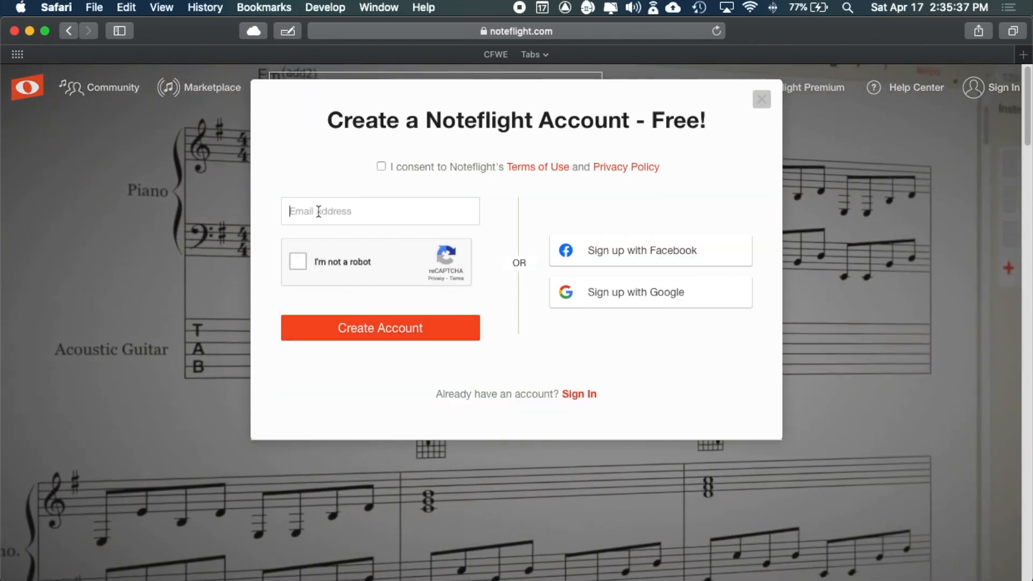
pyautogui.write('json')
pyautogui.press('BackSpace')
pyautogui.press('BackSpace')
pyautogui.press('BackSpace')
pyautogui.press('BackSpace')
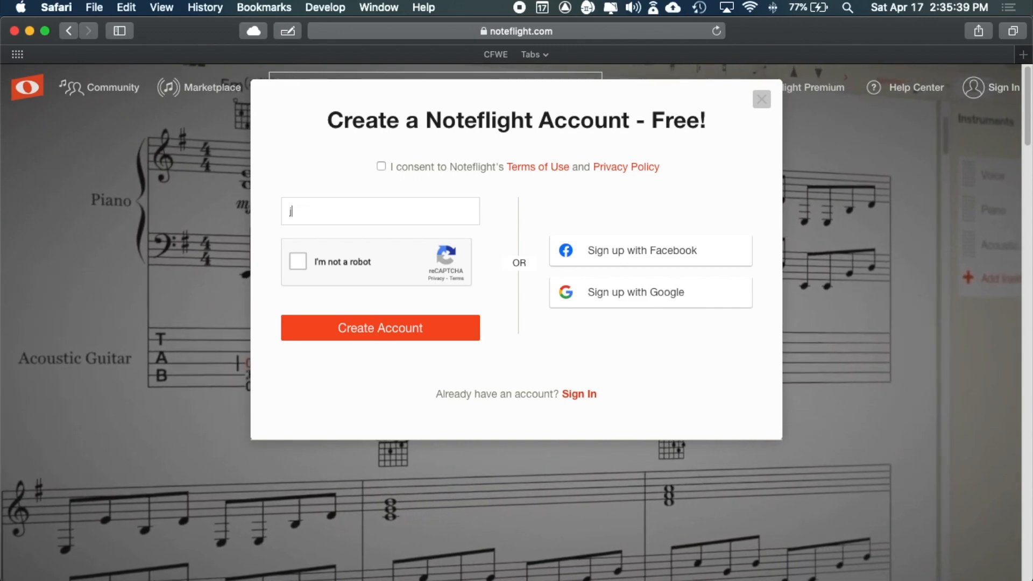
pyautogui.write('jaon')
pyautogui.press('BackSpace')
pyautogui.press('BackSpace')
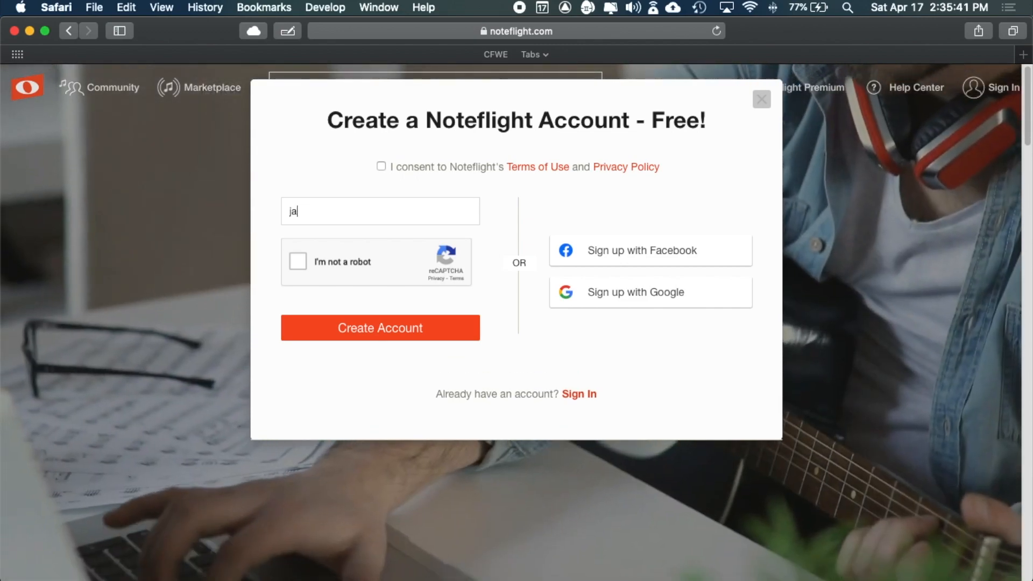
pyautogui.write('son')
pyautogui.press('BackSpace')
pyautogui.press('BackSpace')
pyautogui.press('BackSpace')
pyautogui.press('BackSpace')
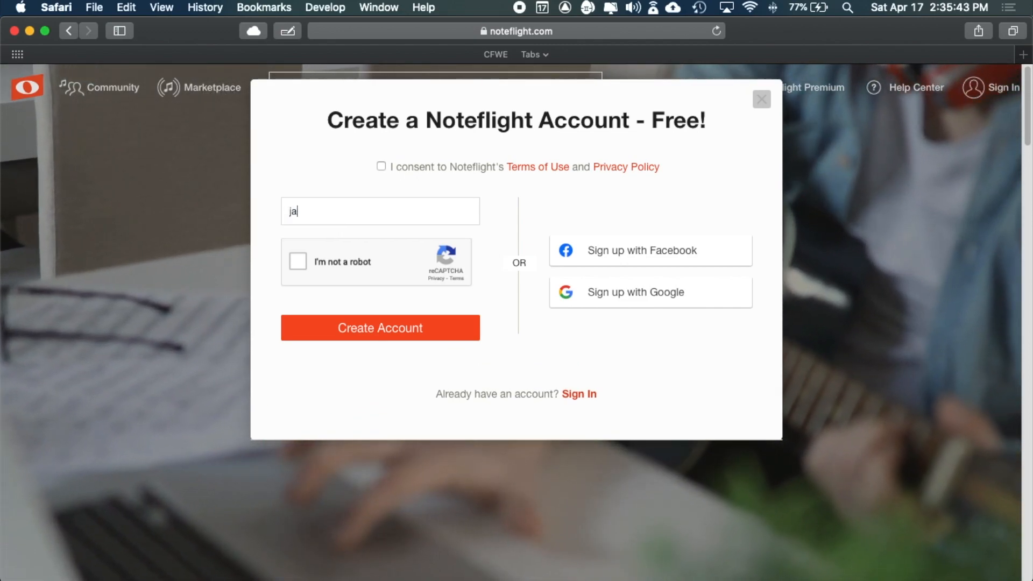
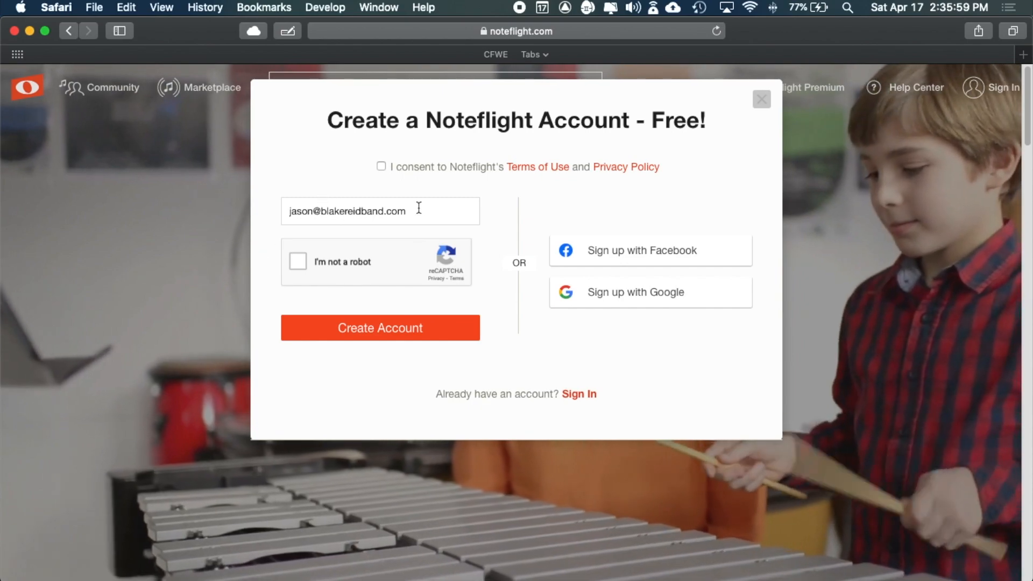
pyautogui.click(298, 261)
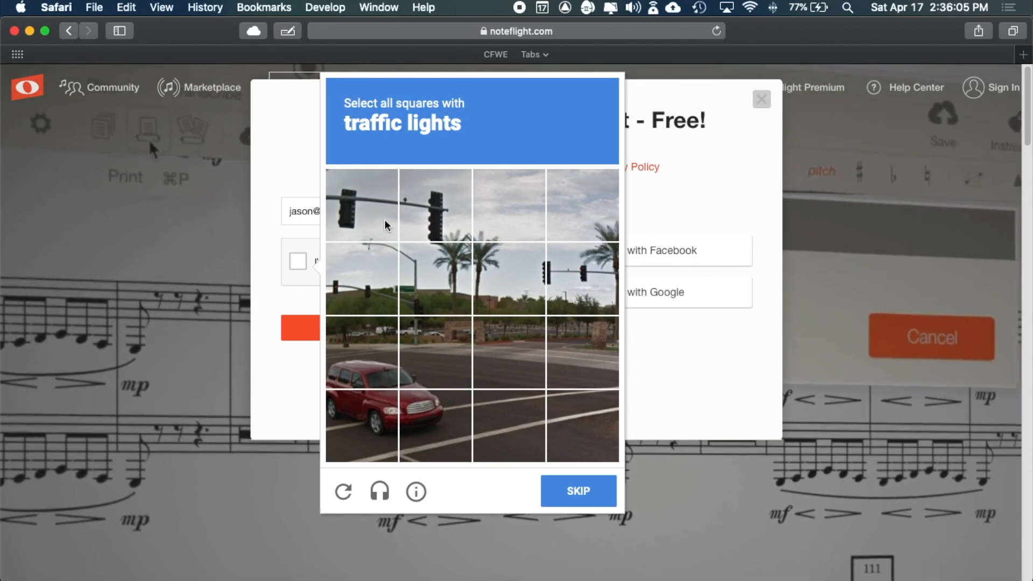
# - Select the four traffic-light tiles and verify the image challenge
pyautogui.click(347, 208)
pyautogui.click(452, 212)
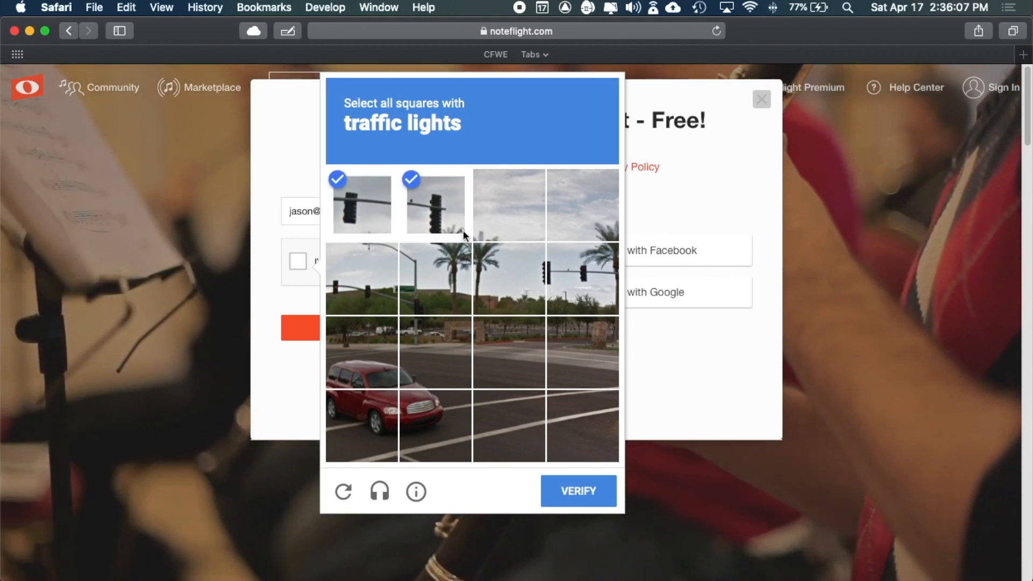
pyautogui.click(536, 281)
pyautogui.click(577, 282)
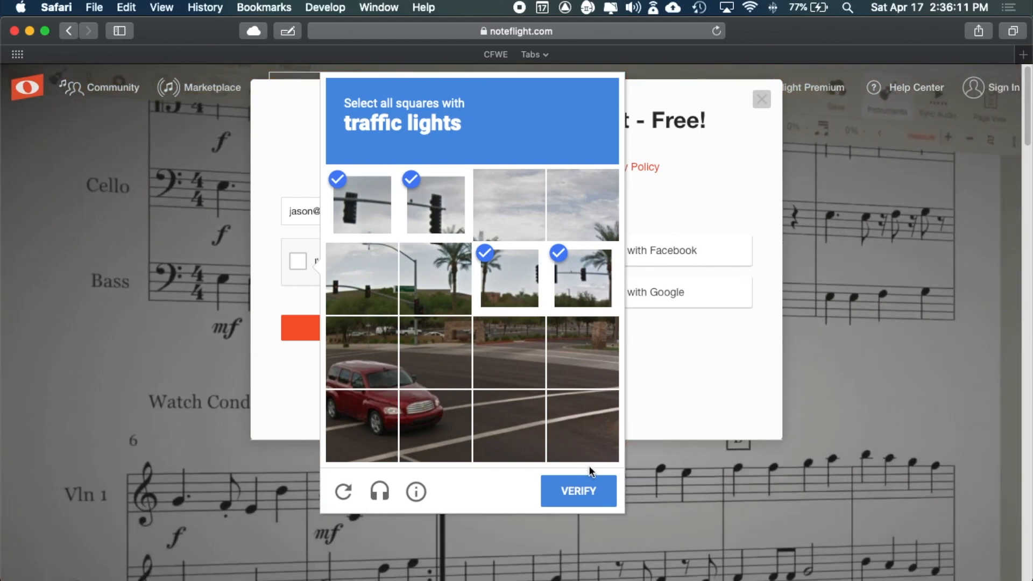
pyautogui.click(580, 487)
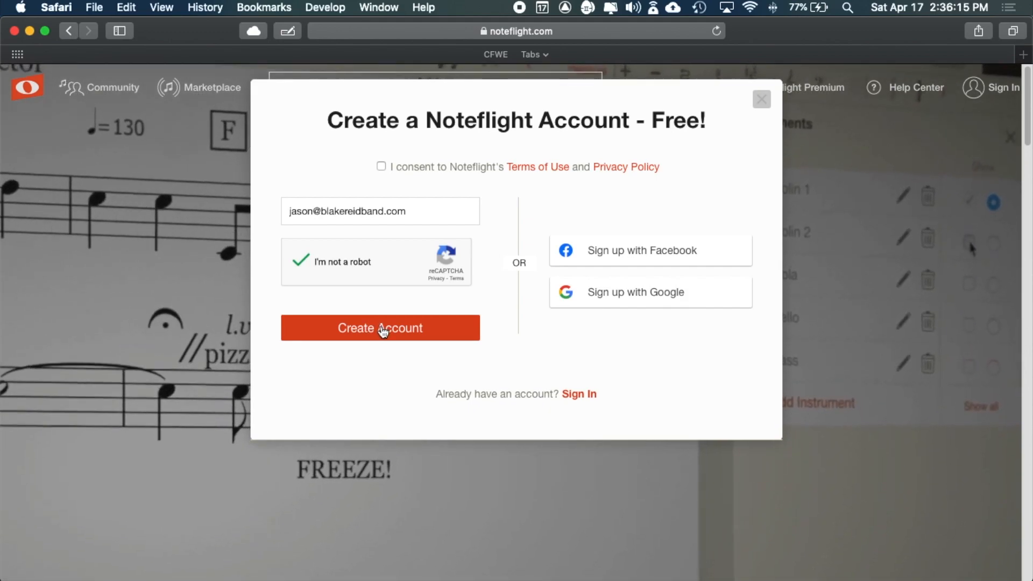
# - Agree to the terms and privacy policy and create the Noteflight account
pyautogui.click(383, 329)
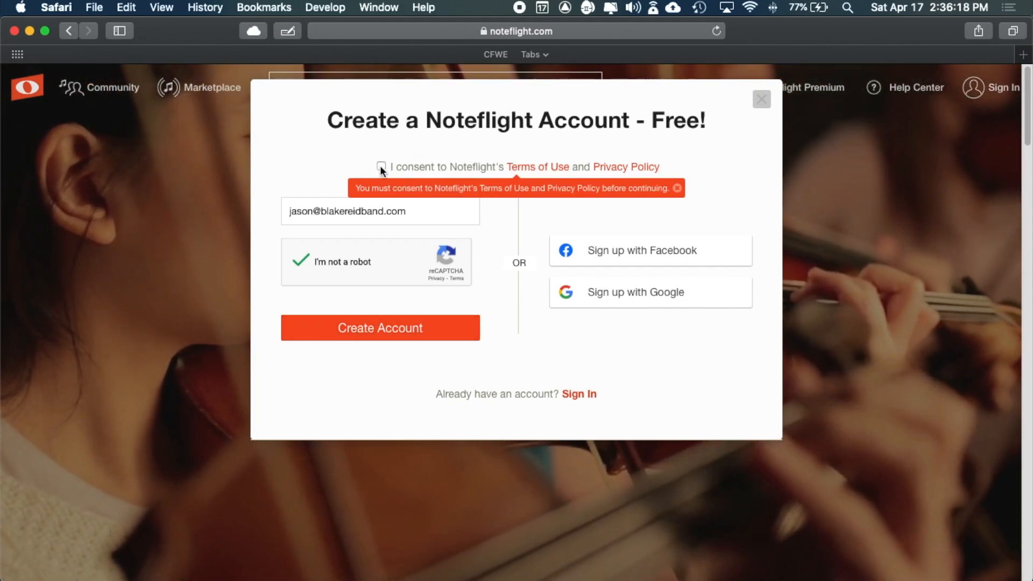
pyautogui.click(381, 166)
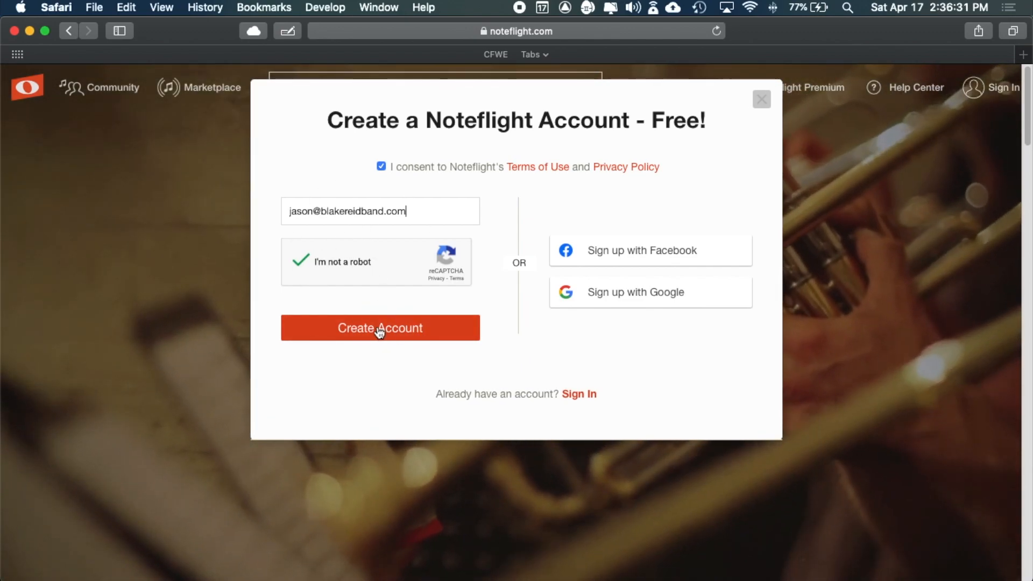
pyautogui.click(379, 332)
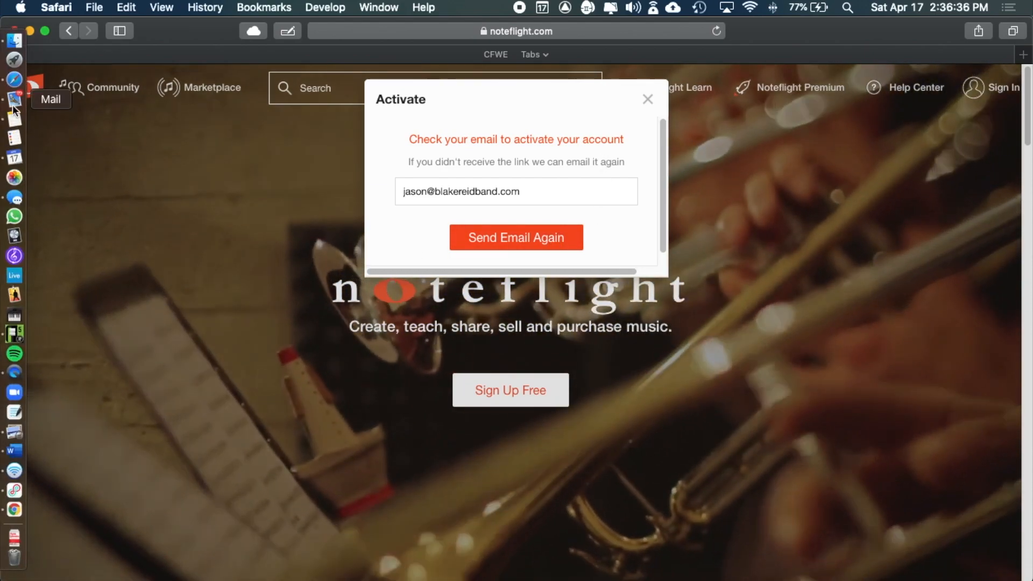
# - In Mail, open the Welcome to Noteflight! e-mail and follow its Activate Account link
pyautogui.click(13, 99)
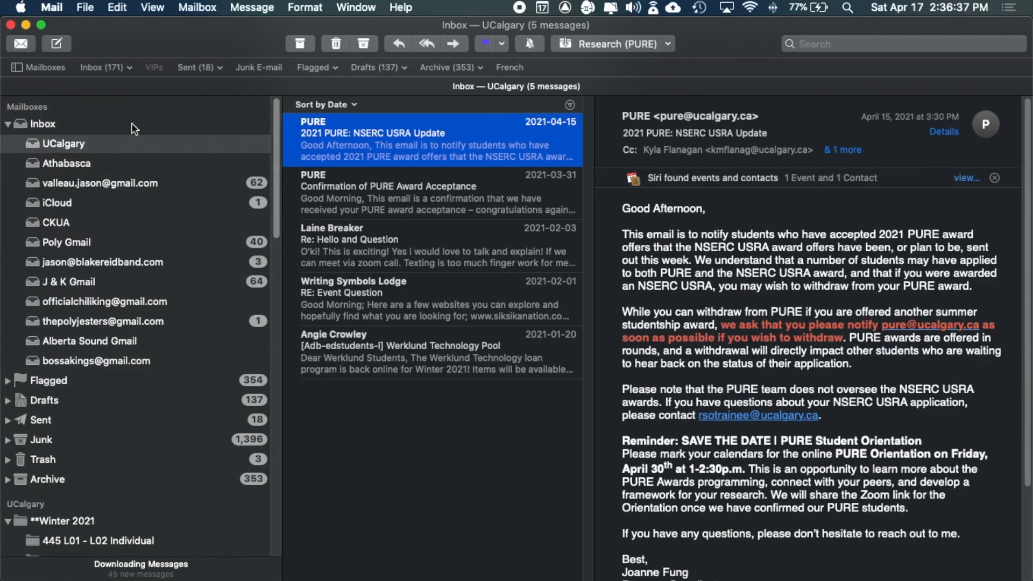
pyautogui.click(108, 127)
pyautogui.click(367, 138)
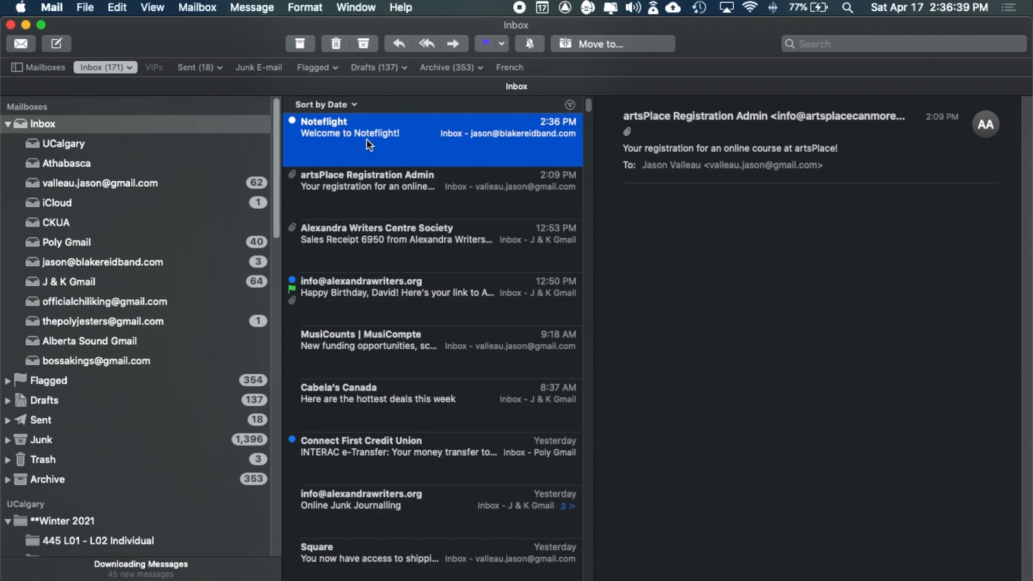
pyautogui.click(812, 536)
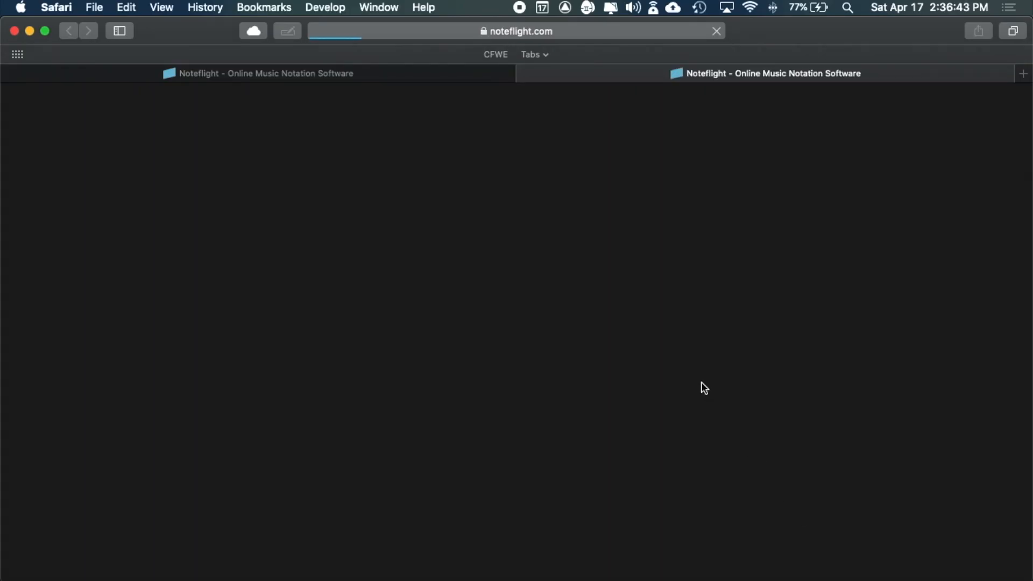
# - Enter a username and the account password in the activation form
pyautogui.click(309, 350)
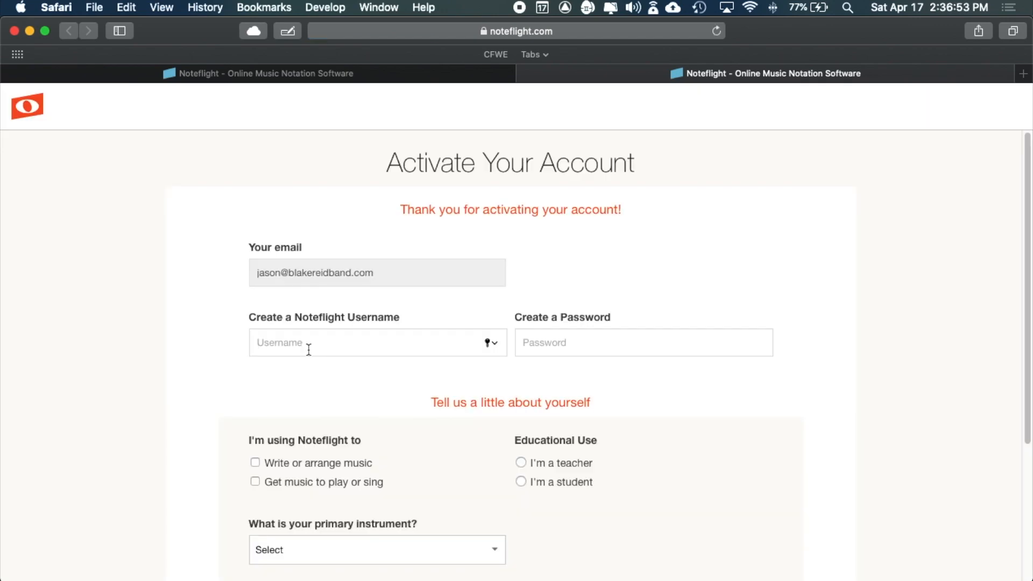
pyautogui.write('jason')
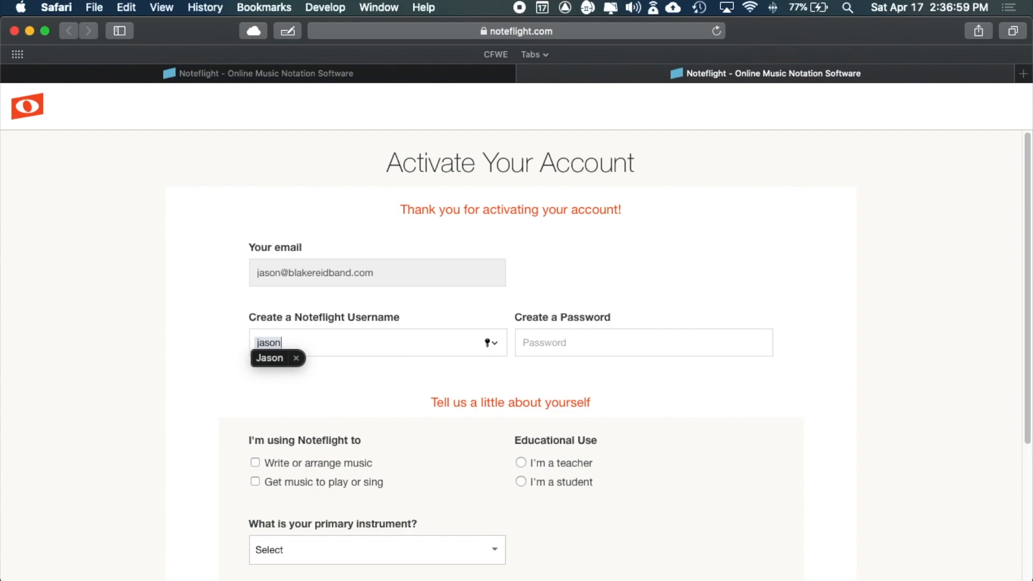
pyautogui.write('7474')
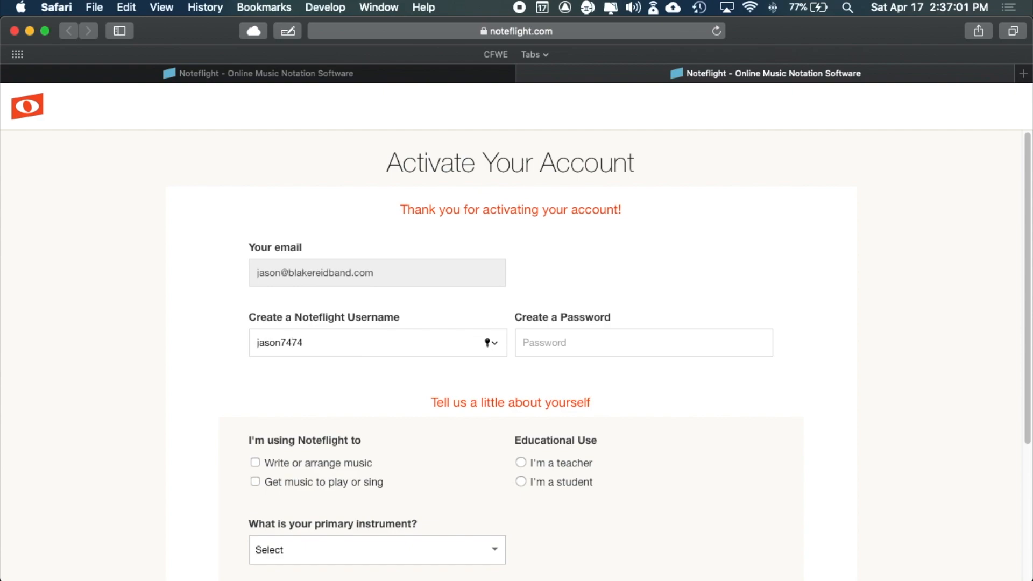
pyautogui.press('Tab')
pyautogui.write('*')
# - Identify as a student who writes music, with Bass Guitar as primary instrument
pyautogui.scroll(-2, 266, 394)
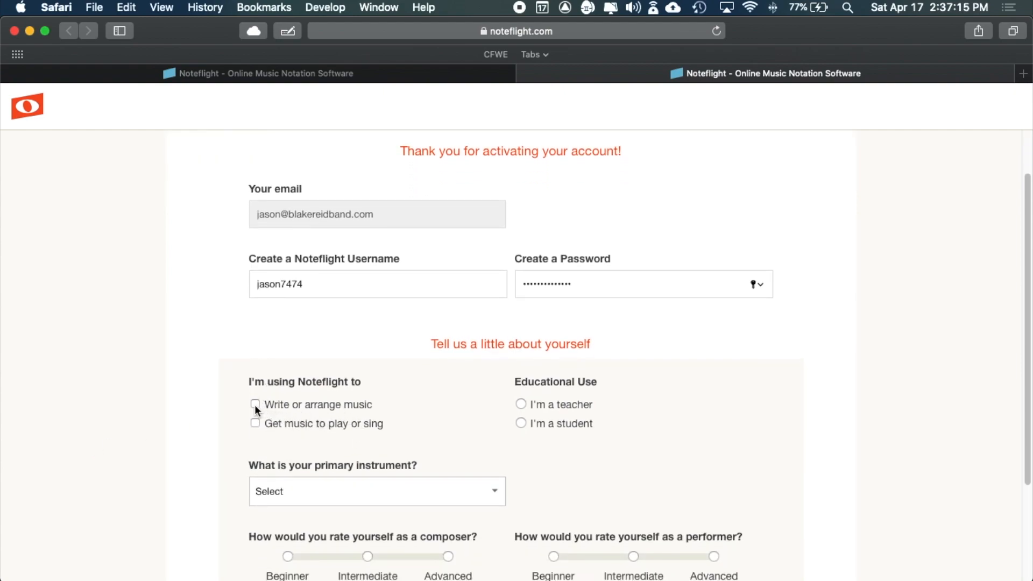
pyautogui.click(521, 424)
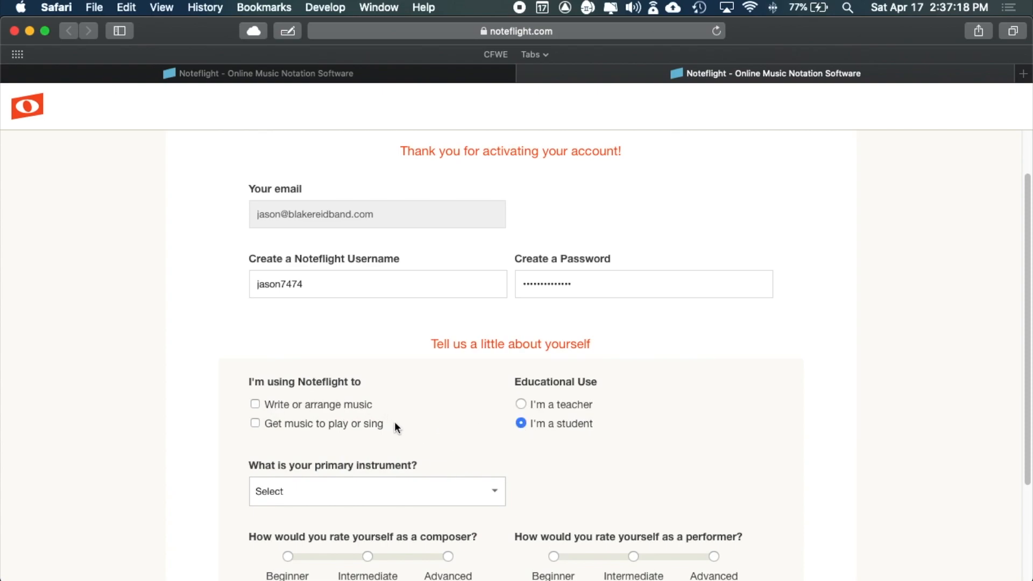
pyautogui.click(255, 404)
pyautogui.scroll(-5, 221, 418)
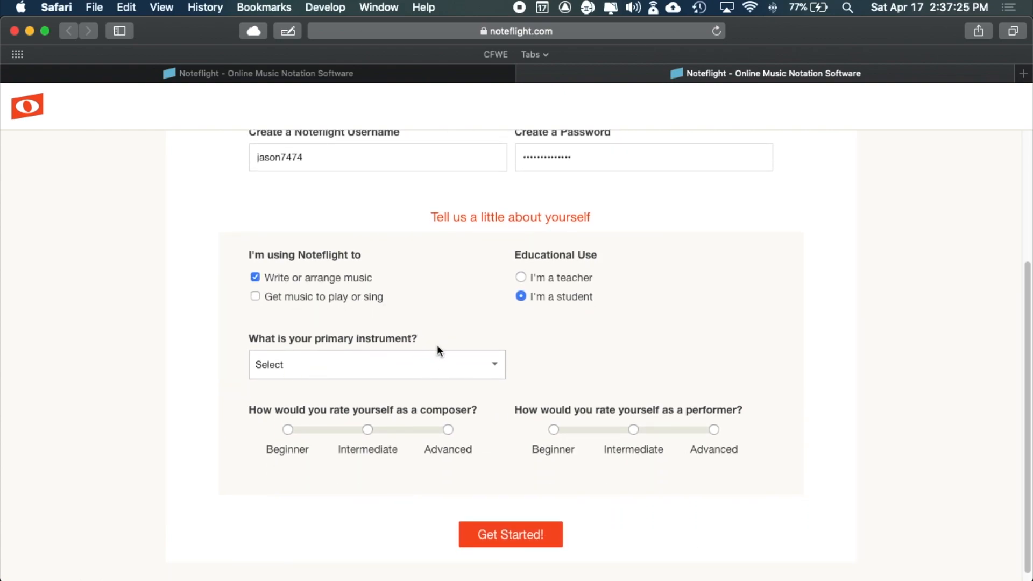
pyautogui.click(490, 364)
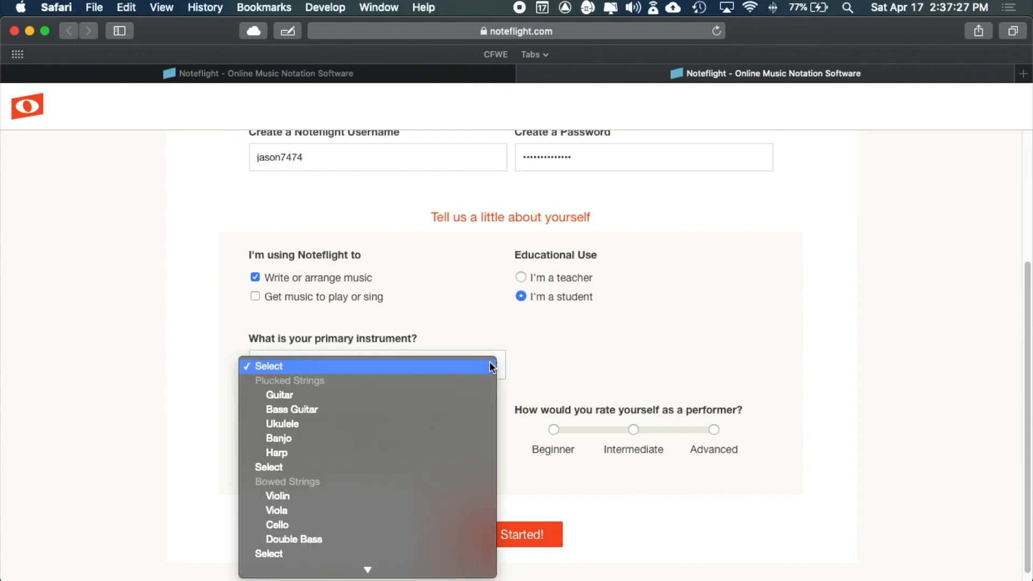
pyautogui.click(477, 410)
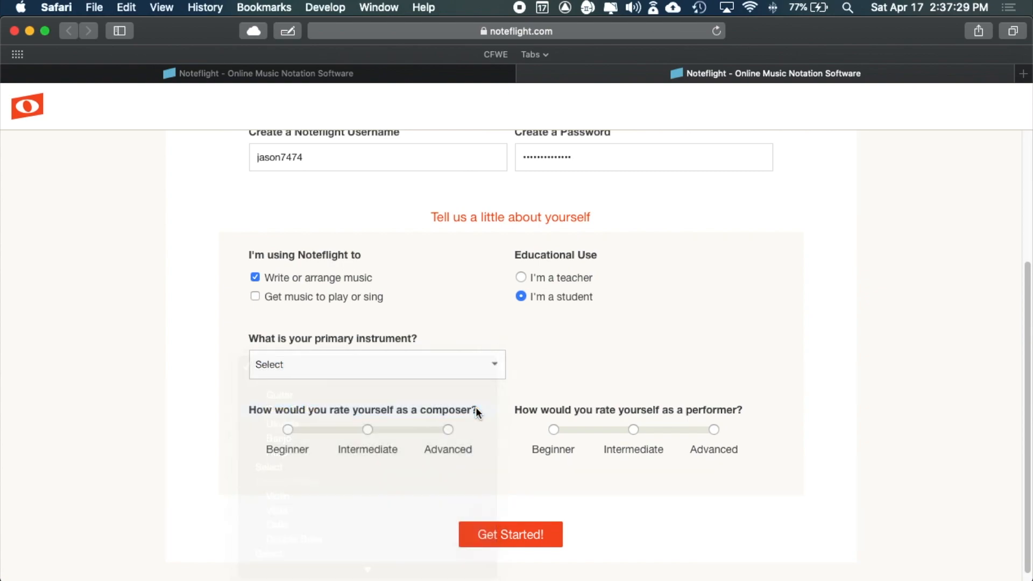
# - Rate composing skill as Intermediate and submit the form with Get Started!
pyautogui.scroll(-1, 783, 352)
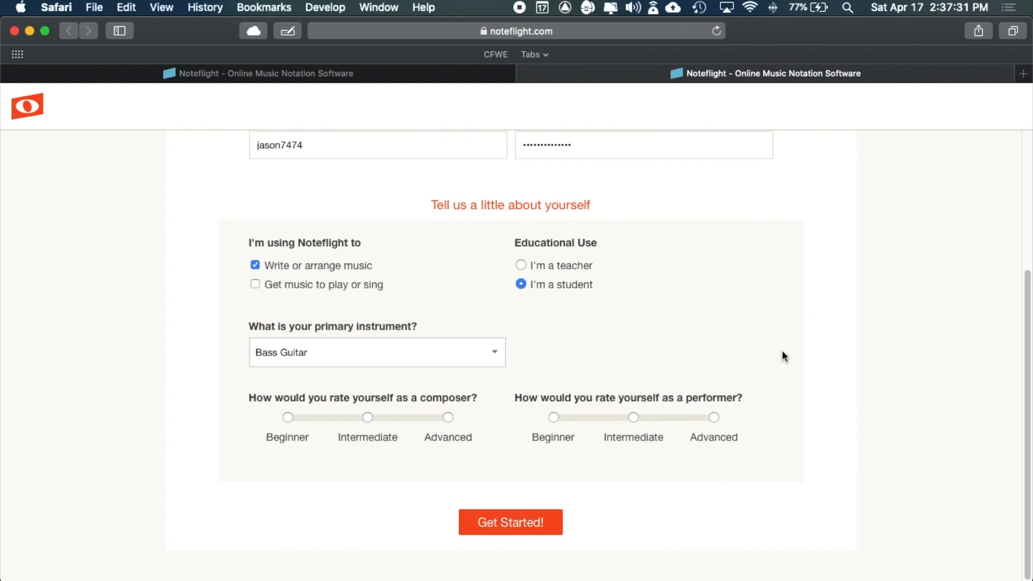
pyautogui.click(369, 419)
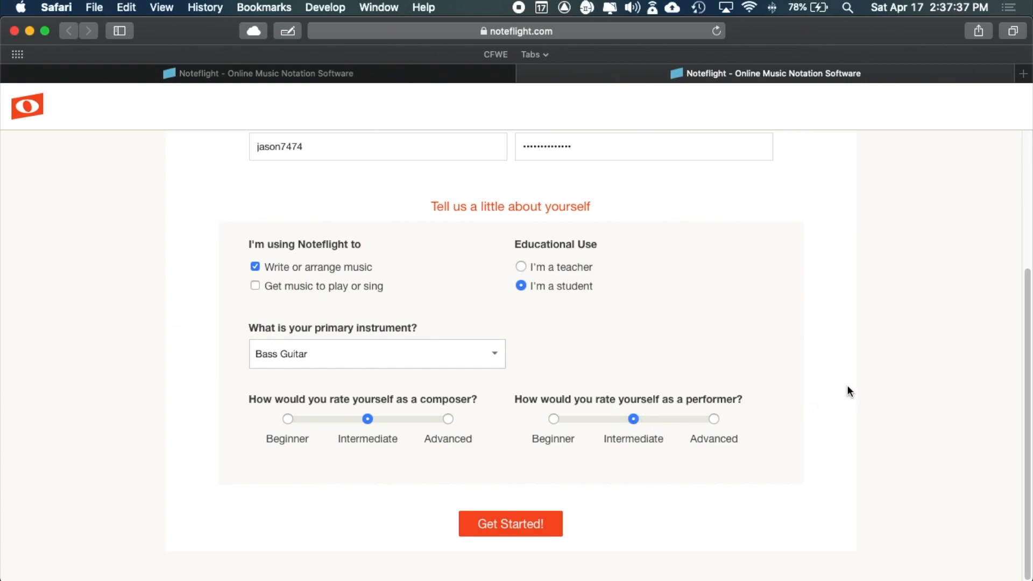
pyautogui.scroll(5, 848, 386)
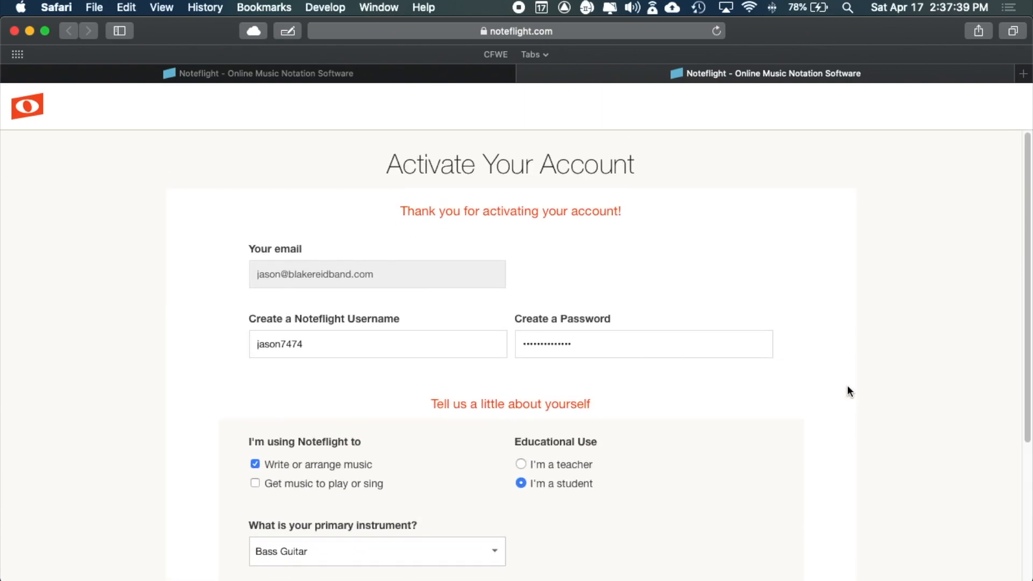
pyautogui.scroll(-5, 847, 386)
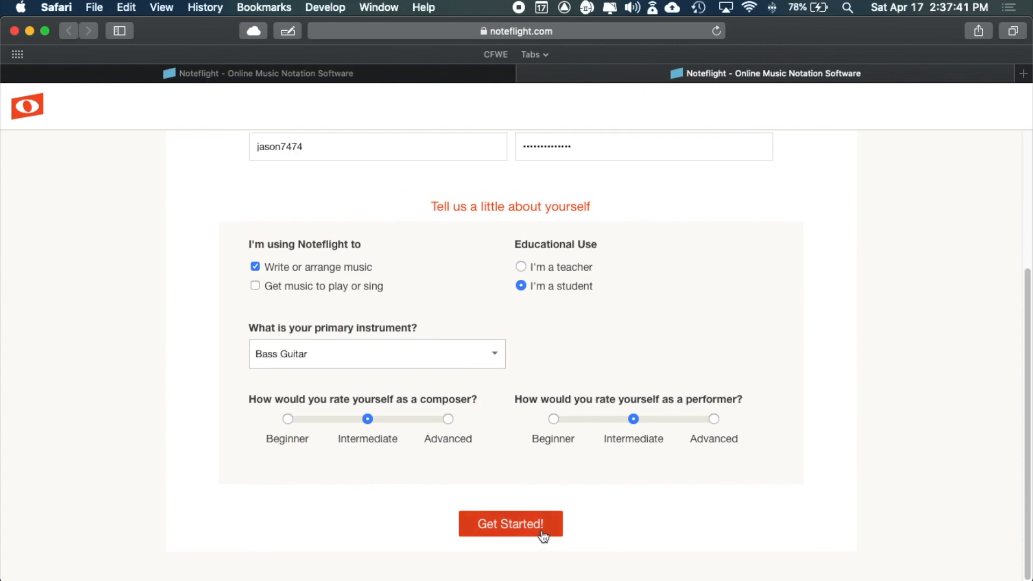
pyautogui.click(544, 534)
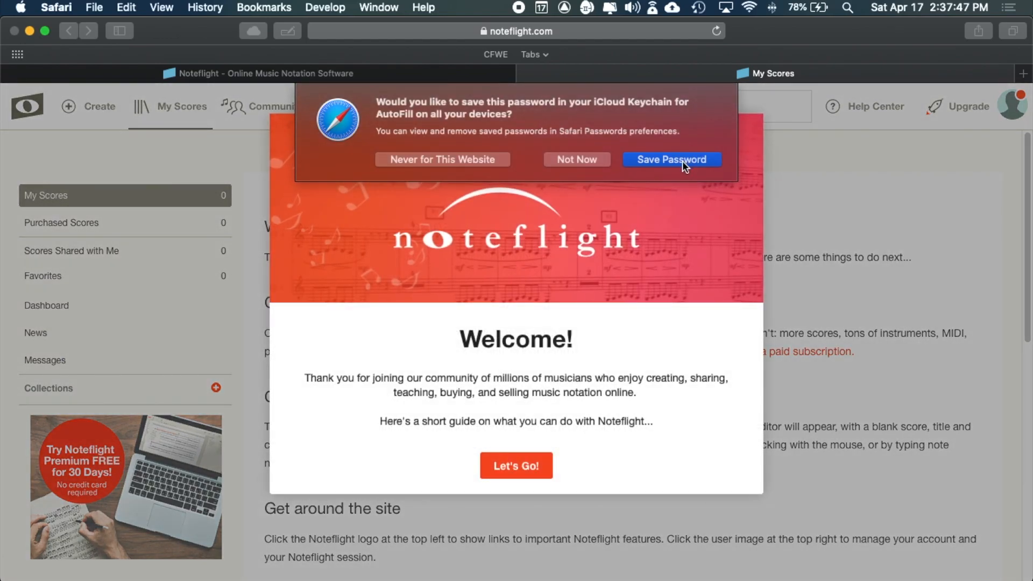
# - Save the site password, dismiss the Welcome message and pass the creating-scores tip
pyautogui.click(682, 160)
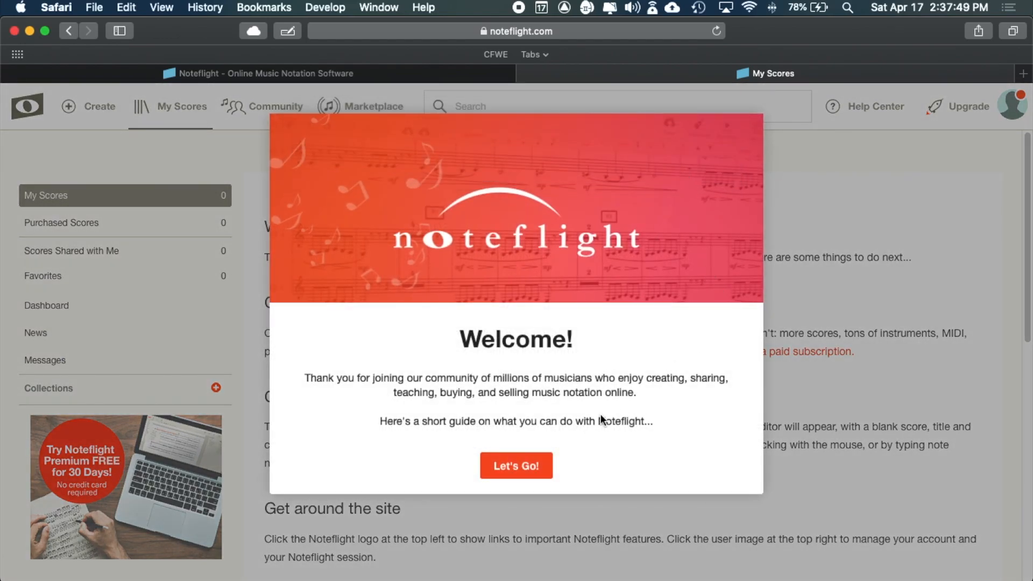
pyautogui.click(518, 468)
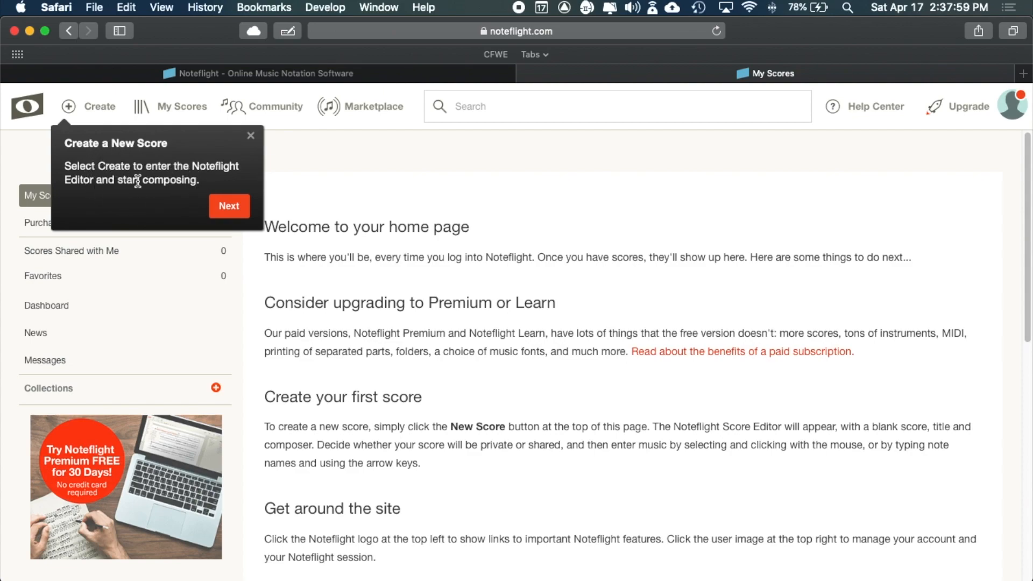
pyautogui.click(227, 206)
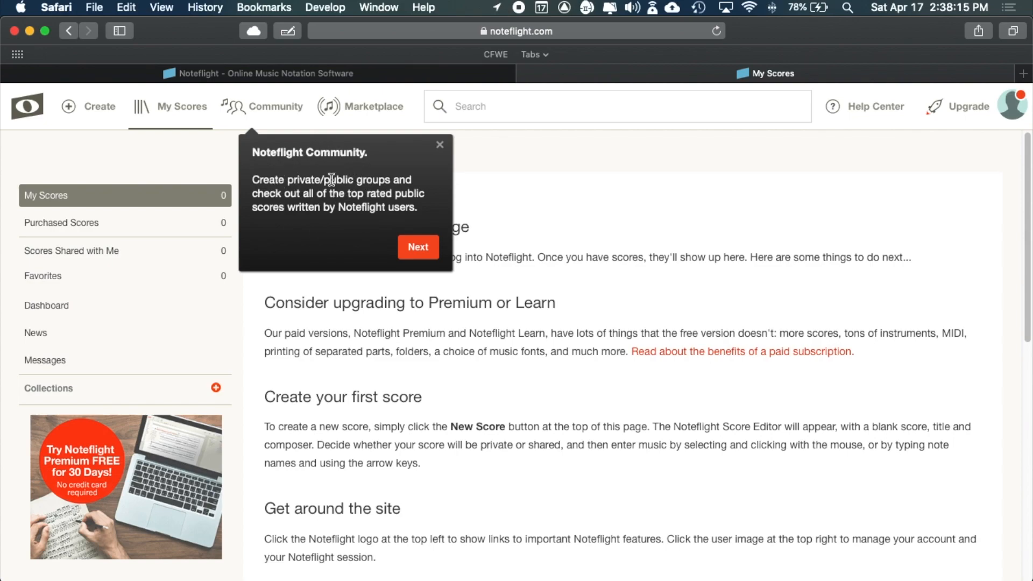
# - Step past the Community, Marketplace and profile tour tips and finish the tour
pyautogui.click(422, 249)
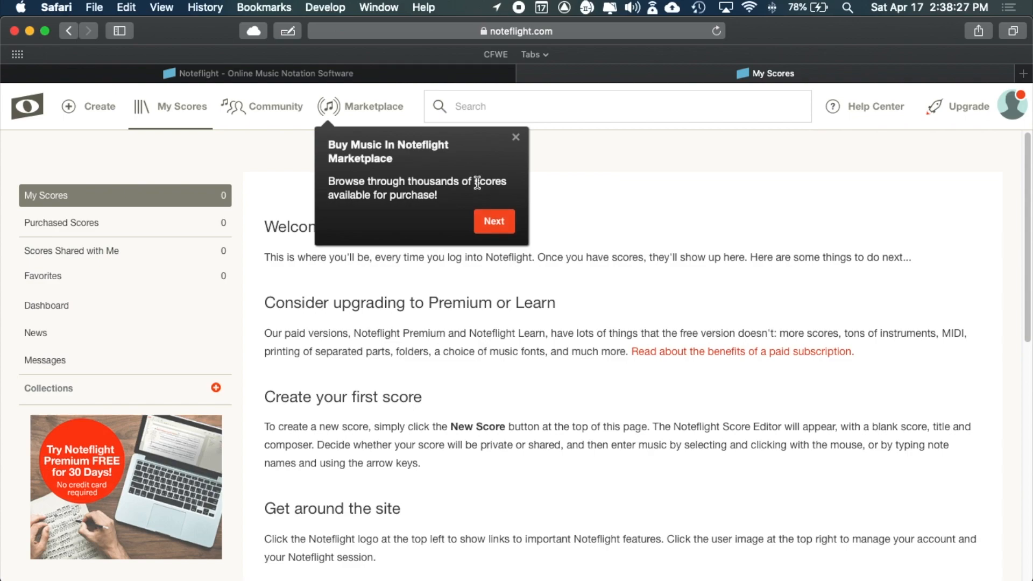
pyautogui.moveTo(475, 183); pyautogui.dragTo(509, 184)
pyautogui.click(493, 220)
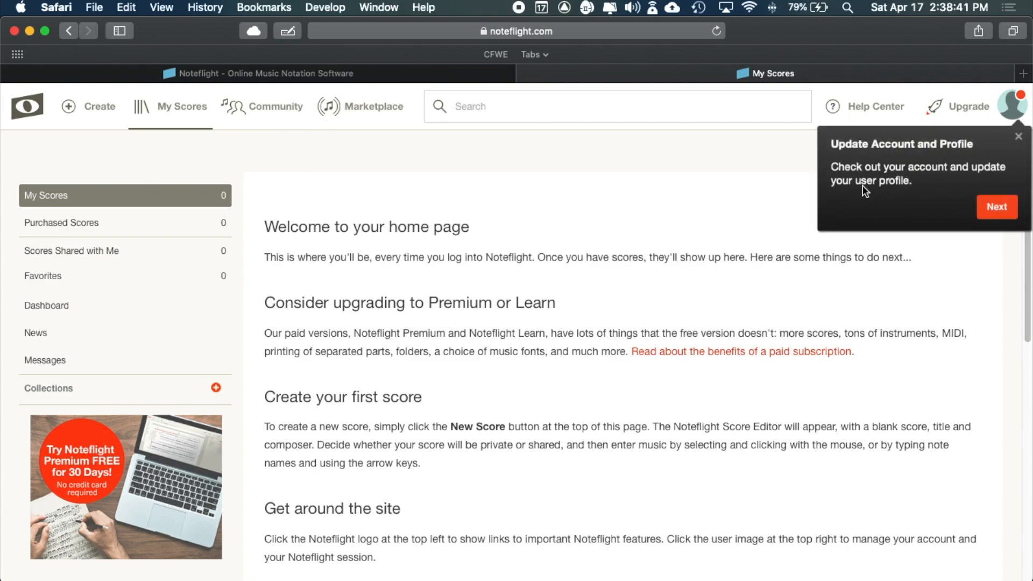
pyautogui.click(1017, 207)
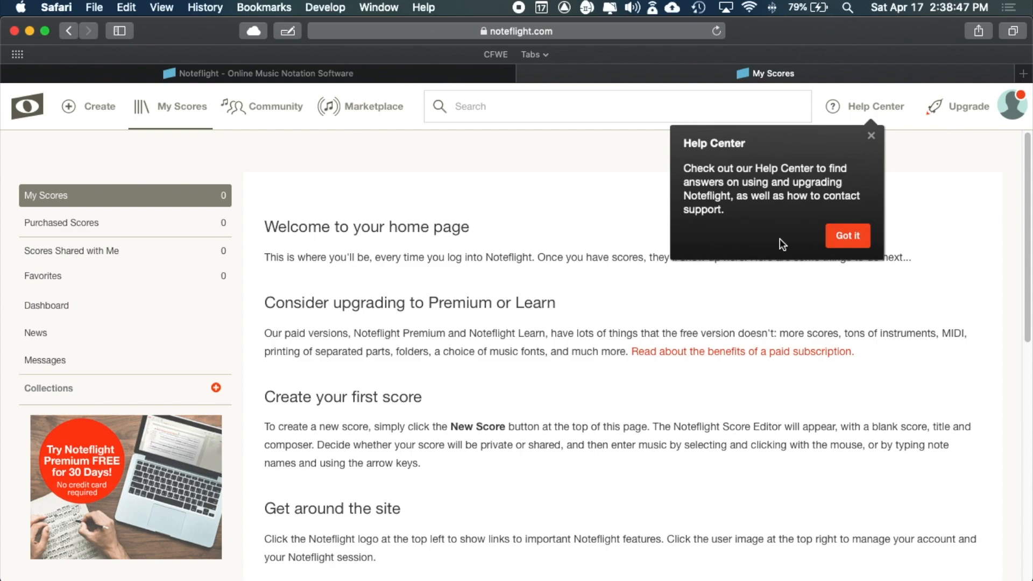
pyautogui.click(850, 238)
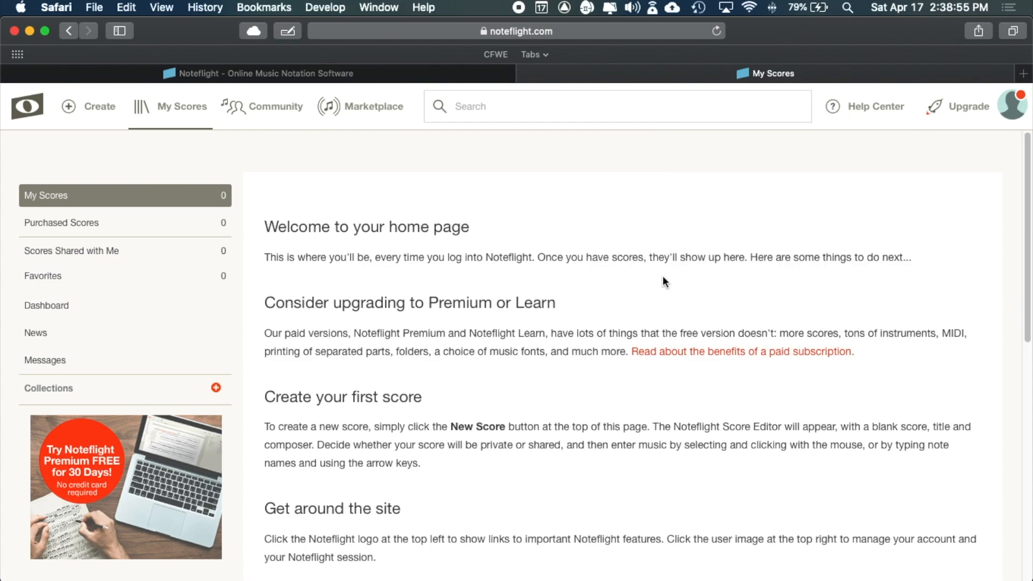
pyautogui.scroll(-5, 663, 278)
pyautogui.scroll(-10, 664, 278)
pyautogui.scroll(15, 663, 278)
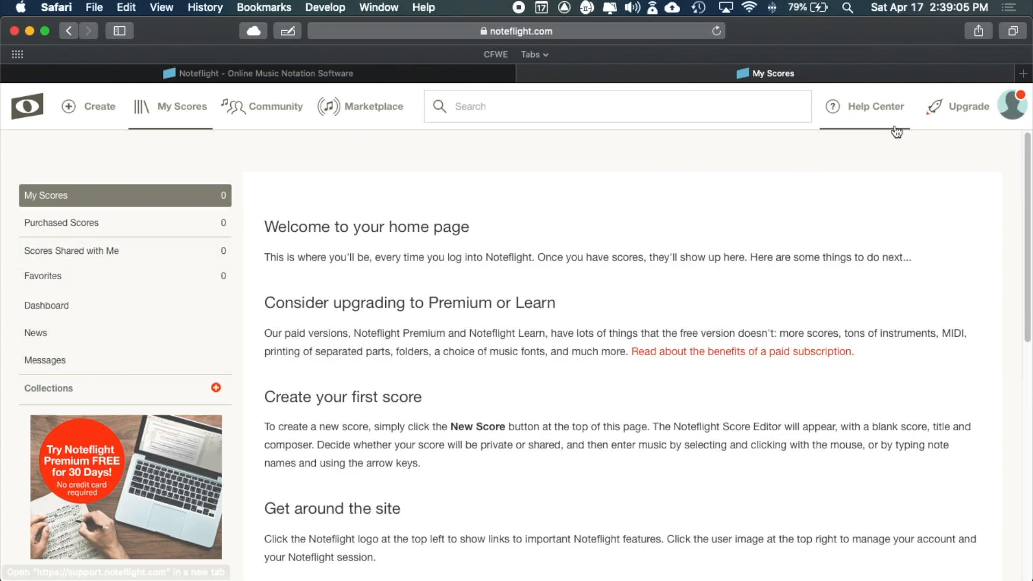
pyautogui.click(1010, 108)
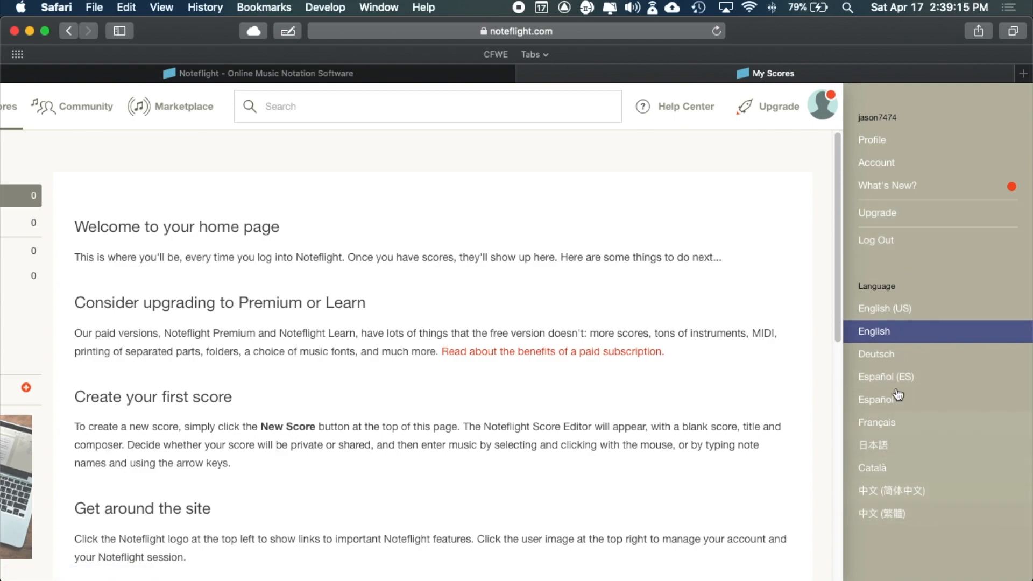
pyautogui.click(812, 111)
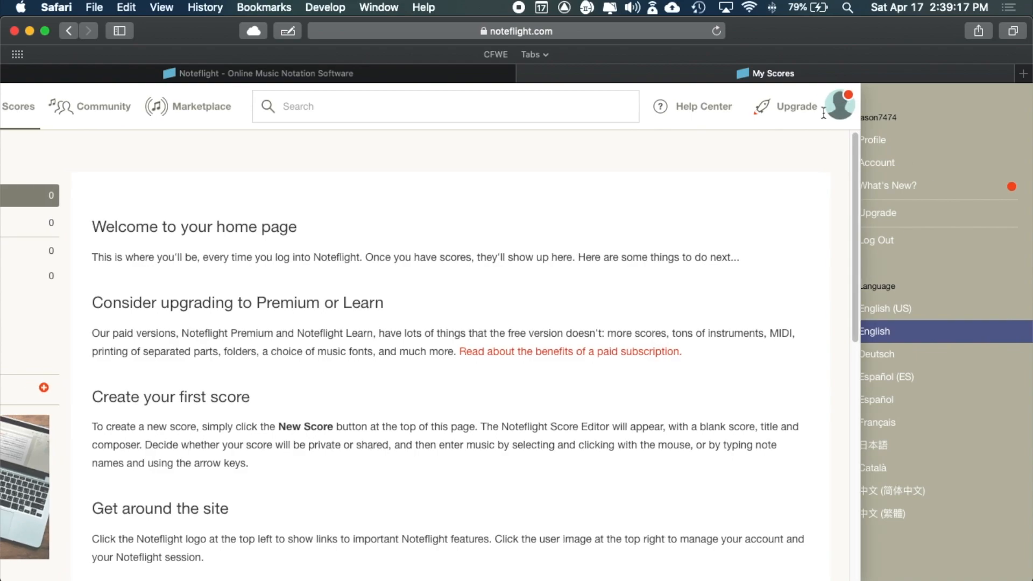
pyautogui.click(1012, 113)
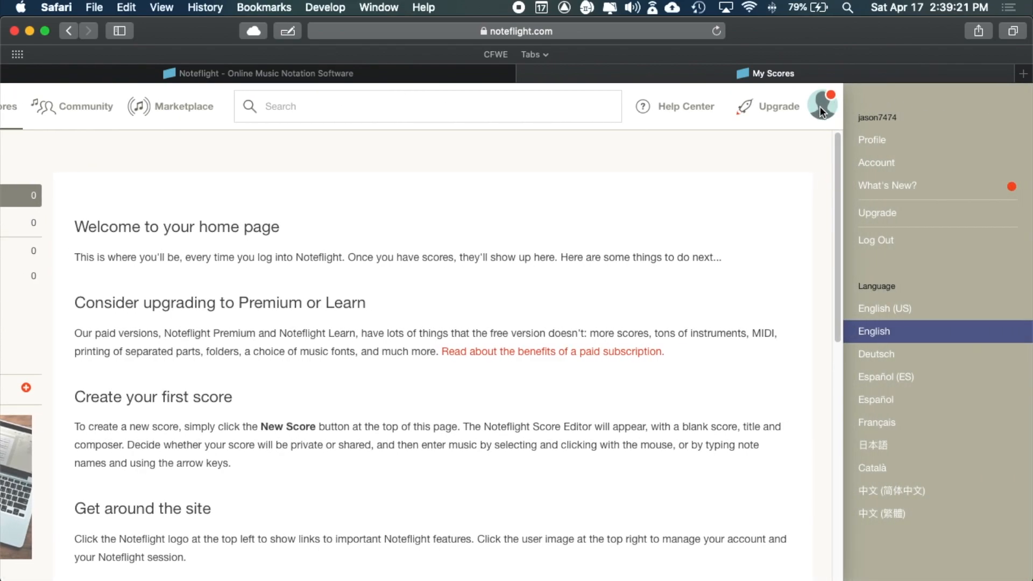
pyautogui.click(820, 105)
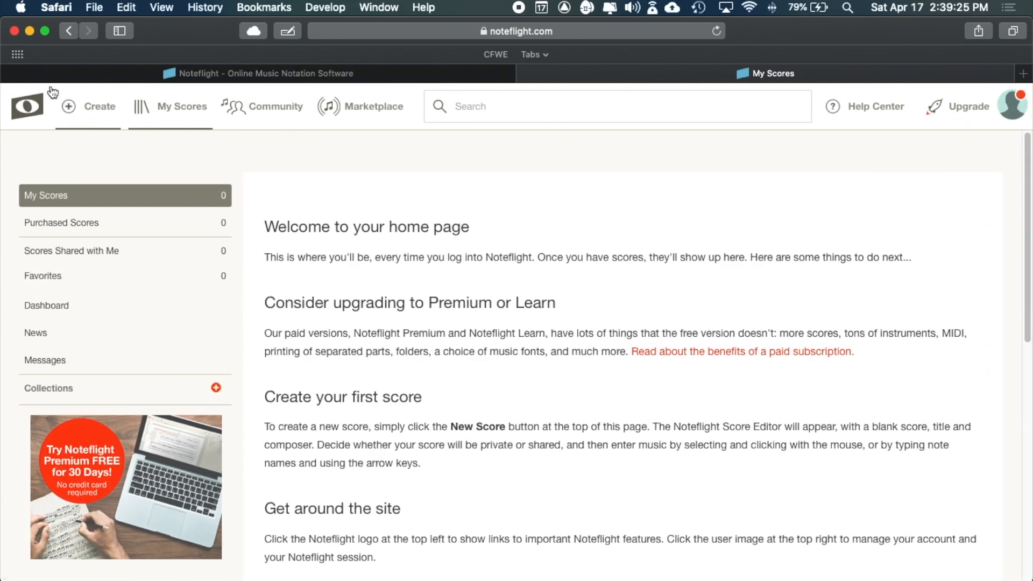
pyautogui.click(30, 112)
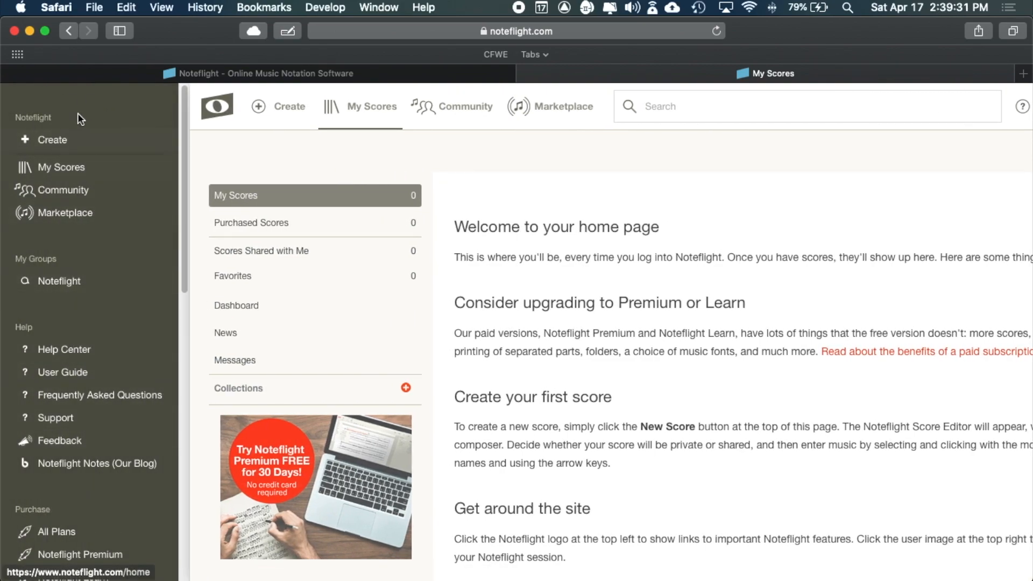
pyautogui.scroll(-3, 70, 431)
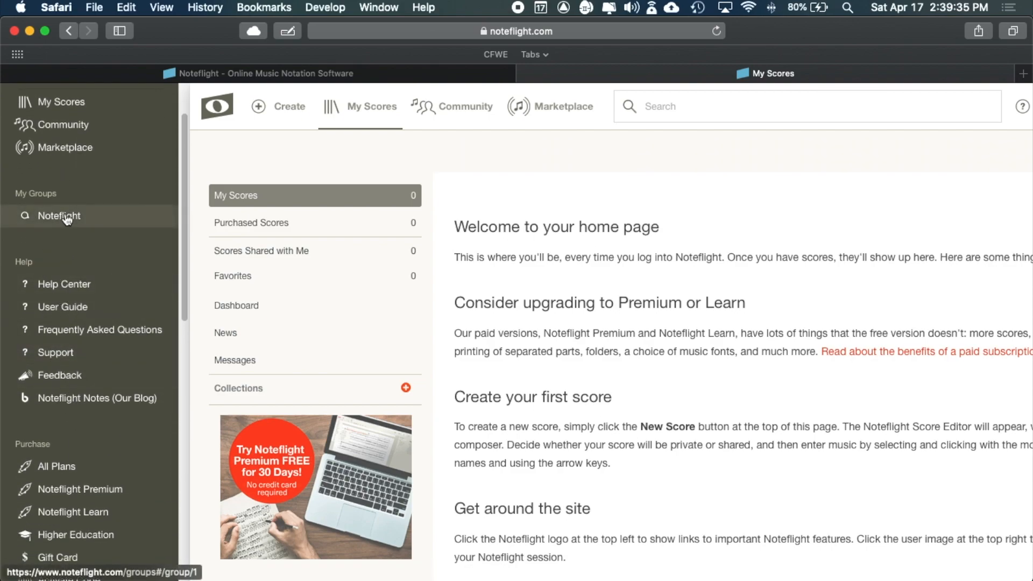
pyautogui.scroll(3, 59, 150)
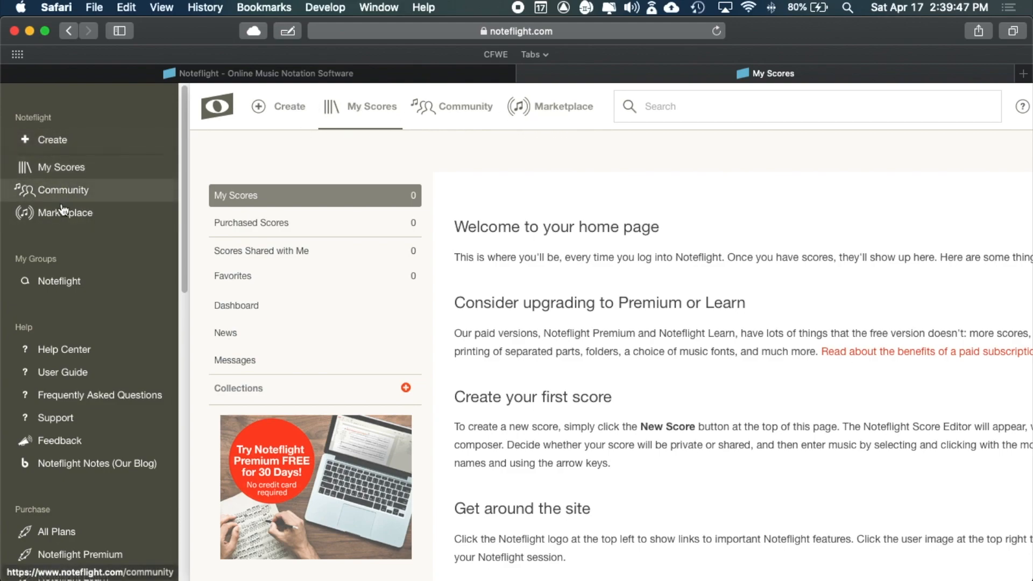
pyautogui.scroll(-10, 67, 439)
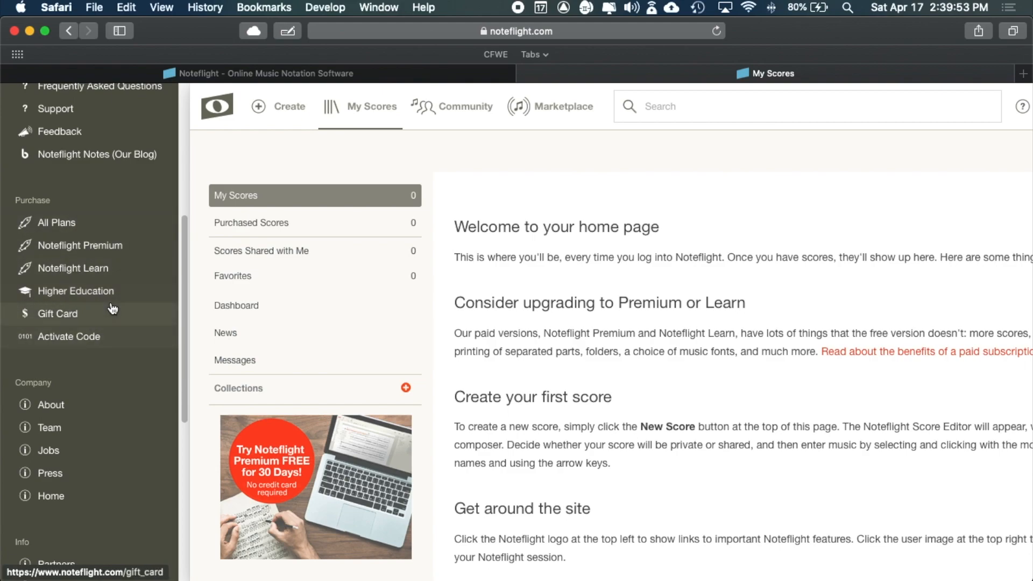
pyautogui.scroll(-2, 84, 441)
pyautogui.scroll(-10, 84, 442)
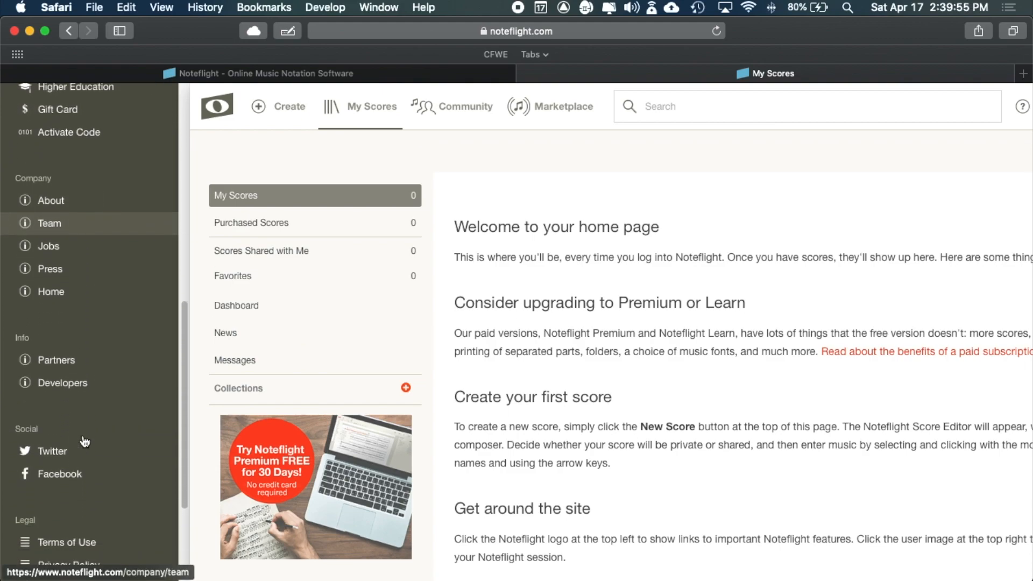
pyautogui.scroll(15, 82, 434)
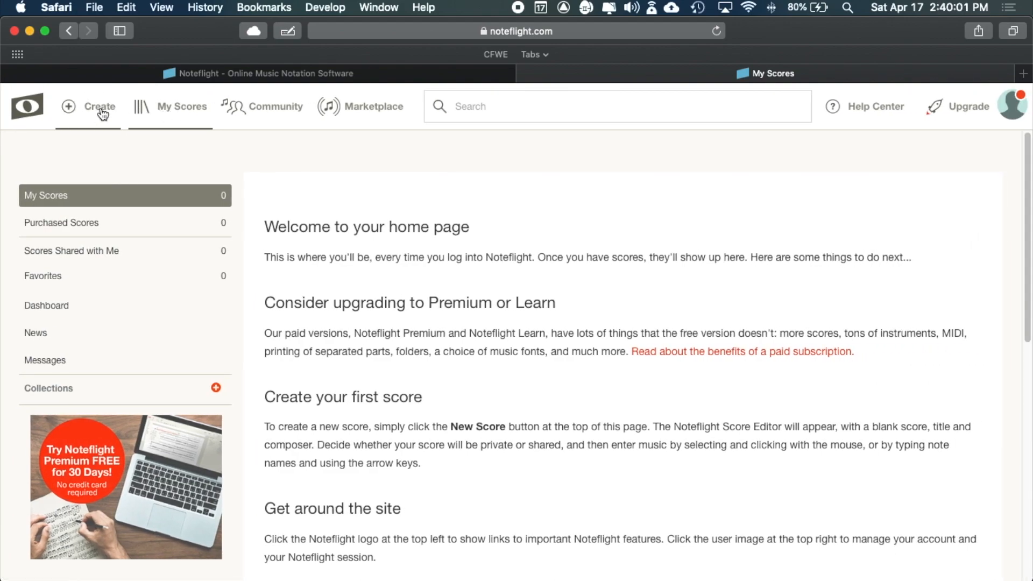
# - Create a new score starting from a blank score sheet
pyautogui.click(101, 108)
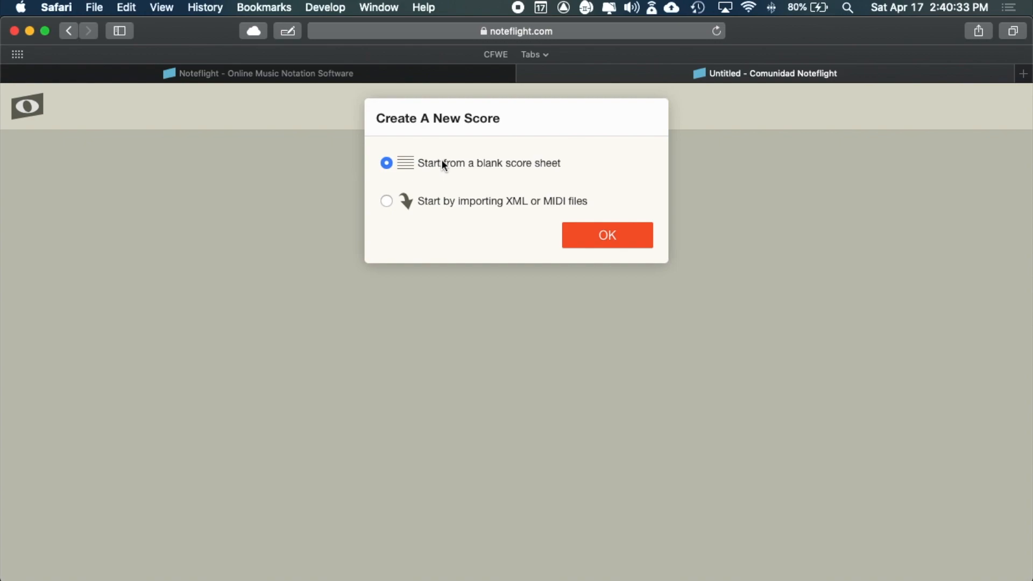
pyautogui.click(606, 236)
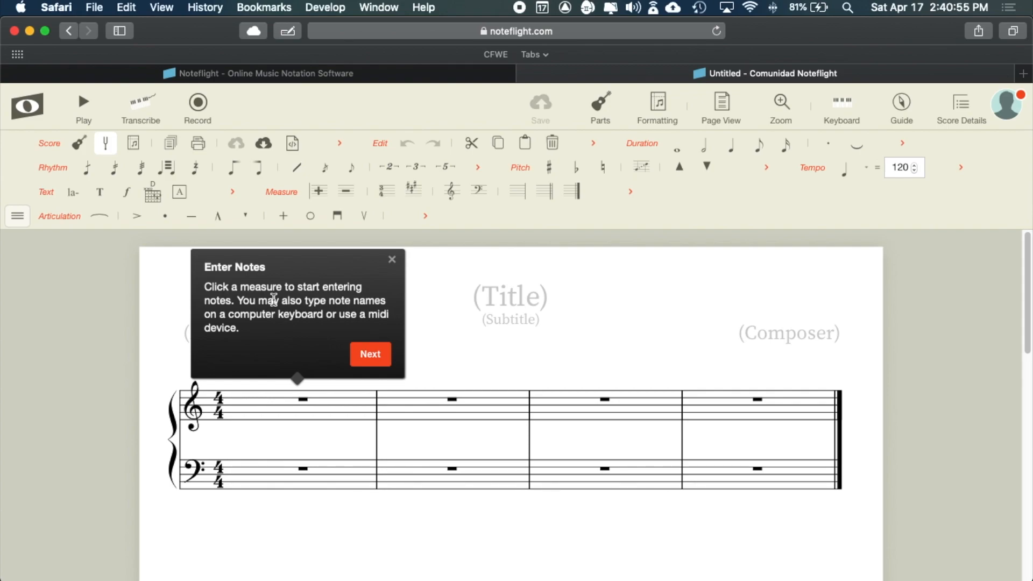
# - Glance at the site links panel, then get past the note-entry and editor-menu tips
pyautogui.click(30, 108)
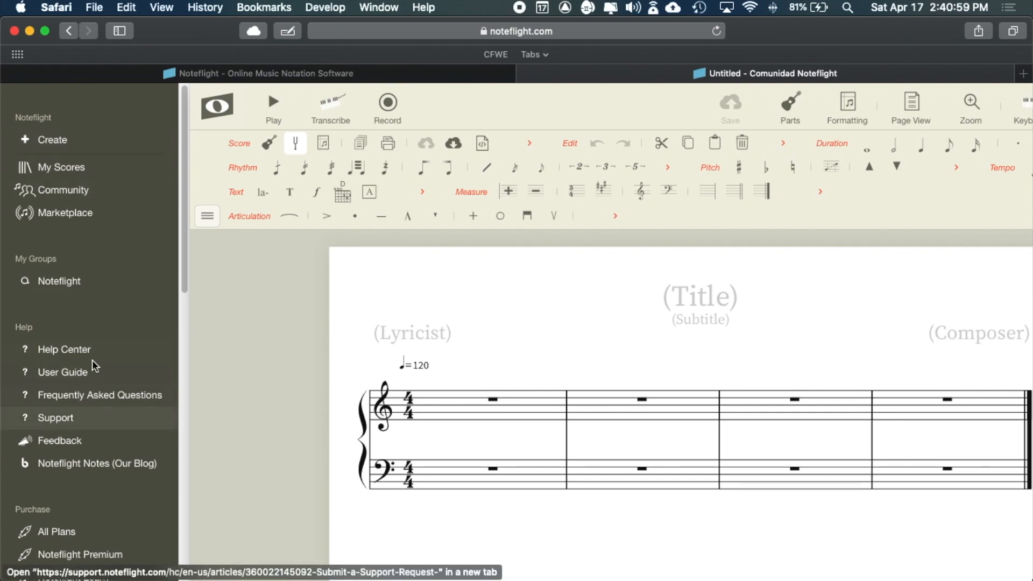
pyautogui.click(217, 106)
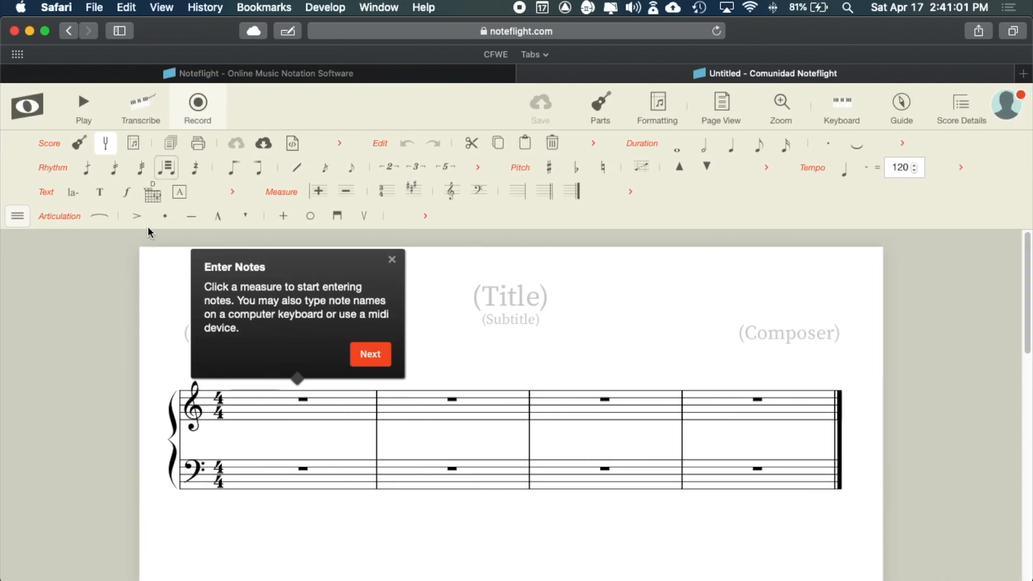
pyautogui.click(370, 355)
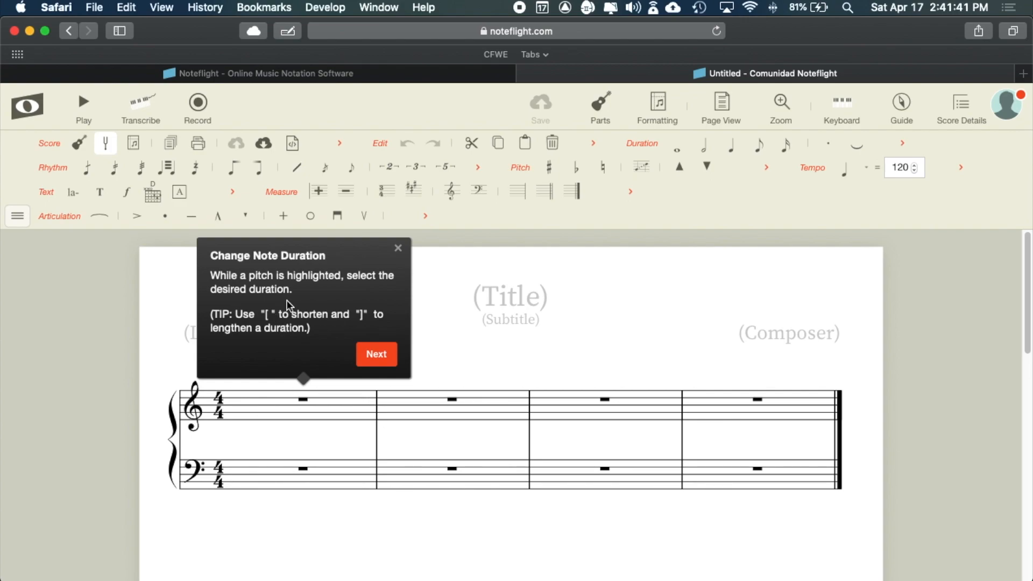
pyautogui.click(377, 358)
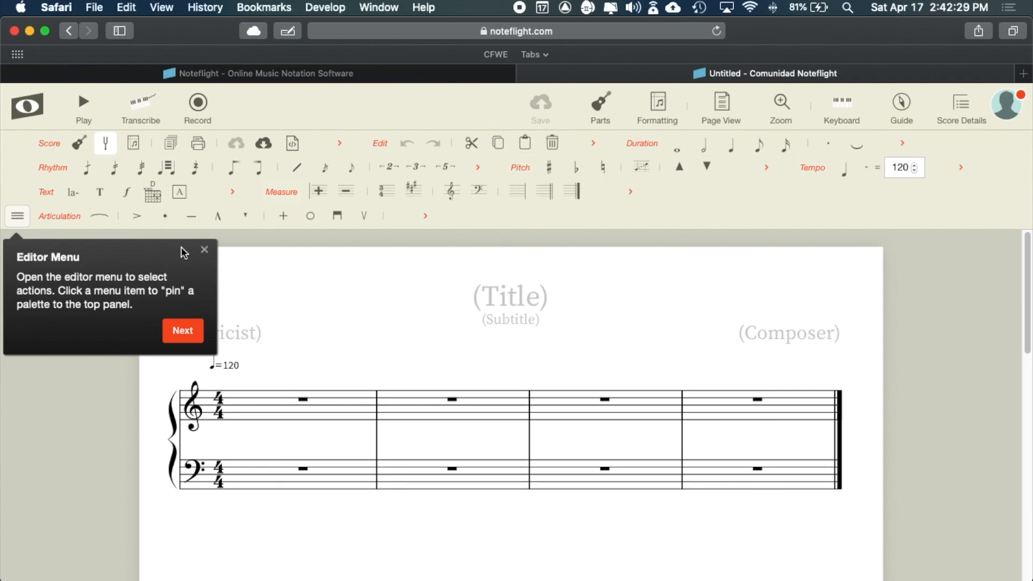
pyautogui.click(18, 216)
pyautogui.moveTo(47, 455)
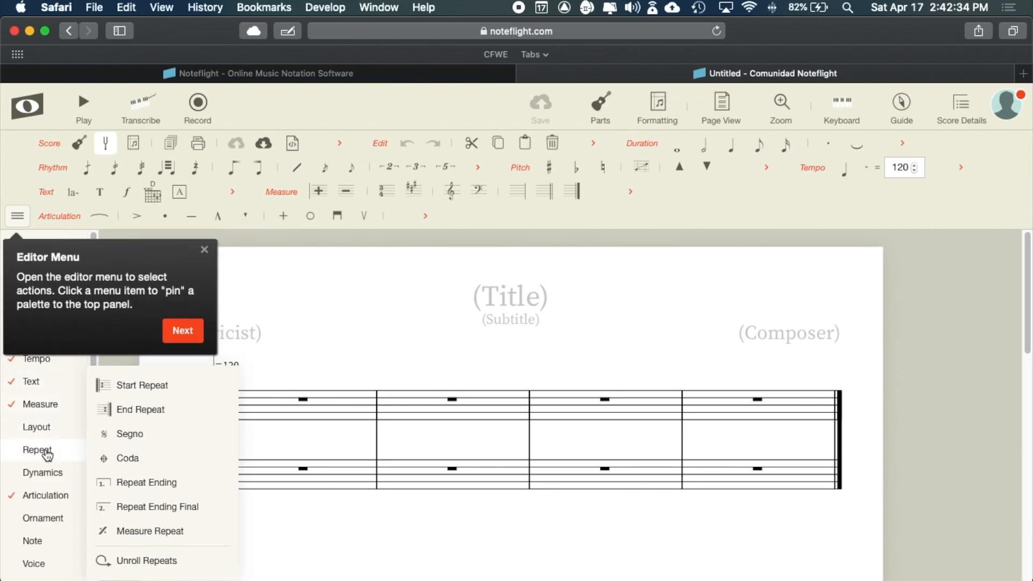
pyautogui.click(183, 331)
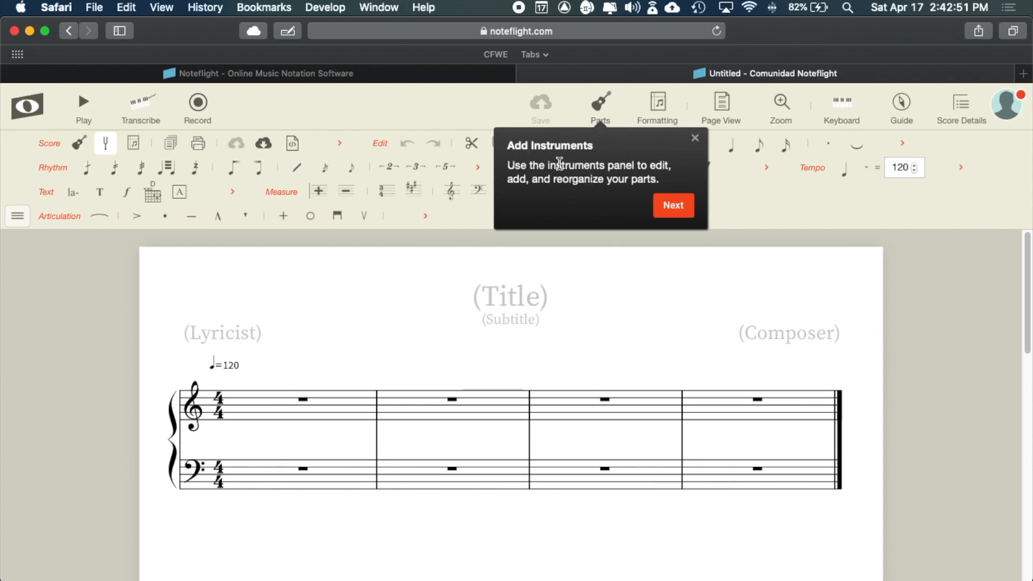
# - Move past the instruments, help guide and score details tips, then open the navigation sidebar
pyautogui.click(694, 206)
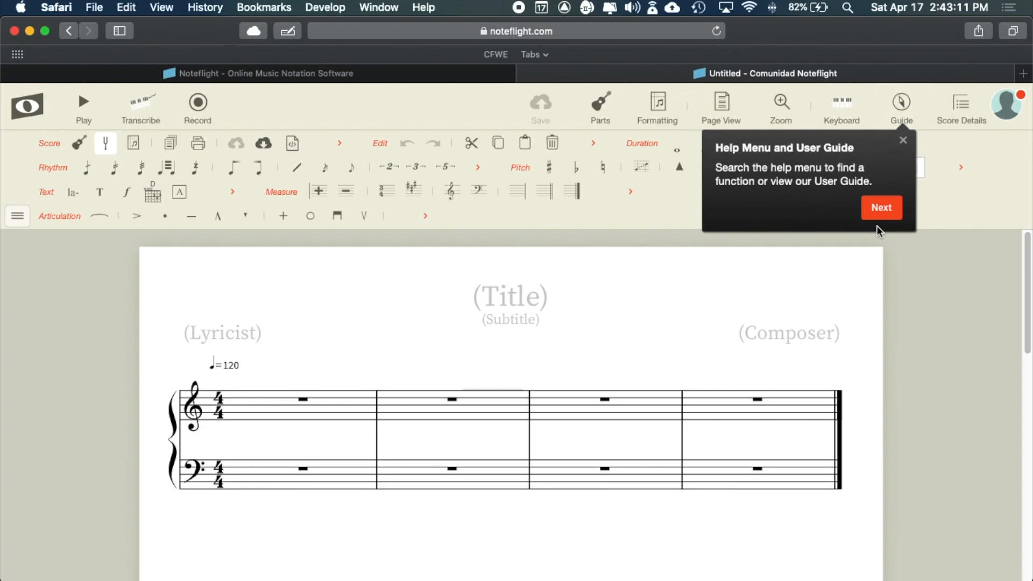
pyautogui.click(879, 208)
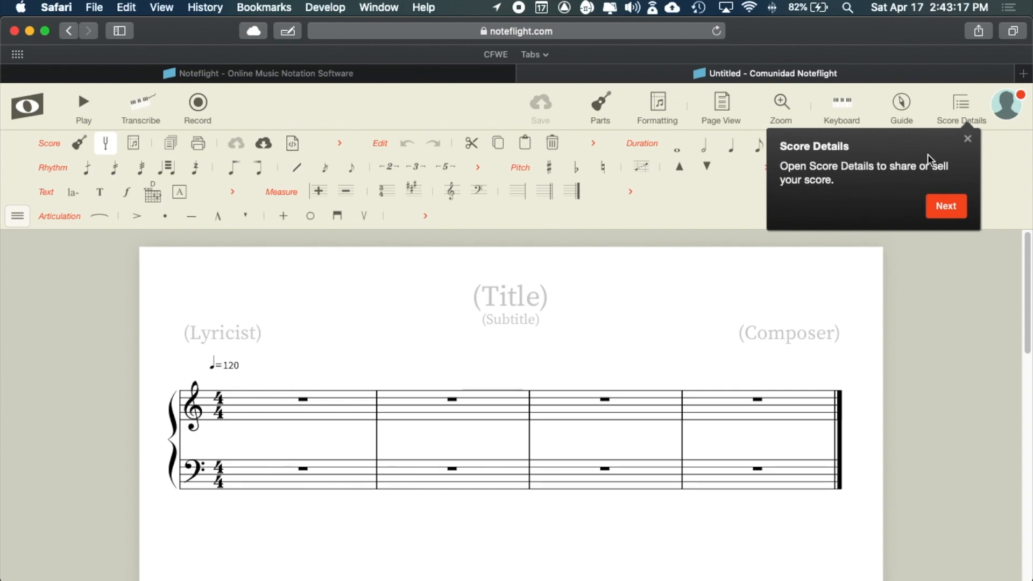
pyautogui.moveTo(931, 167)
pyautogui.mouseDown()
pyautogui.moveTo(887, 191)
pyautogui.moveTo(918, 169)
pyautogui.moveTo(949, 166)
pyautogui.mouseUp()
pyautogui.click(845, 183)
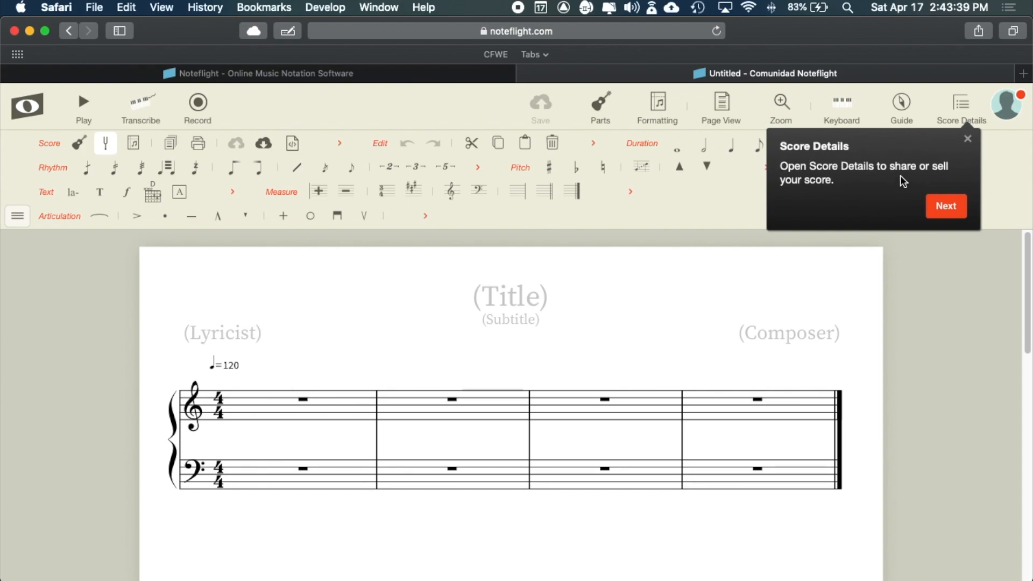
pyautogui.click(945, 208)
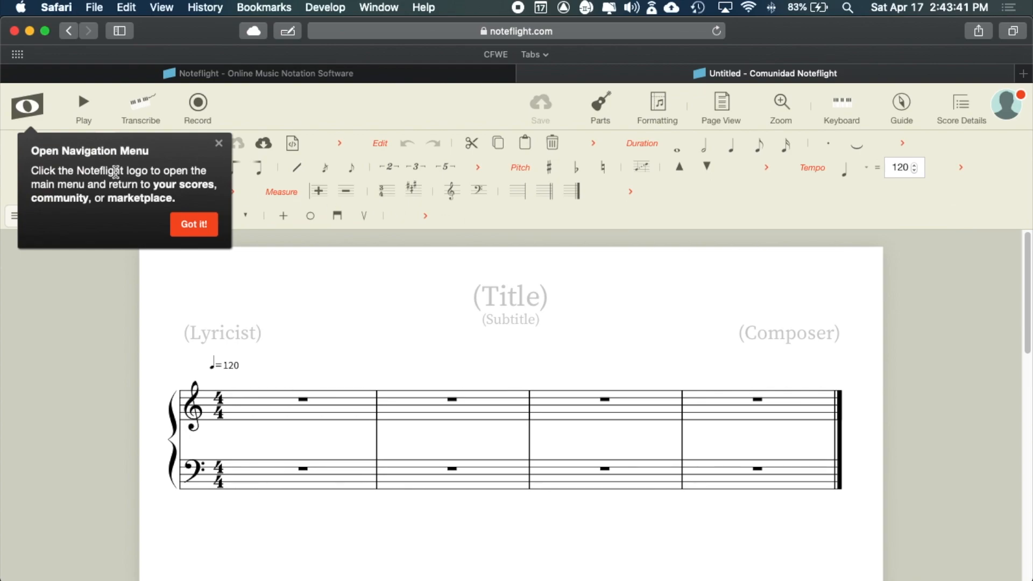
pyautogui.click(28, 115)
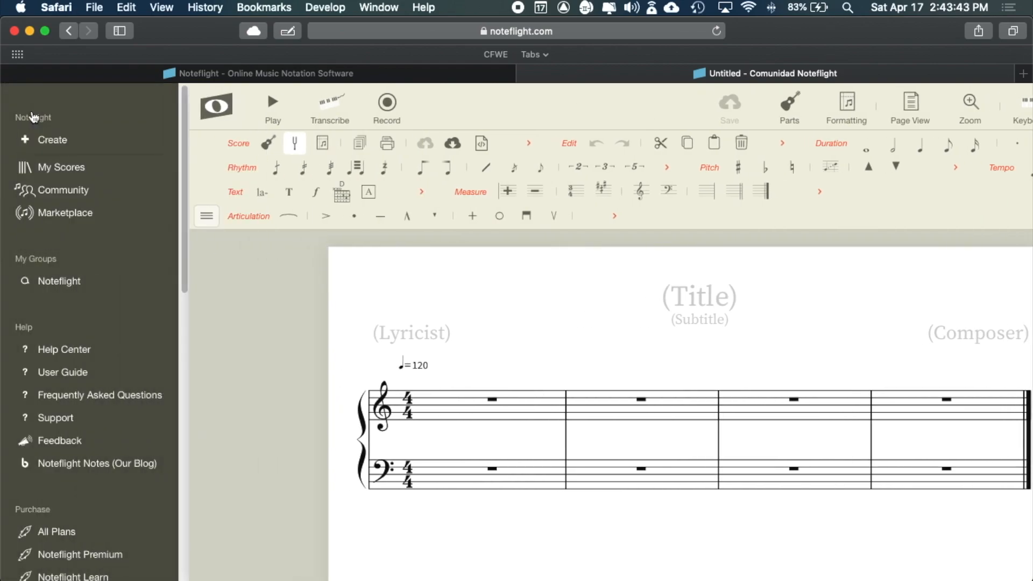
# - Close the navigation sidebar and click Got it! on the final navigation tip
pyautogui.click(217, 106)
pyautogui.click(193, 223)
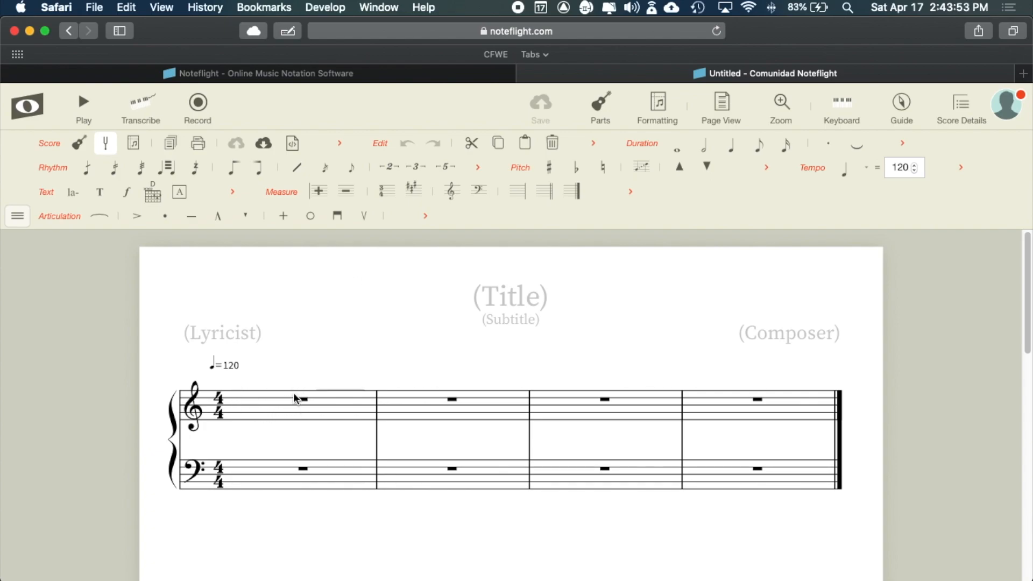
# - Enter quarter notes on beats 1 and 2 of treble measure 1, then open Parts
pyautogui.click(266, 402)
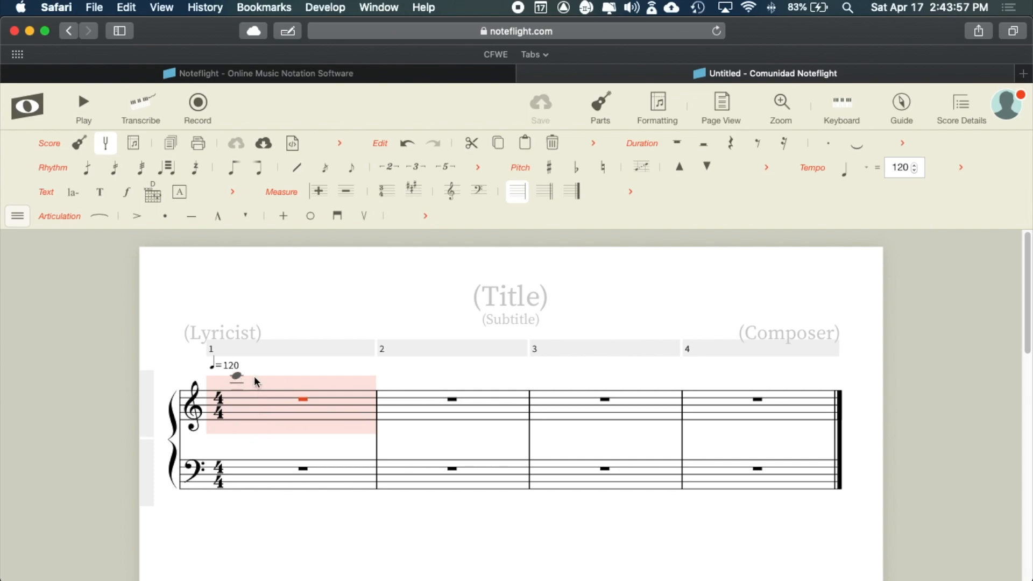
pyautogui.click(241, 392)
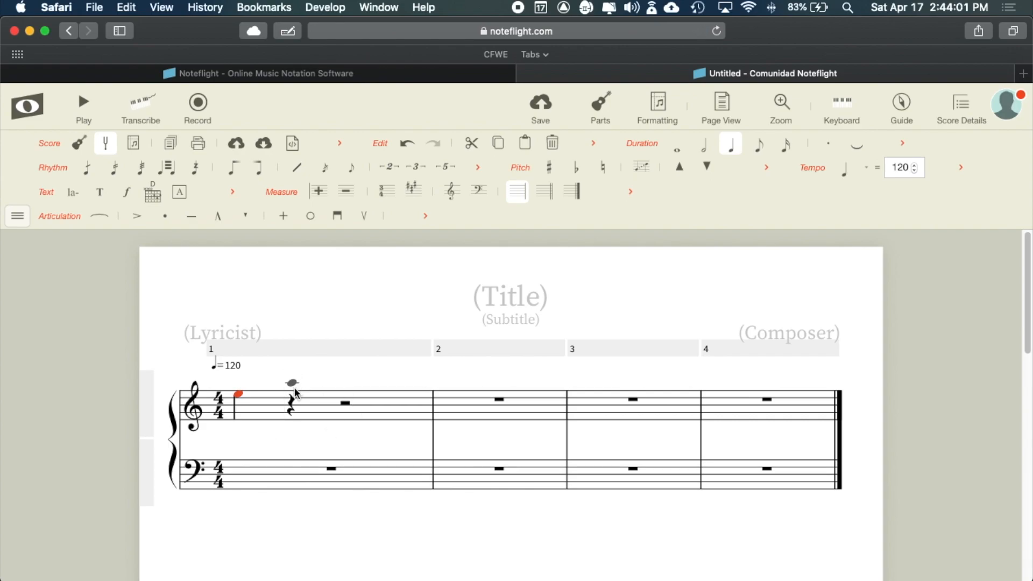
pyautogui.click(262, 401)
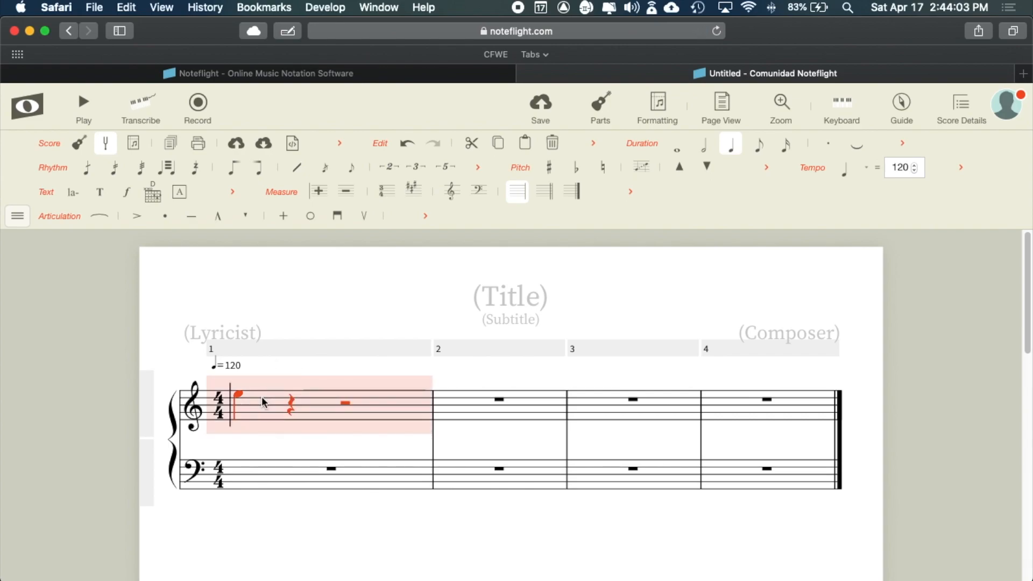
pyautogui.click(291, 401)
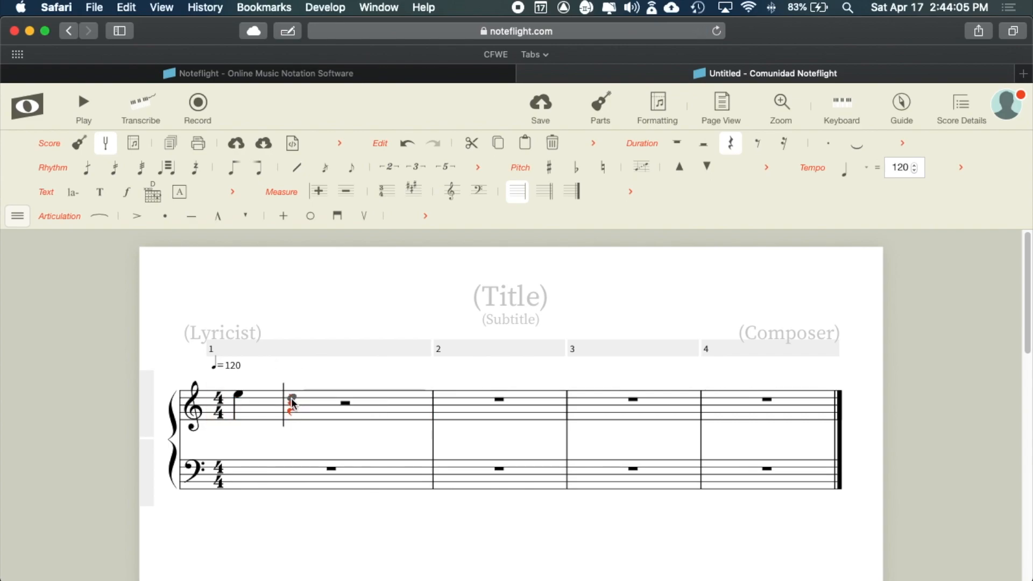
pyautogui.click(291, 398)
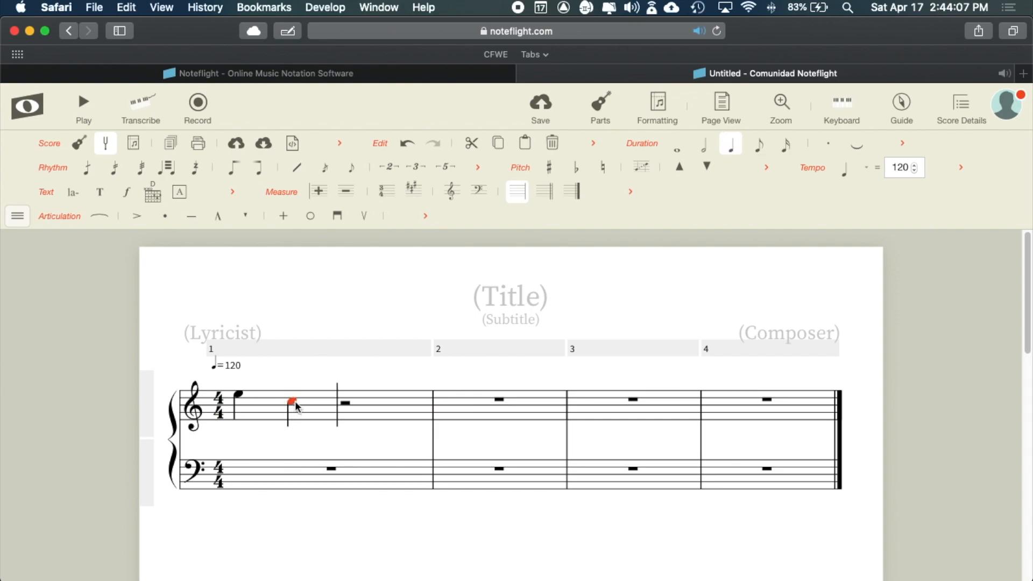
pyautogui.moveTo(292, 389); pyautogui.dragTo(240, 393)
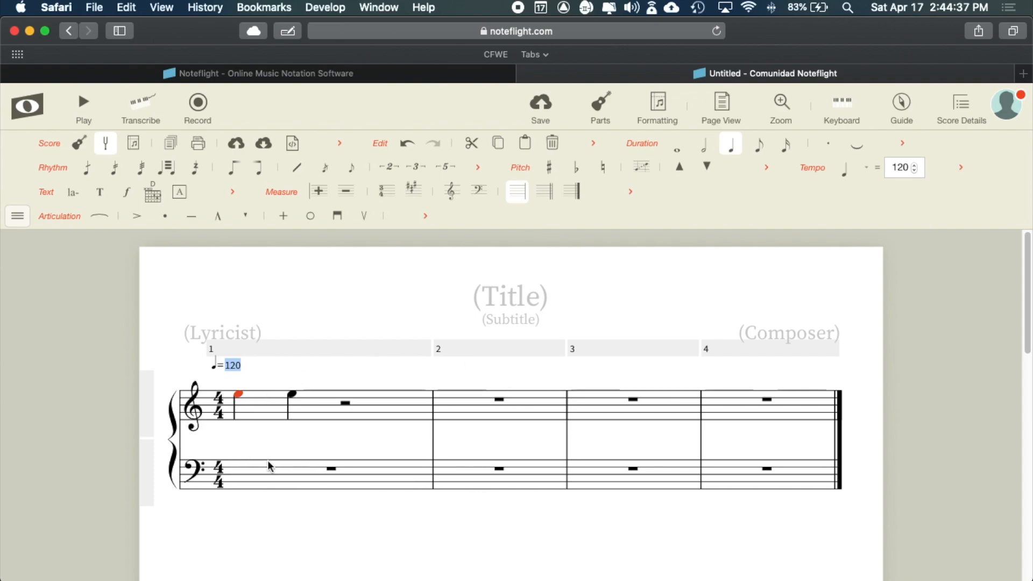
pyautogui.click(596, 111)
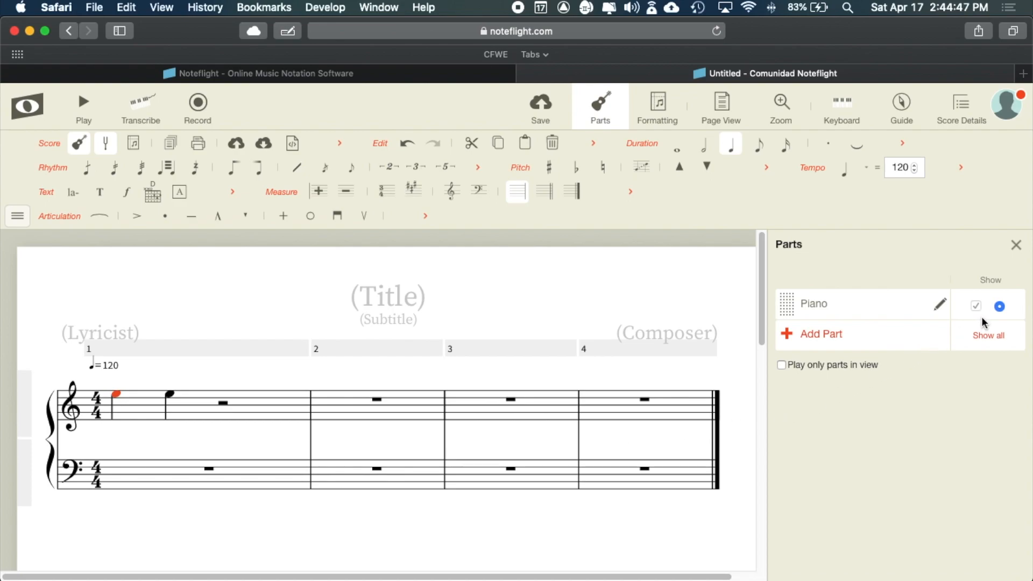
# - Choose Add Part in the Parts panel to begin adding an instrument
pyautogui.click(789, 336)
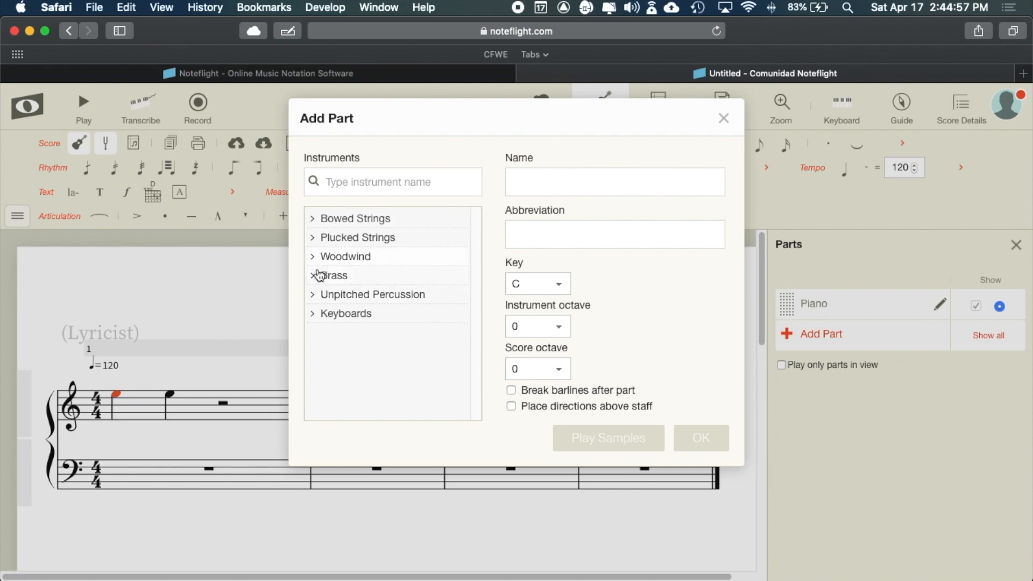
# - Add a Drums (Standard) part from Unpitched Percussion below the Piano staves
pyautogui.click(315, 300)
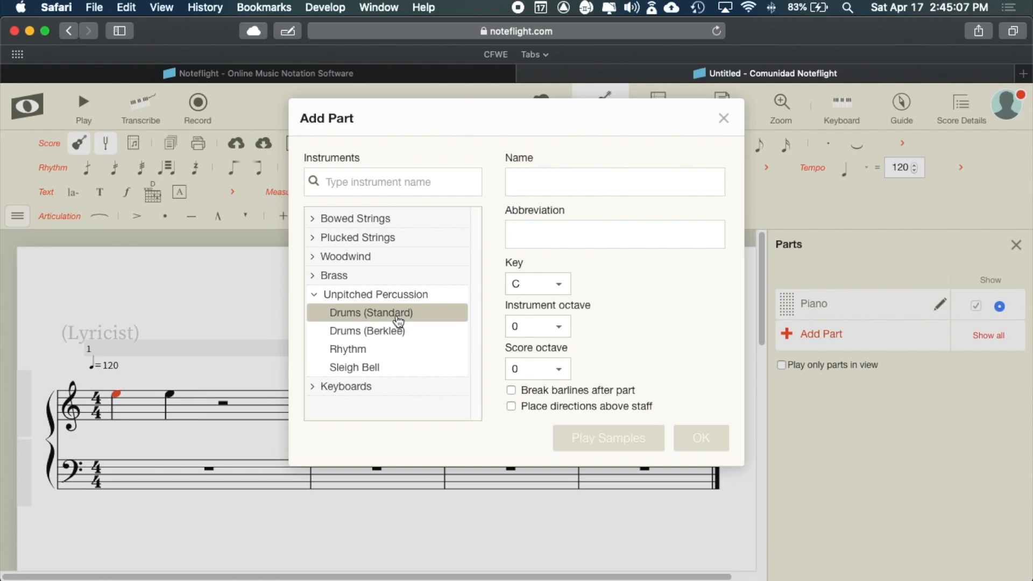
pyautogui.click(364, 317)
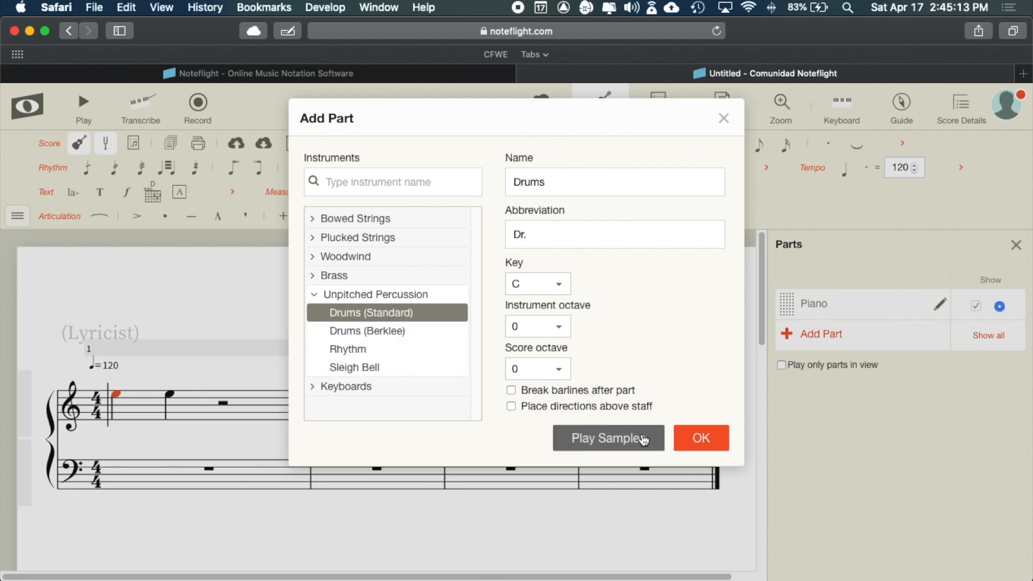
pyautogui.click(702, 434)
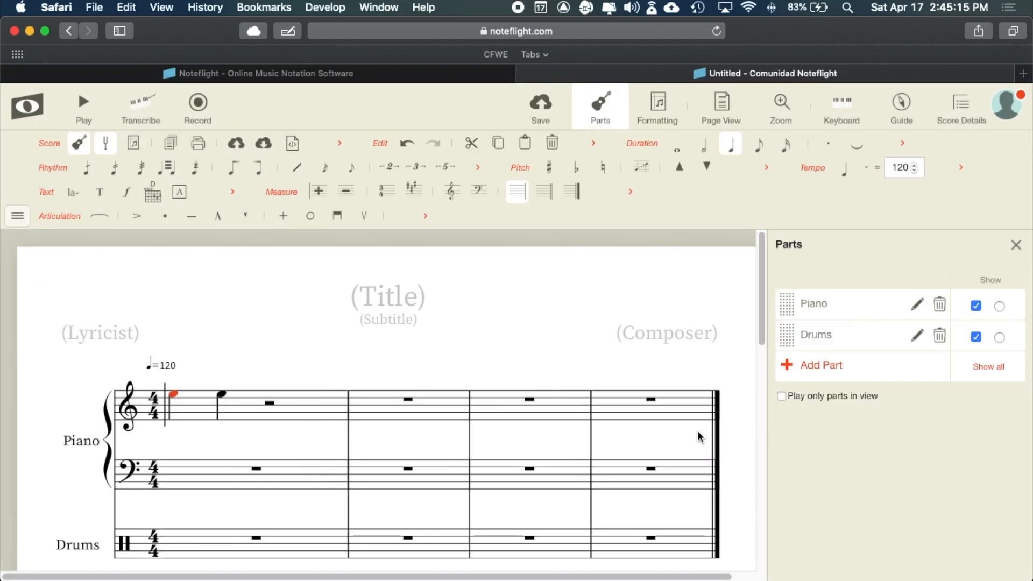
pyautogui.scroll(-3, 466, 393)
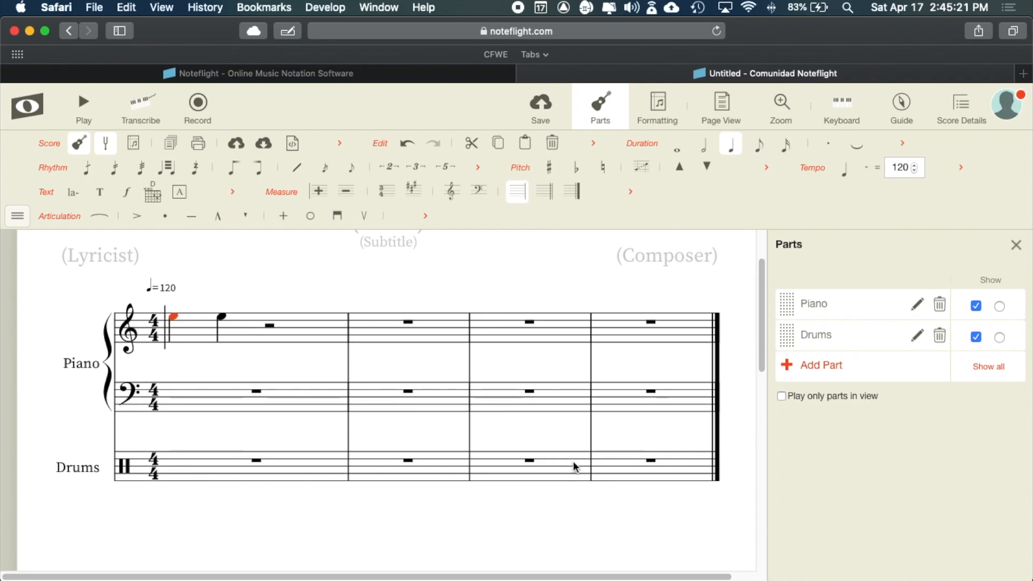
# - Add a second Drums (Standard) part from Unpitched Percussion to the score
pyautogui.click(810, 368)
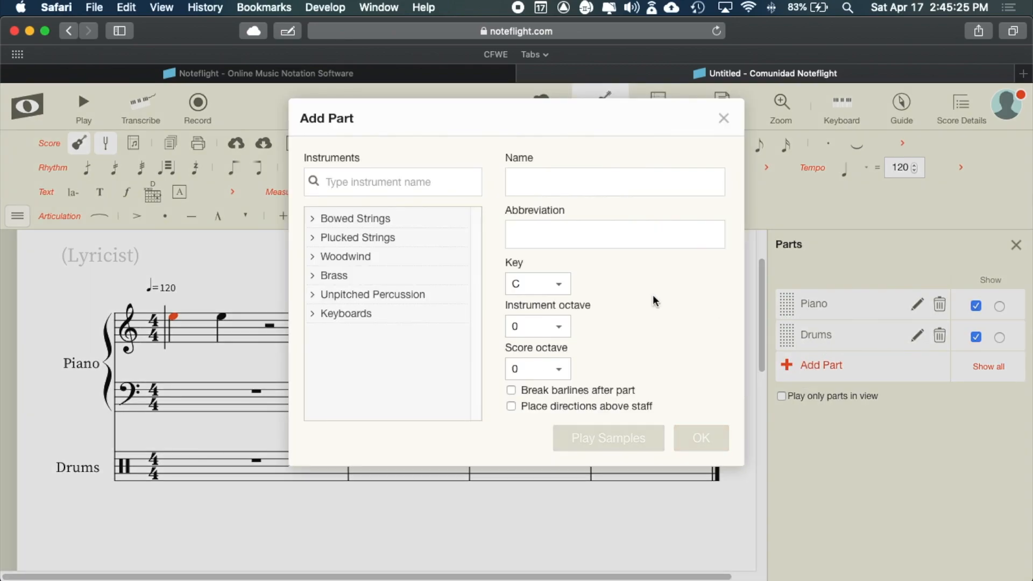
pyautogui.click(317, 294)
pyautogui.click(371, 313)
pyautogui.click(700, 438)
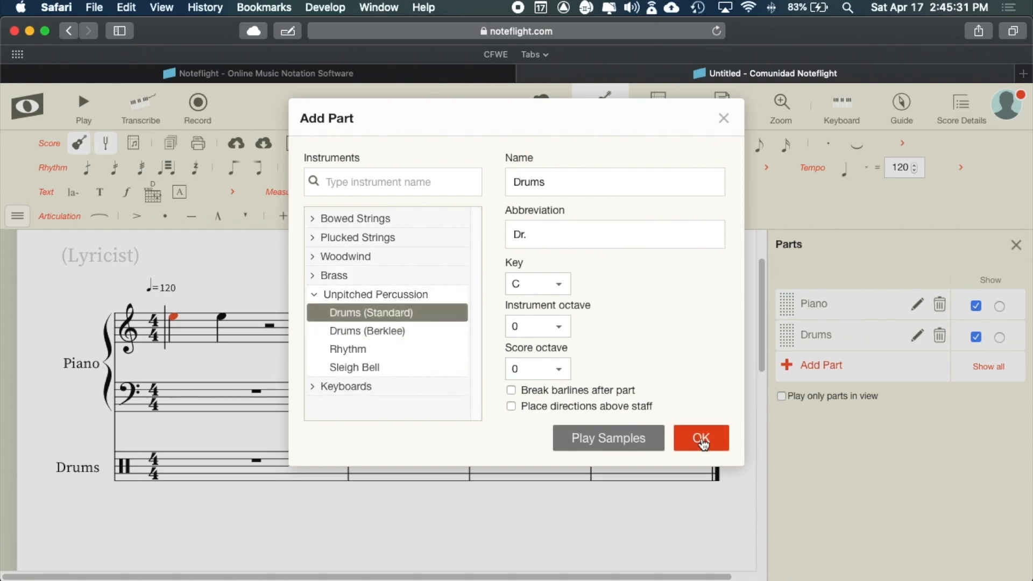
pyautogui.scroll(-3, 218, 511)
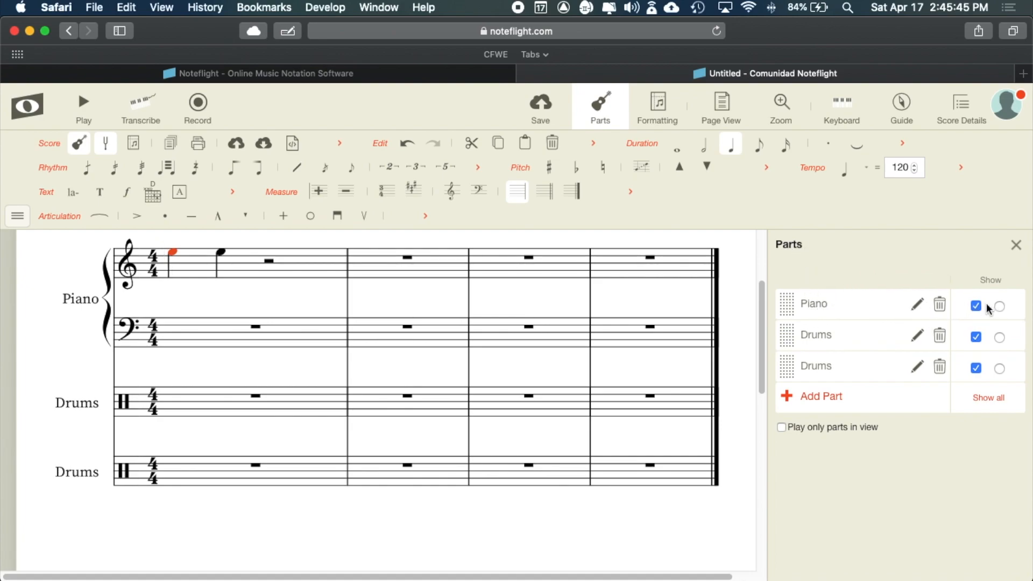
# - Delete the Piano part from the Parts list and close the panel
pyautogui.click(940, 306)
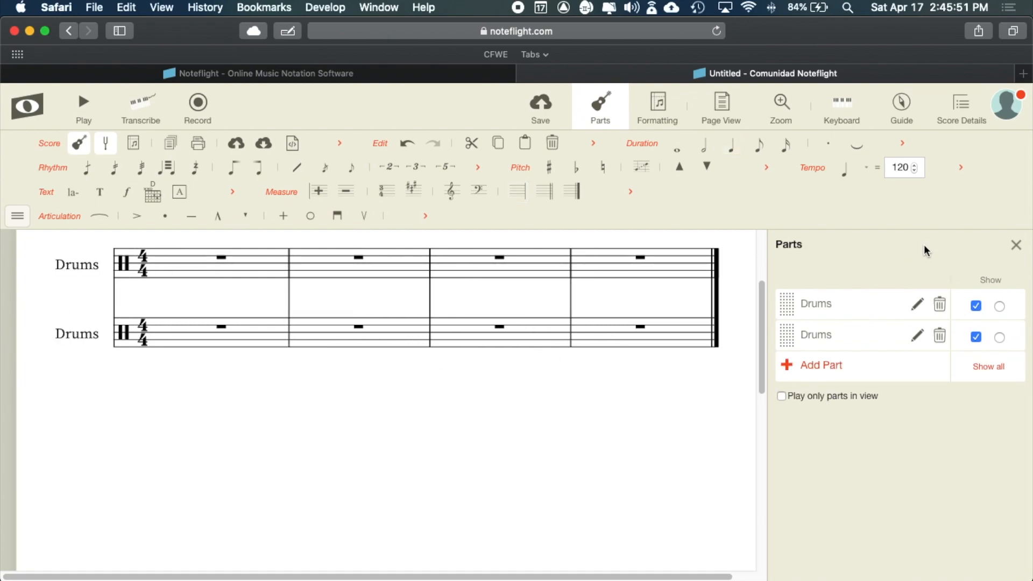
pyautogui.click(1018, 248)
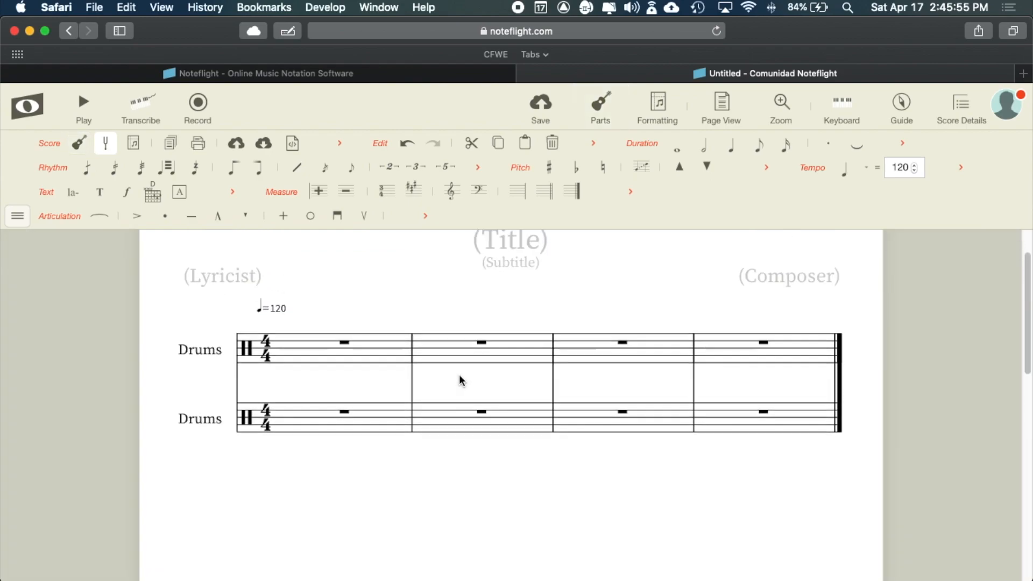
# - Enter a quarter note on beat 1 of the lower Drums staff and adjust its pitch position
pyautogui.scroll(2, 460, 376)
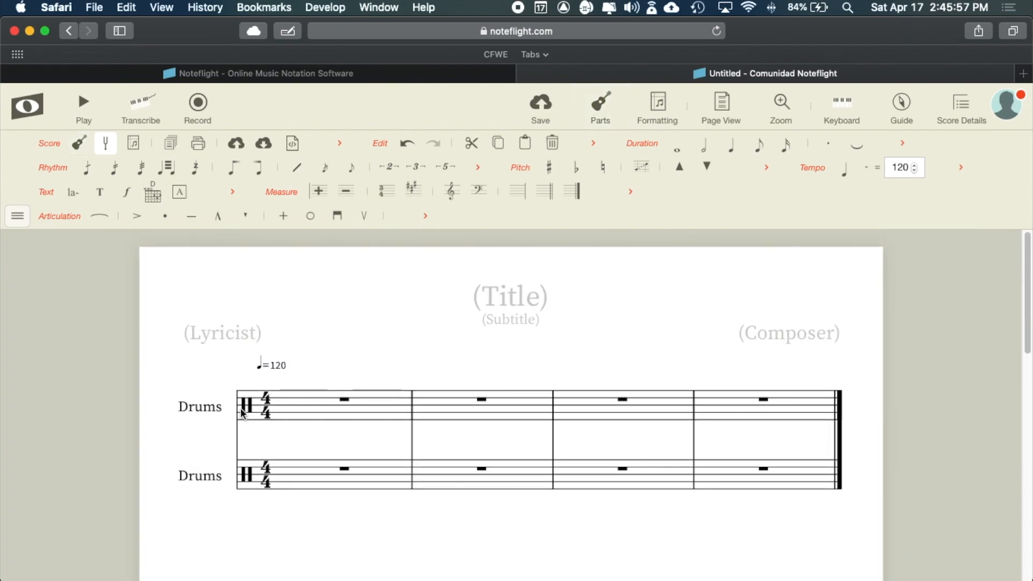
pyautogui.click(293, 461)
pyautogui.click(287, 467)
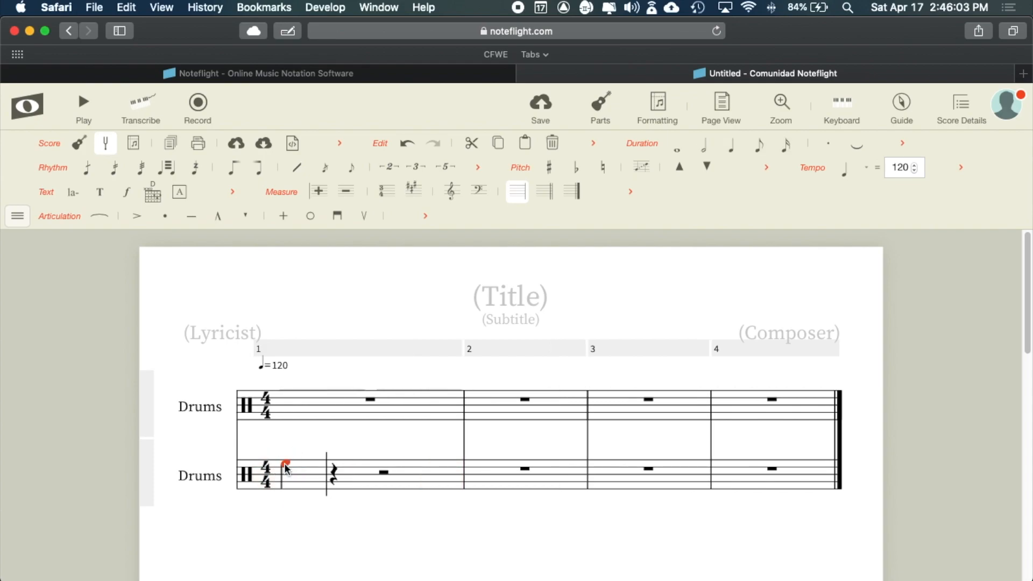
pyautogui.moveTo(285, 464)
pyautogui.mouseDown()
pyautogui.moveTo(287, 450)
pyautogui.moveTo(287, 461)
pyautogui.mouseUp()
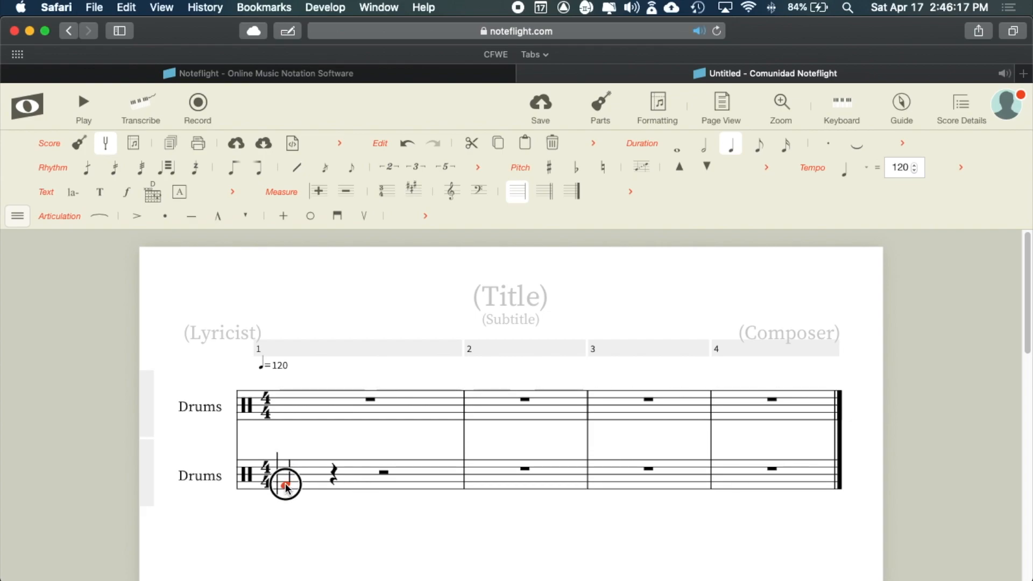
pyautogui.click(286, 479)
pyautogui.moveTo(286, 473)
pyautogui.mouseDown()
pyautogui.moveTo(286, 424)
pyautogui.moveTo(280, 483)
pyautogui.mouseUp()
pyautogui.moveTo(279, 483); pyautogui.dragTo(285, 483)
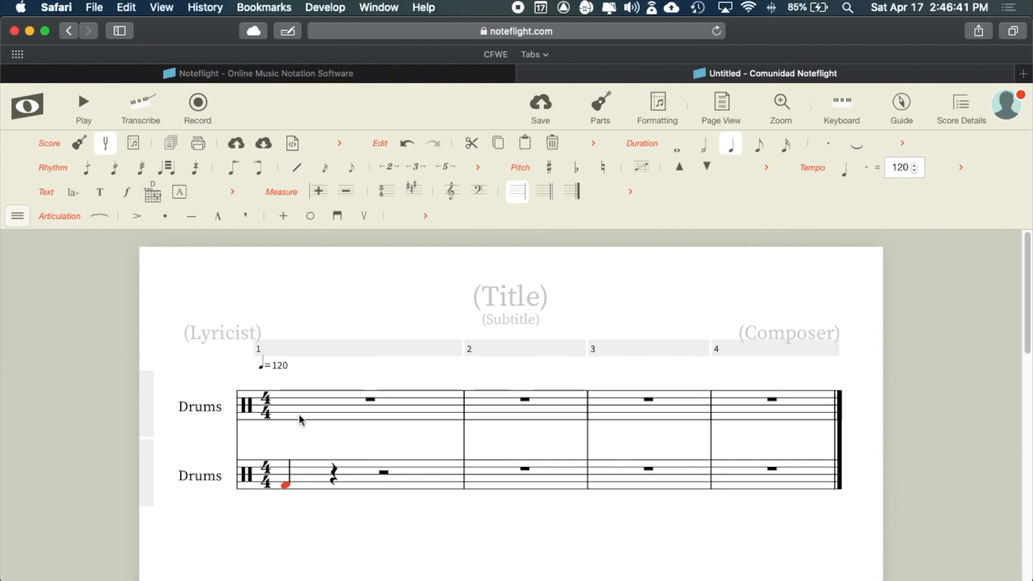
# - Enter a quarter note on beat 1 of the upper staff, raising it into a two-note chord
pyautogui.click(287, 419)
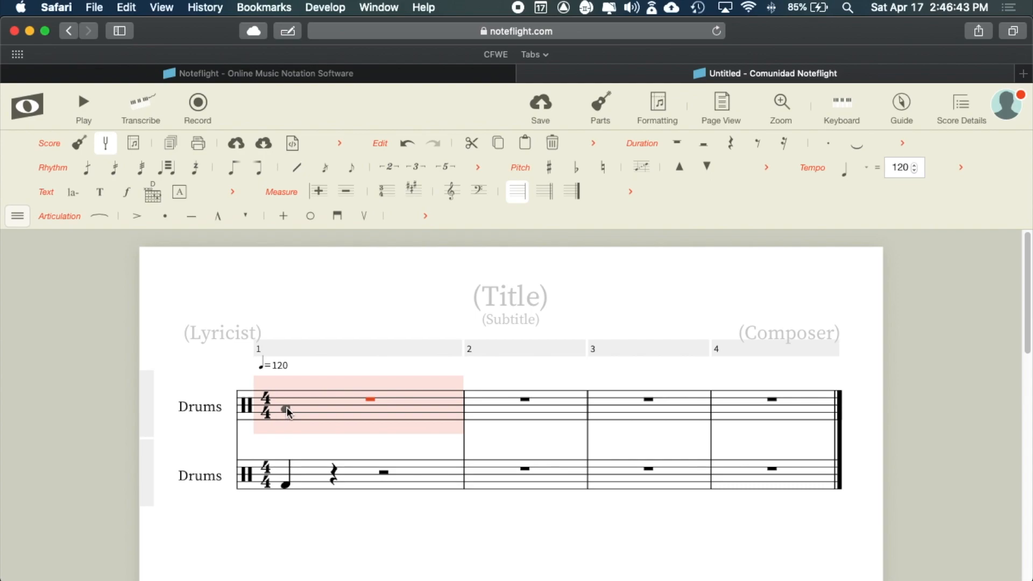
pyautogui.click(287, 416)
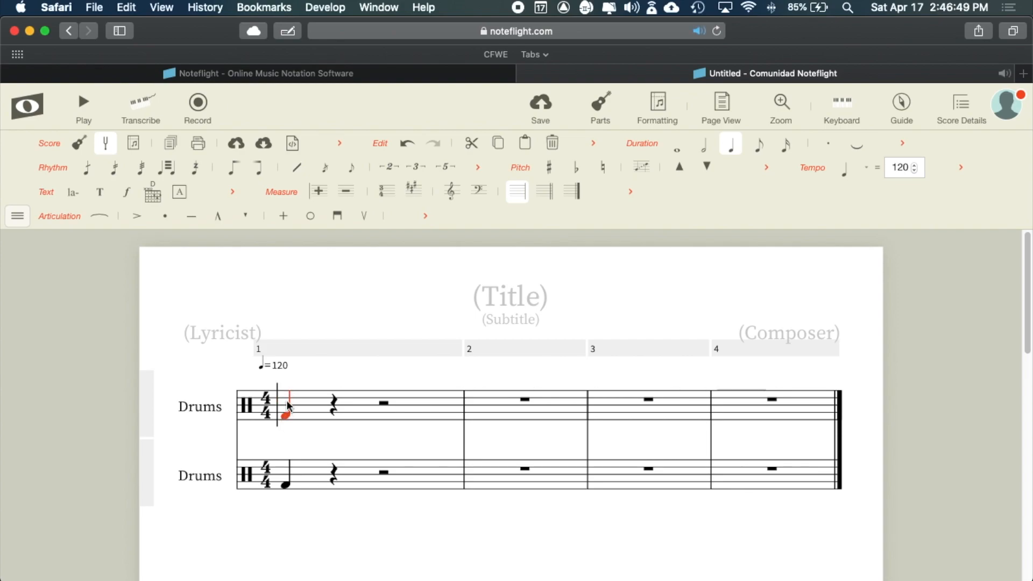
pyautogui.press('Escape')
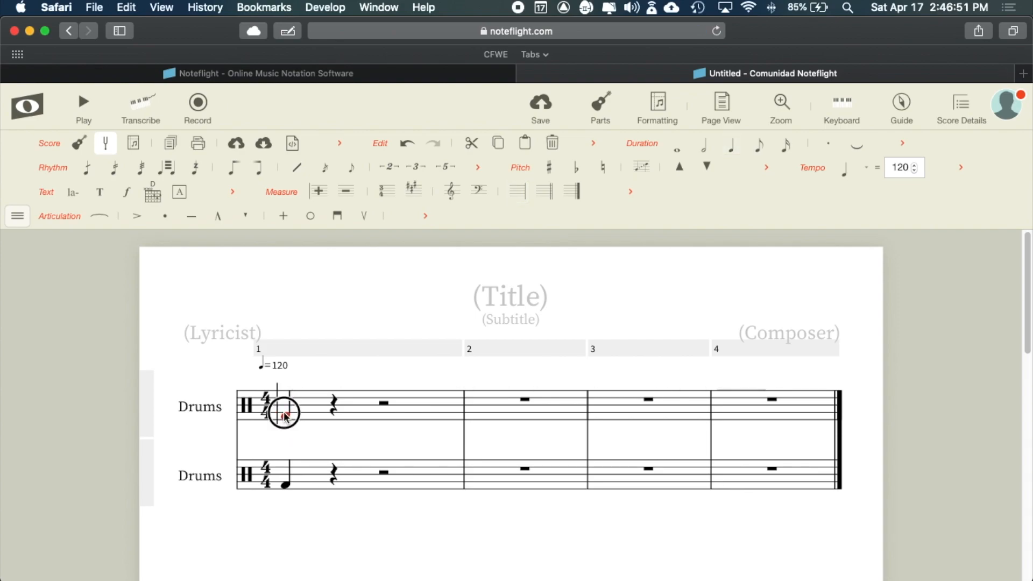
pyautogui.click(286, 415)
pyautogui.moveTo(284, 410); pyautogui.dragTo(284, 398)
pyautogui.click(286, 417)
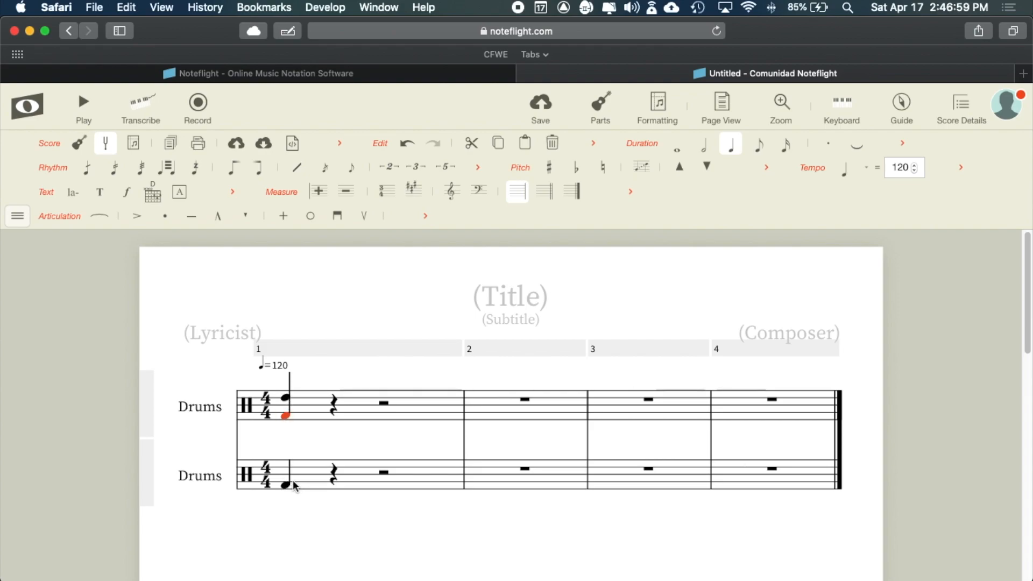
pyautogui.scroll(-1, 285, 415)
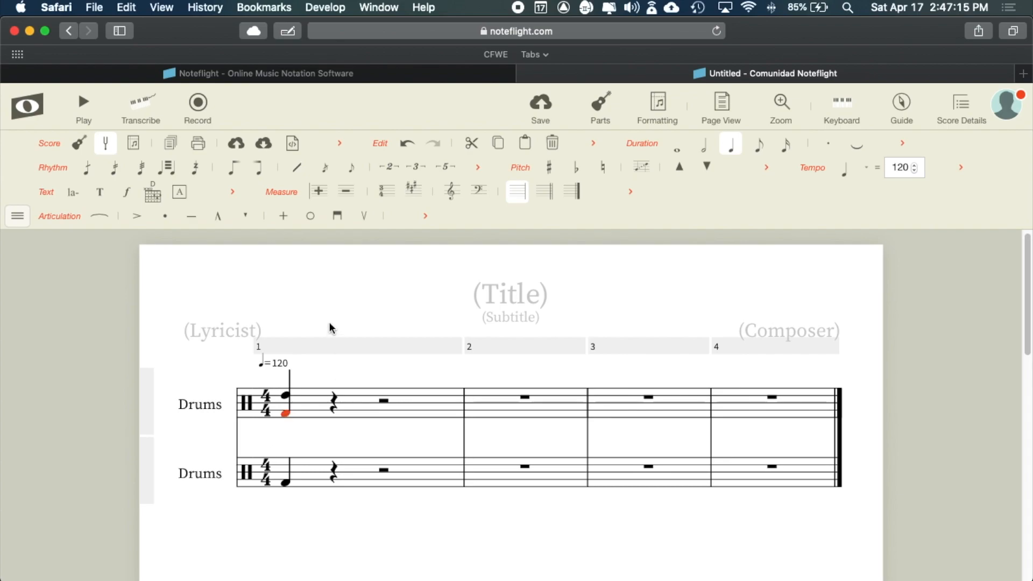
# - Reduce the upper staff's beat-1 chord to a single note and lower it one step
pyautogui.press('BackSpace')
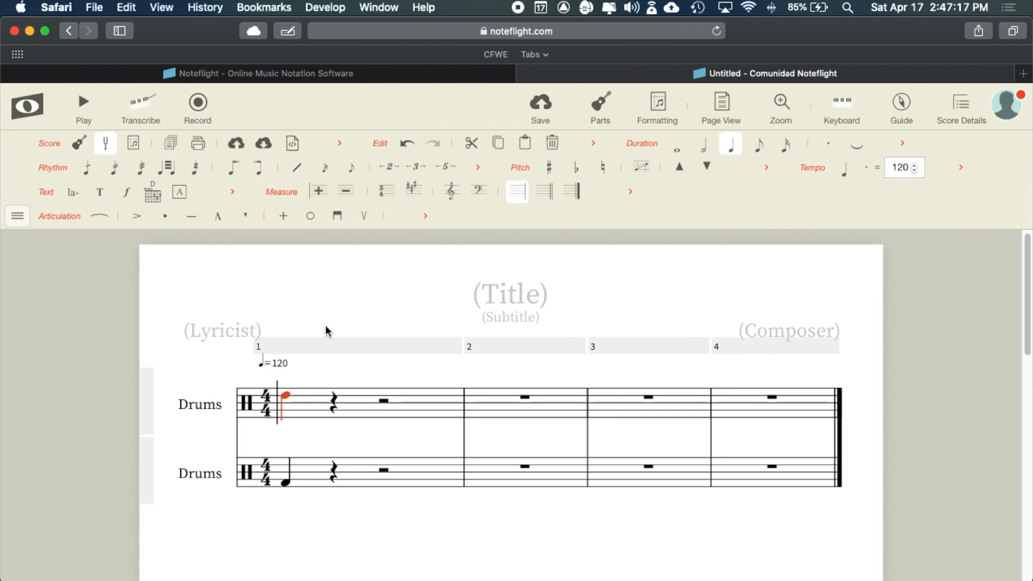
pyautogui.click(286, 401)
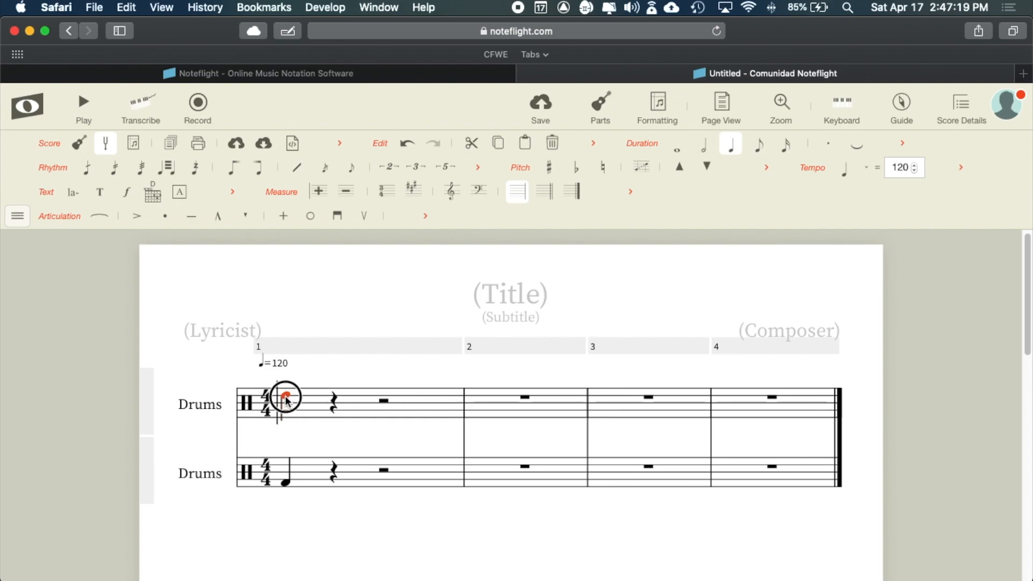
pyautogui.click(299, 398)
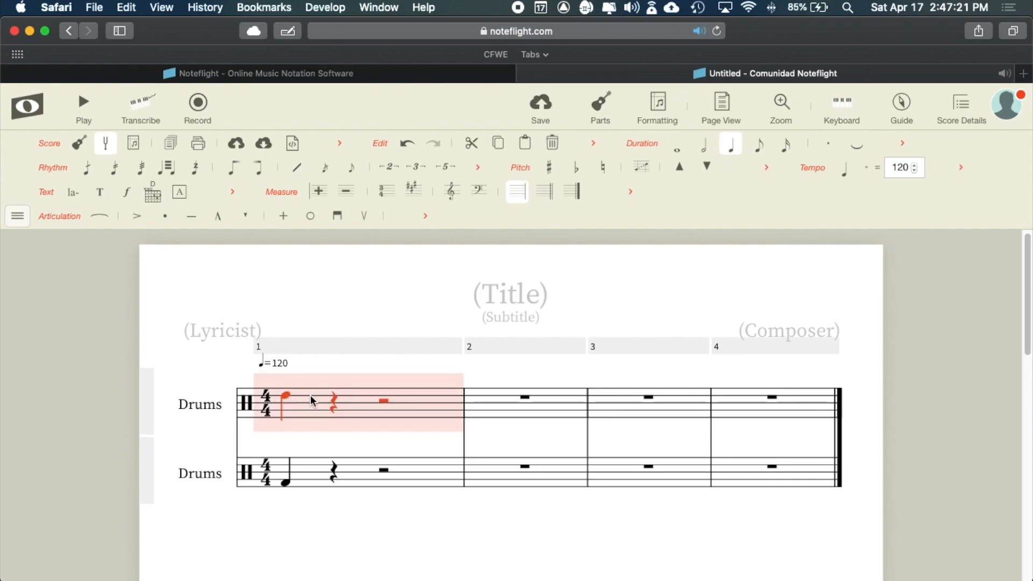
pyautogui.click(334, 399)
pyautogui.click(334, 394)
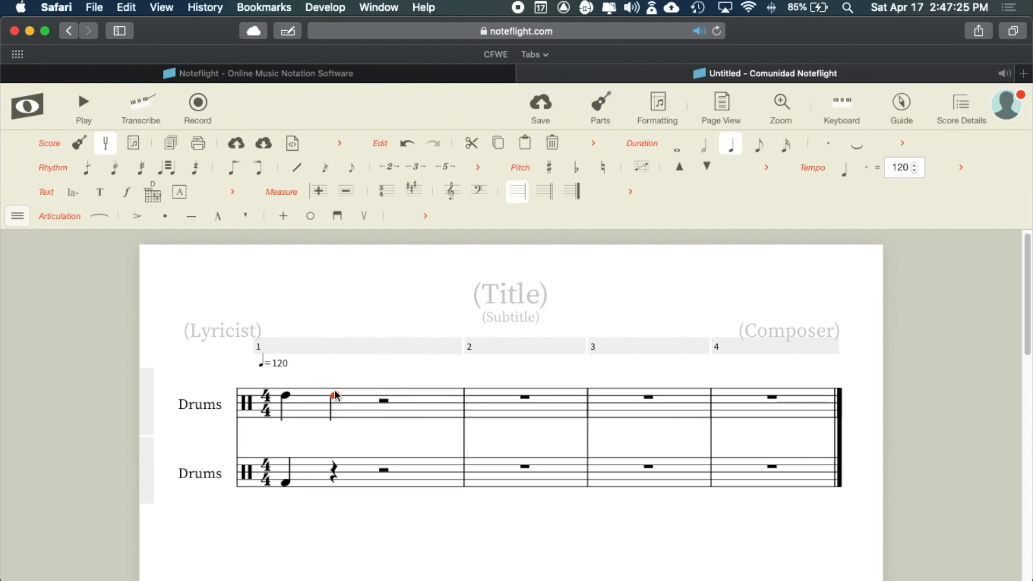
pyautogui.click(335, 391)
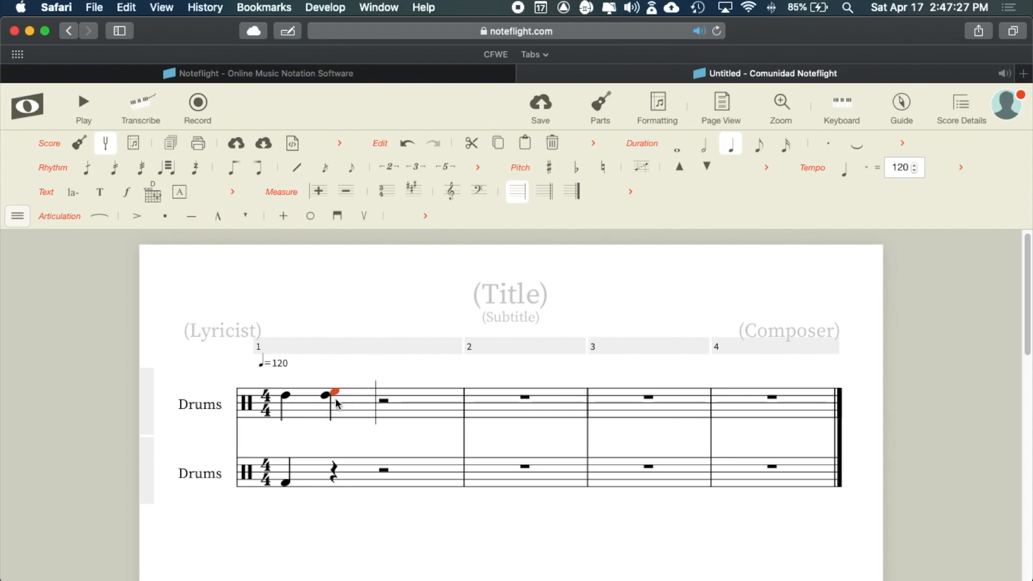
pyautogui.click(335, 399)
pyautogui.click(334, 402)
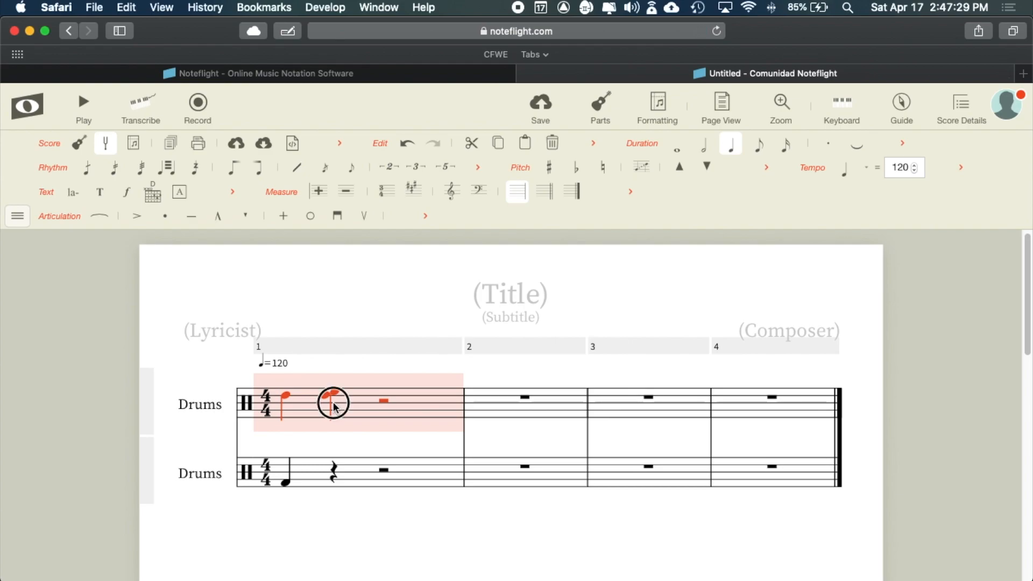
pyautogui.click(282, 398)
pyautogui.moveTo(286, 397); pyautogui.dragTo(286, 401)
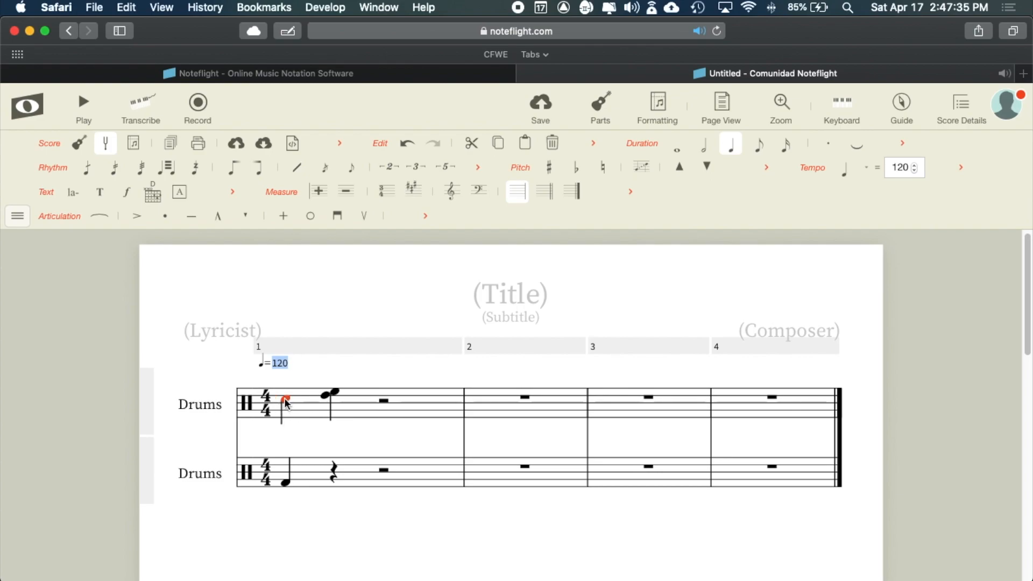
# - Remove the stray beat-2 notes so beat 2 is a quarter rest again
pyautogui.click(331, 394)
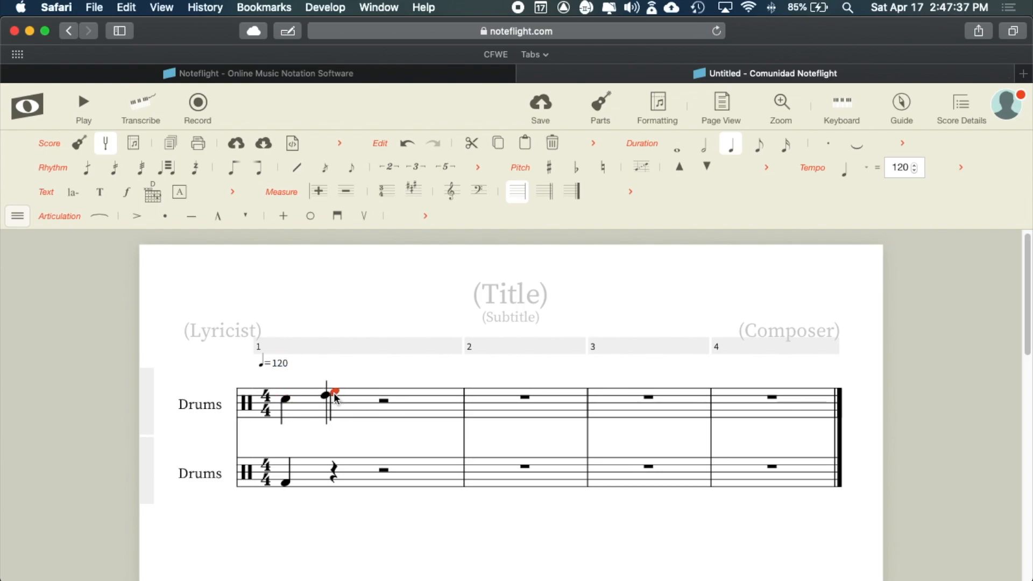
pyautogui.click(556, 145)
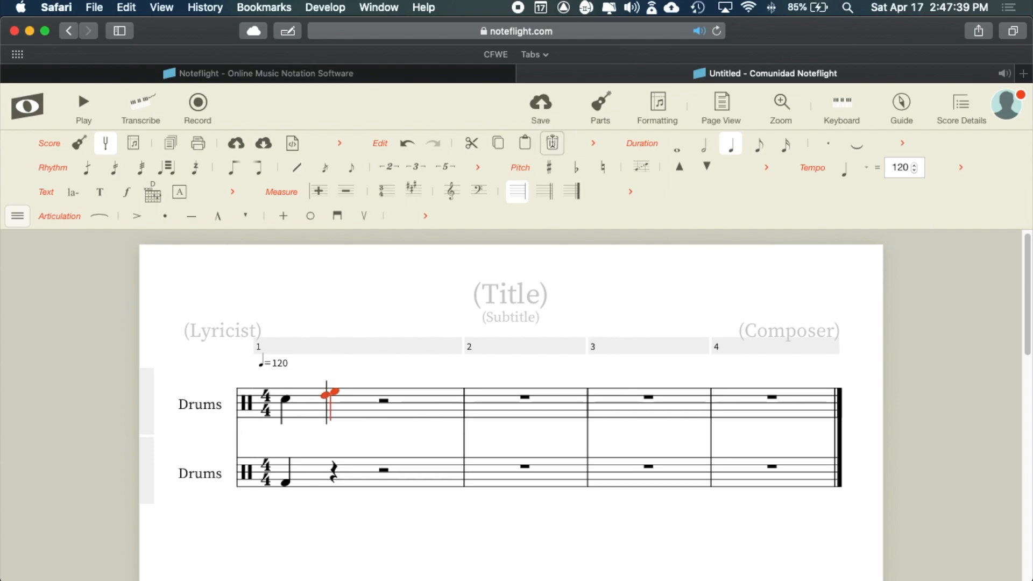
pyautogui.click(552, 144)
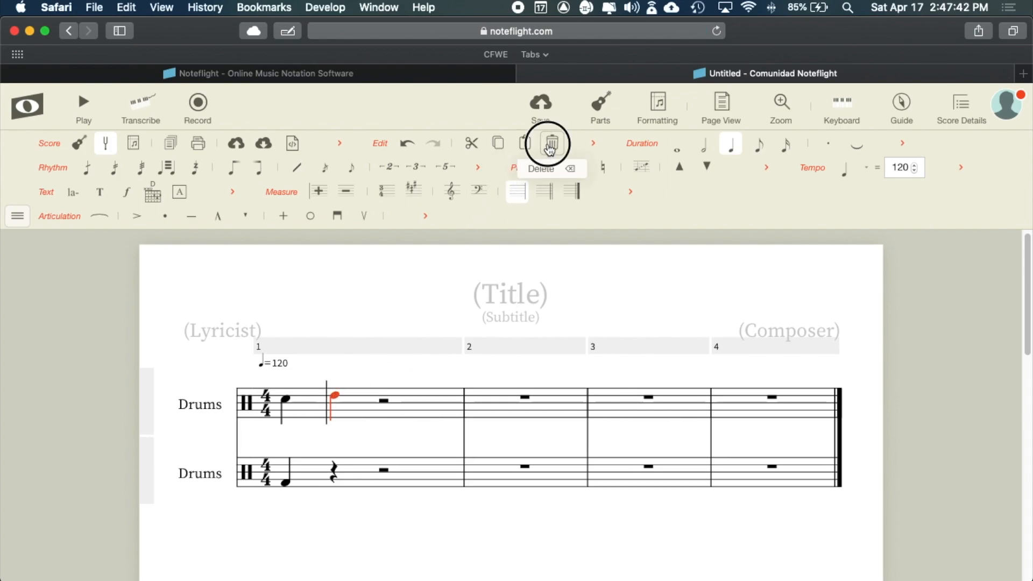
pyautogui.click(286, 401)
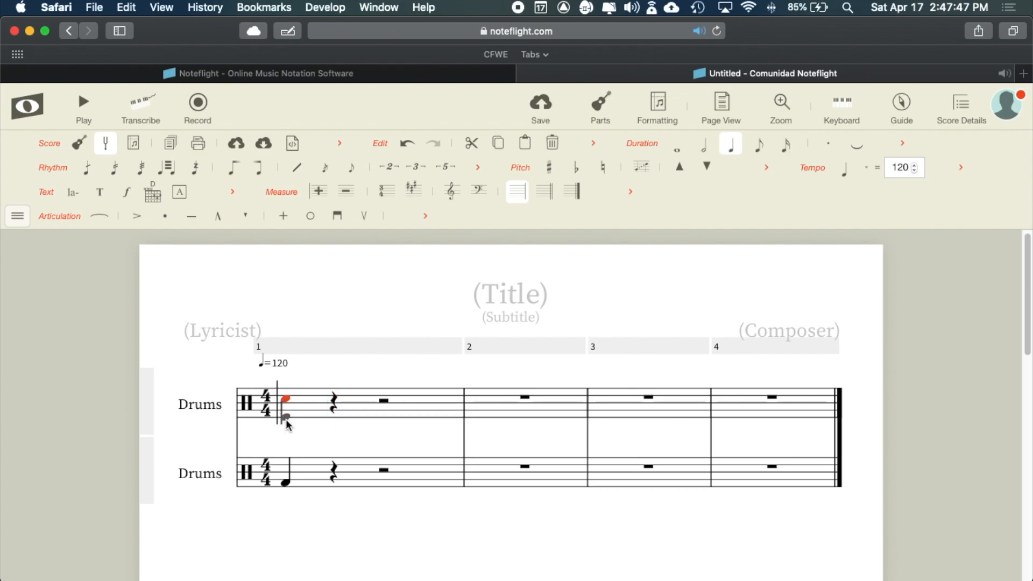
pyautogui.click(286, 483)
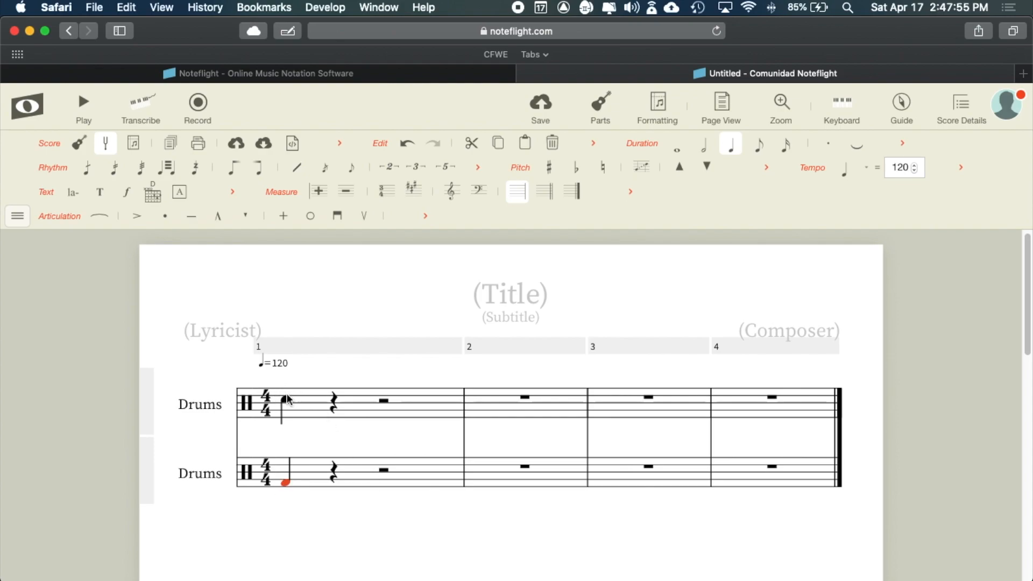
# - Relabel the upper Drums staff as HP and the lower Drums staff as LP
pyautogui.click(193, 407)
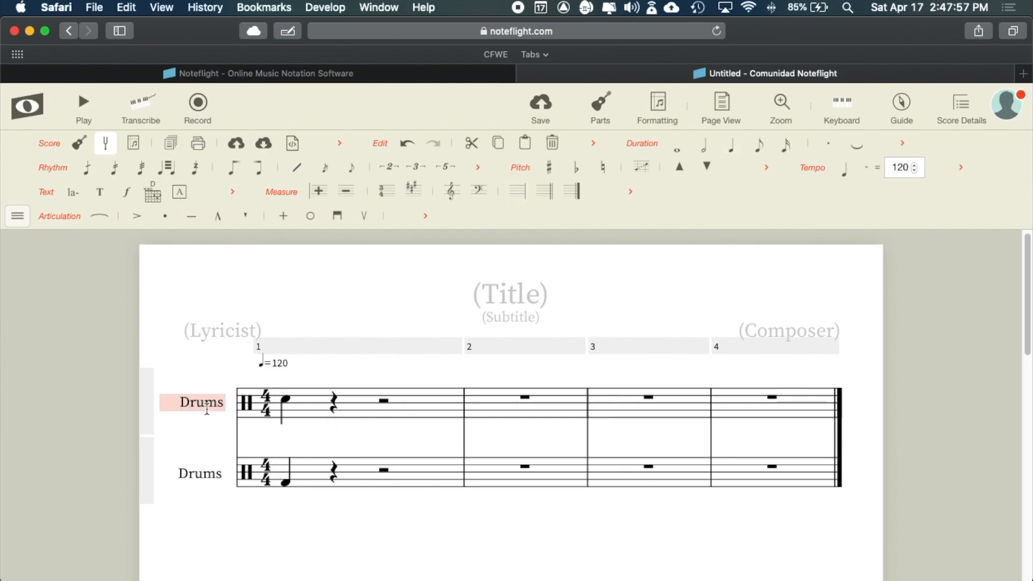
pyautogui.moveTo(225, 403); pyautogui.dragTo(164, 405)
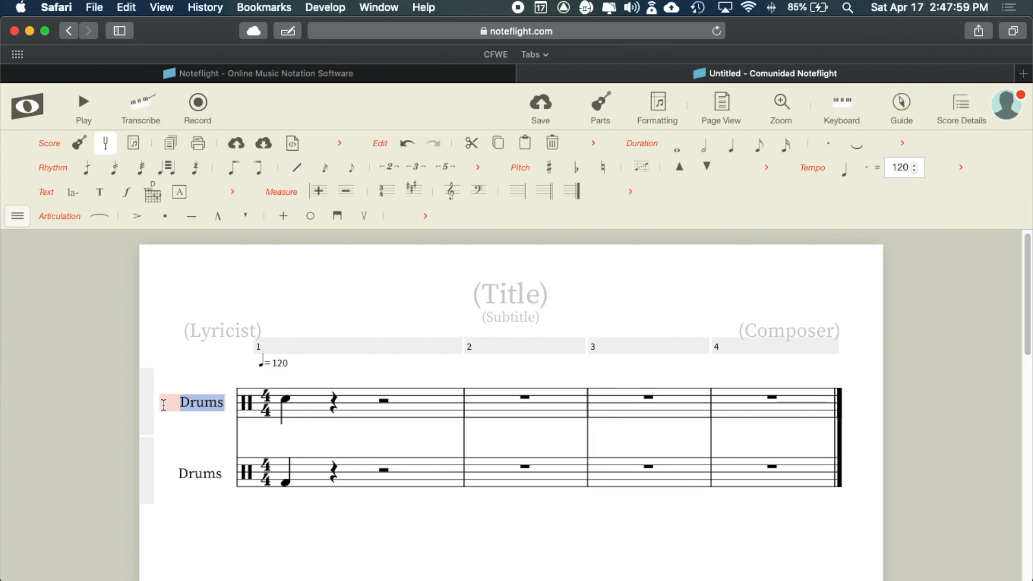
pyautogui.write('HP')
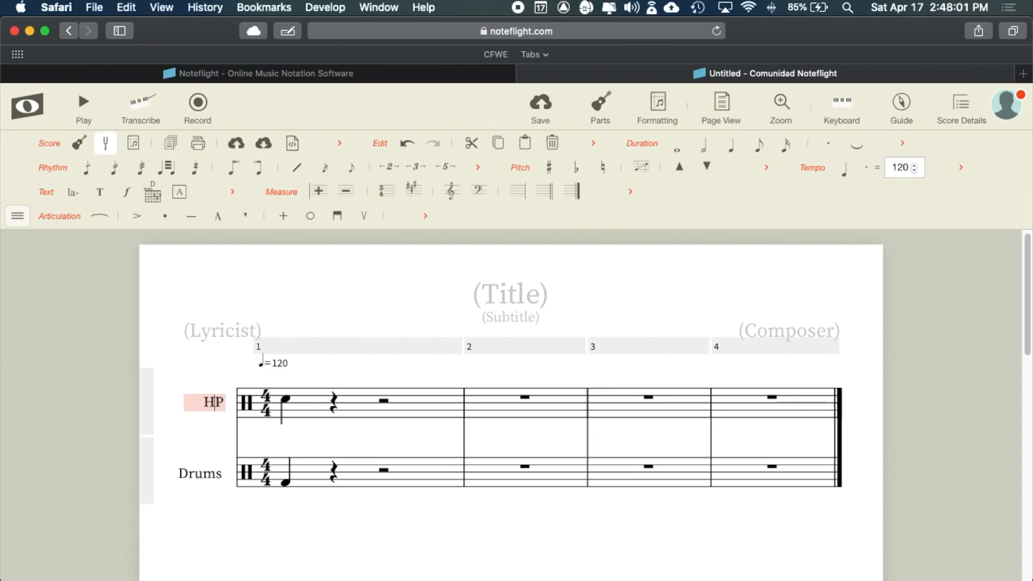
pyautogui.click(203, 476)
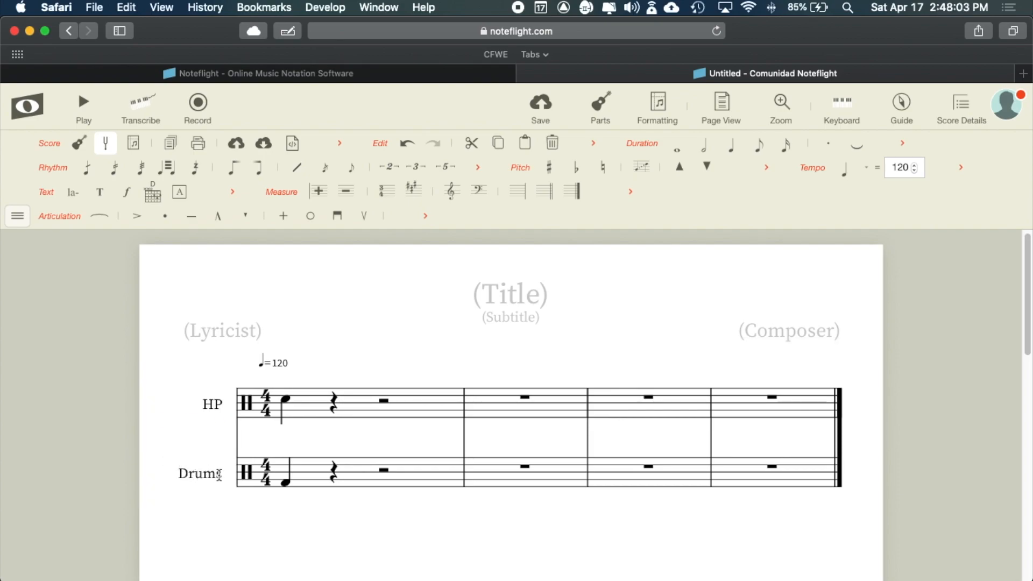
pyautogui.doubleClick(220, 472)
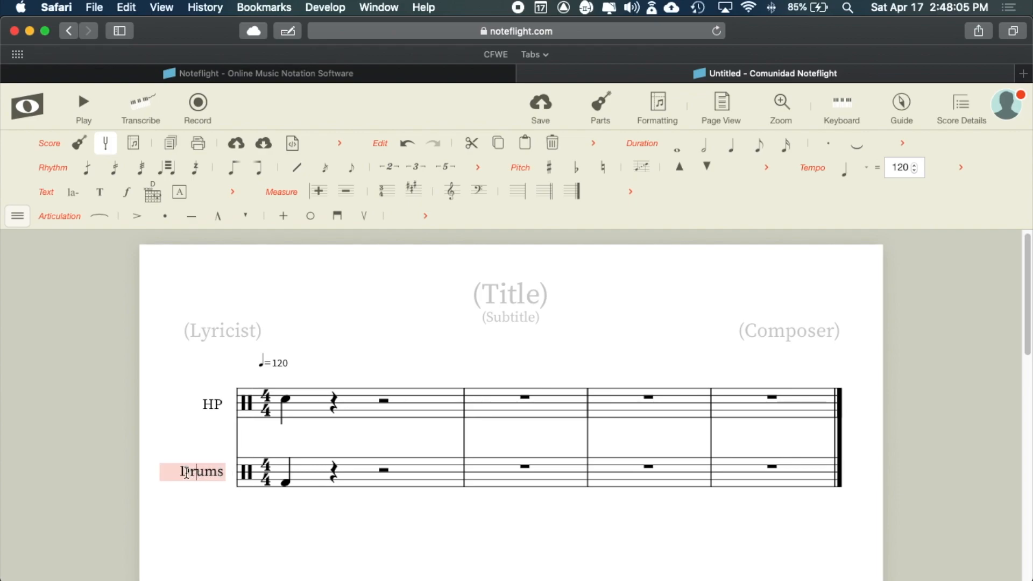
pyautogui.moveTo(181, 472); pyautogui.dragTo(230, 470)
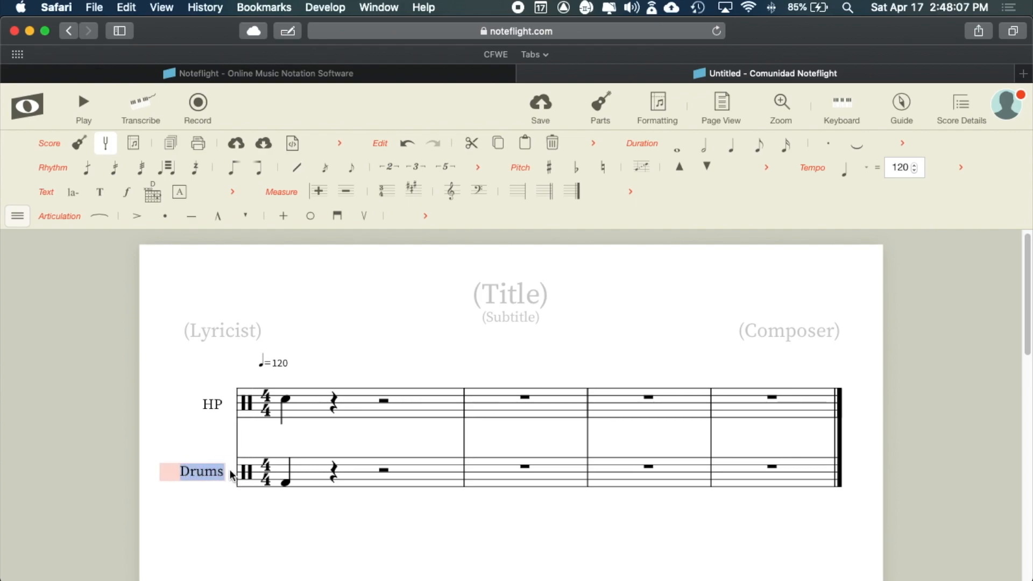
pyautogui.write('LP')
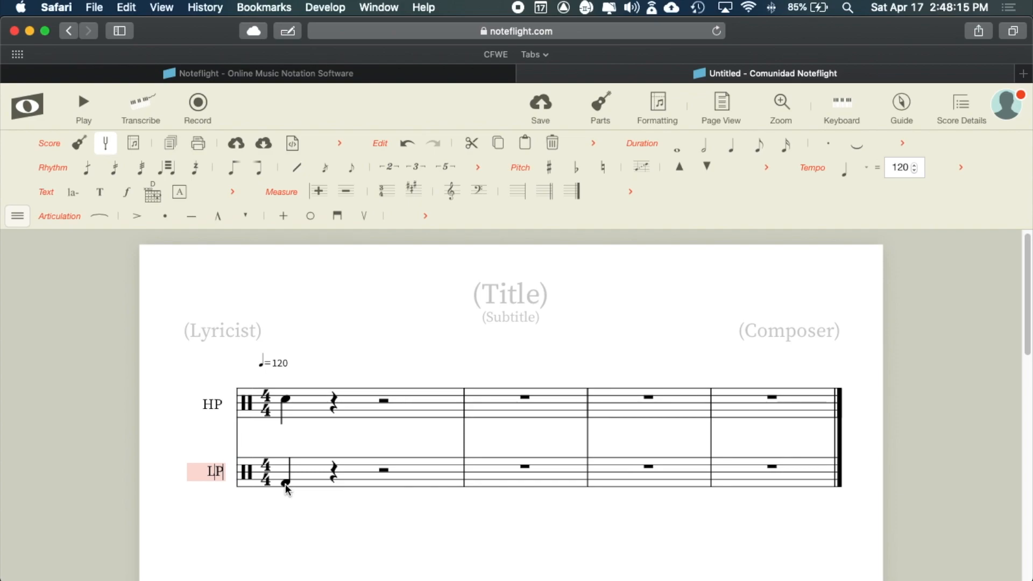
pyautogui.click(503, 296)
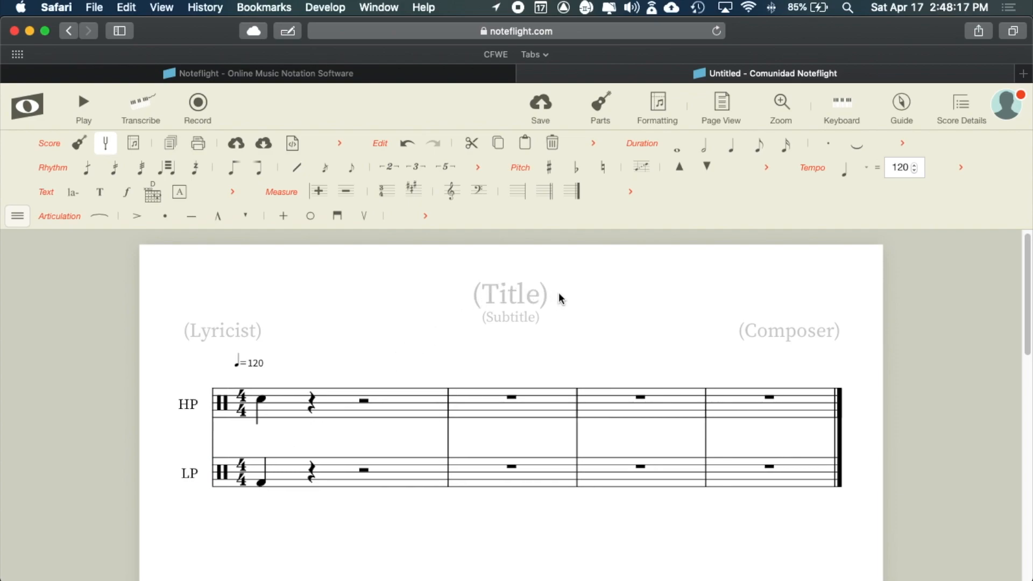
# - Type the score title 'High & Low Palma Conversation', fixing the mistyped ending
pyautogui.click(540, 295)
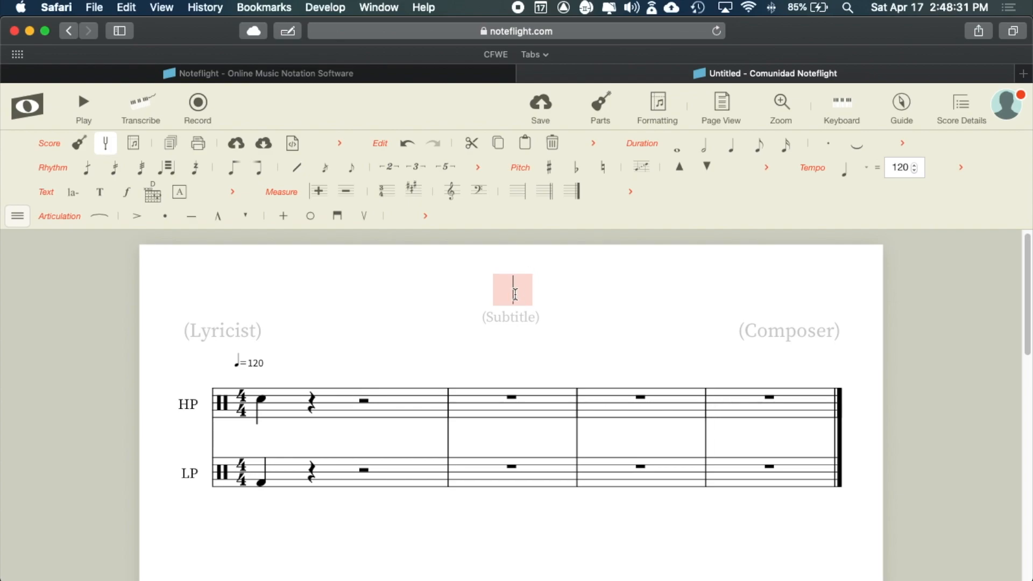
pyautogui.write('H')
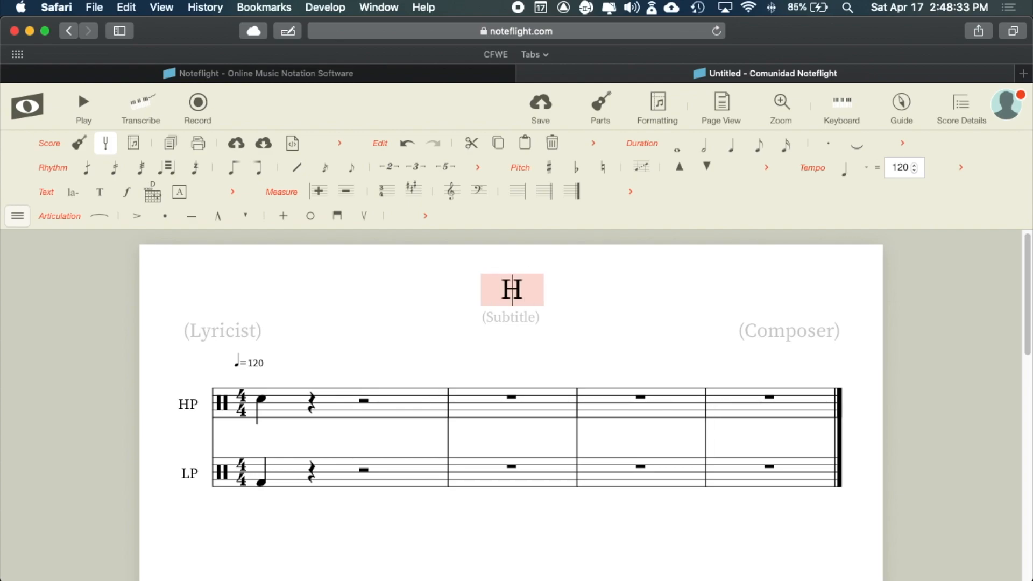
pyautogui.write('igh & ')
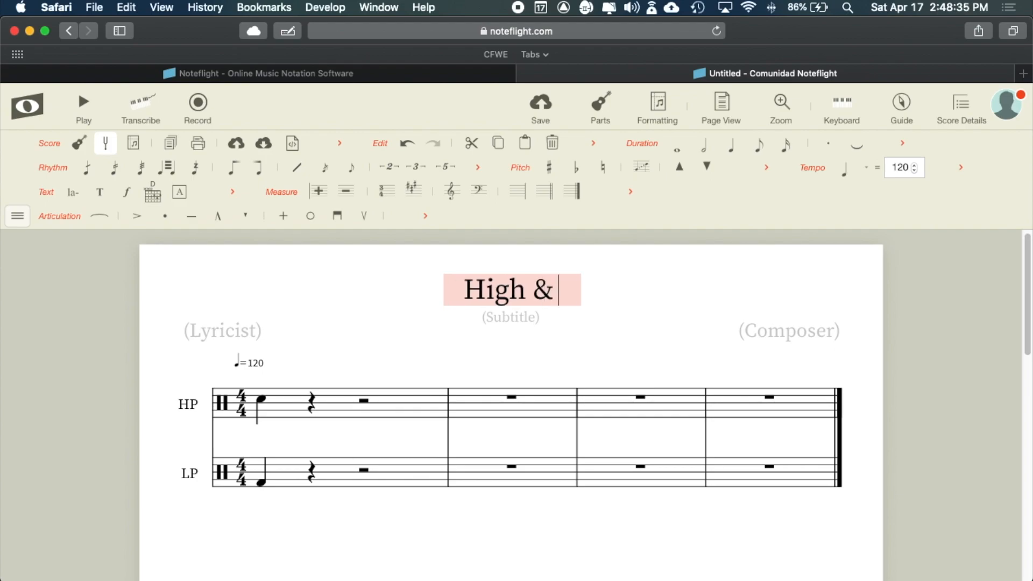
pyautogui.write('Low Palma ')
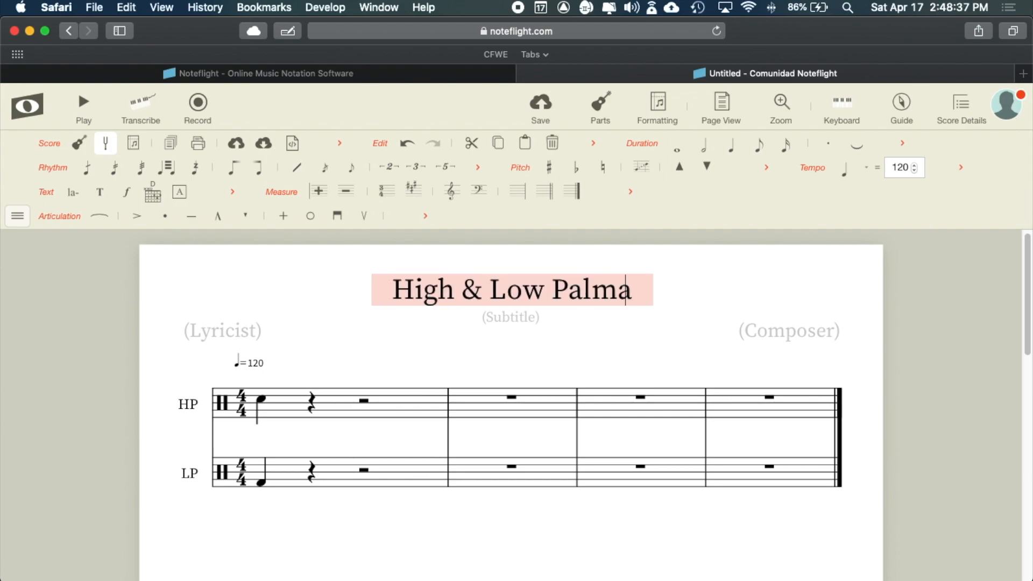
pyautogui.write('Conversation')
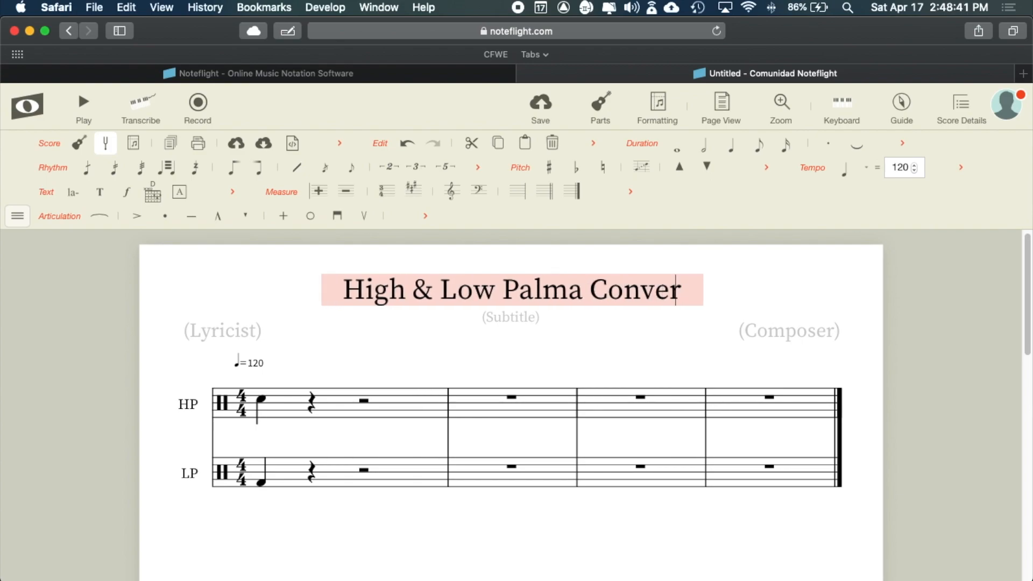
pyautogui.press('Right')
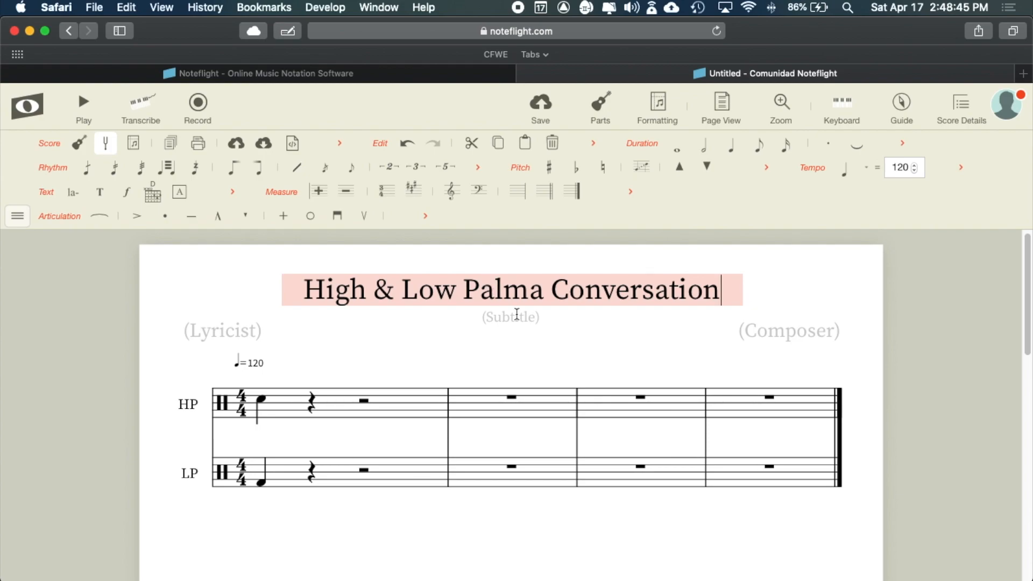
# - Fill the composer credit with the teacher's name, then shorten it to their short name
pyautogui.click(797, 333)
pyautogui.write('Jason Valleau')
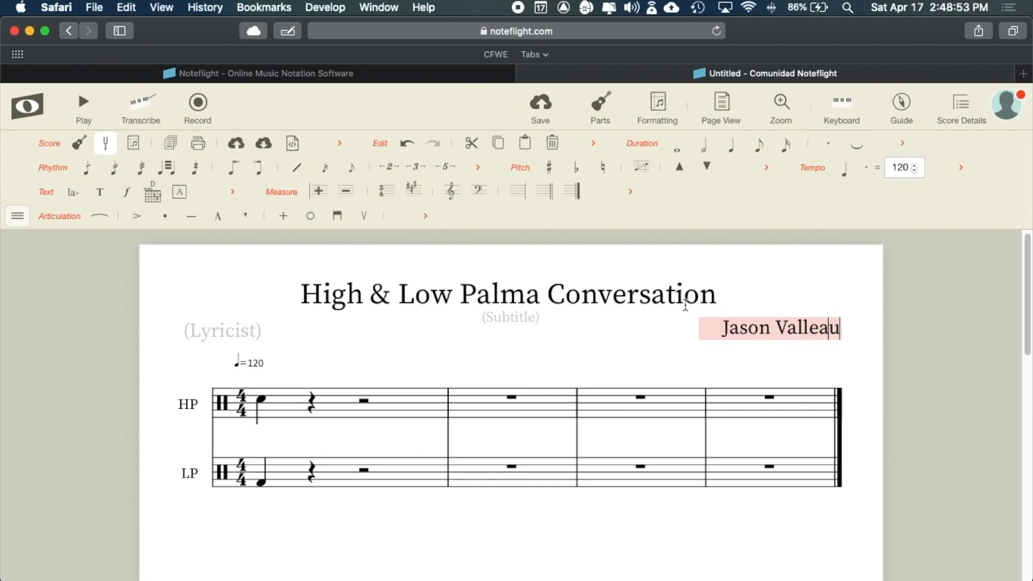
pyautogui.moveTo(721, 329); pyautogui.dragTo(879, 338)
pyautogui.write('Mr. V')
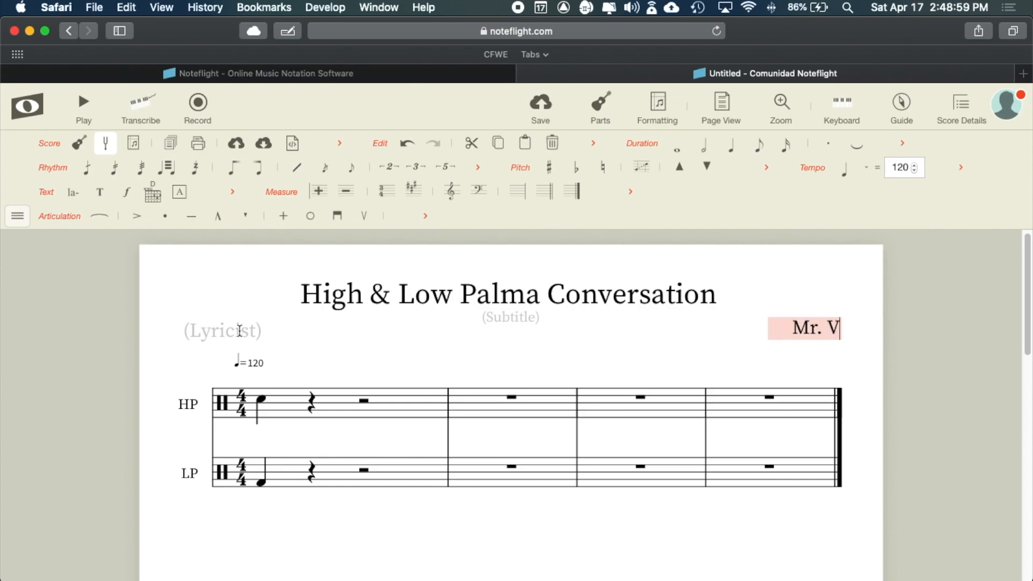
pyautogui.click(237, 332)
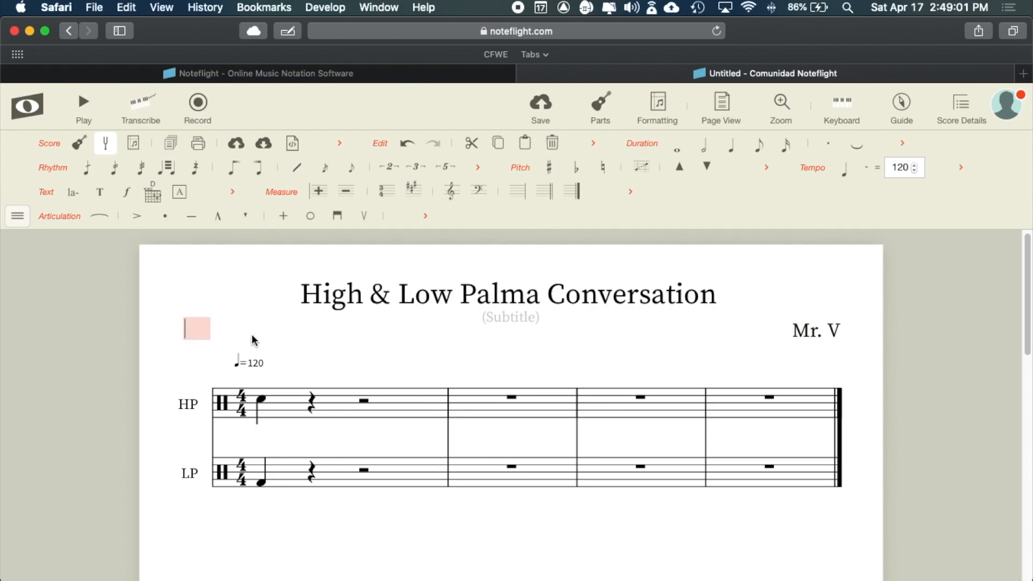
pyautogui.click(313, 337)
pyautogui.click(219, 332)
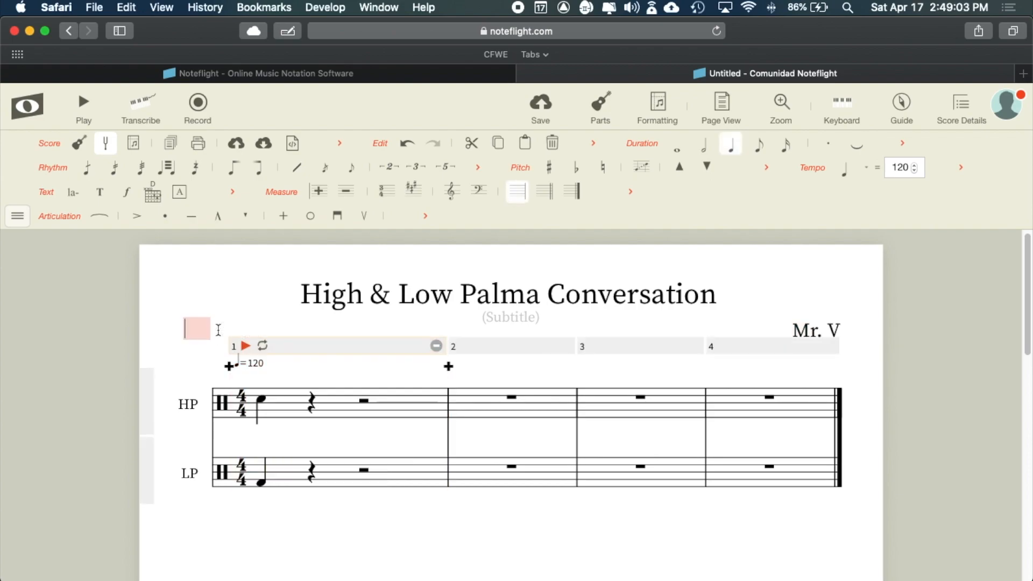
pyautogui.click(279, 330)
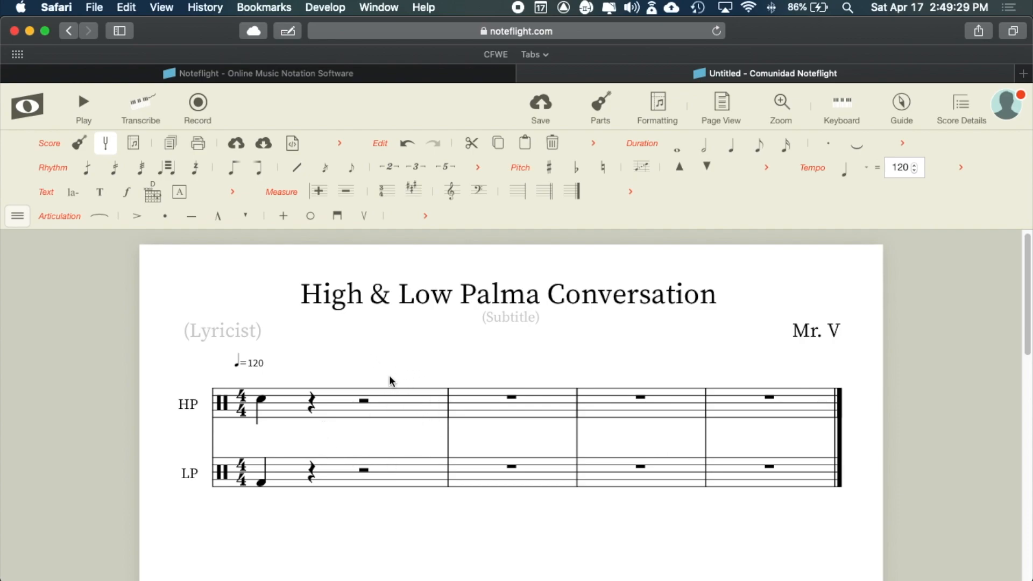
# - Set the score tempo to quarter note = 110 and save the score
pyautogui.click(914, 172)
pyautogui.click(914, 171)
pyautogui.click(914, 171)
pyautogui.click(914, 171)
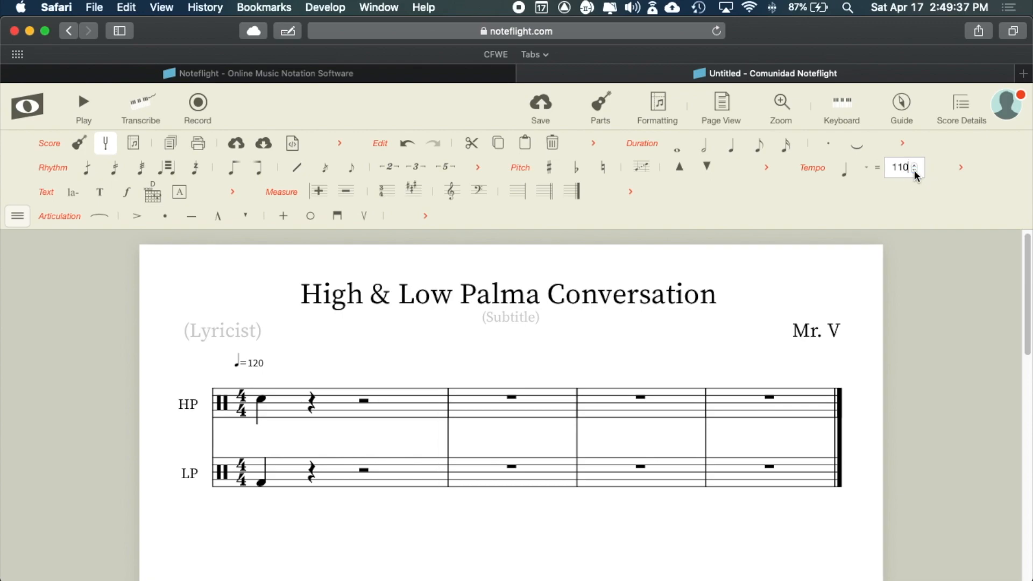
pyautogui.doubleClick(907, 168)
pyautogui.click(899, 183)
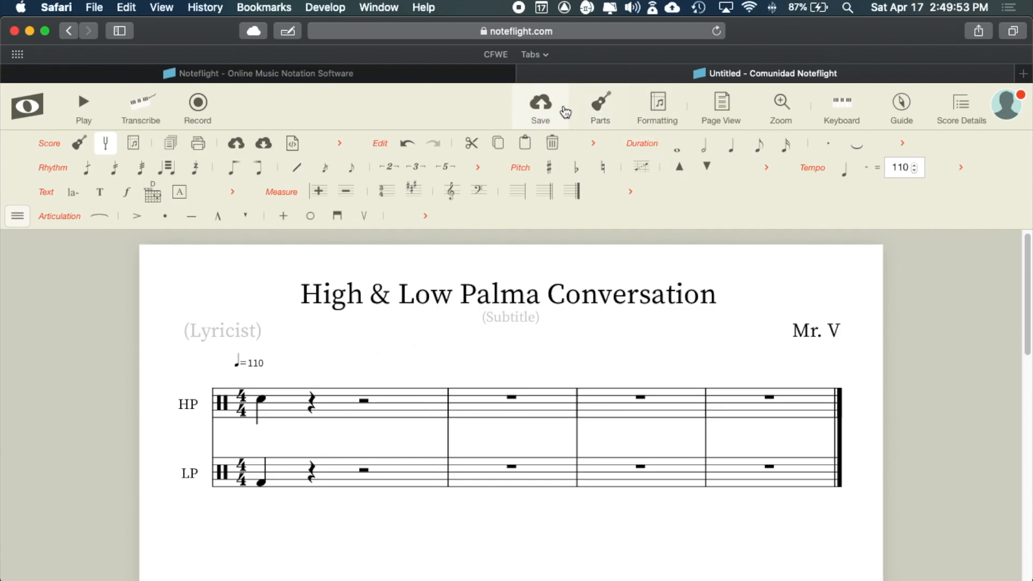
pyautogui.click(545, 105)
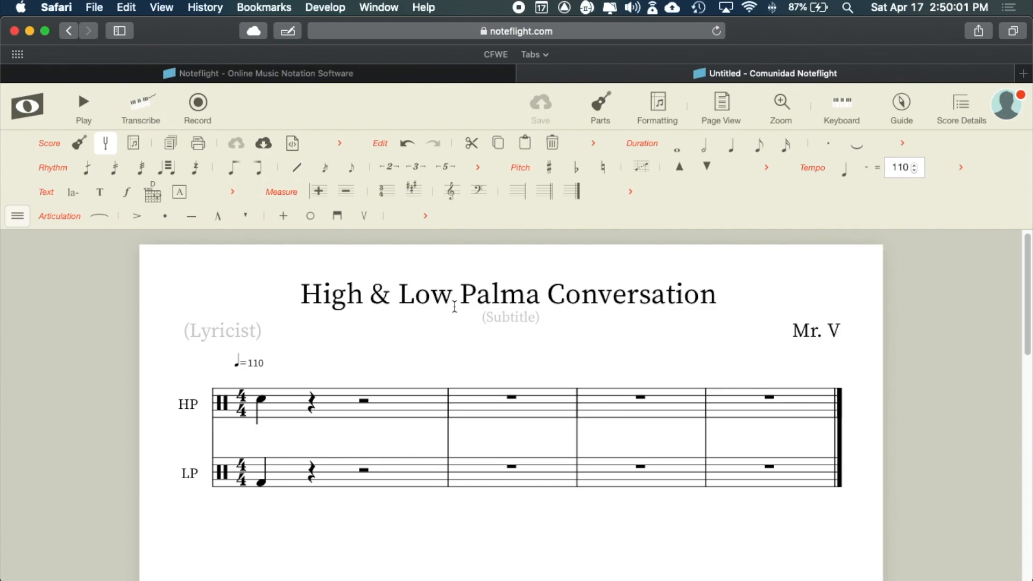
pyautogui.press('super+Tab')
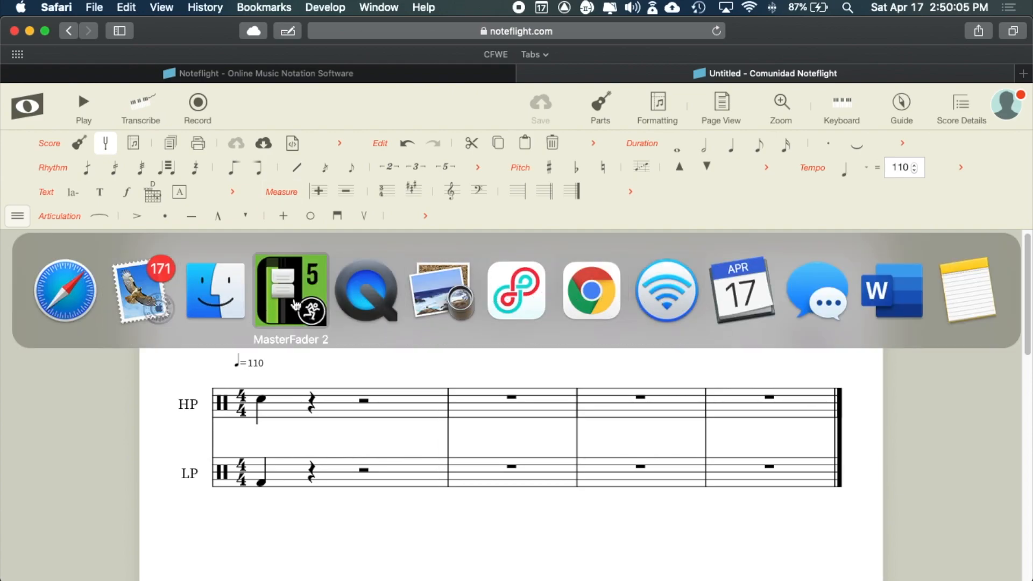
# - Bring Duet Rhythmic Song.pdf forward in Preview and scroll back to the handwritten duet on page 2
pyautogui.click(448, 303)
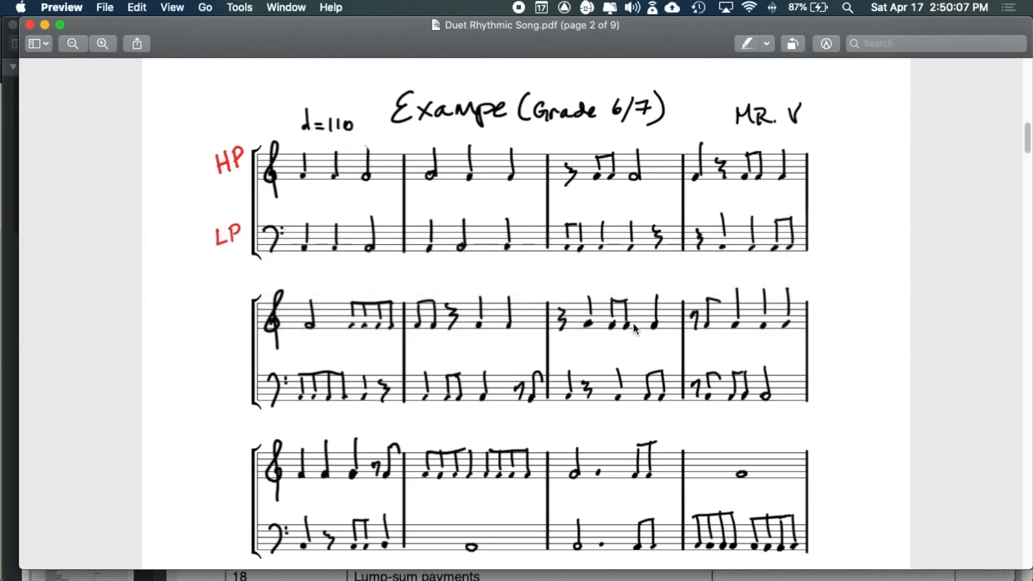
pyautogui.scroll(4, 633, 322)
pyautogui.scroll(-3, 633, 322)
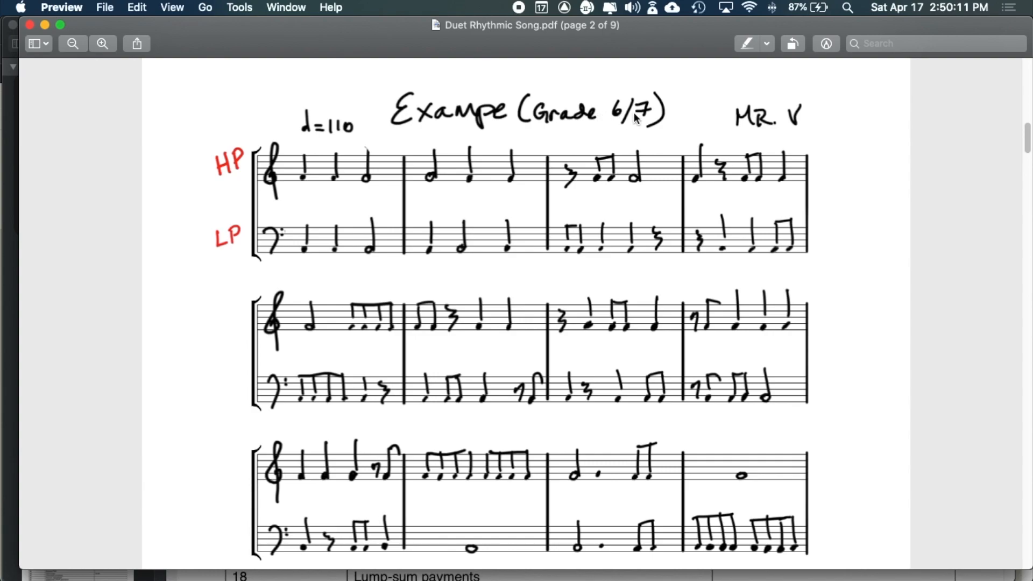
pyautogui.scroll(-2, 647, 173)
pyautogui.scroll(3, 647, 173)
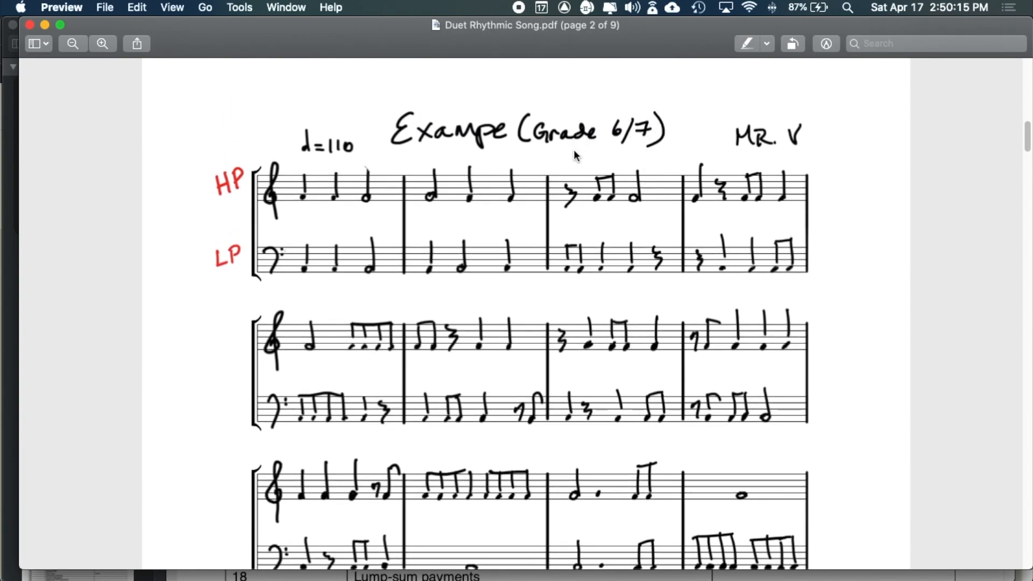
pyautogui.scroll(-2, 573, 150)
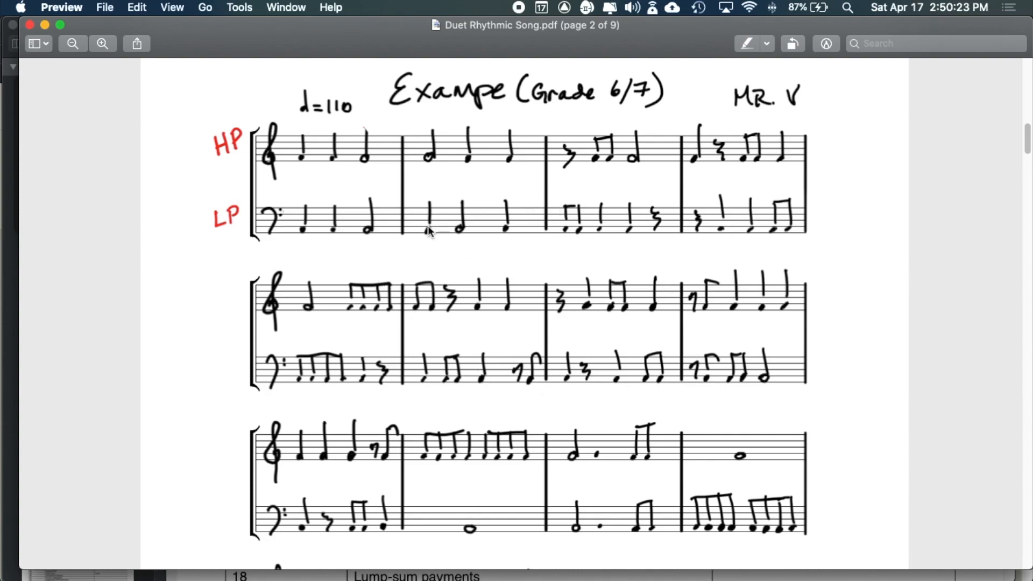
pyautogui.scroll(-15, 555, 386)
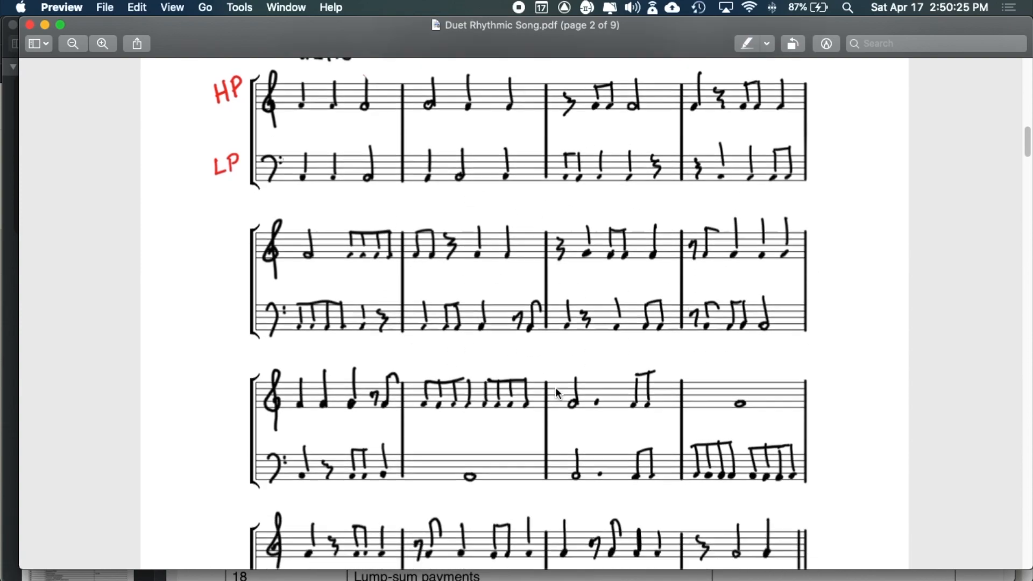
pyautogui.scroll(-10, 556, 387)
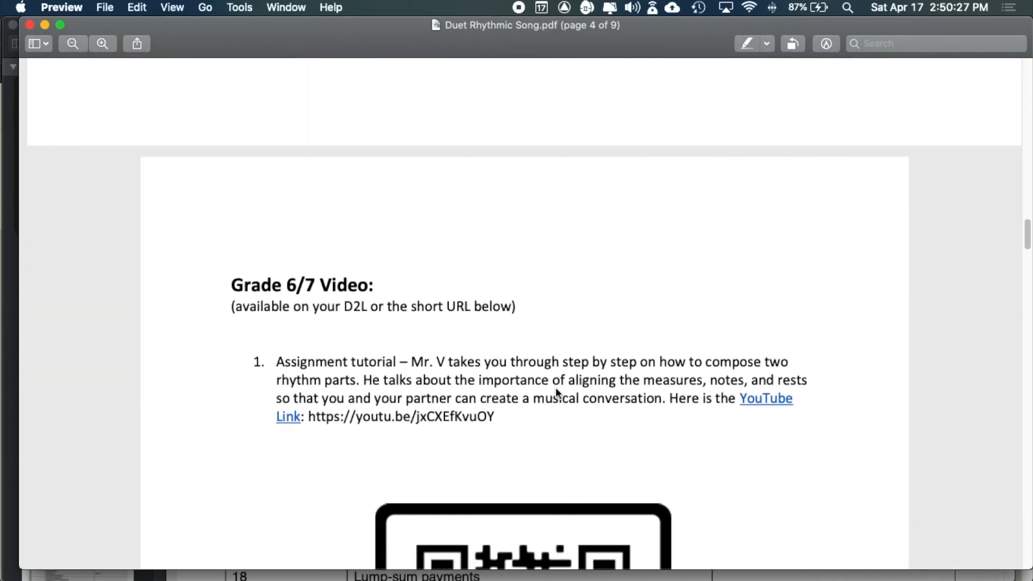
pyautogui.scroll(20, 556, 386)
pyautogui.scroll(1, 556, 387)
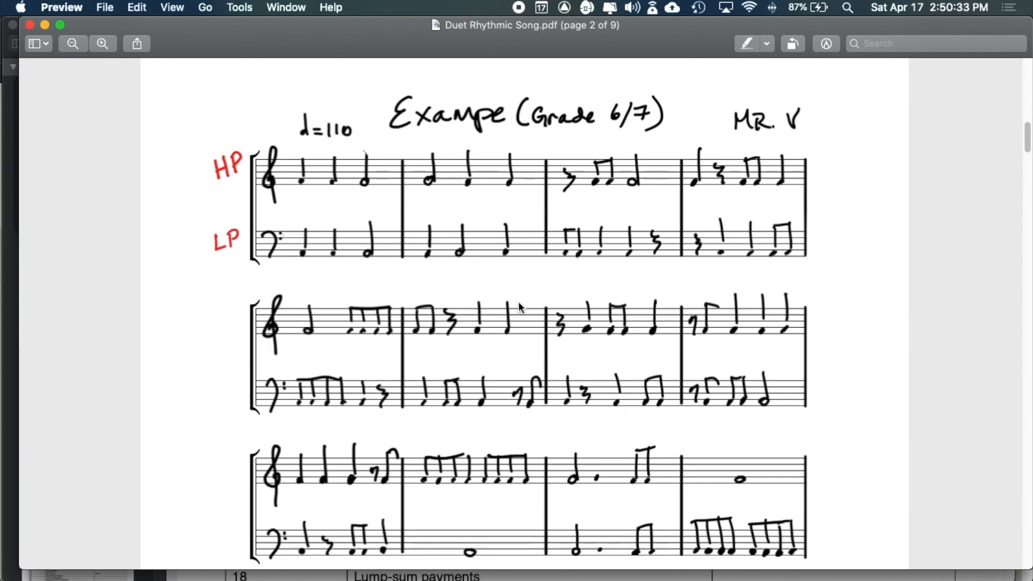
pyautogui.scroll(-15, 519, 305)
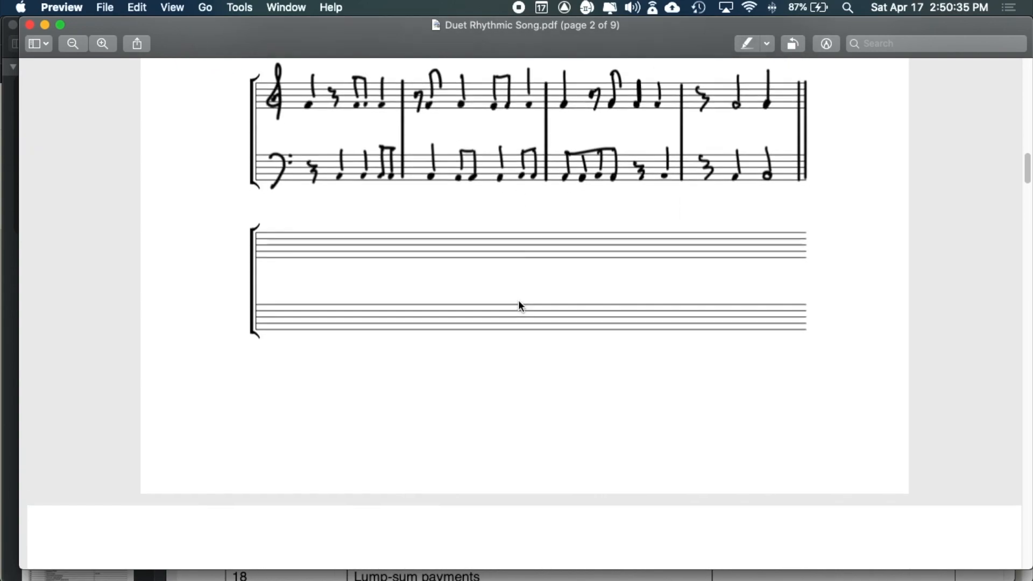
pyautogui.scroll(-20, 519, 301)
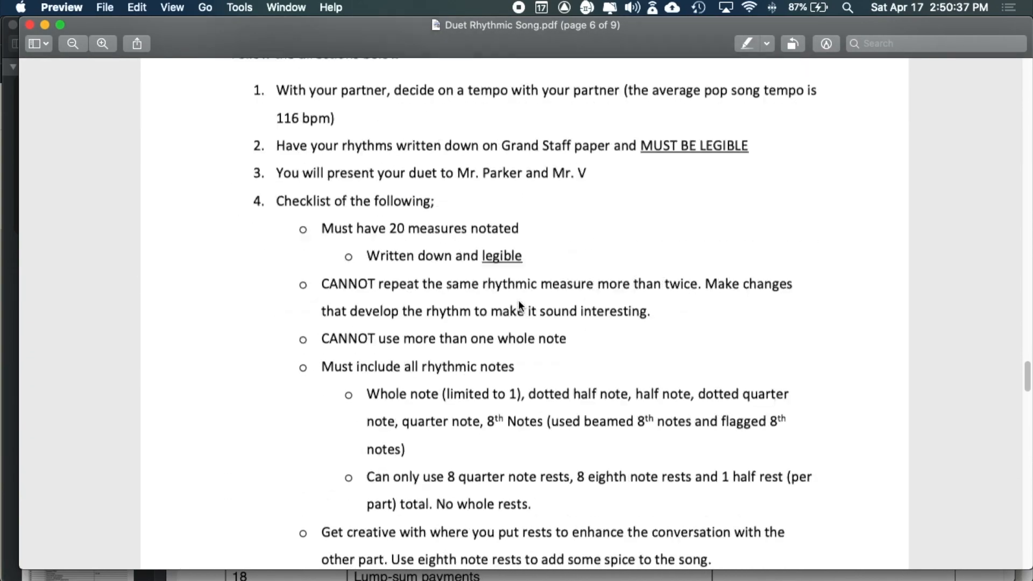
pyautogui.scroll(15, 518, 299)
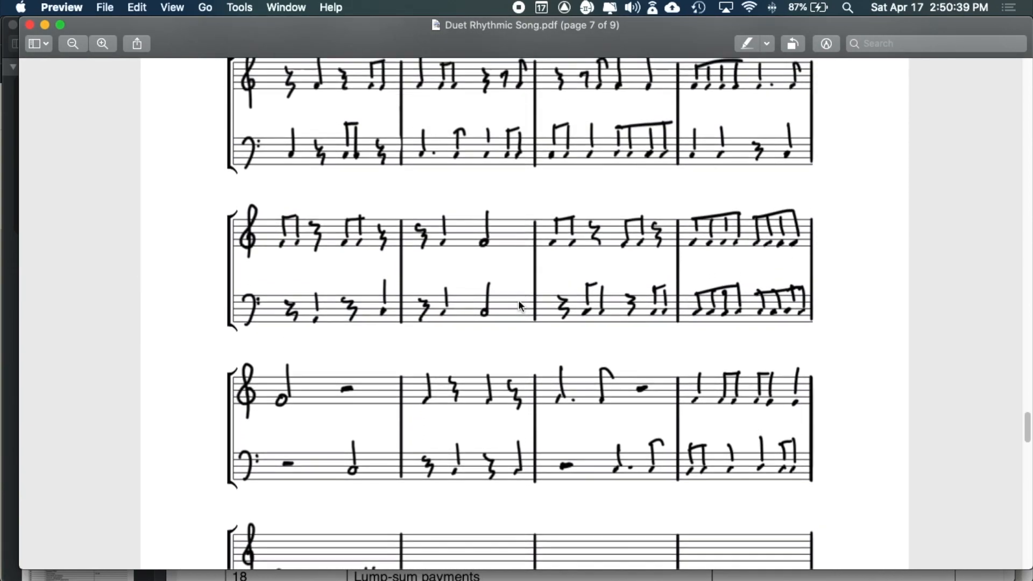
pyautogui.scroll(20, 577, 373)
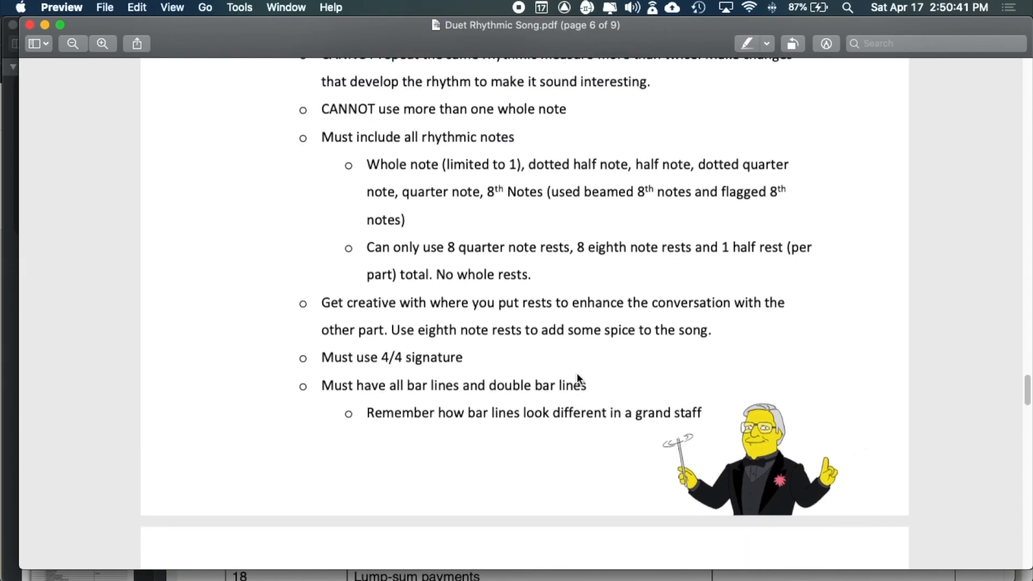
pyautogui.scroll(20, 577, 373)
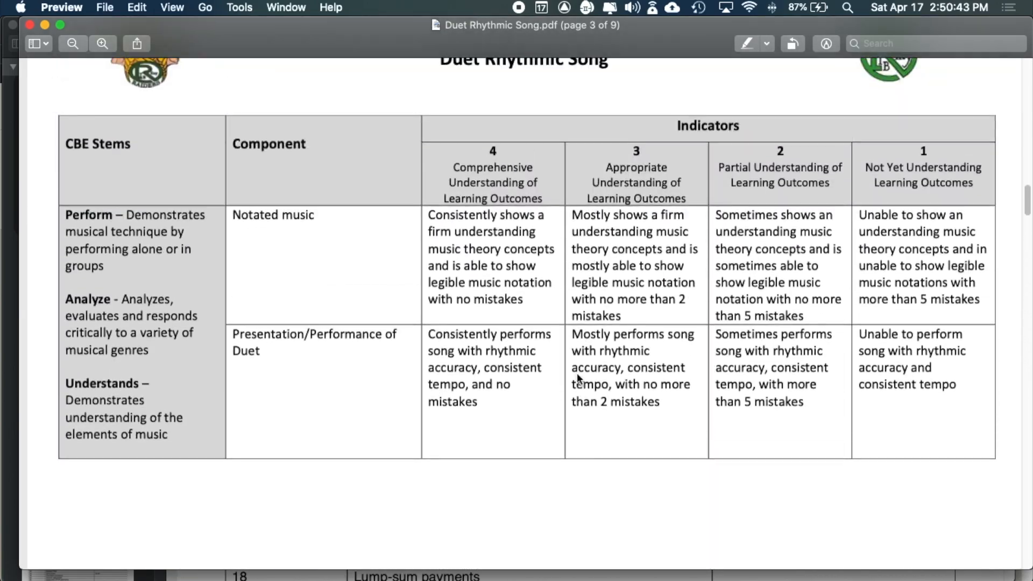
pyautogui.scroll(20, 577, 373)
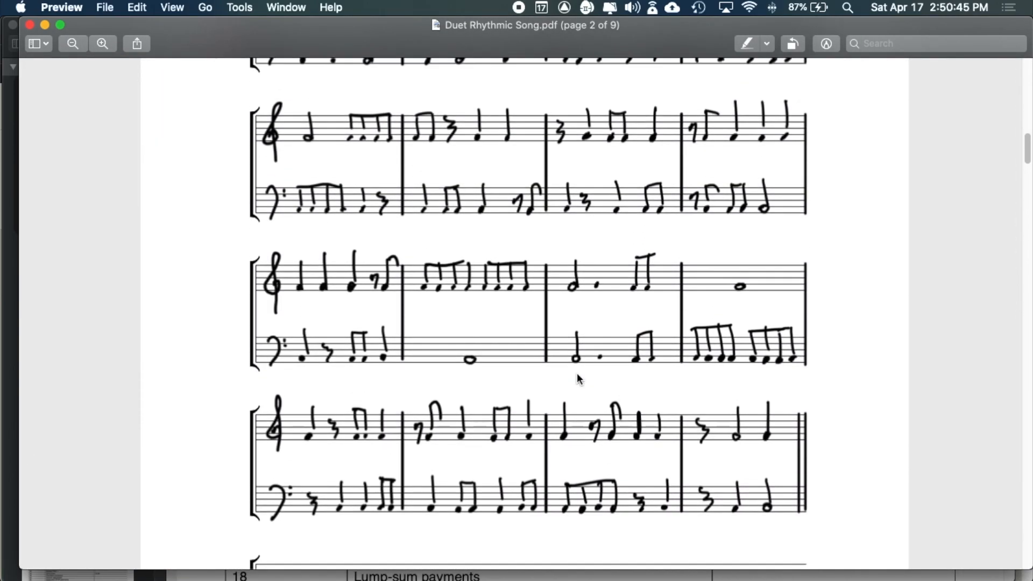
pyautogui.scroll(5, 578, 379)
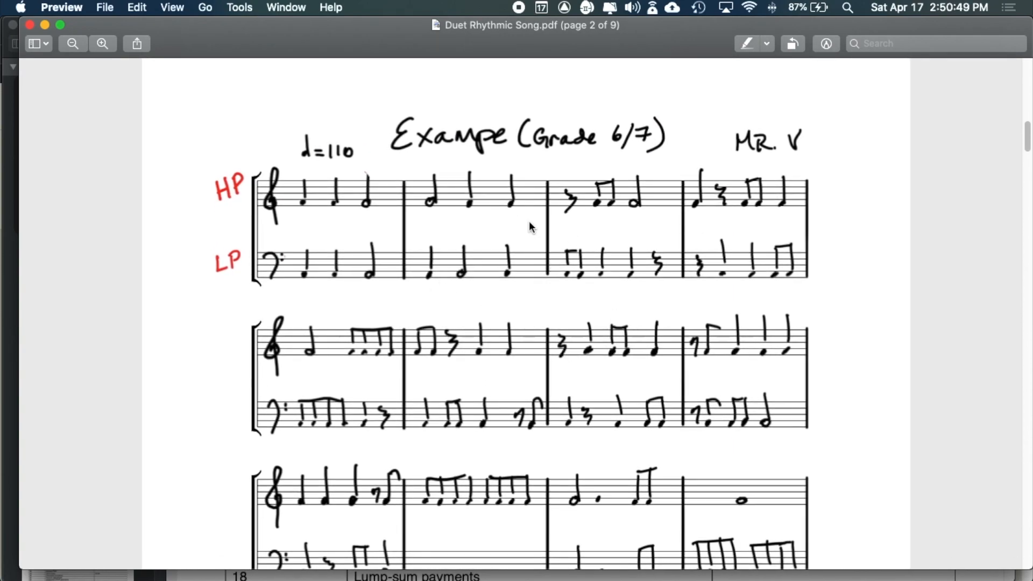
pyautogui.press('super+Tab')
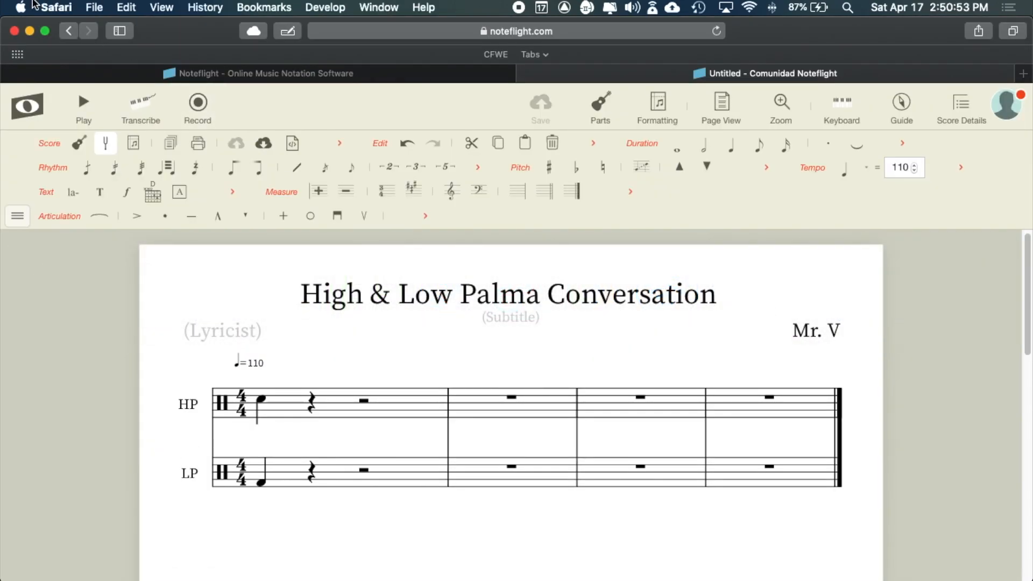
pyautogui.click(60, 7)
pyautogui.click(54, 7)
pyautogui.press('super+Tab')
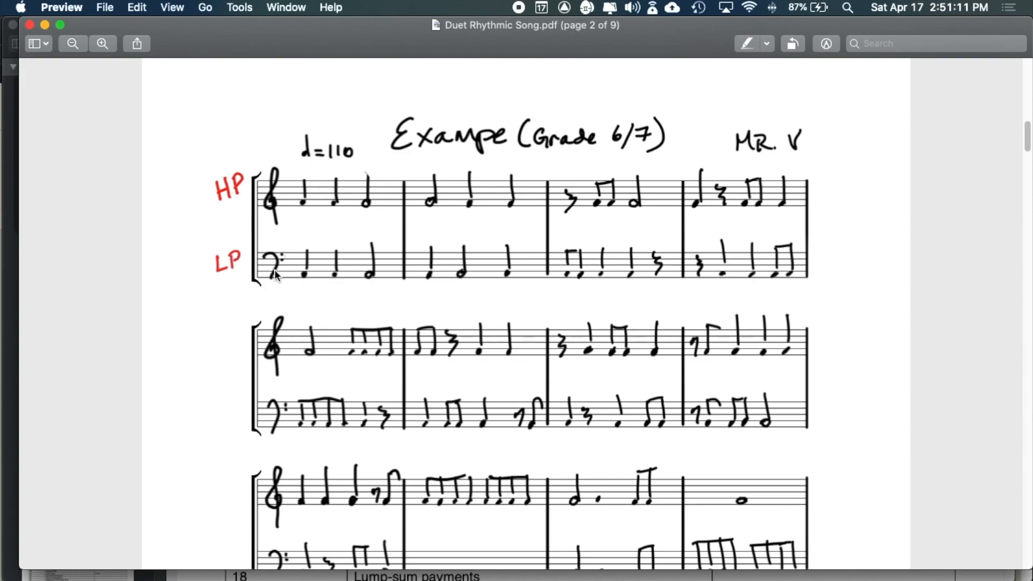
pyautogui.press('super+Tab')
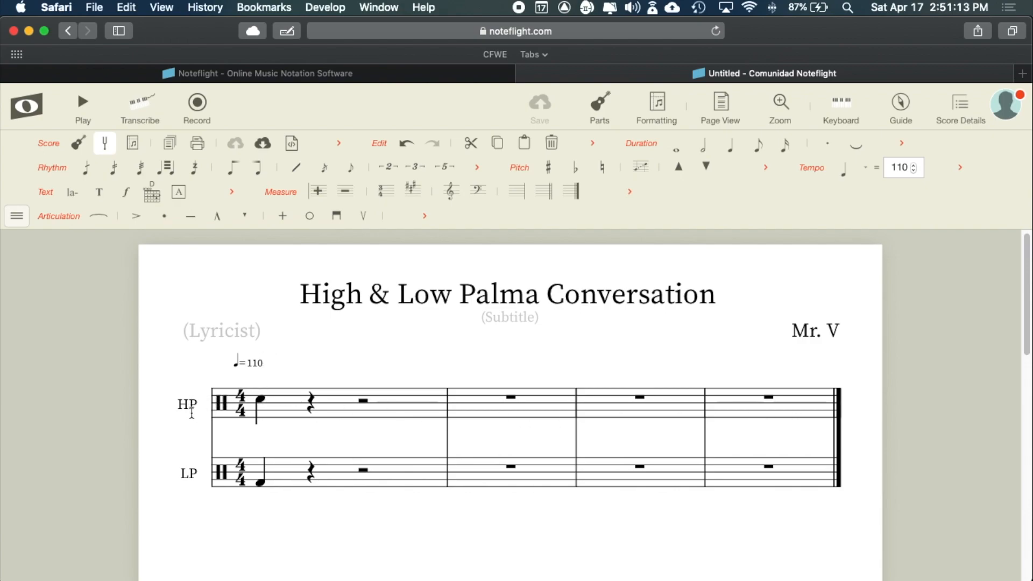
pyautogui.click(610, 101)
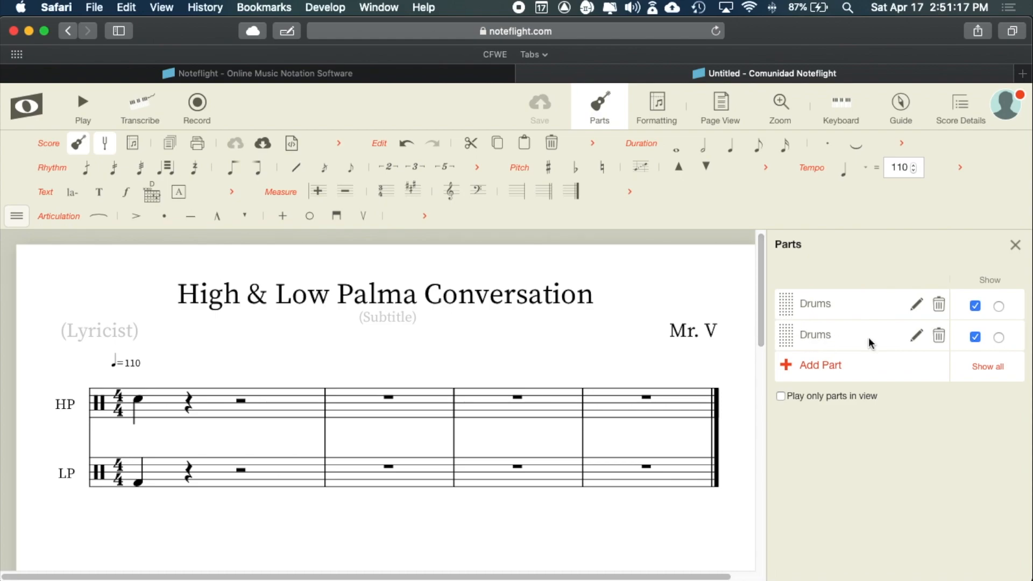
pyautogui.click(1015, 245)
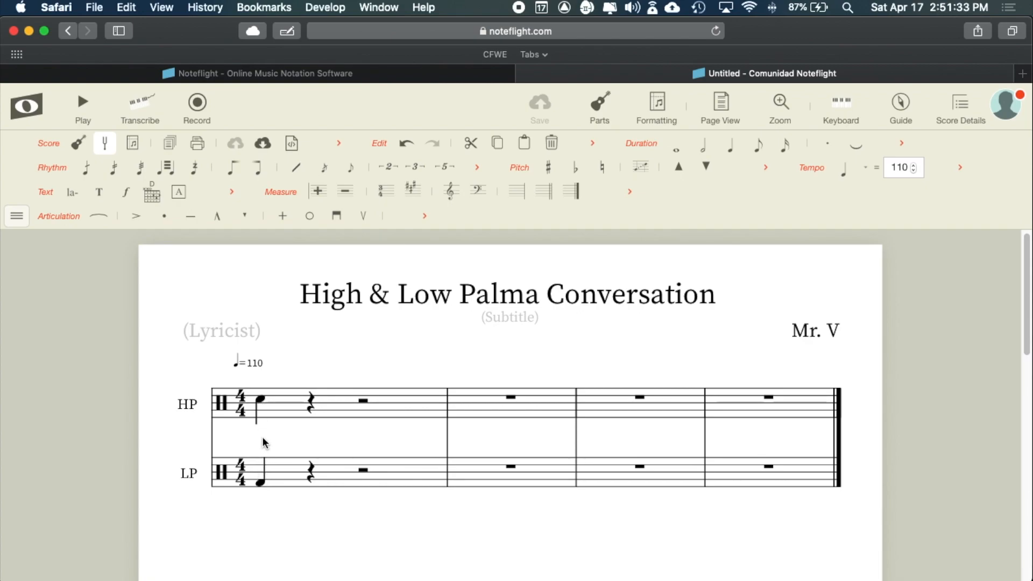
pyautogui.press('super+Tab')
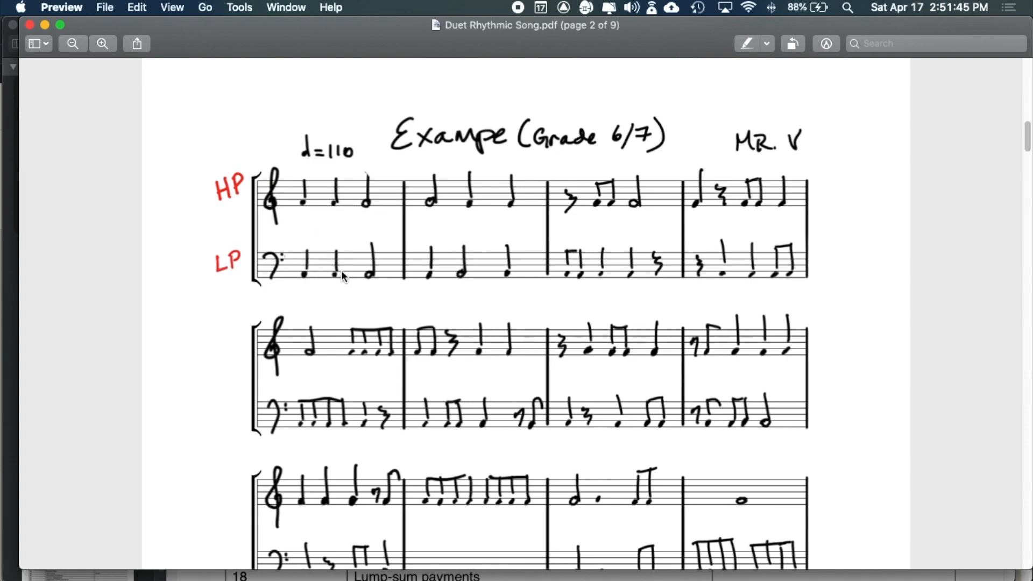
# - Turn the beat-2 rests in HP and LP measure 1 into quarter notes
pyautogui.press('super+Tab')
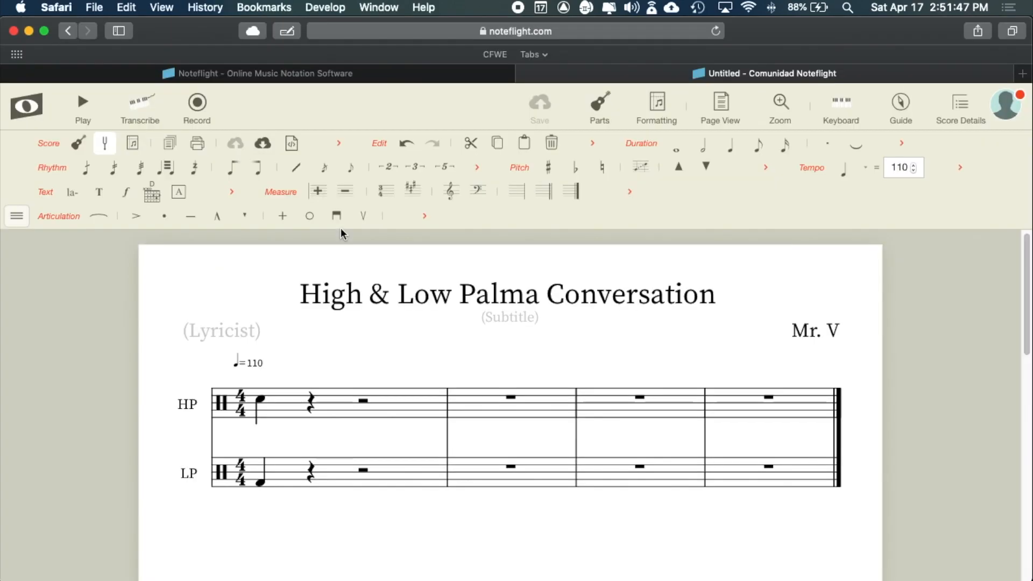
pyautogui.click(310, 409)
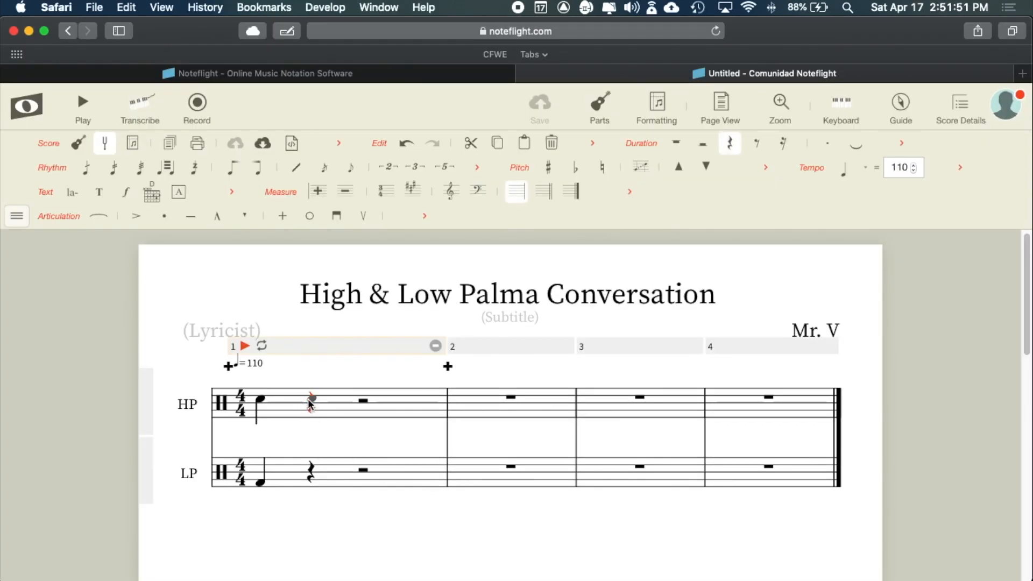
pyautogui.click(311, 401)
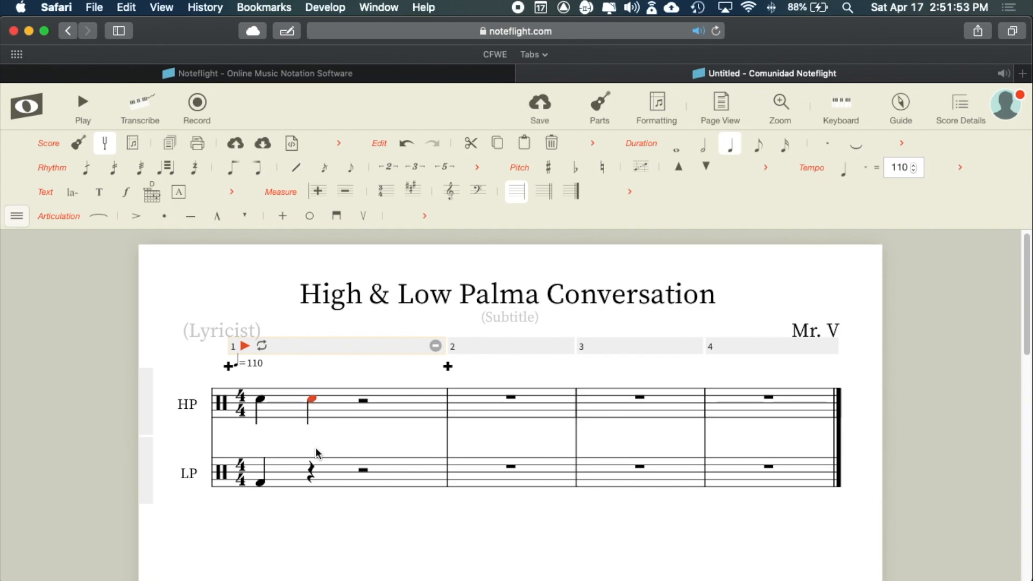
pyautogui.click(311, 476)
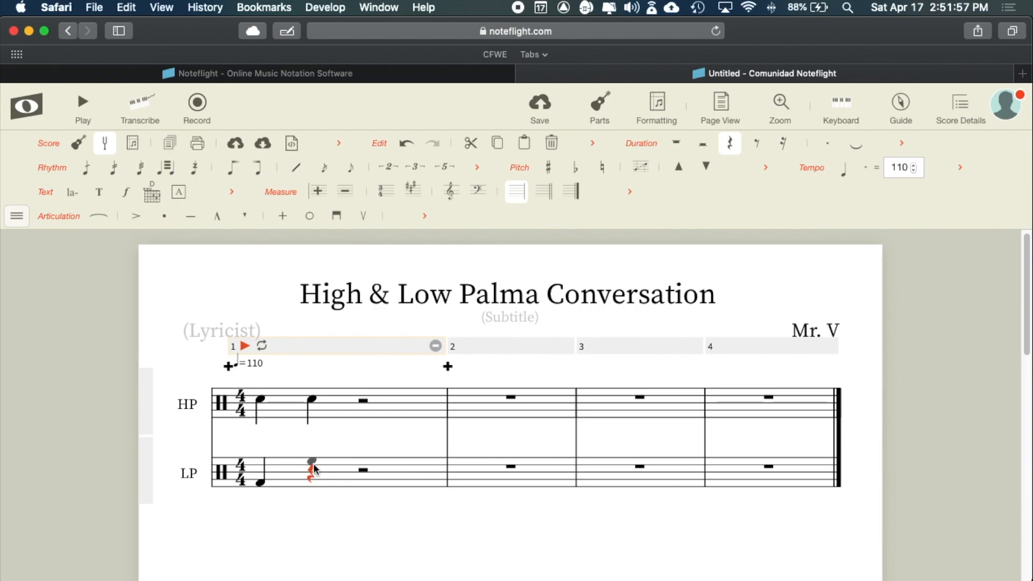
pyautogui.click(312, 482)
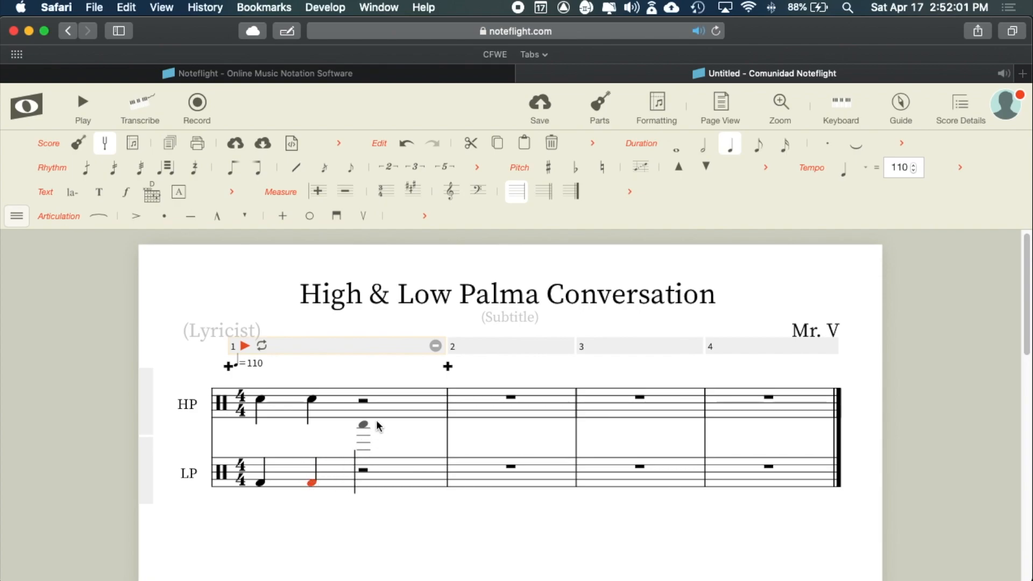
# - After checking the PDF rhythm, add a half note on HP beat 3 and hide the Duration palette
pyautogui.press('super+Tab')
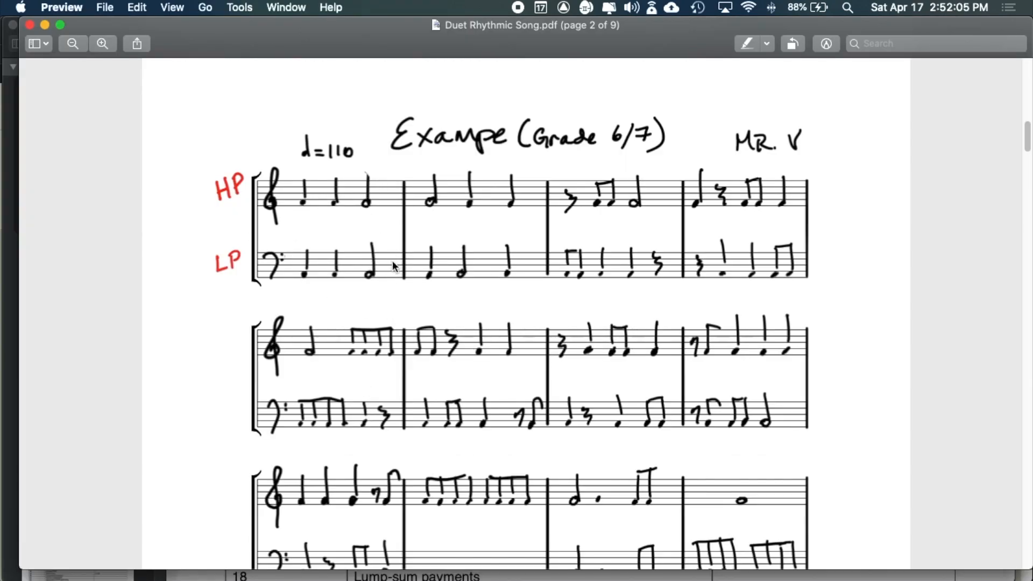
pyautogui.press('super+Tab')
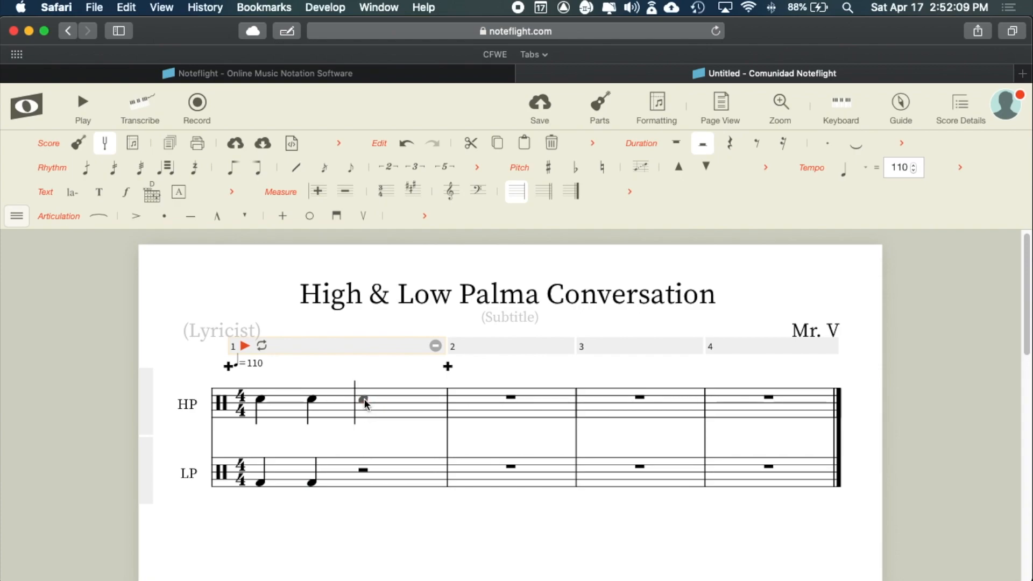
pyautogui.click(363, 399)
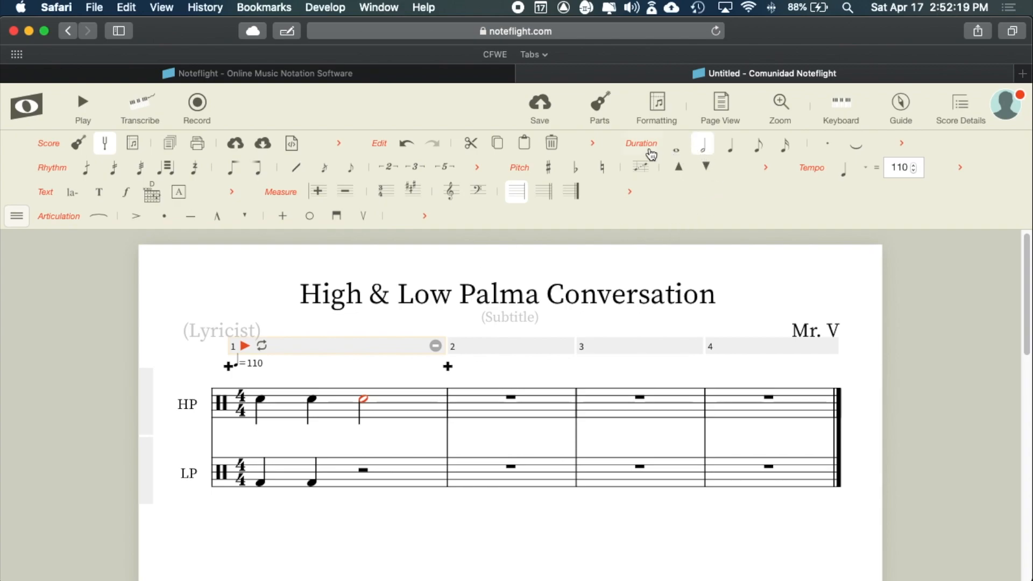
pyautogui.click(642, 144)
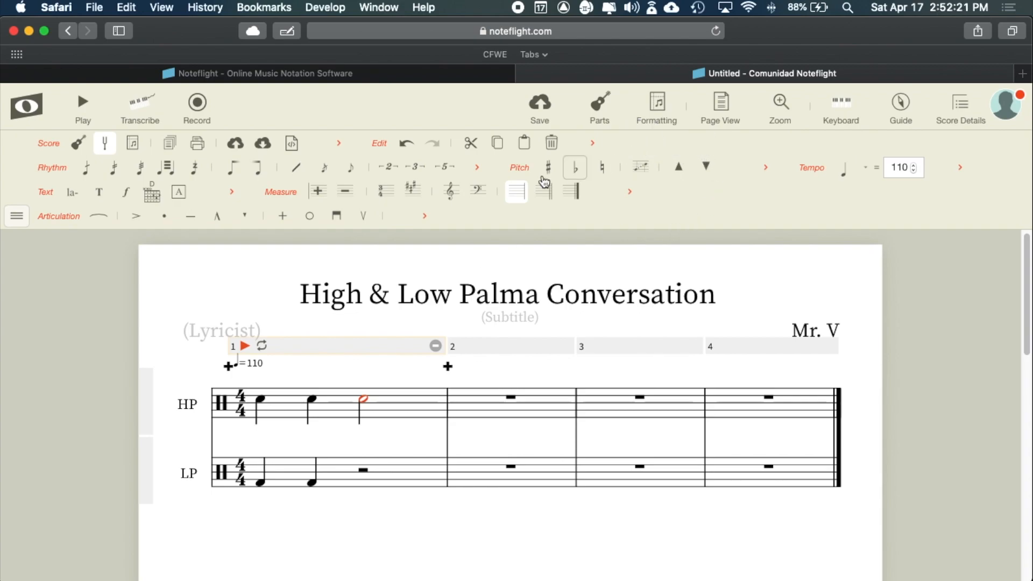
pyautogui.click(16, 217)
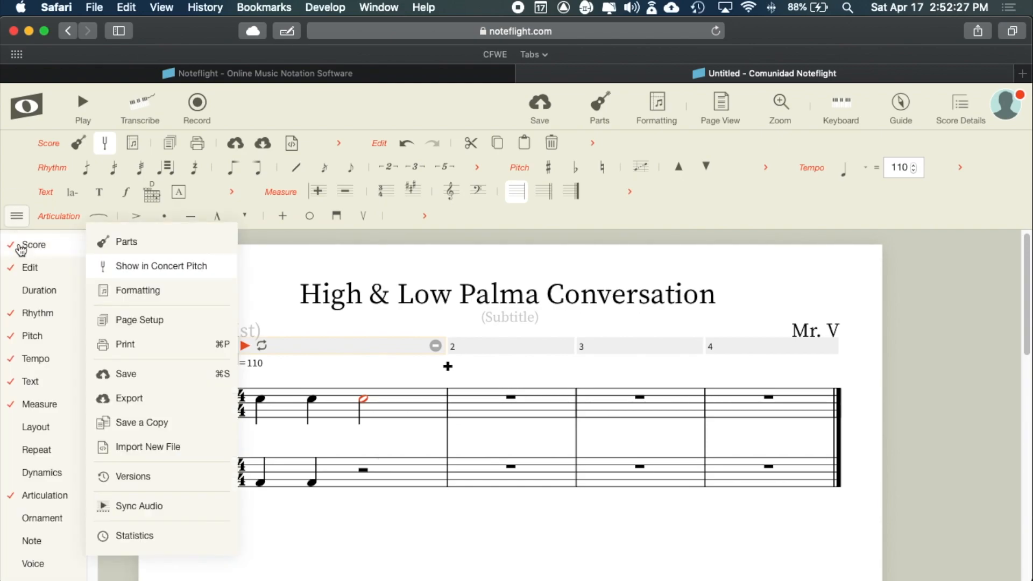
# - Restore the Duration palette row to the Noteflight toolbar from the palette menu
pyautogui.moveTo(27, 292)
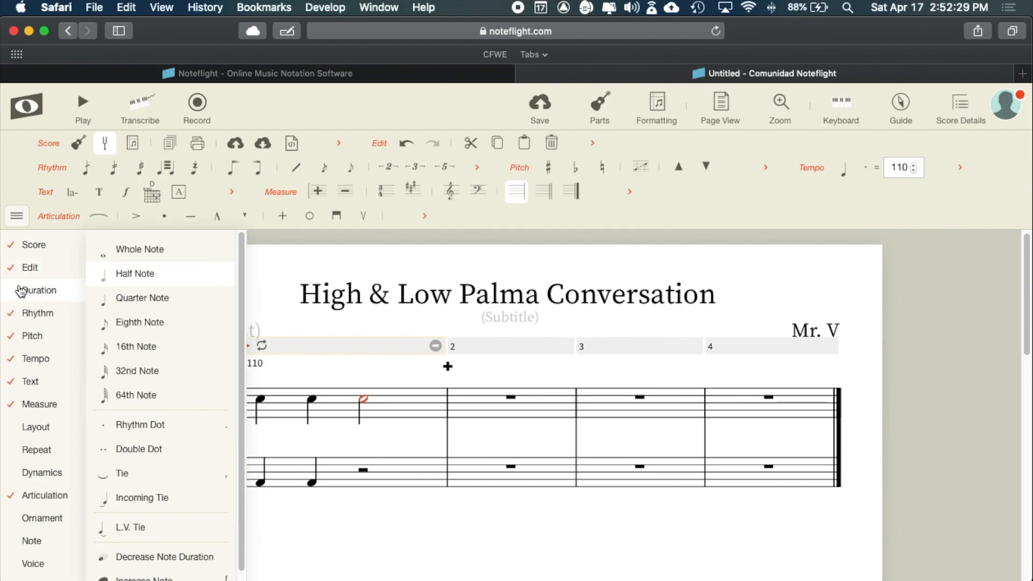
pyautogui.click(14, 295)
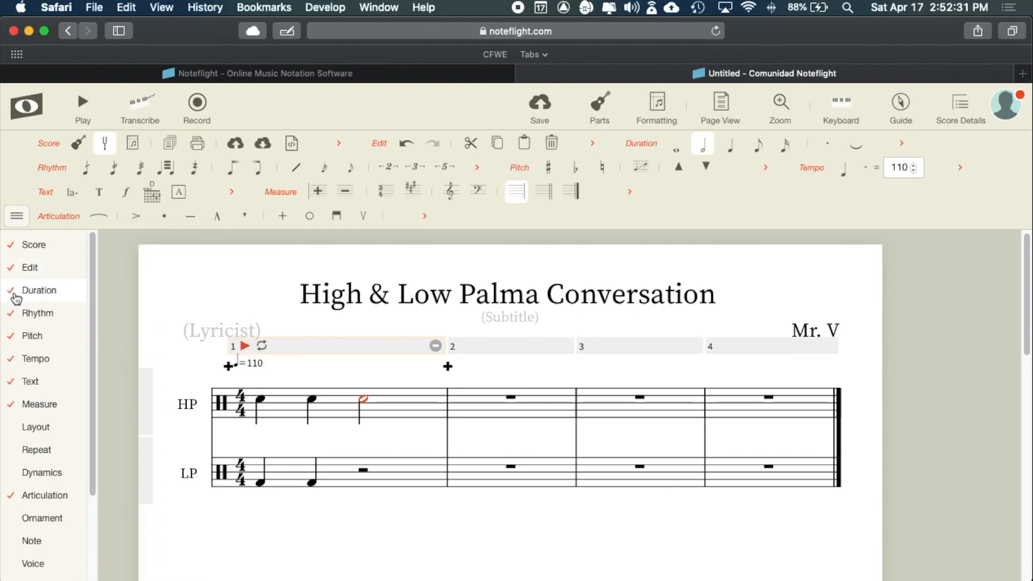
pyautogui.click(19, 218)
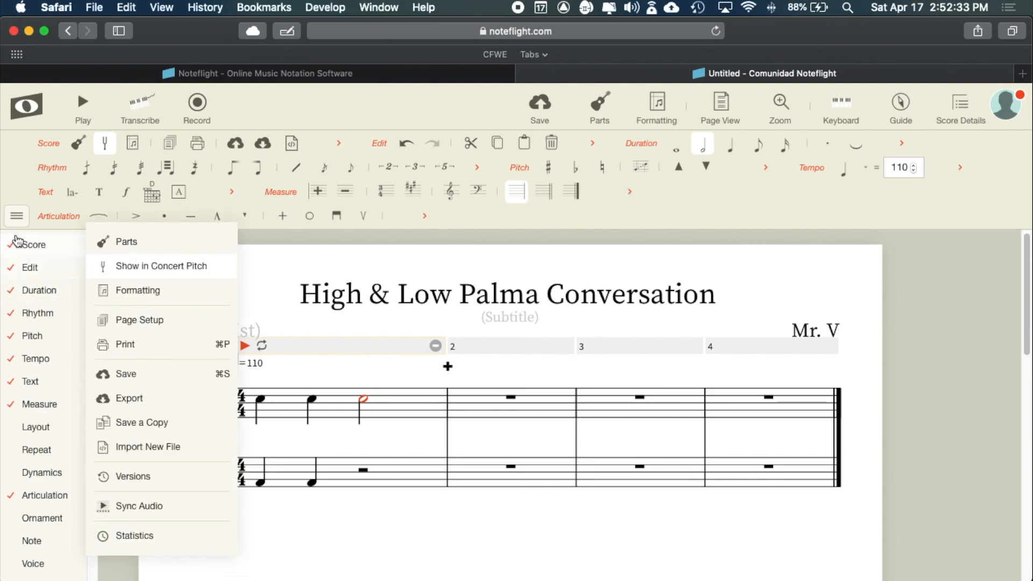
pyautogui.click(19, 218)
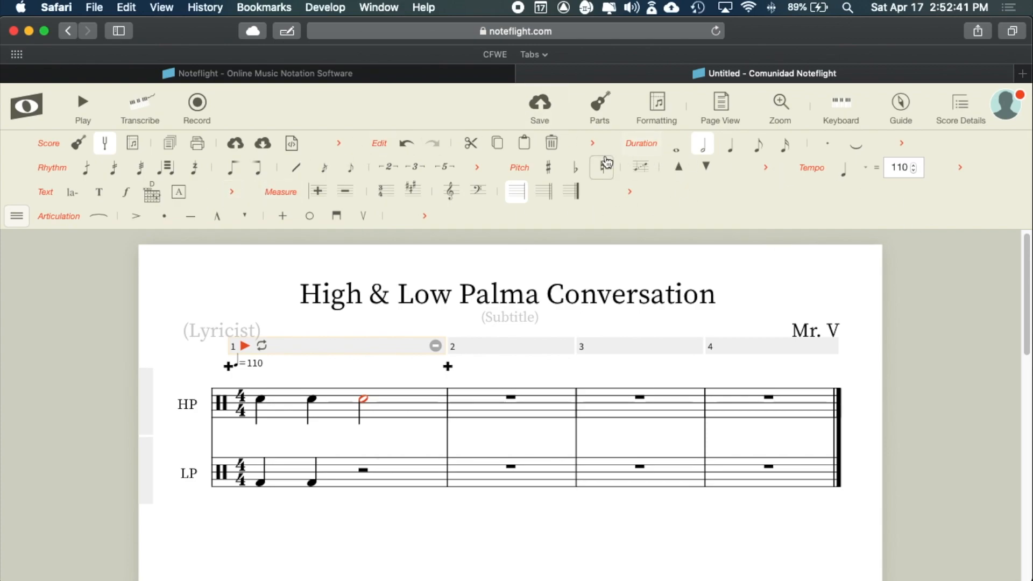
pyautogui.click(17, 216)
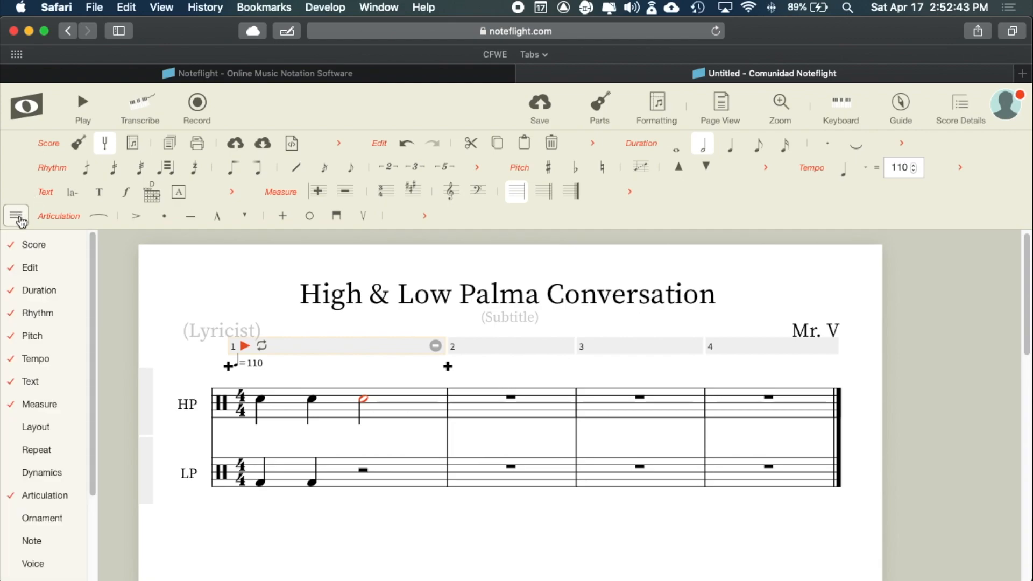
pyautogui.moveTo(19, 275)
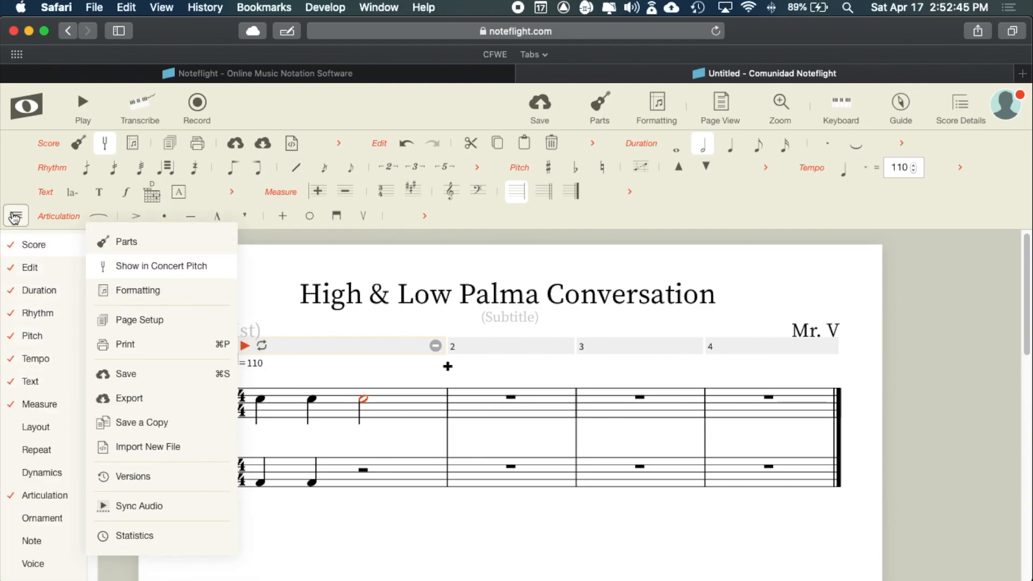
pyautogui.click(18, 217)
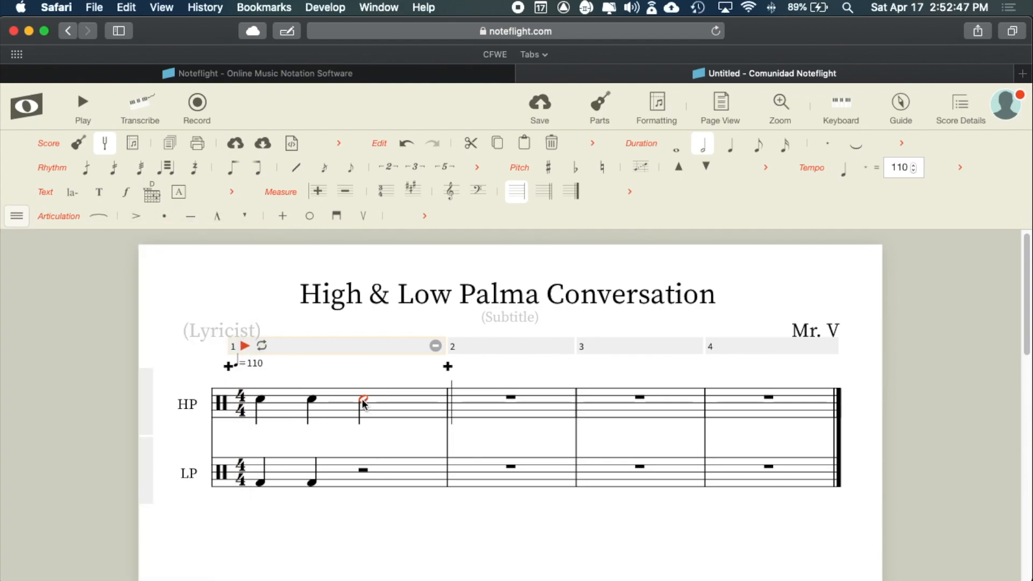
# - Restore HP's third note in measure 1 to a half note
pyautogui.click(730, 145)
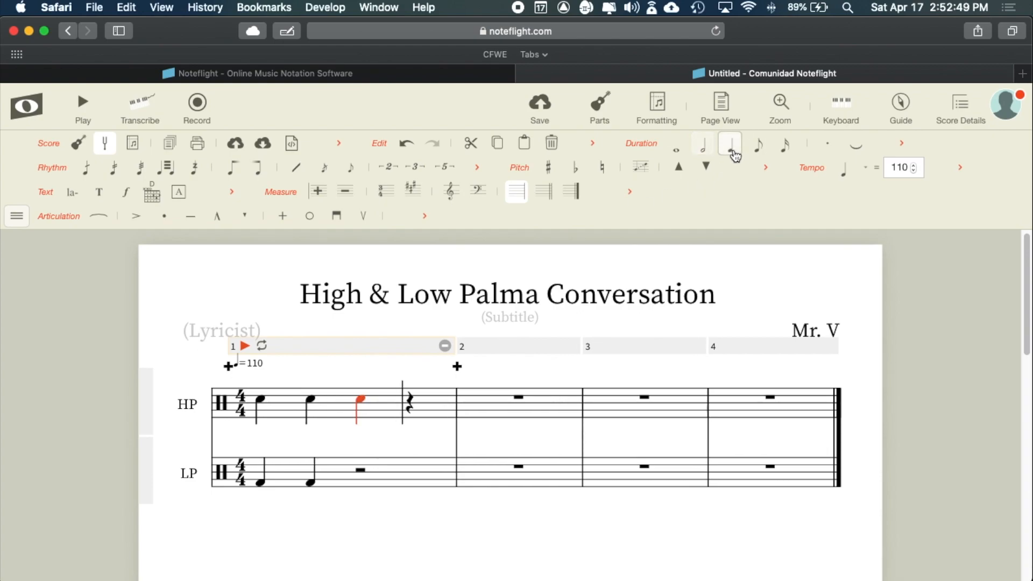
pyautogui.click(308, 400)
pyautogui.click(360, 401)
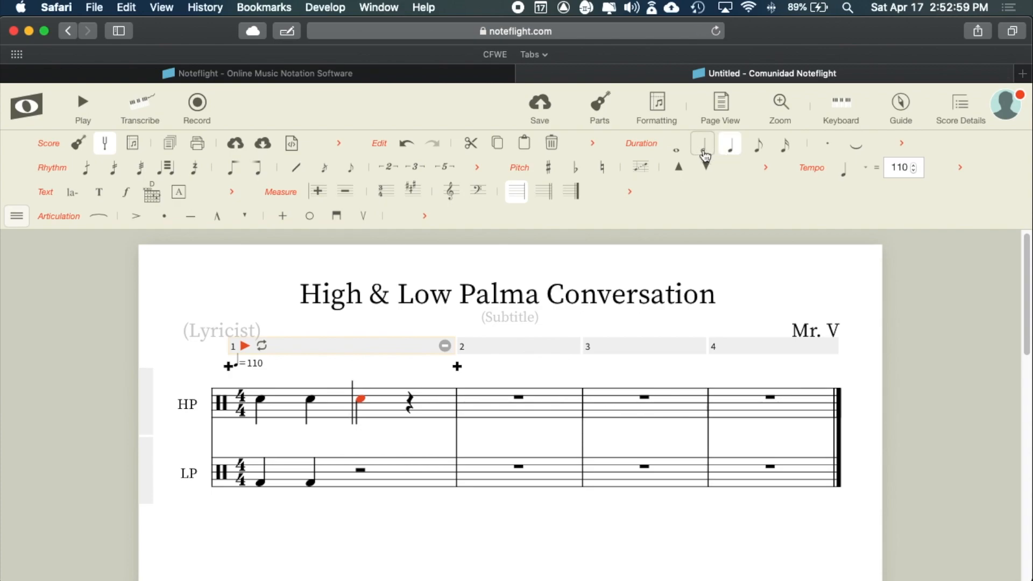
pyautogui.click(704, 150)
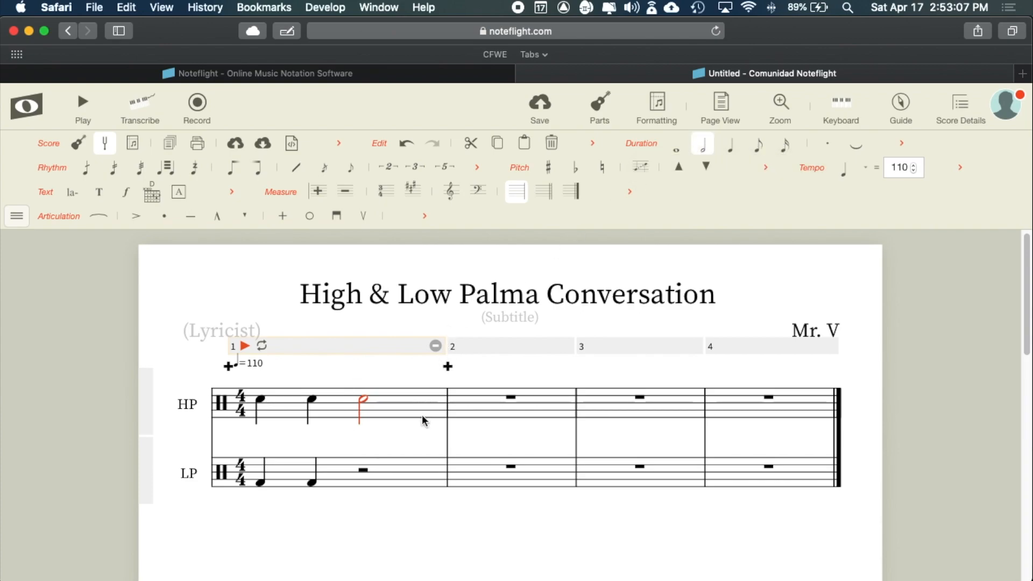
# - Select LP's measure 1 half rest and compare it with the handwritten PDF example
pyautogui.click(361, 472)
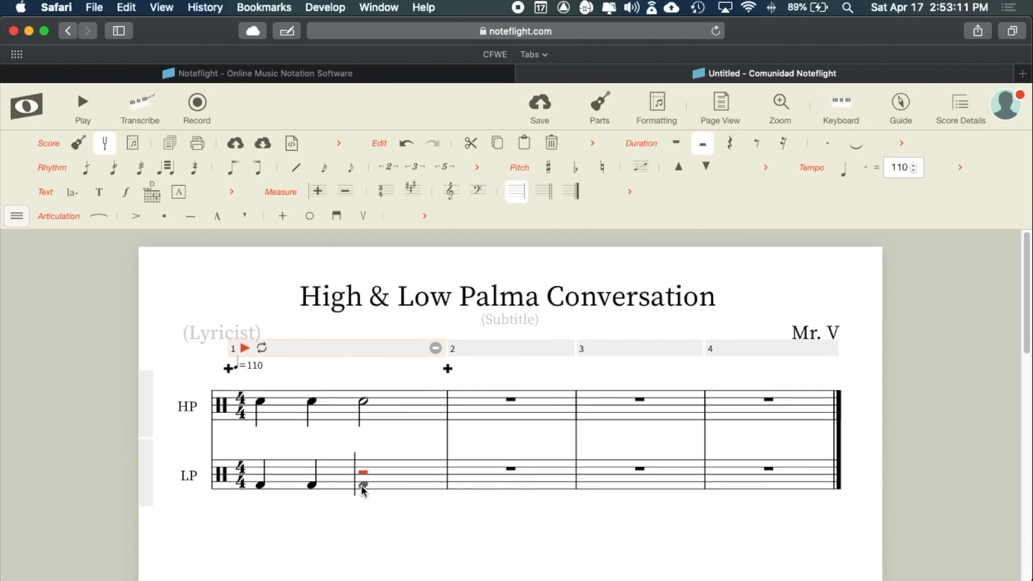
pyautogui.press('super+Tab')
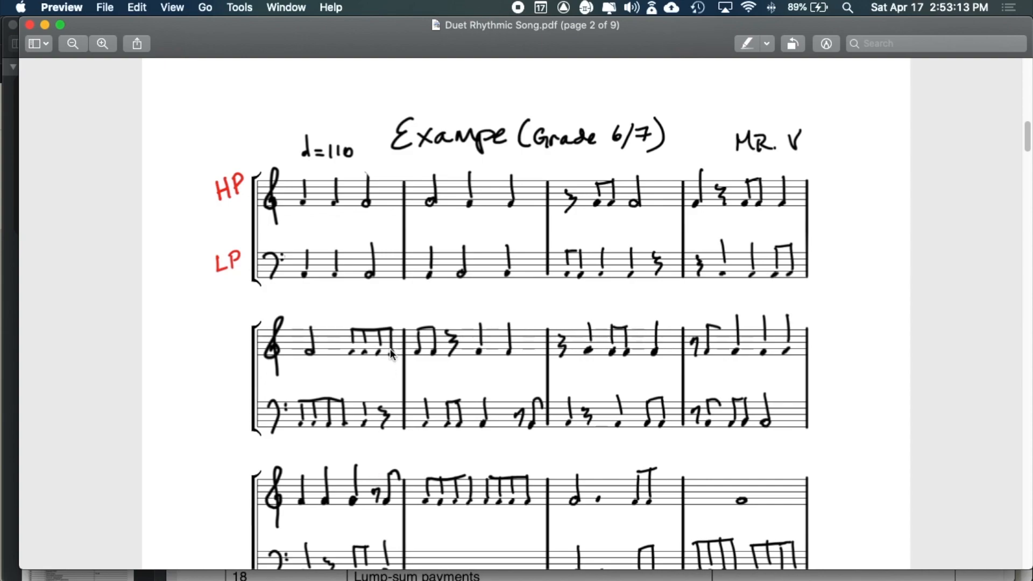
pyautogui.moveTo(298, 205); pyautogui.dragTo(334, 199)
pyautogui.click(335, 197)
pyautogui.press('super+Tab')
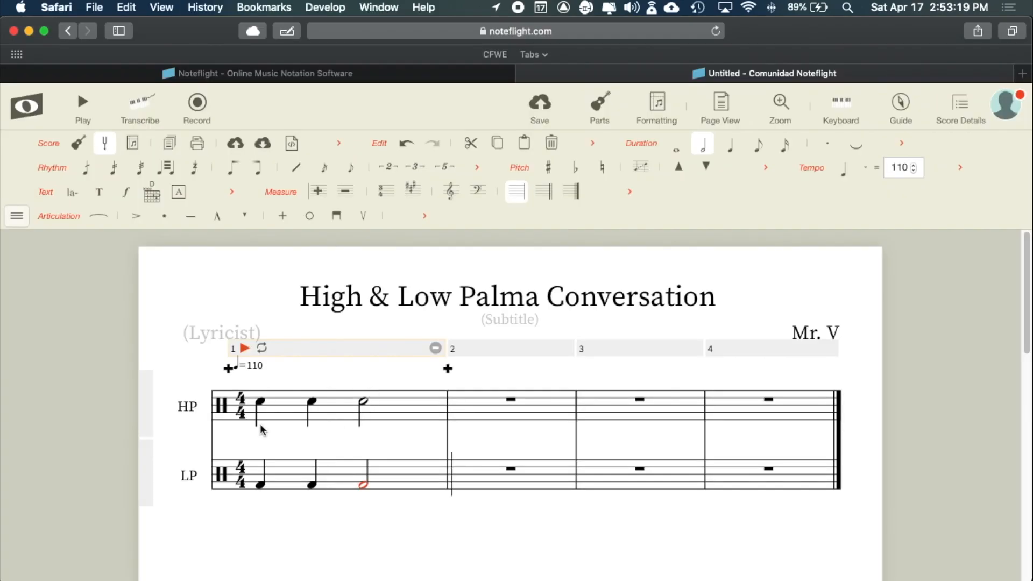
pyautogui.click(244, 349)
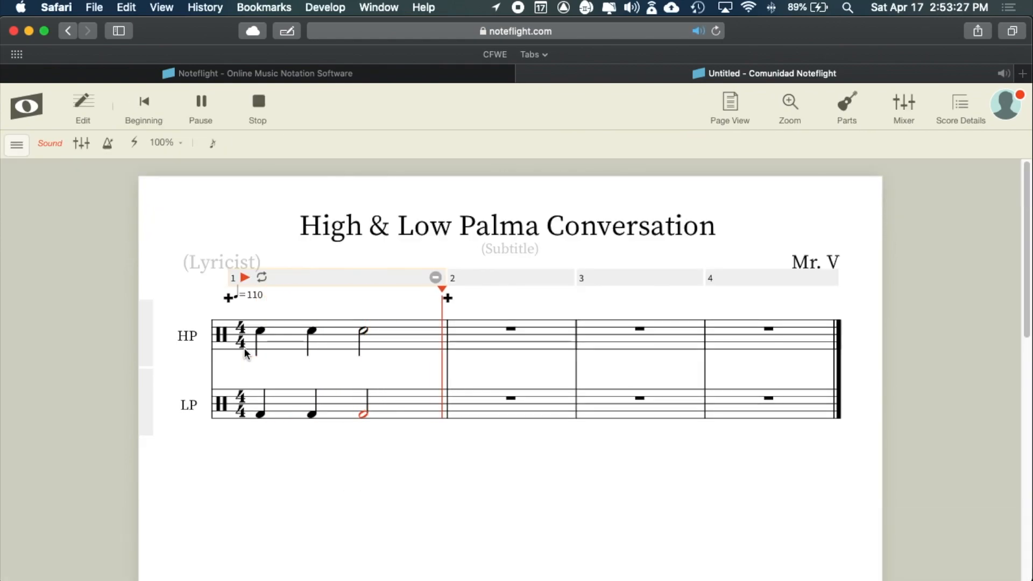
pyautogui.press('space')
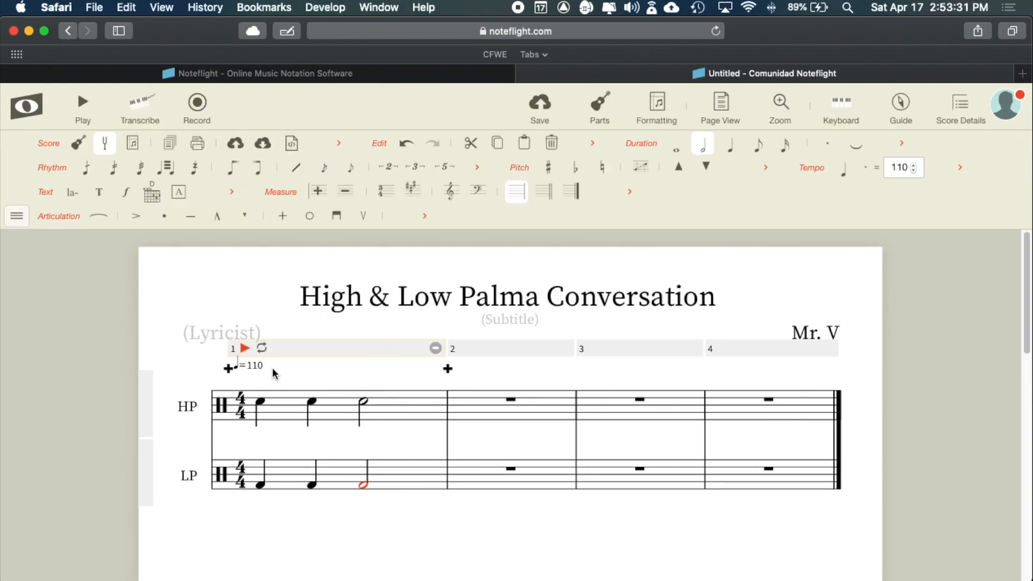
pyautogui.click(245, 349)
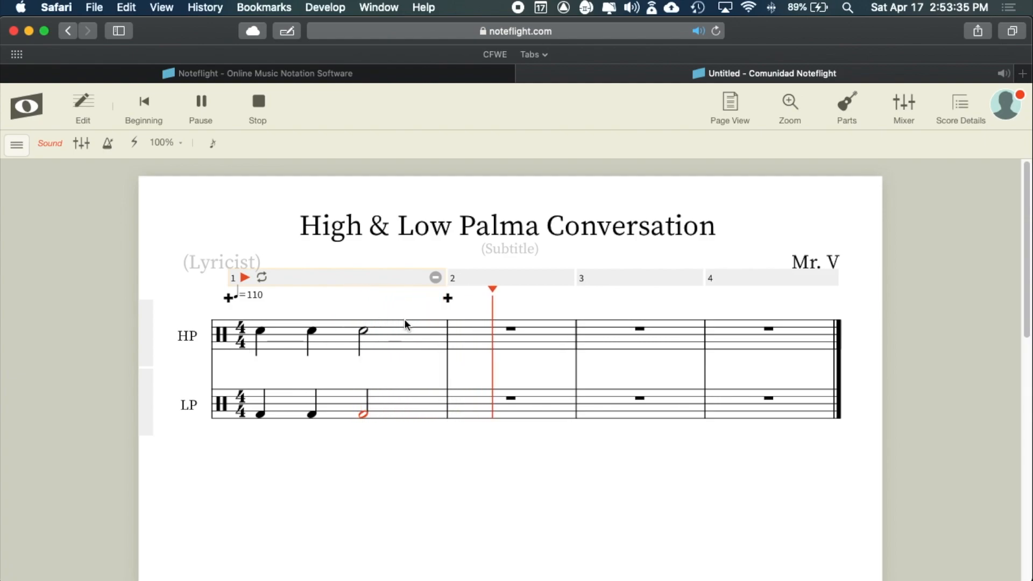
pyautogui.press('space')
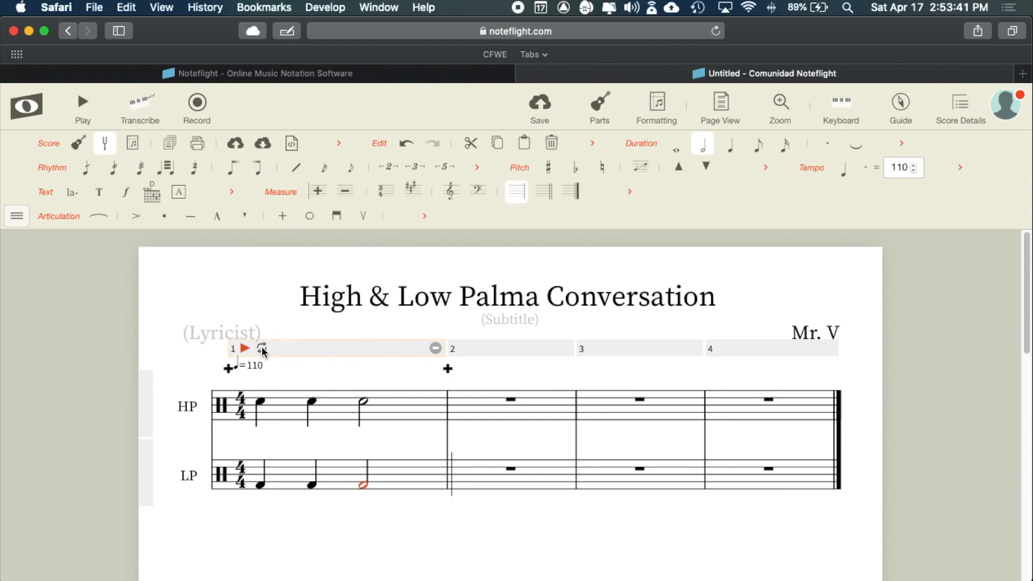
pyautogui.click(262, 348)
pyautogui.click(263, 351)
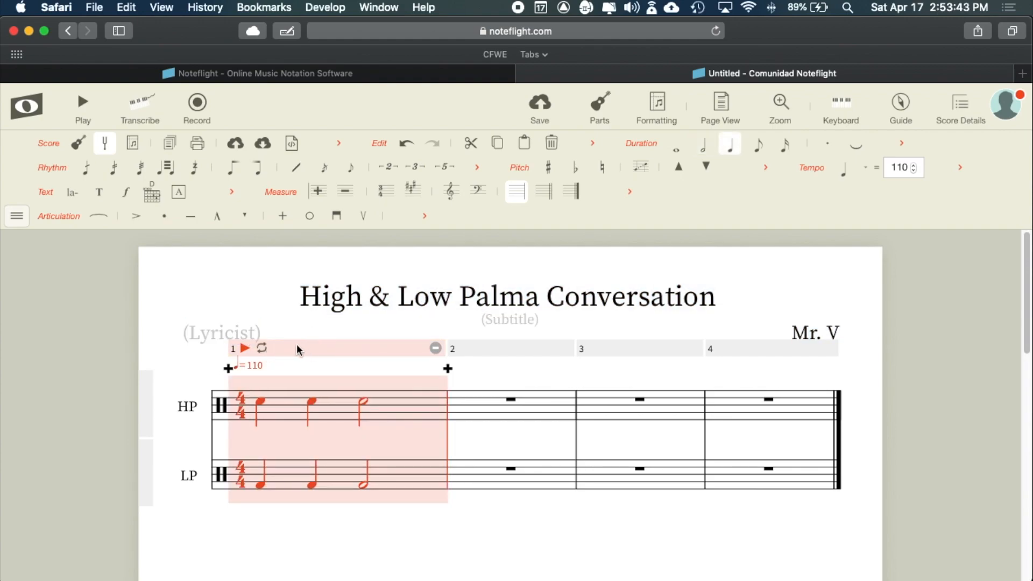
pyautogui.click(261, 349)
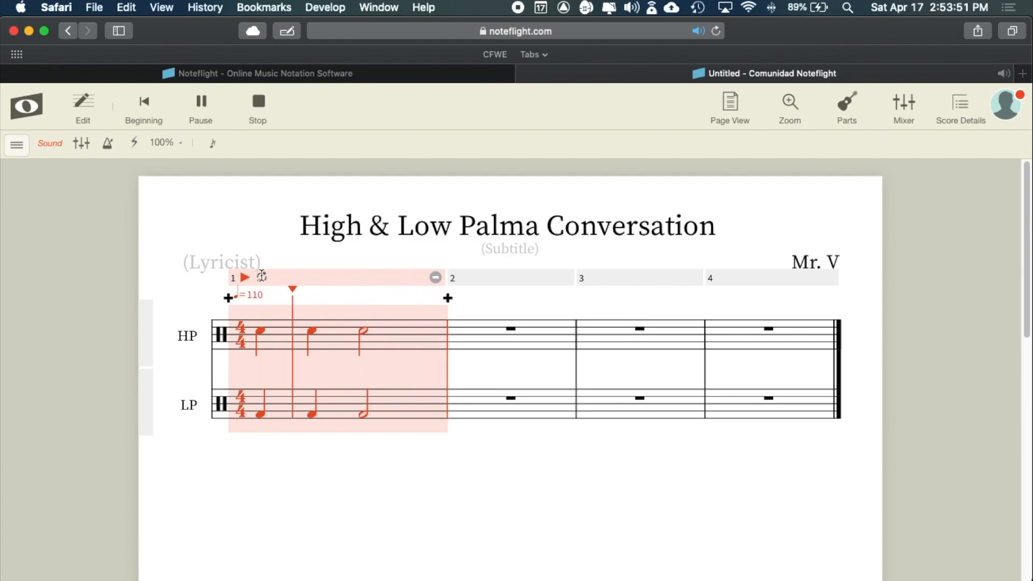
pyautogui.press('space')
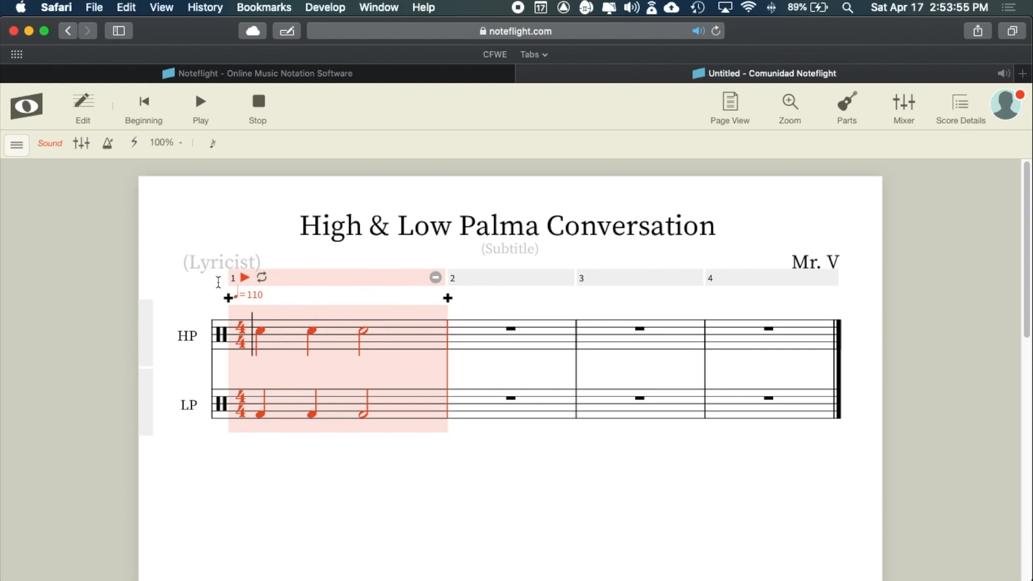
pyautogui.press('space')
pyautogui.press('space')
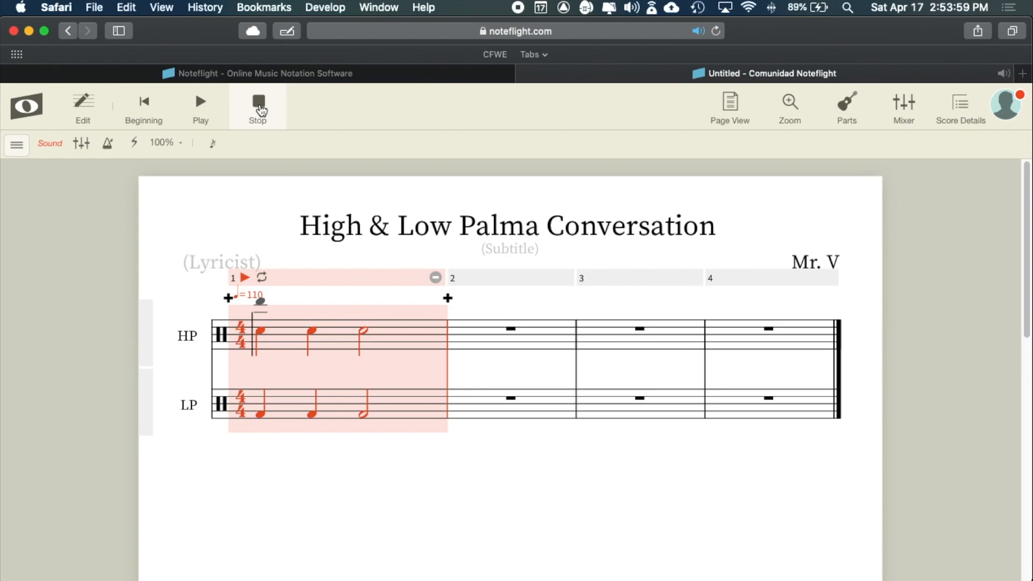
pyautogui.click(260, 110)
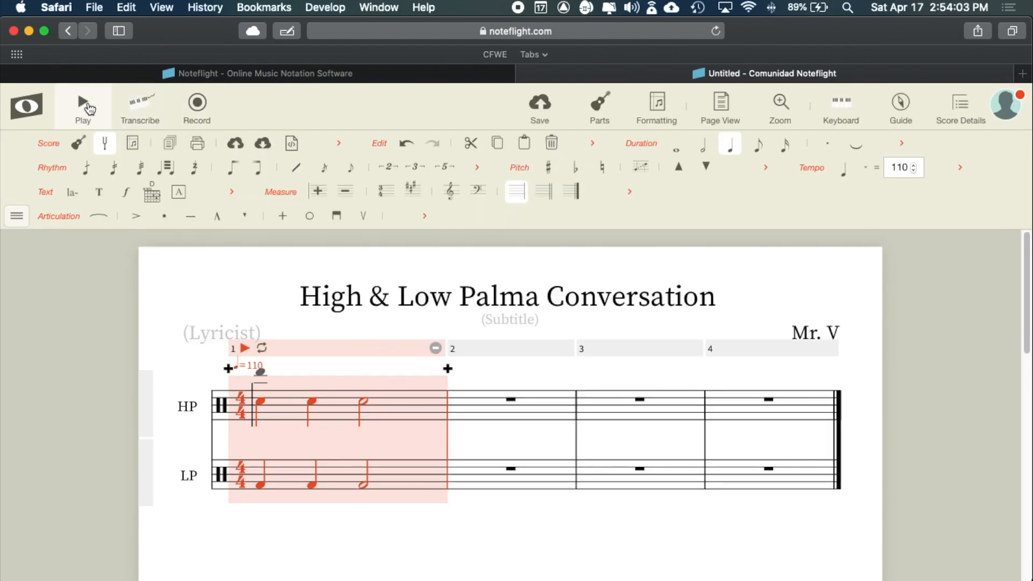
pyautogui.click(261, 401)
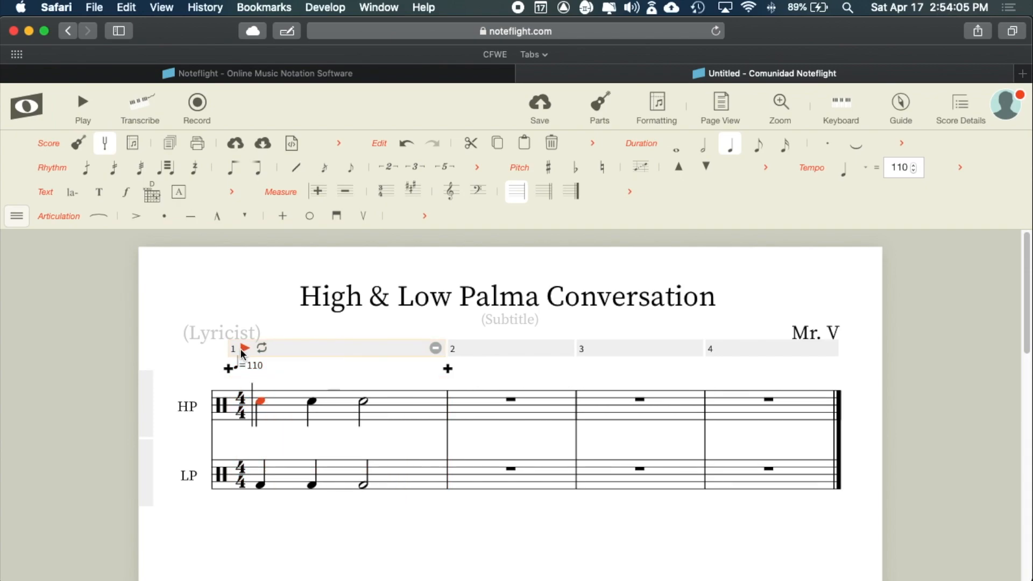
pyautogui.click(84, 108)
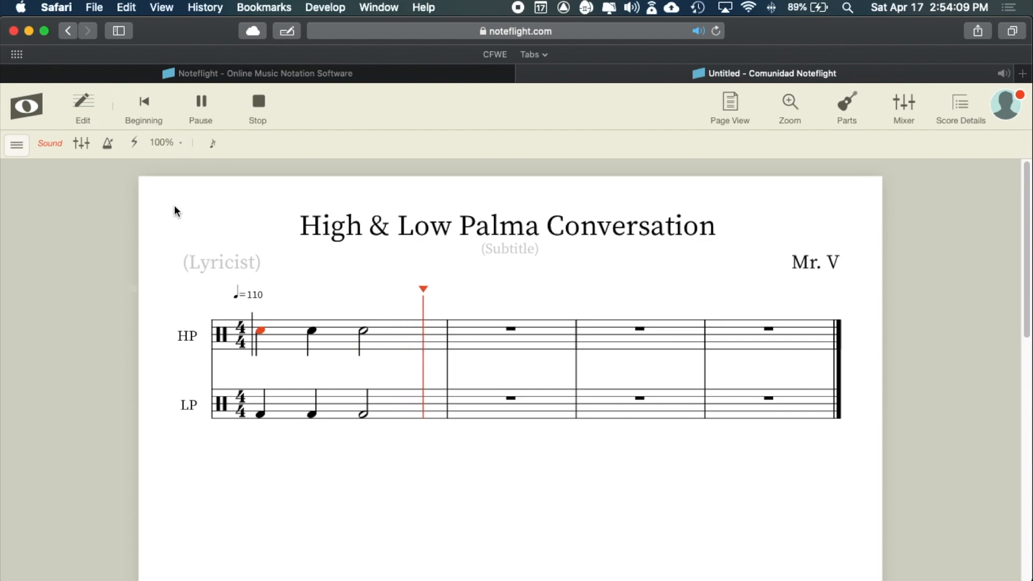
pyautogui.click(85, 111)
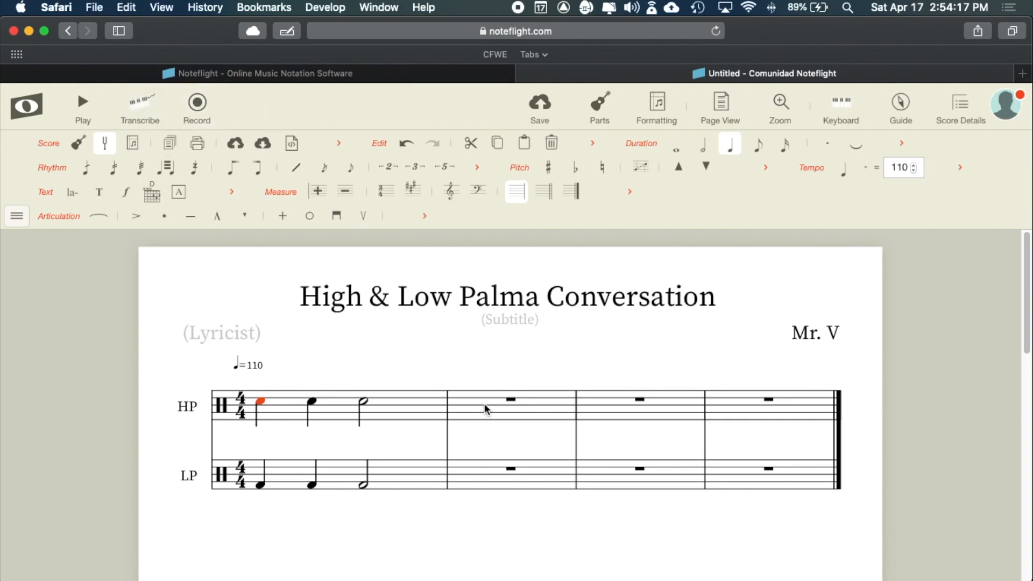
# - Place a half note at the start of HP measure 2, raised to the HP staff pitch
pyautogui.press('super+Tab')
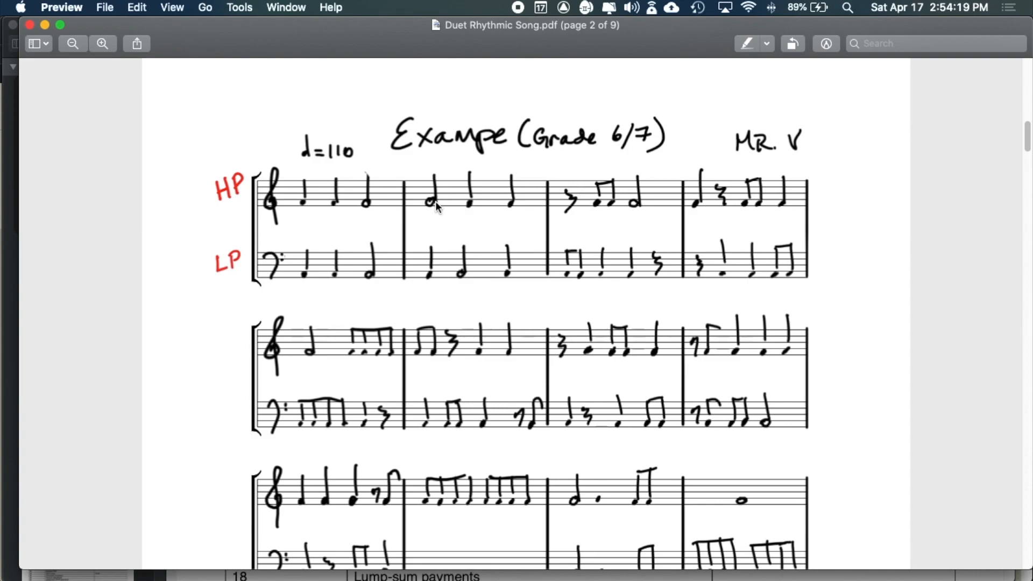
pyautogui.press('super+Tab')
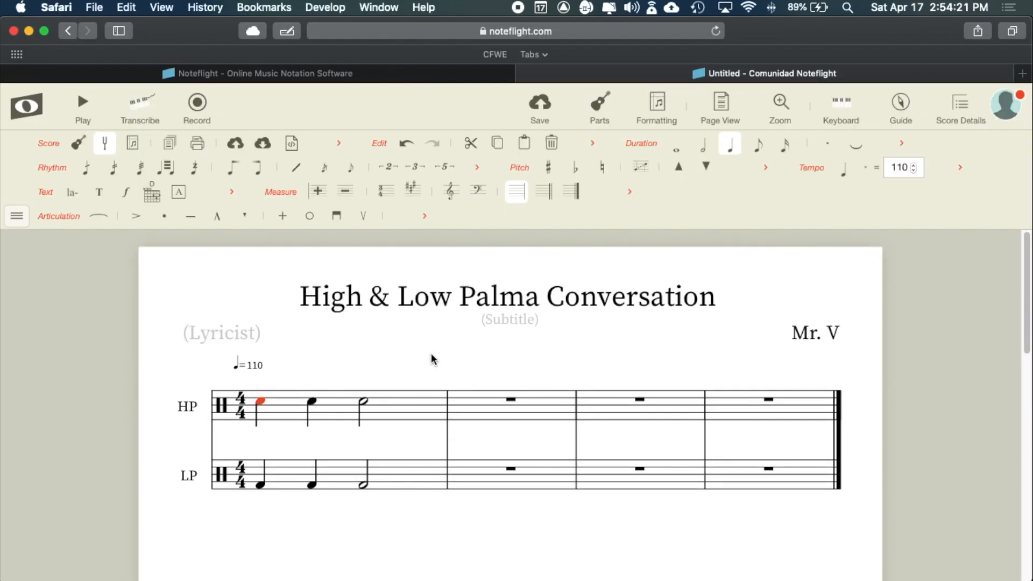
pyautogui.click(472, 415)
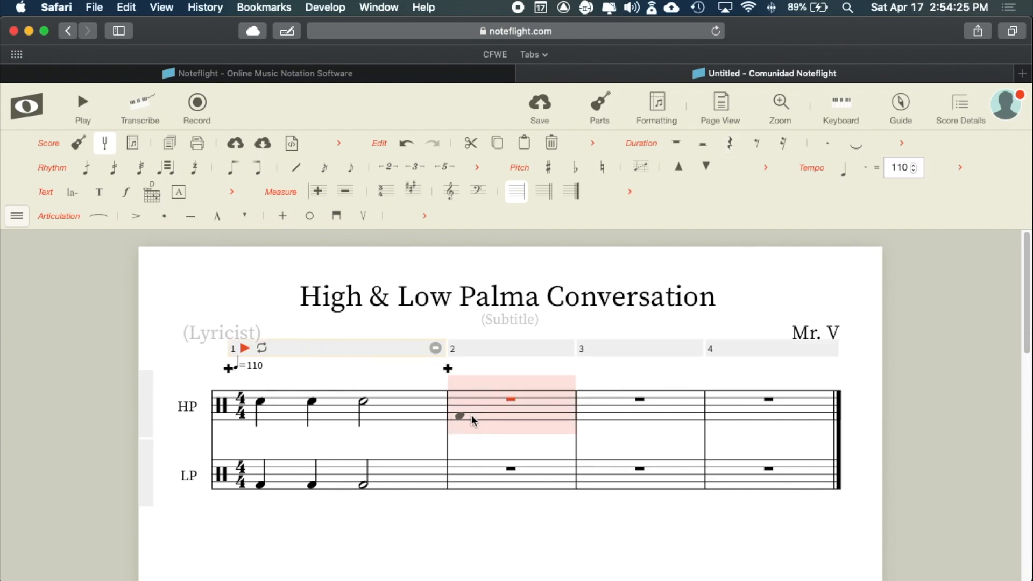
pyautogui.click(464, 414)
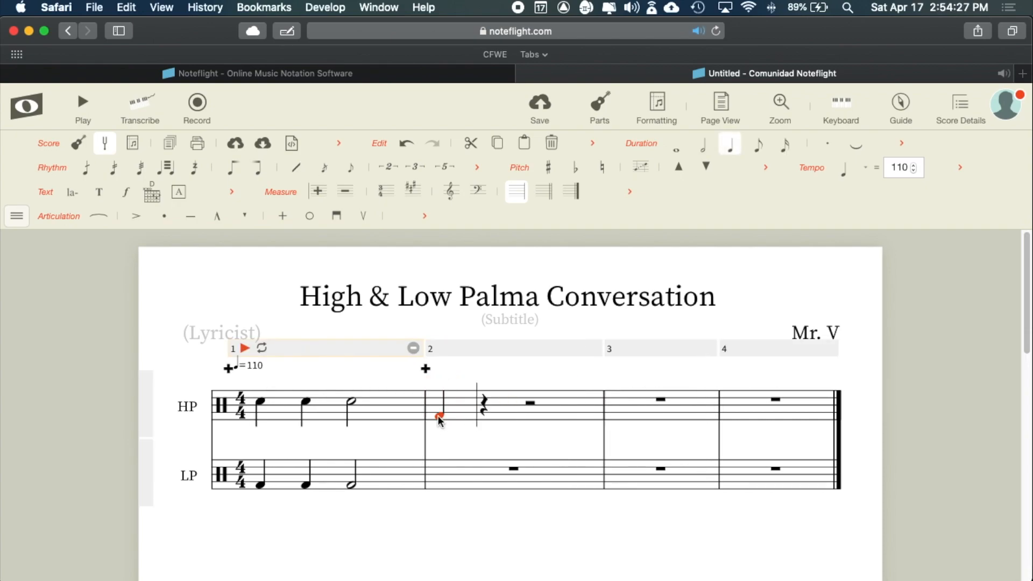
pyautogui.moveTo(438, 415); pyautogui.dragTo(439, 401)
pyautogui.press('super+Tab')
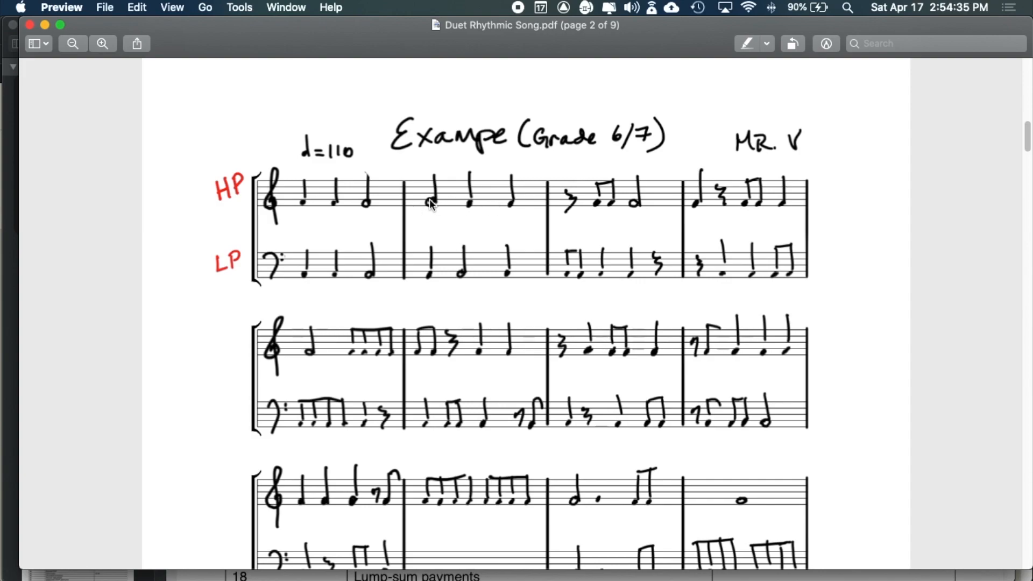
pyautogui.press('super+Tab')
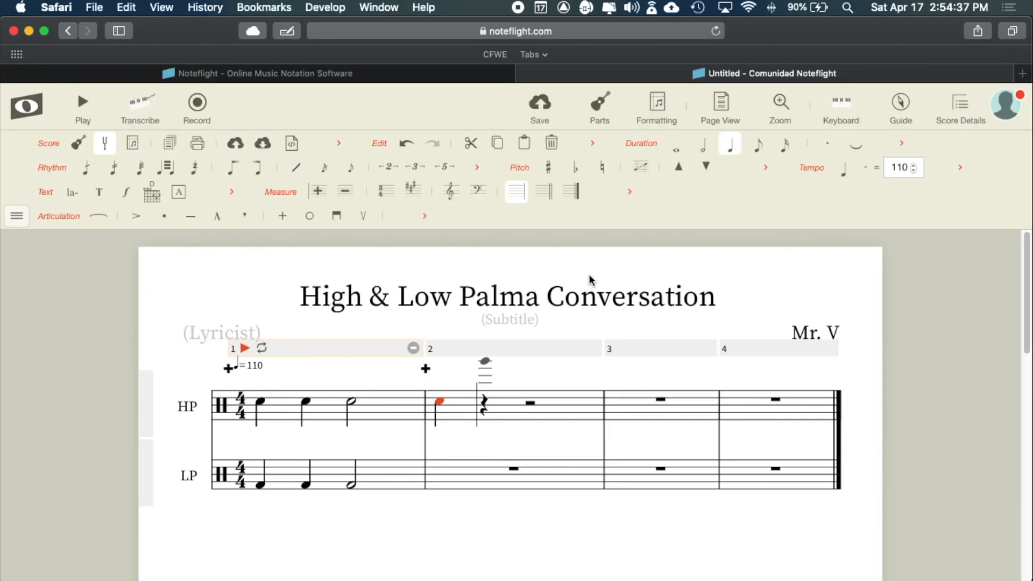
pyautogui.click(703, 146)
# - Add quarter notes on beats 3 and 4 of HP measure 2, checking the PDF example
pyautogui.press('super+Tab')
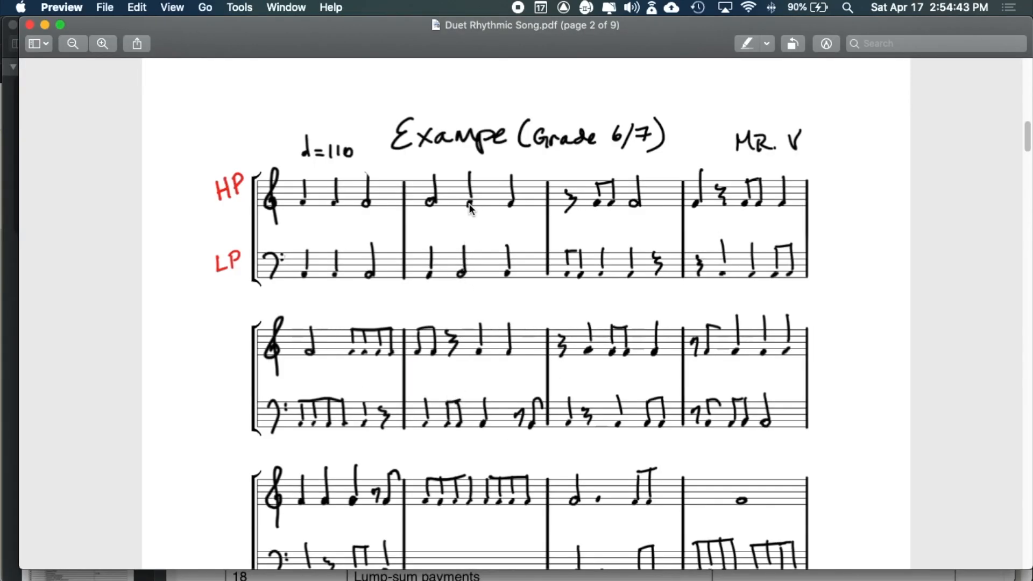
pyautogui.press('super+Tab')
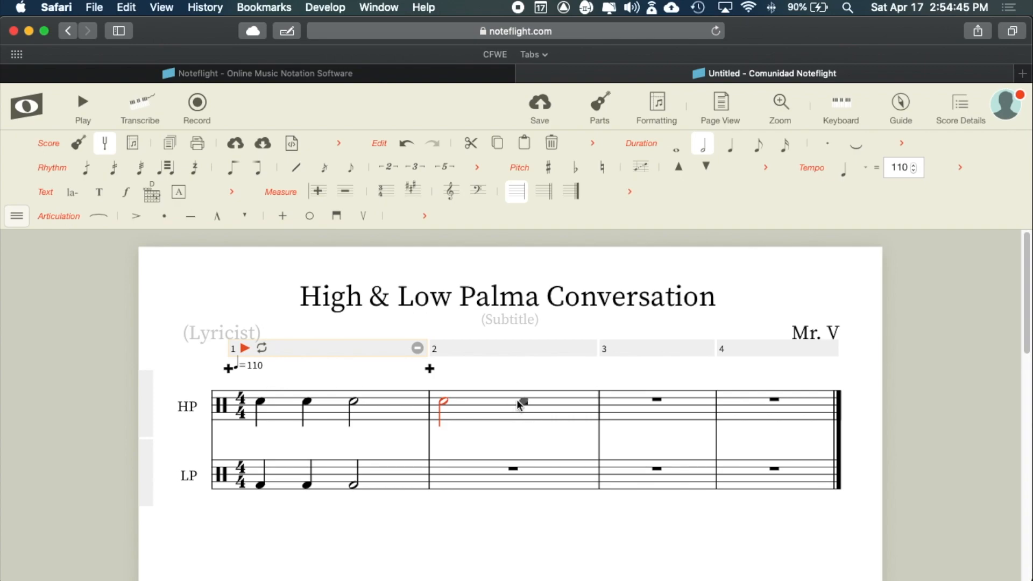
pyautogui.click(520, 400)
pyautogui.press('super+Tab')
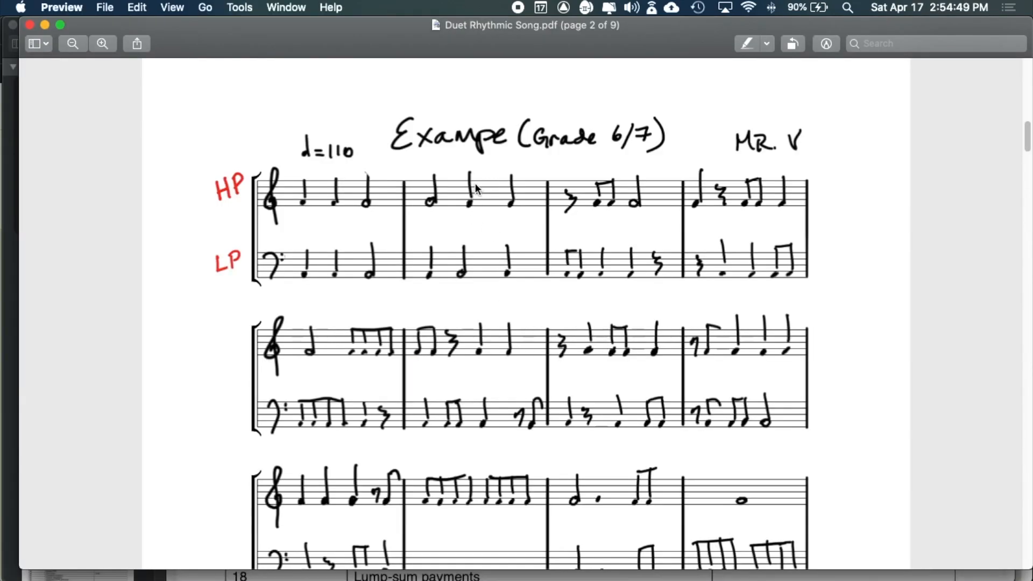
pyautogui.press('super+Tab')
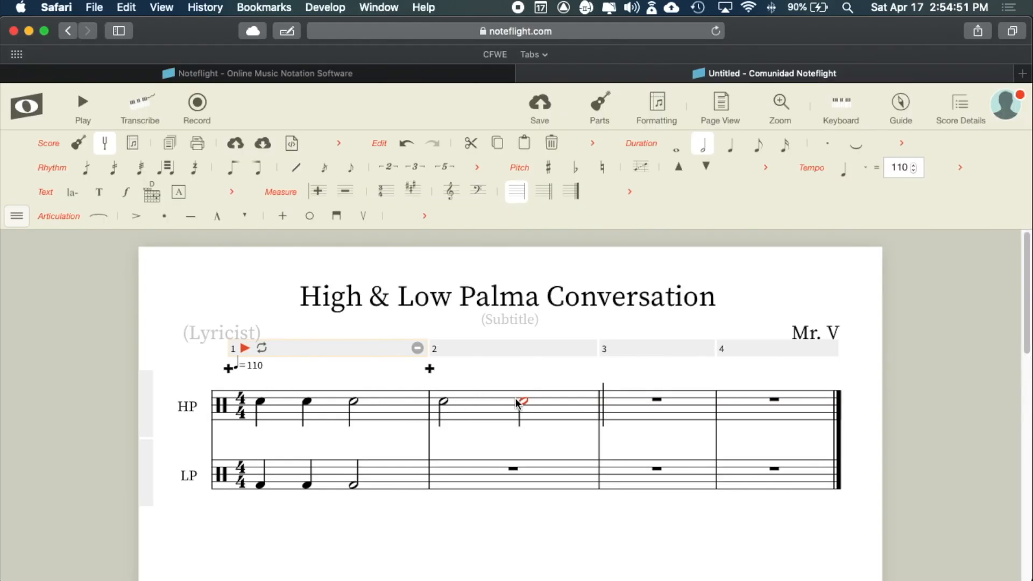
pyautogui.click(733, 146)
pyautogui.press('super+Tab')
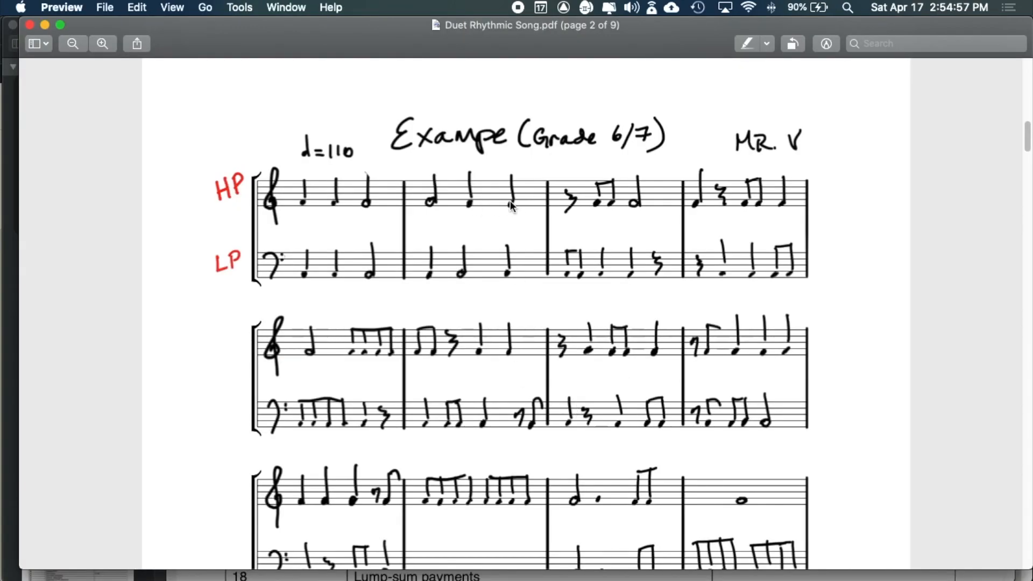
pyautogui.press('super+Tab')
pyautogui.click(564, 402)
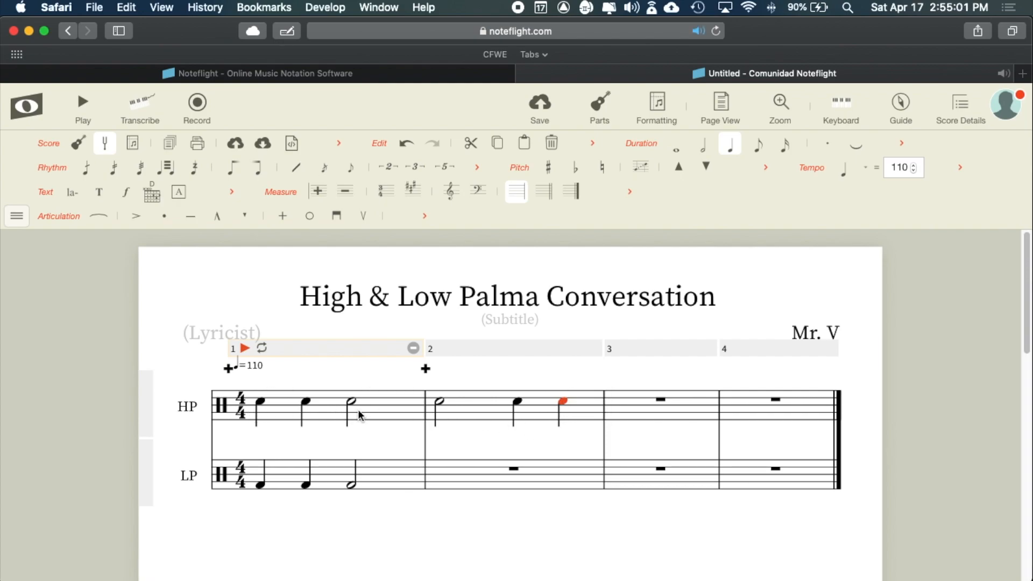
pyautogui.press('super+Tab')
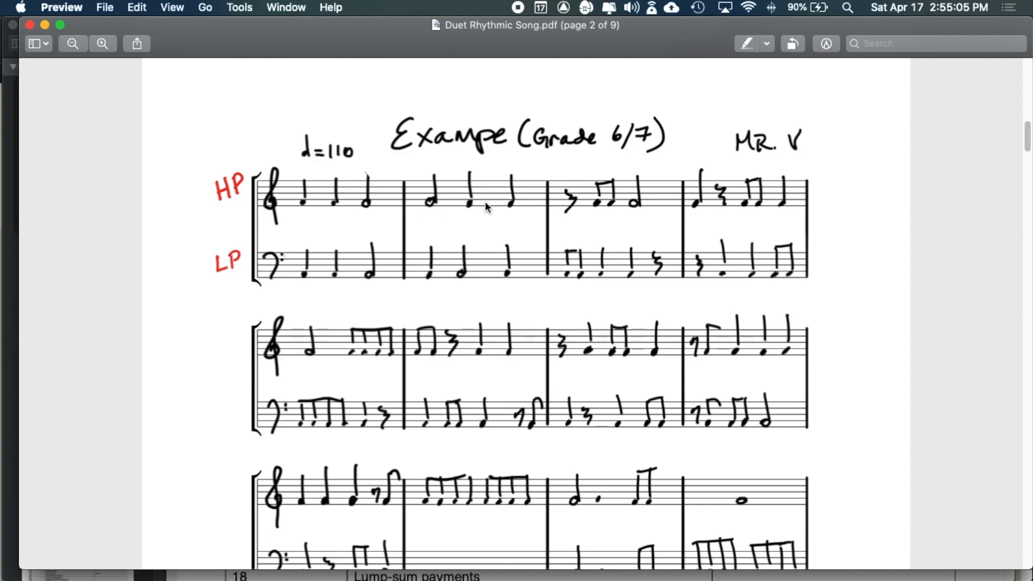
pyautogui.press('super+Tab')
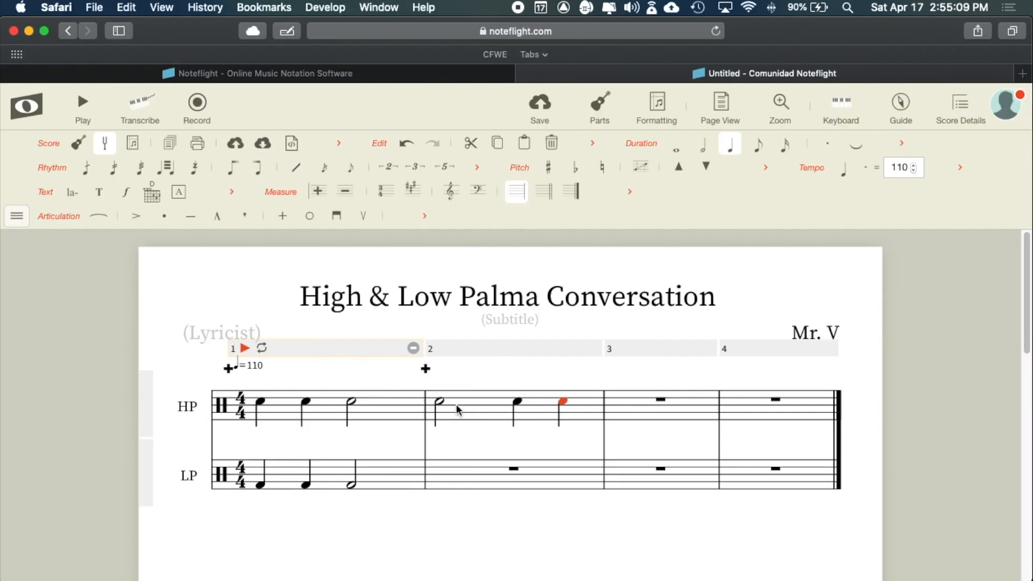
pyautogui.press('super+Tab')
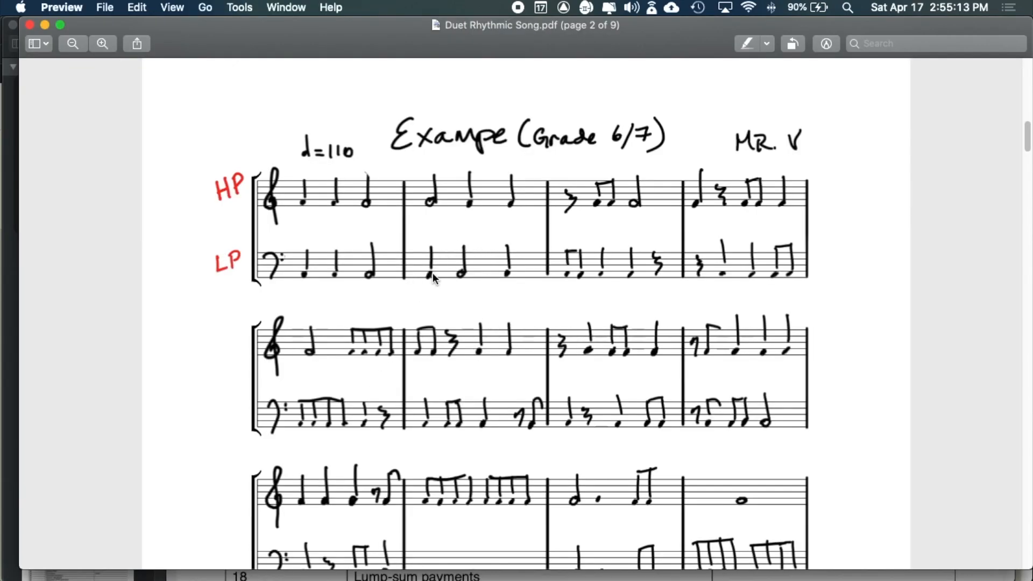
pyautogui.press('super+Tab')
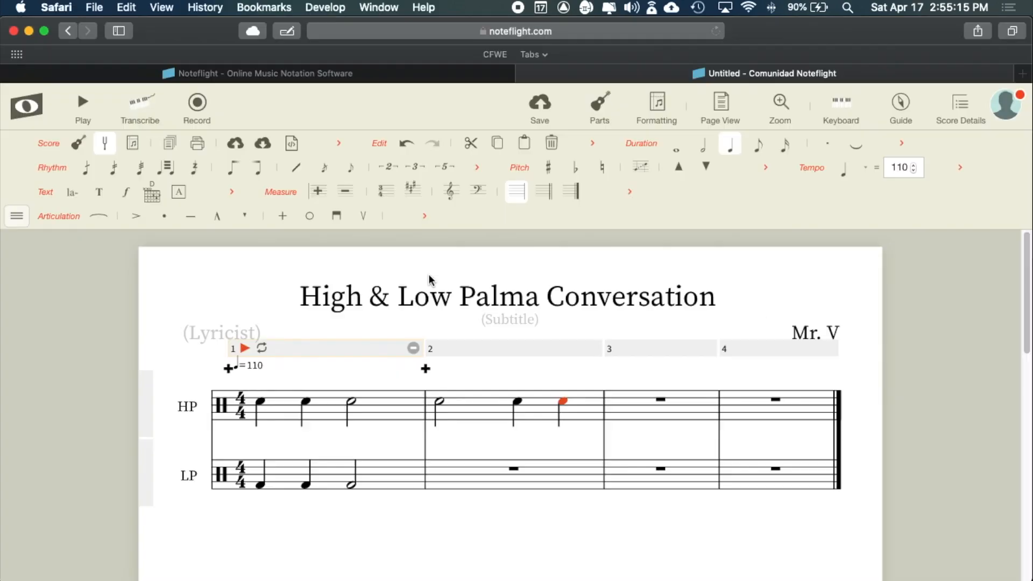
# - Enter quarter notes on beats 1 and 2 of LP measure 2
pyautogui.click(443, 484)
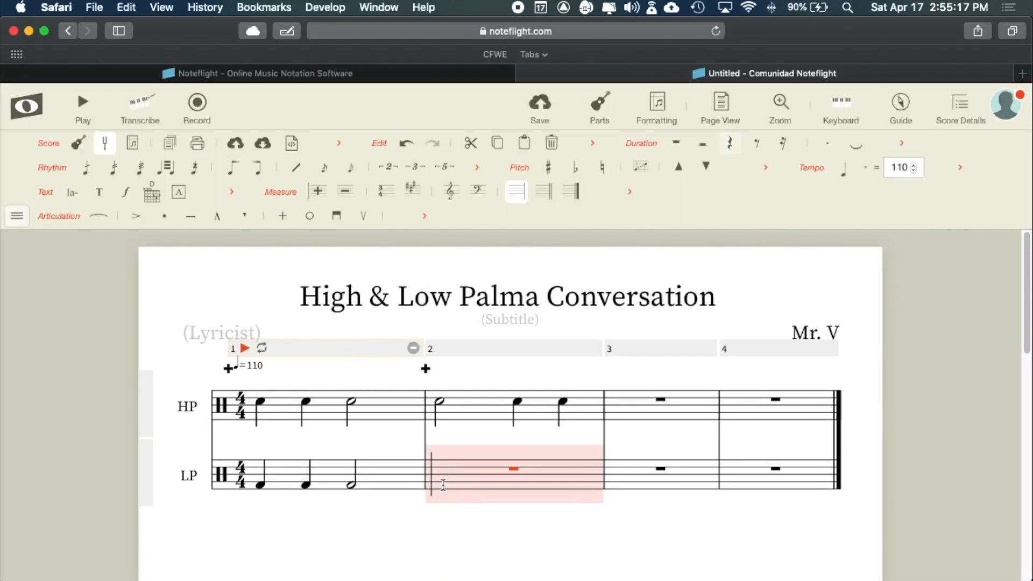
pyautogui.click(440, 485)
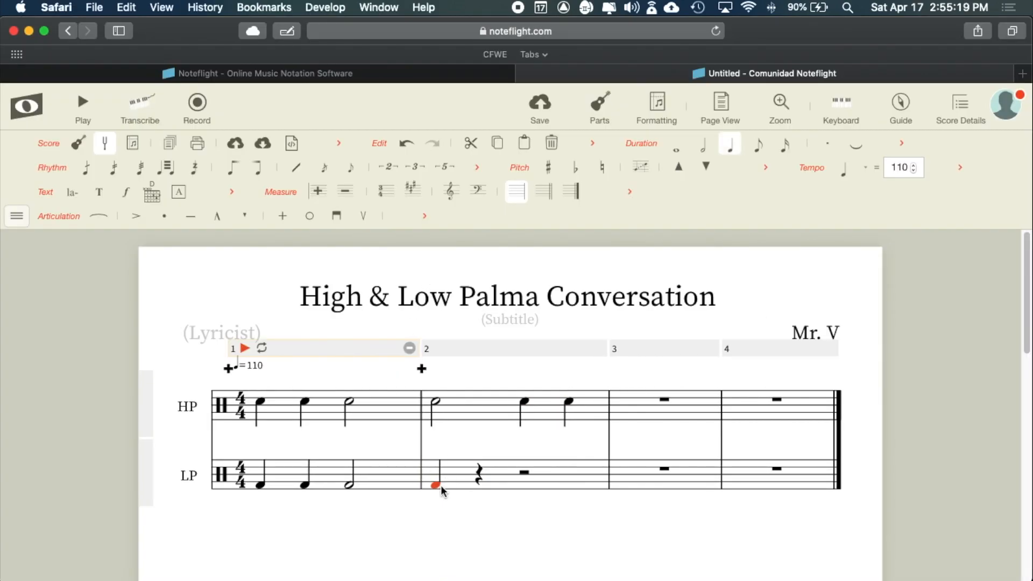
pyautogui.press('super+Tab')
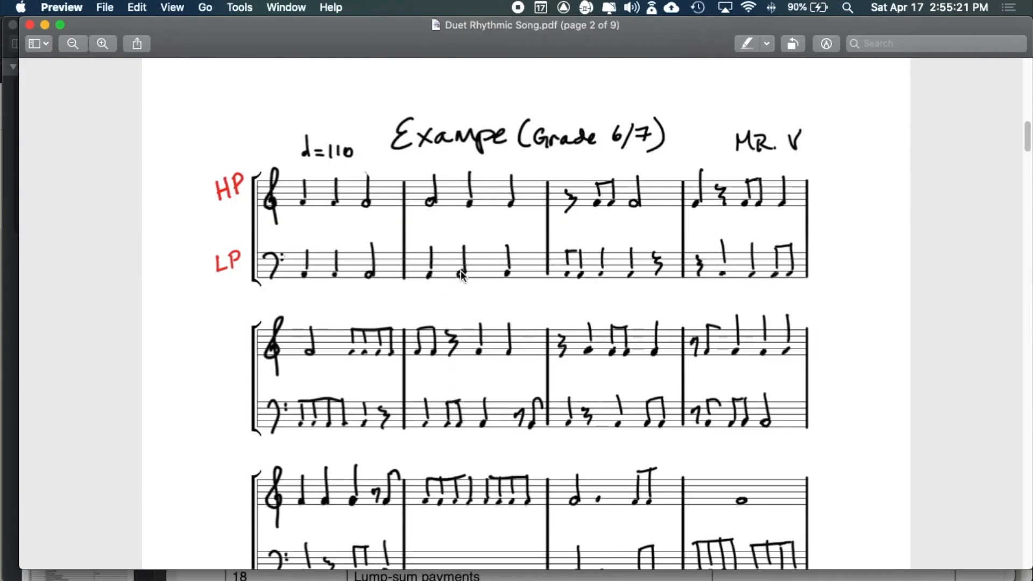
pyautogui.press('super+Tab')
pyautogui.click(478, 484)
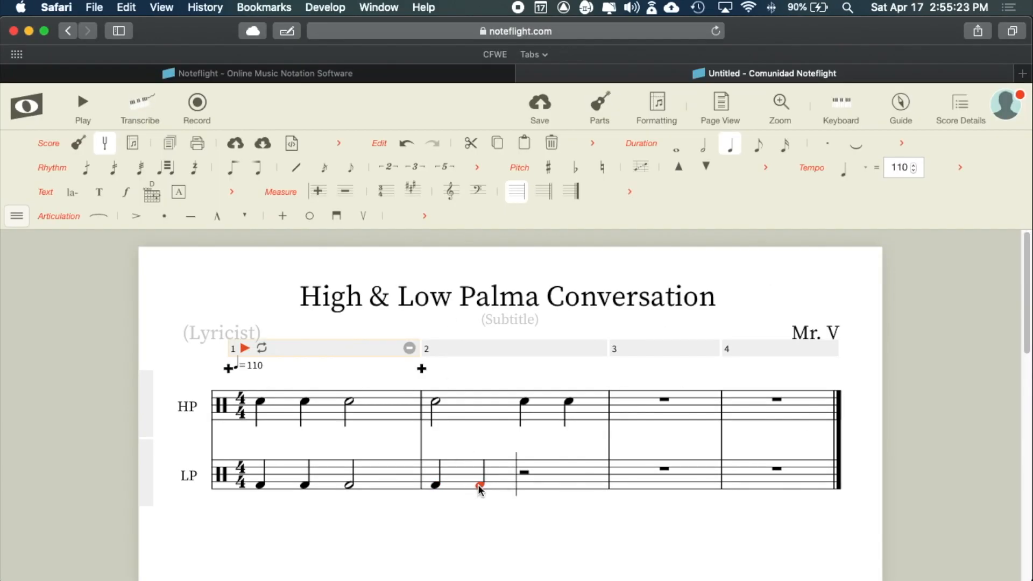
pyautogui.press('super+Tab')
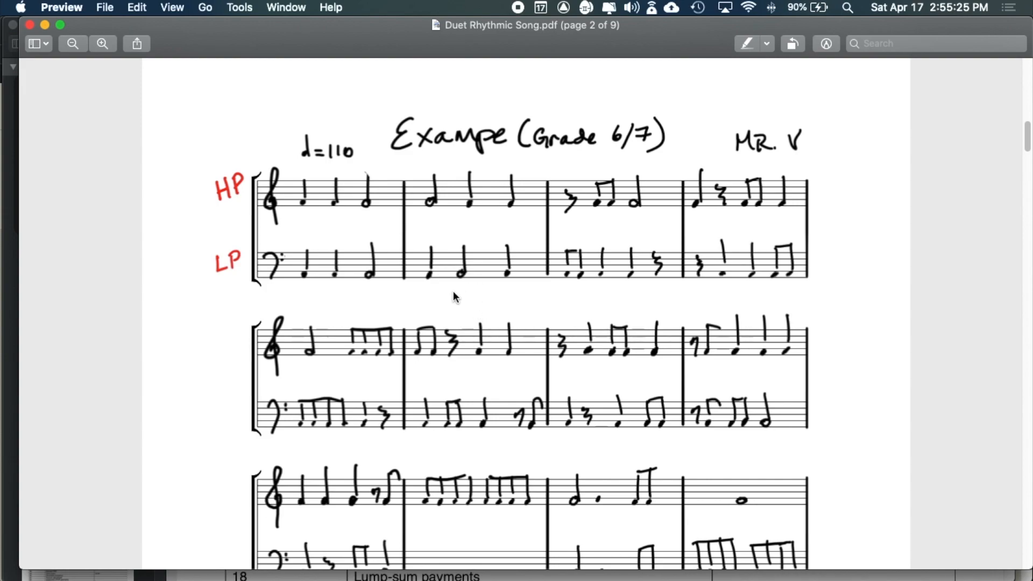
pyautogui.press('super+Tab')
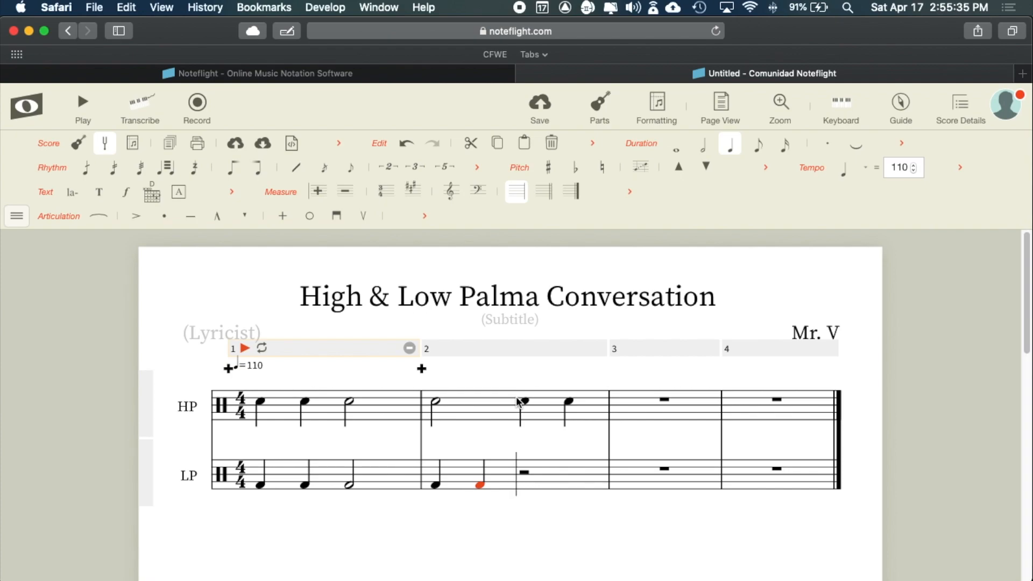
# - Lengthen LP measure 2's second note to a half note and add a quarter on beat 4
pyautogui.press('4')
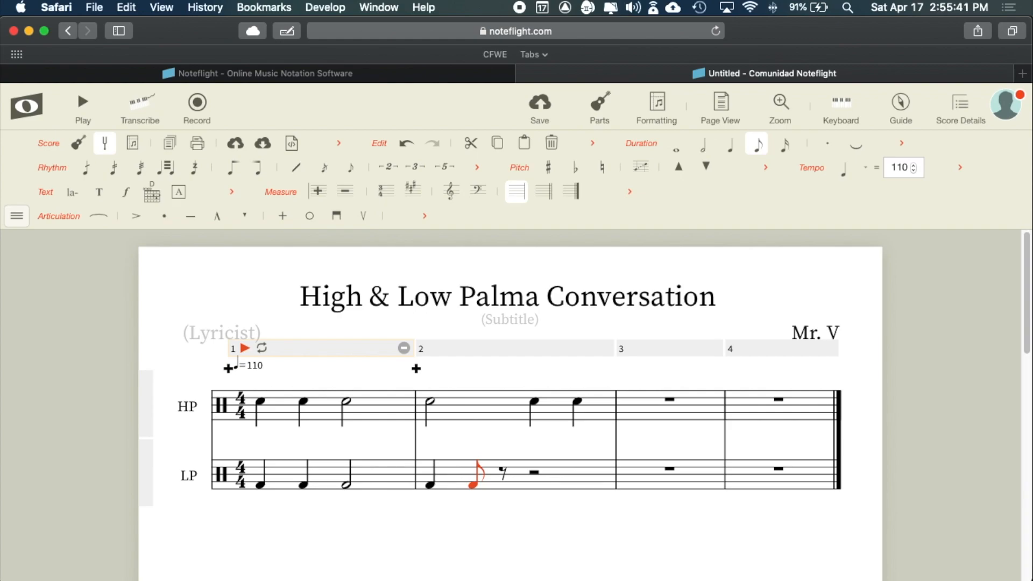
pyautogui.press('5')
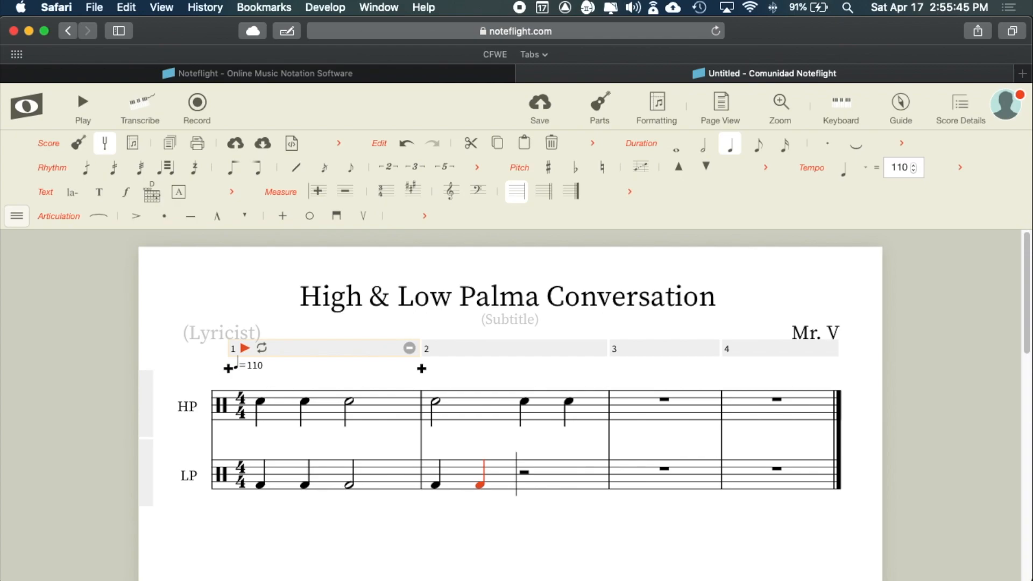
pyautogui.press('6')
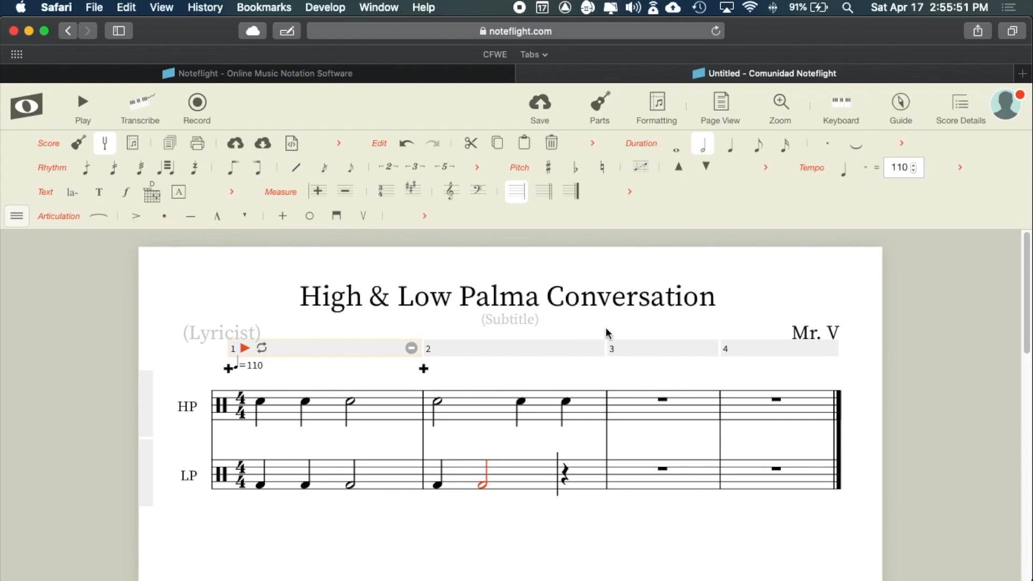
pyautogui.press('super+Tab')
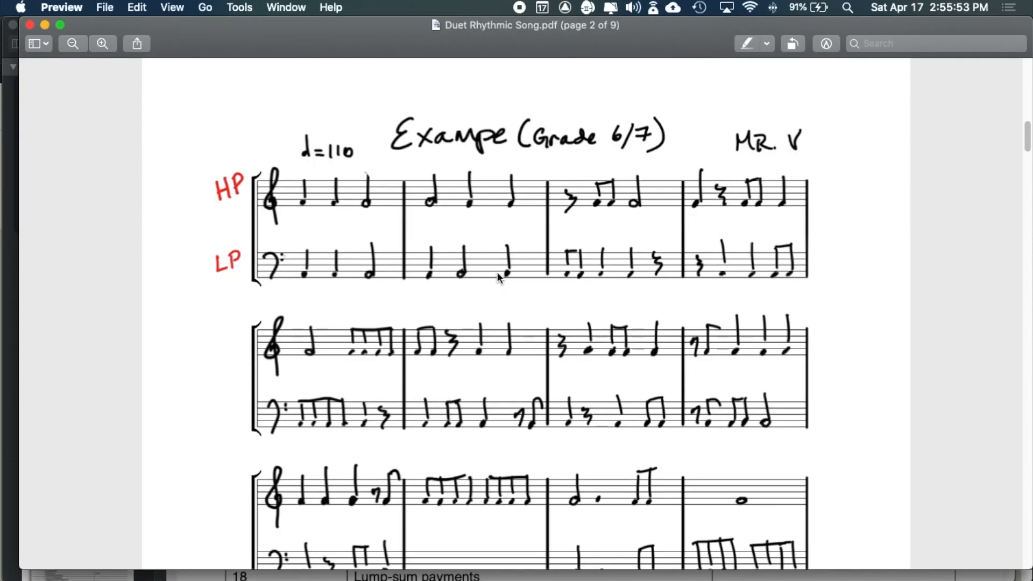
pyautogui.press('super+Tab')
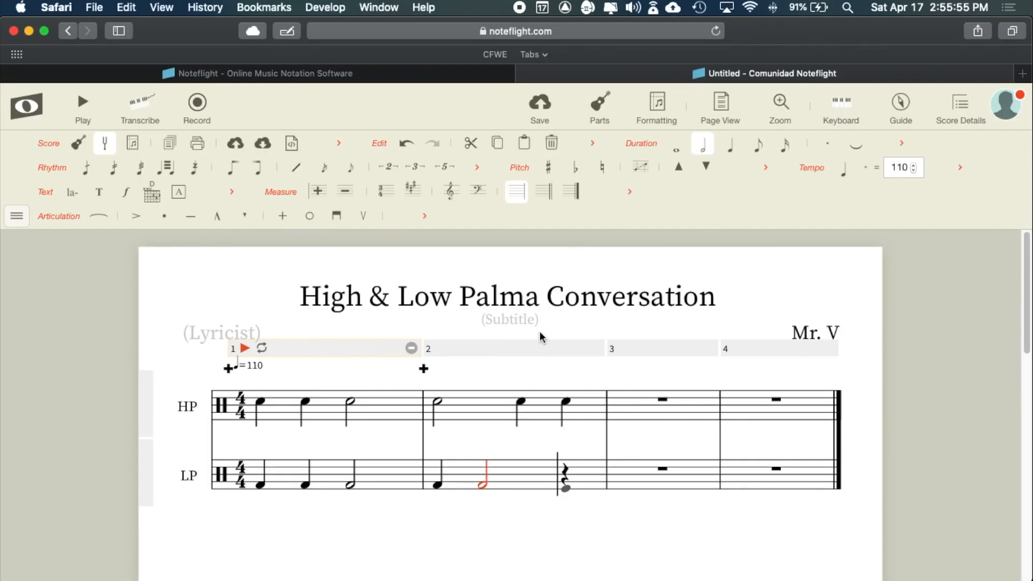
pyautogui.click(566, 484)
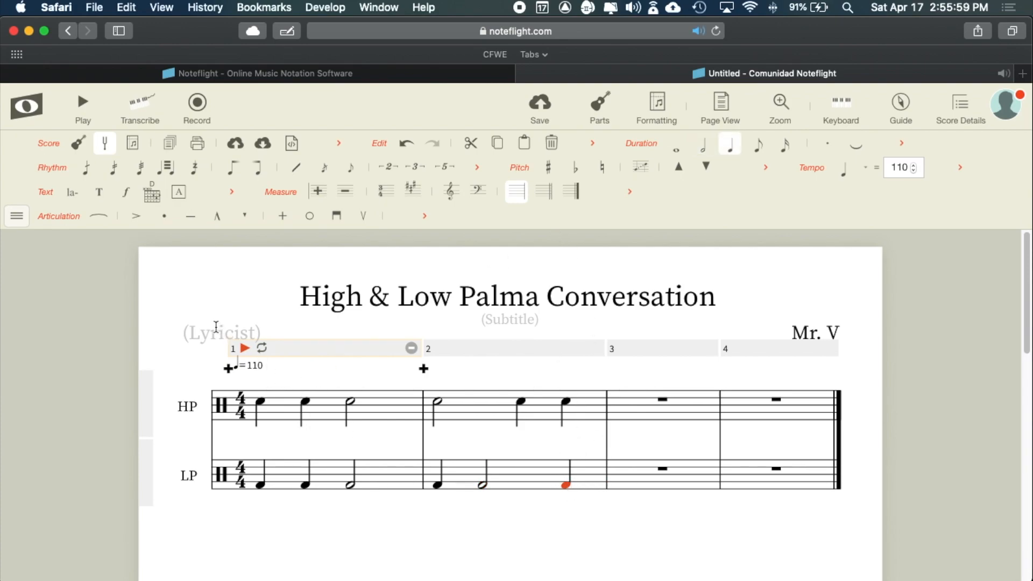
pyautogui.click(245, 349)
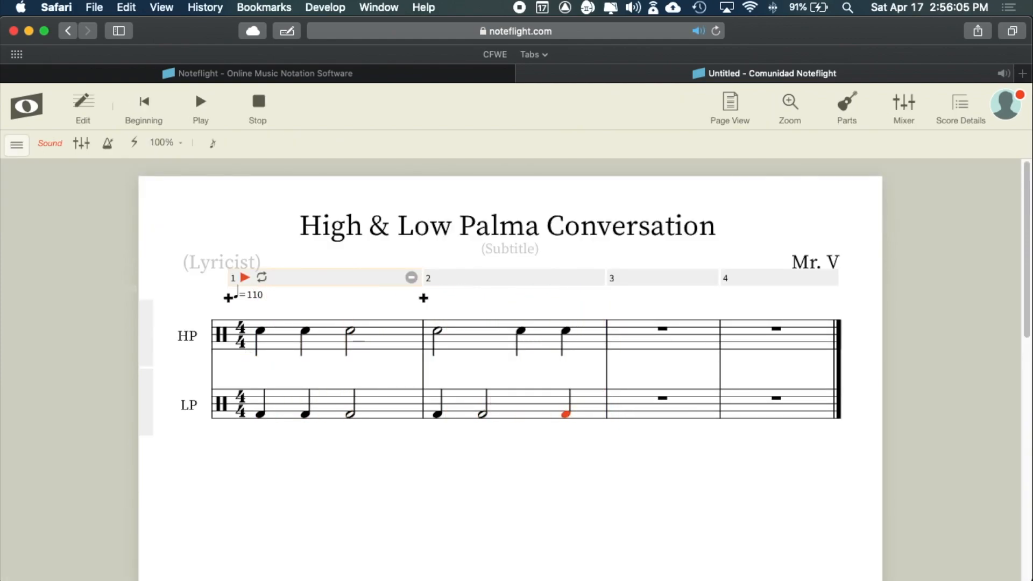
pyautogui.press('super+Tab')
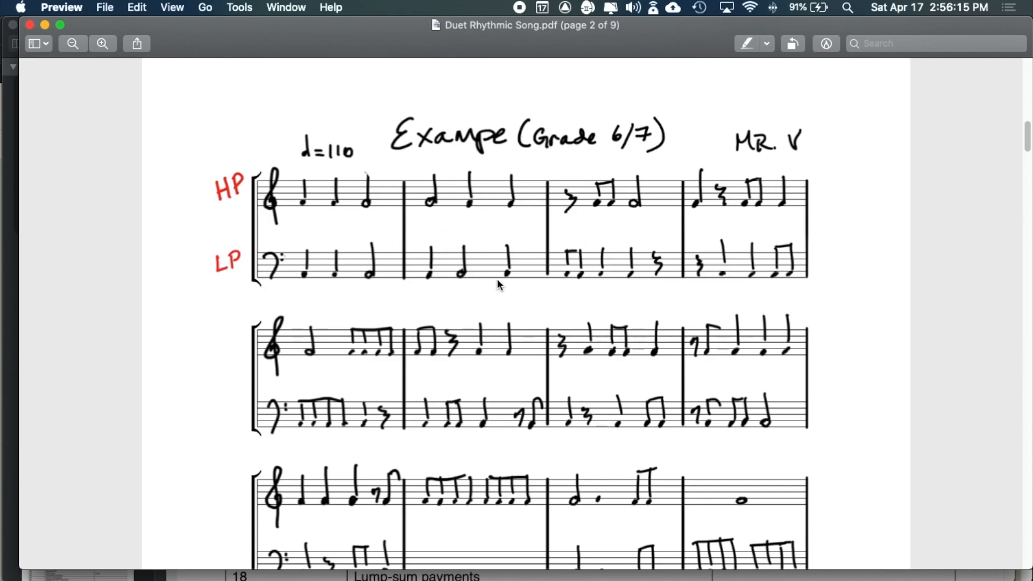
pyautogui.press('super+Tab')
pyautogui.press('super+Tab')
pyautogui.press('super+Tab')
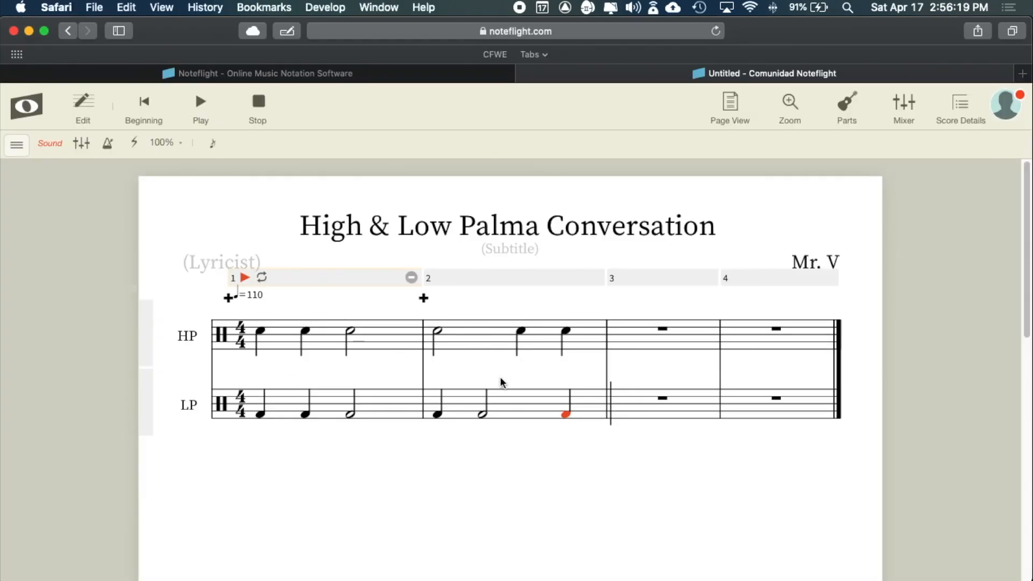
pyautogui.press('super+Tab')
pyautogui.press('super+Tab')
pyautogui.press('super+Tab')
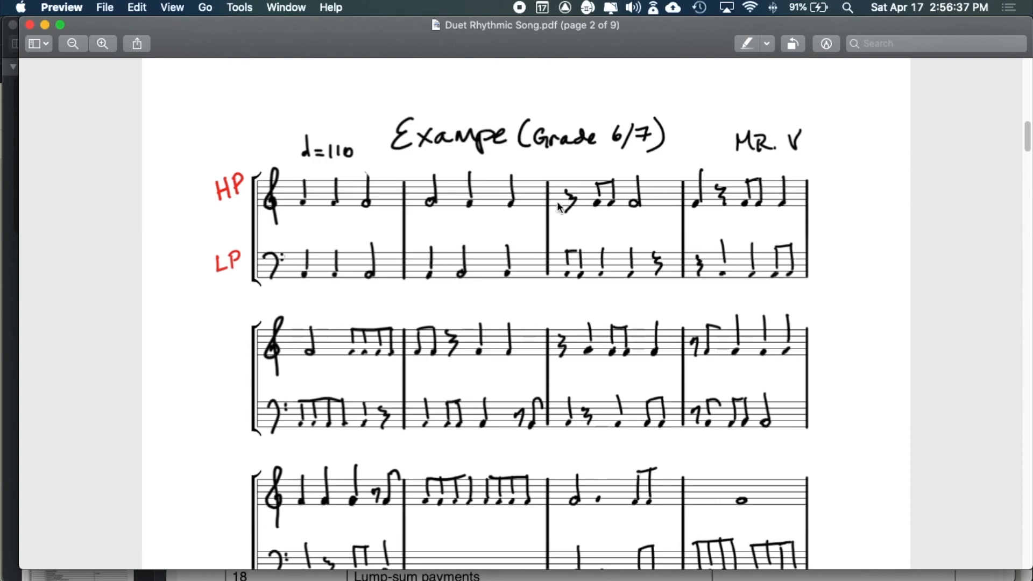
pyautogui.press('super+Tab')
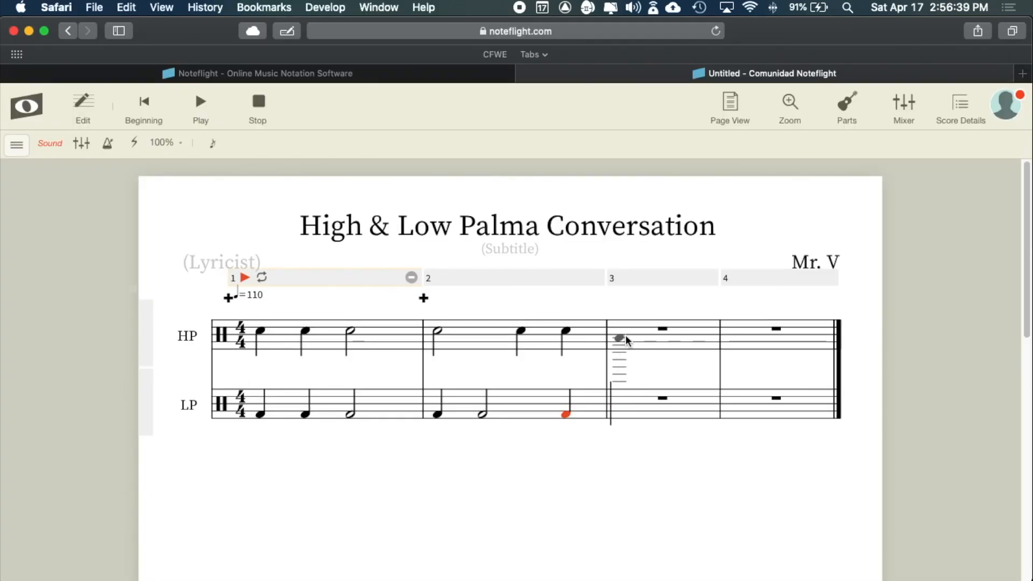
pyautogui.press('super+Tab')
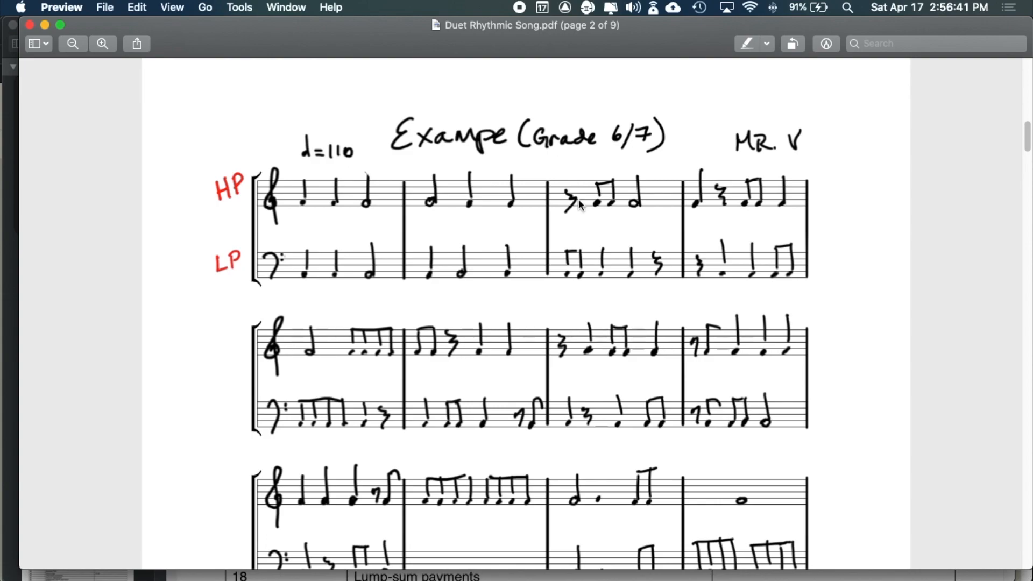
pyautogui.press('super+Tab')
pyautogui.click(618, 334)
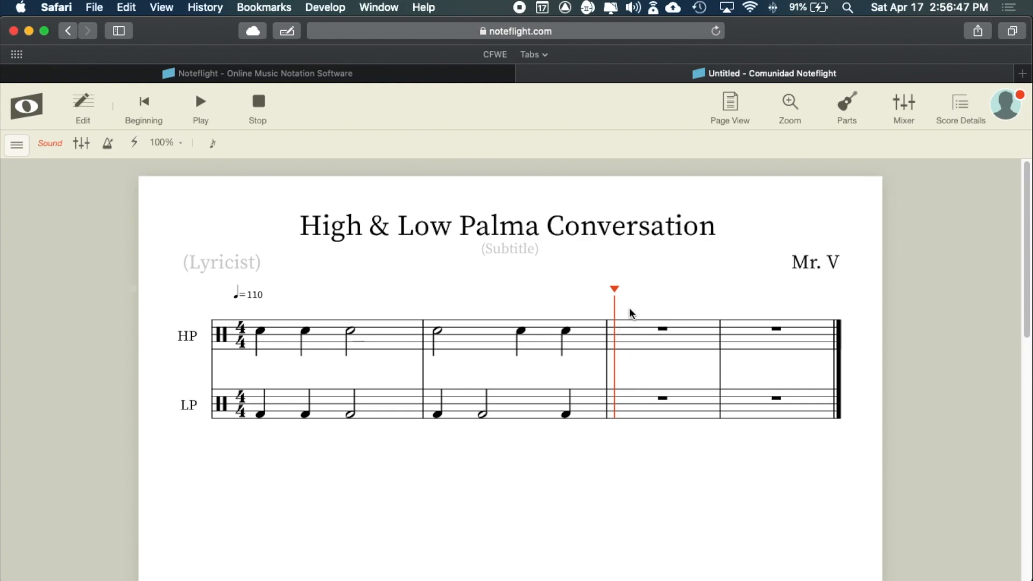
pyautogui.click(668, 334)
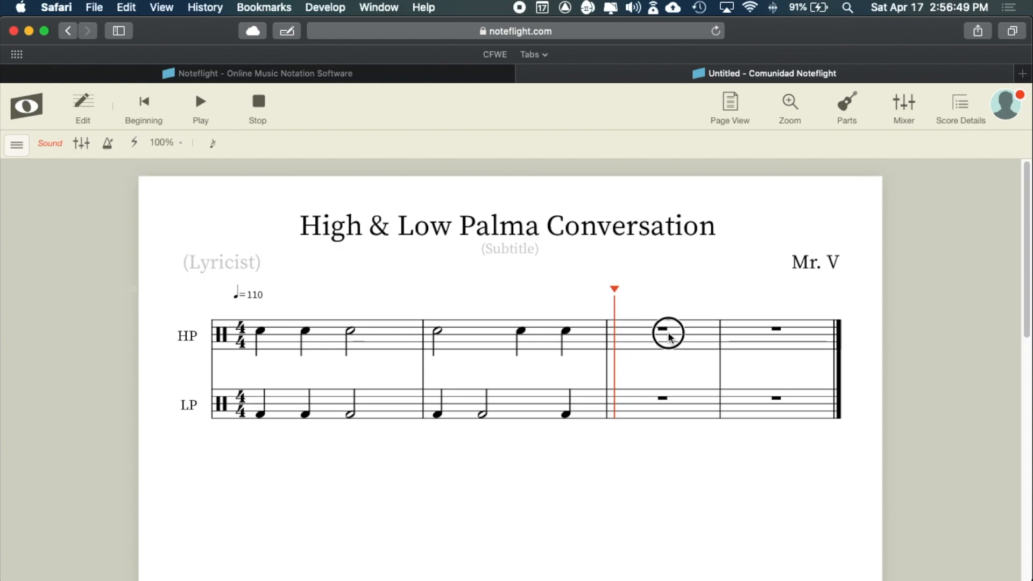
pyautogui.click(648, 406)
pyautogui.click(642, 344)
pyautogui.click(591, 332)
pyautogui.click(652, 333)
pyautogui.click(447, 322)
pyautogui.click(358, 322)
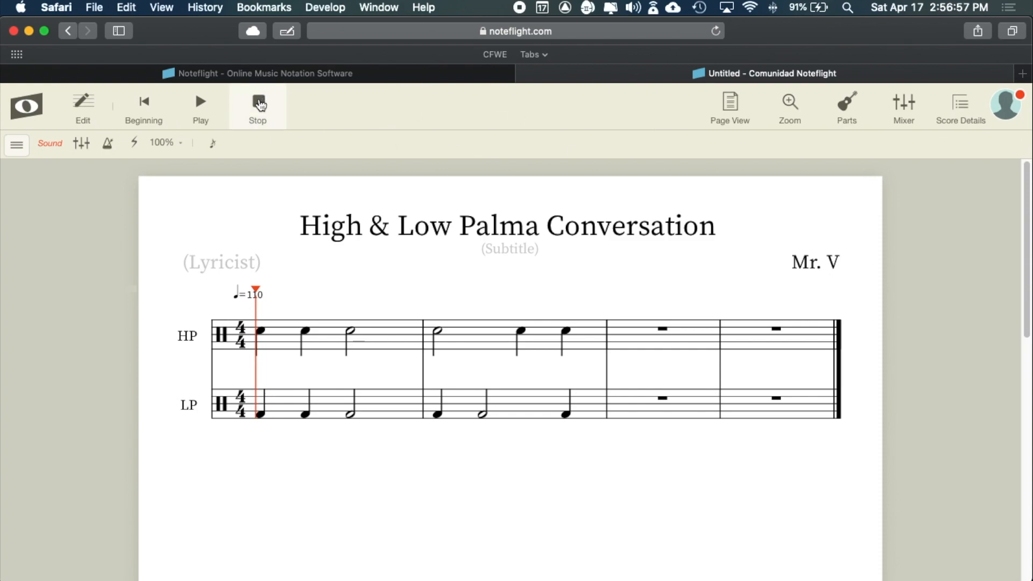
pyautogui.click(258, 103)
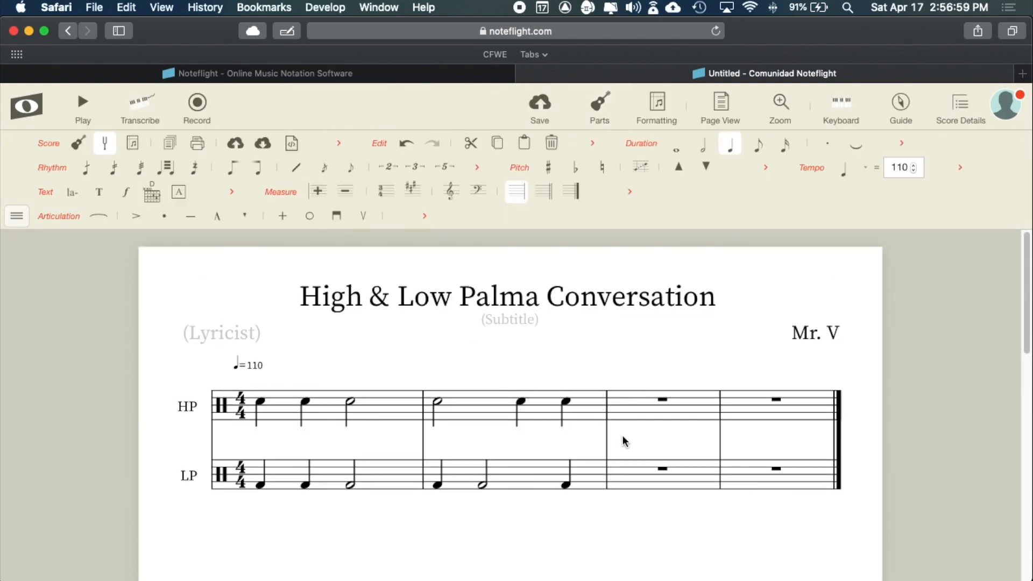
# - Enter a quarter note on beat 1 of HP measure 3 and expand the Duration palette
pyautogui.click(623, 402)
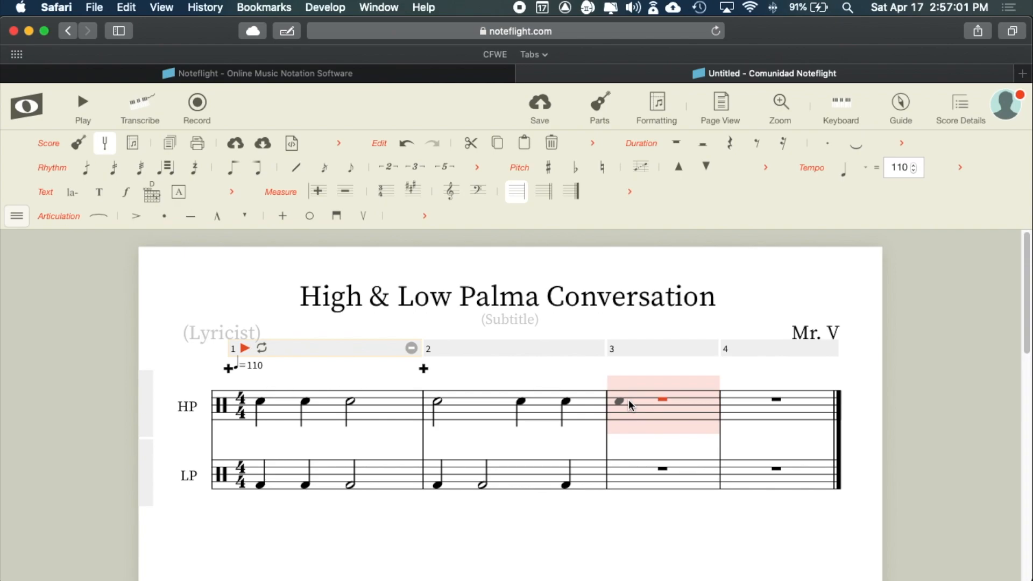
pyautogui.click(621, 402)
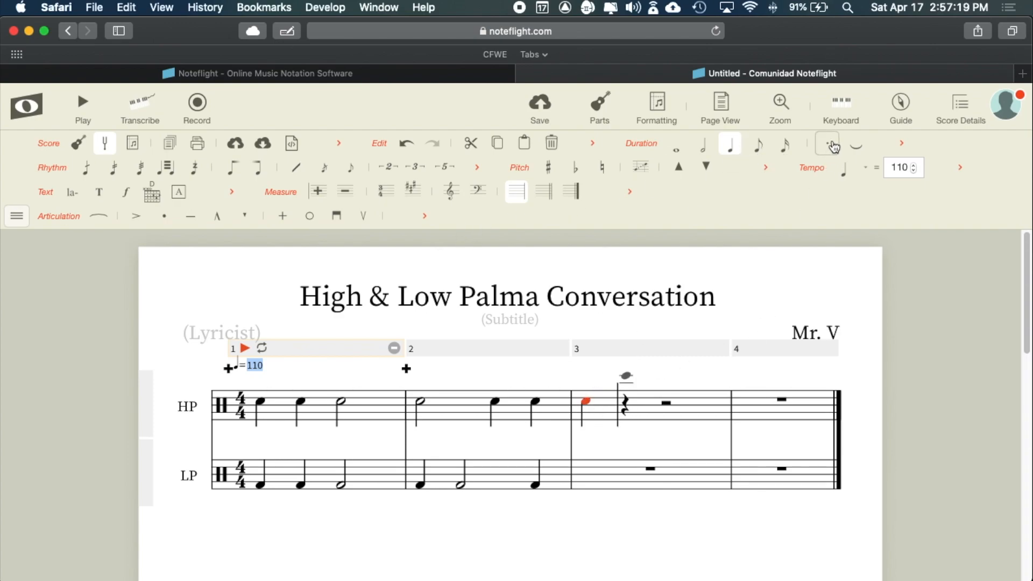
pyautogui.click(903, 143)
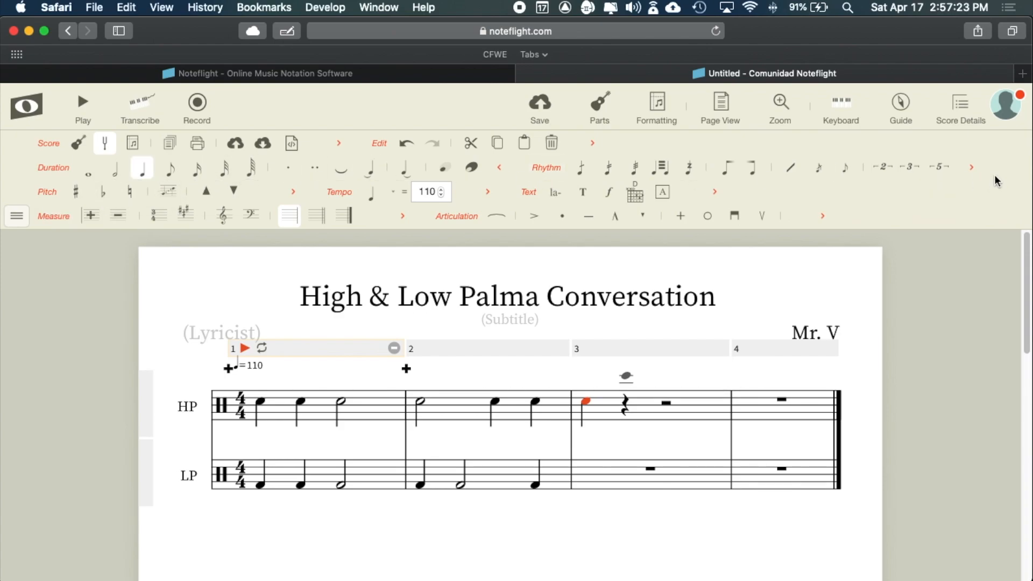
pyautogui.click(973, 168)
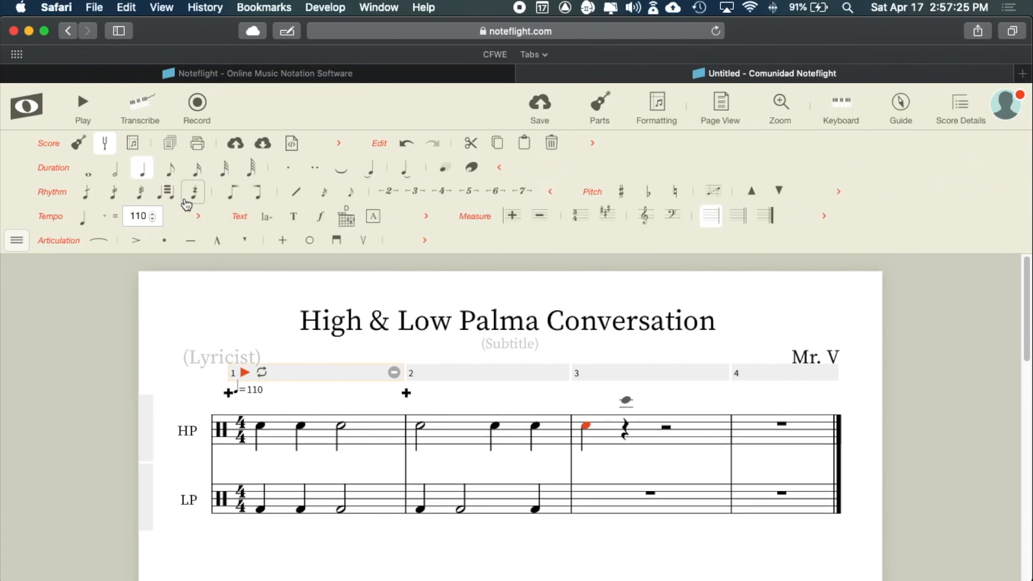
pyautogui.click(20, 241)
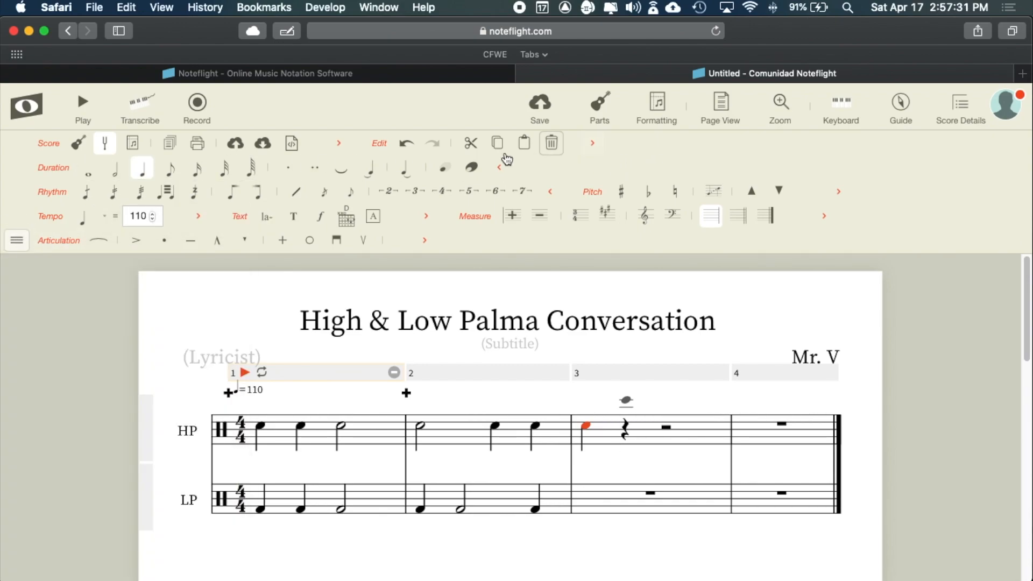
pyautogui.click(339, 143)
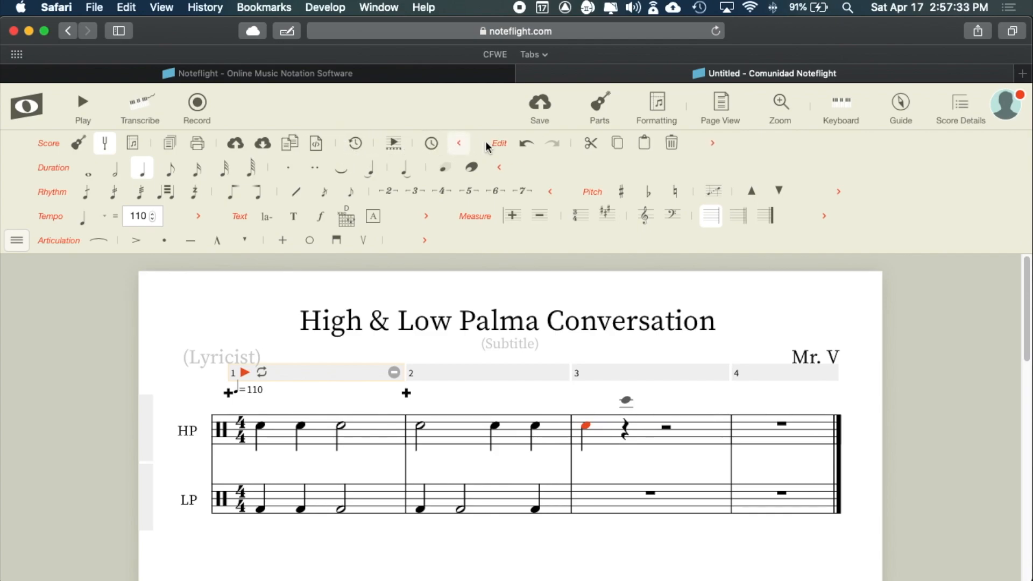
pyautogui.click(715, 144)
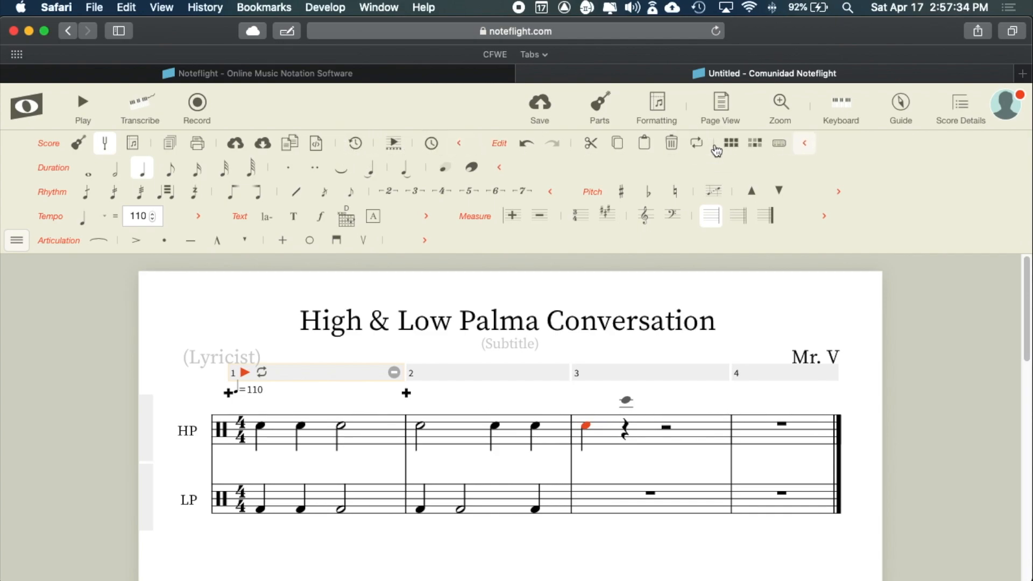
pyautogui.click(804, 143)
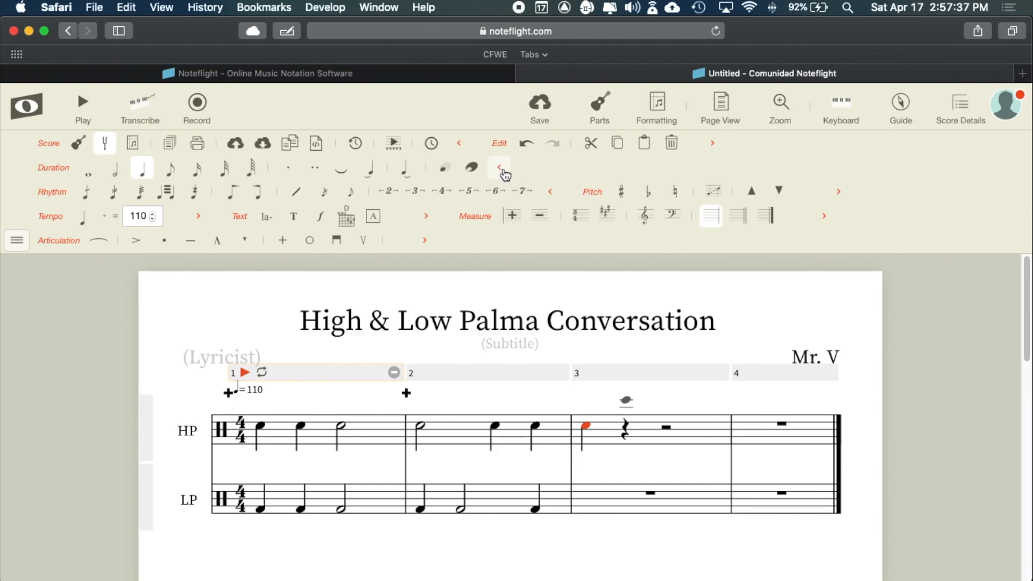
pyautogui.click(500, 167)
pyautogui.click(314, 168)
pyautogui.click(500, 172)
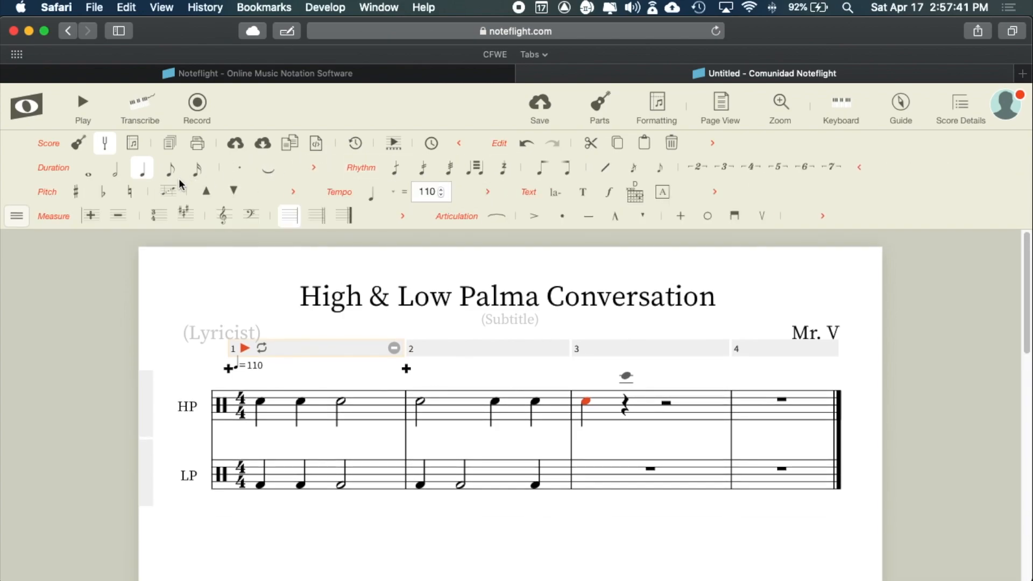
pyautogui.click(713, 143)
pyautogui.click(817, 143)
pyautogui.click(861, 168)
pyautogui.click(294, 192)
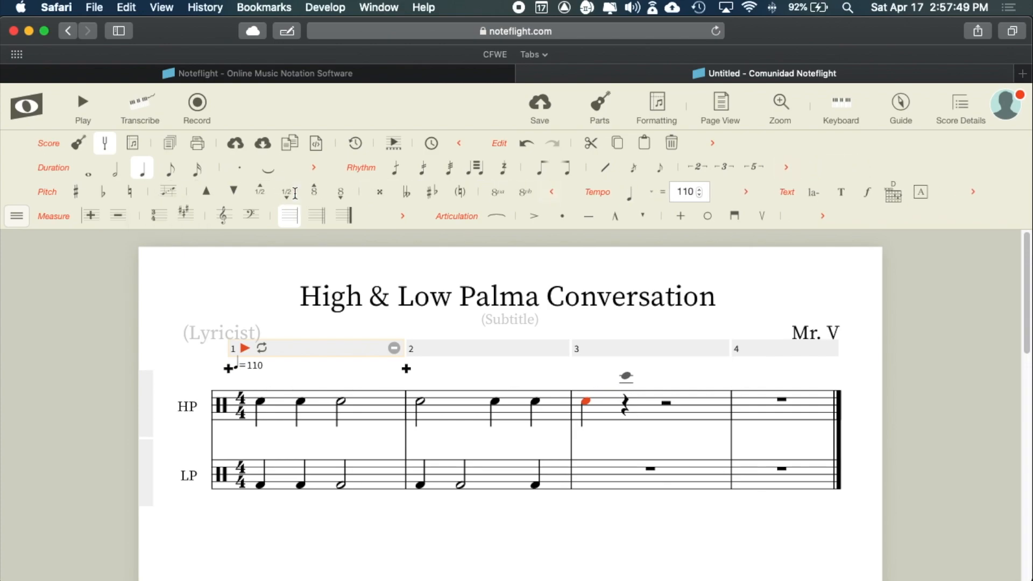
pyautogui.click(551, 192)
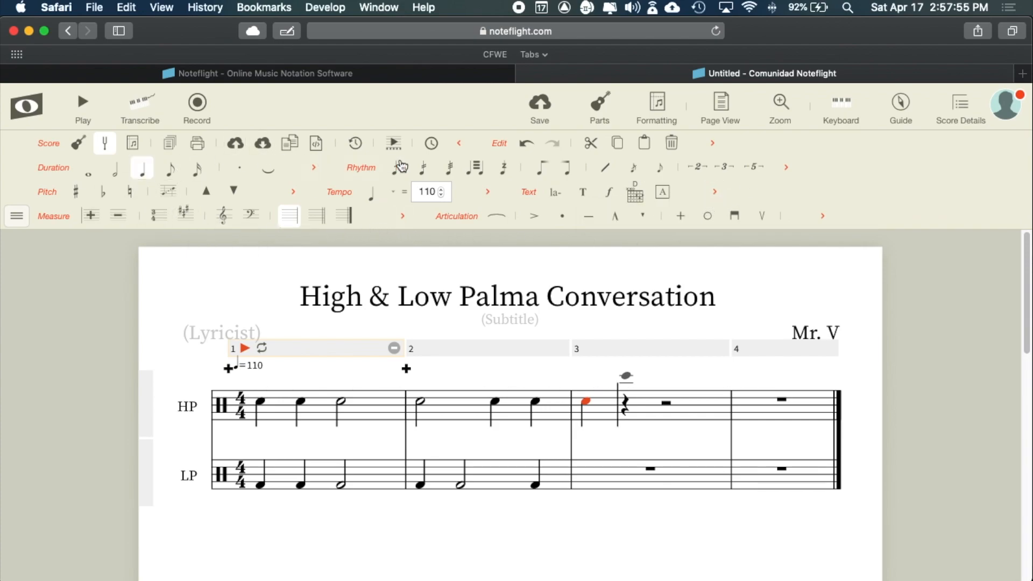
pyautogui.click(460, 144)
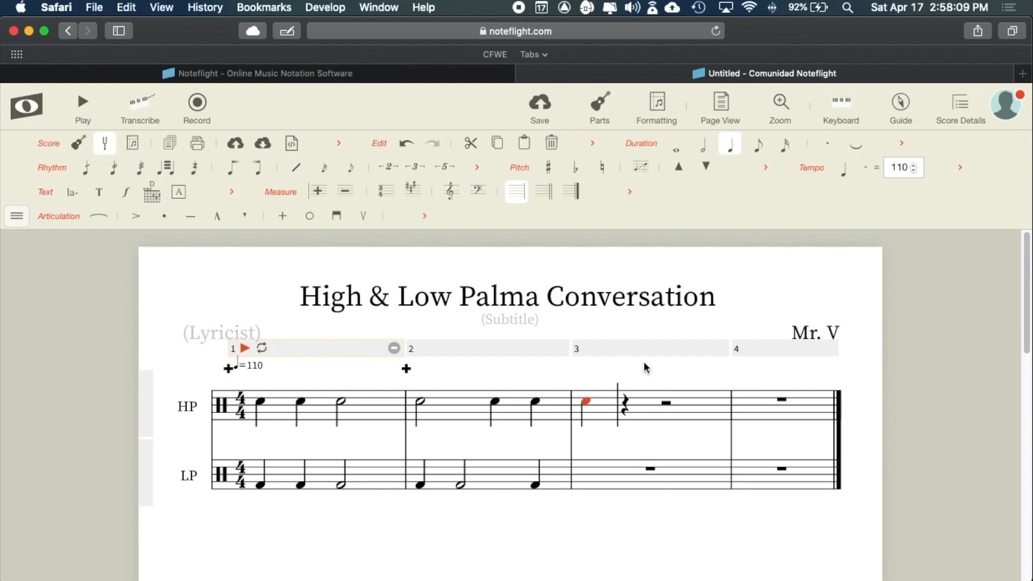
pyautogui.click(734, 147)
pyautogui.click(902, 143)
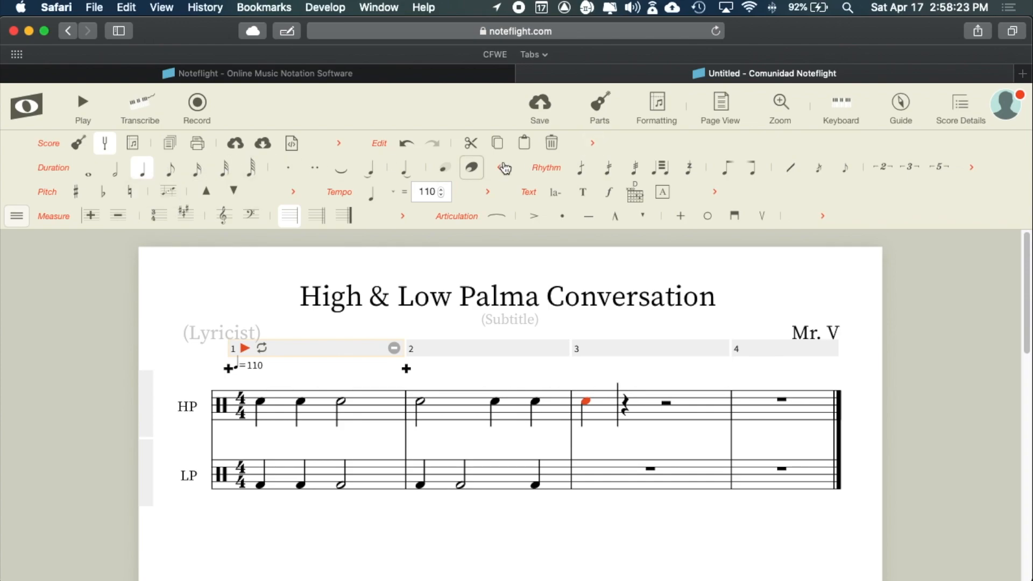
pyautogui.click(593, 144)
pyautogui.click(697, 144)
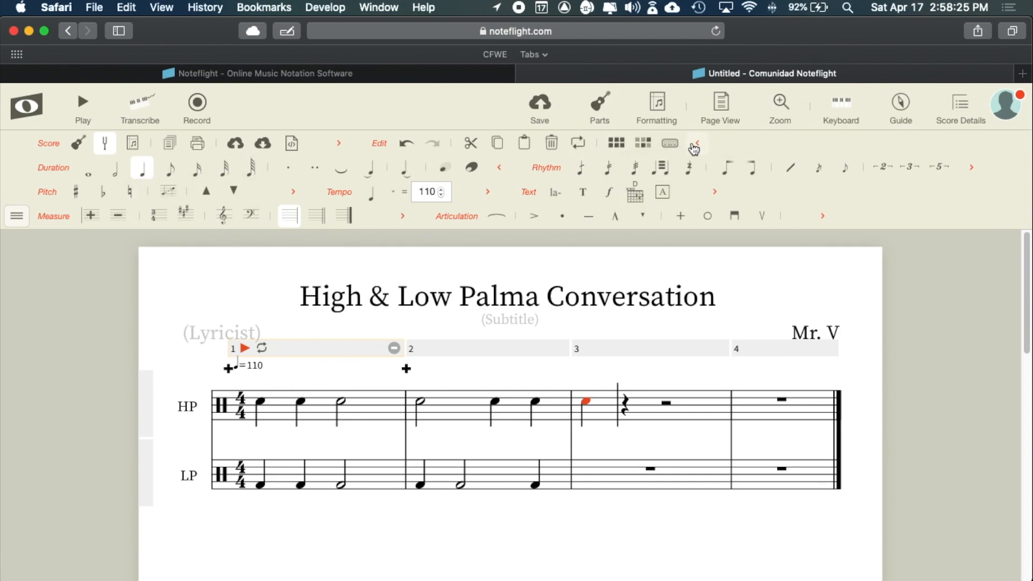
pyautogui.click(500, 168)
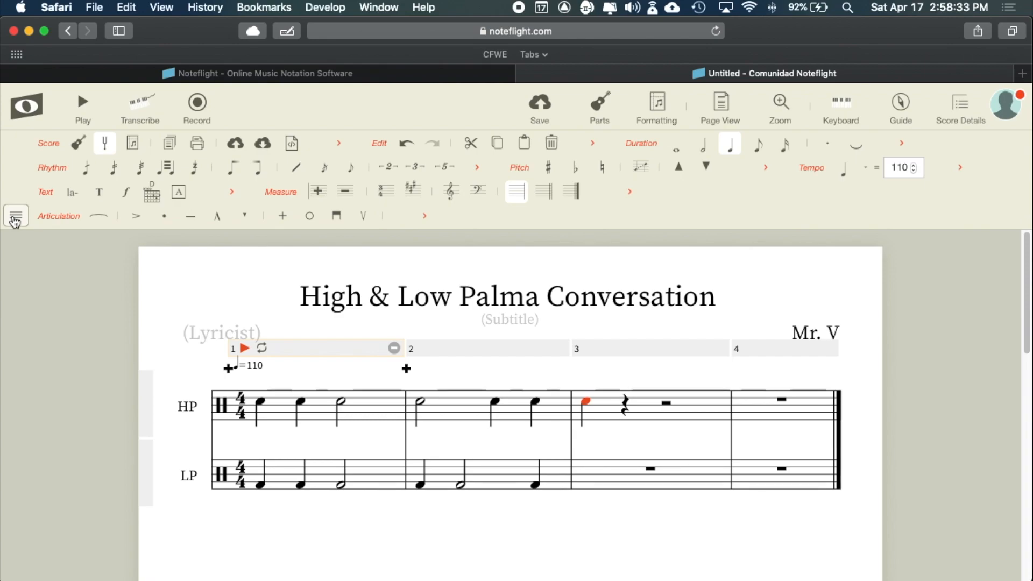
# - Select the first note of HP measure 3 with quarter-note duration chosen
pyautogui.click(586, 404)
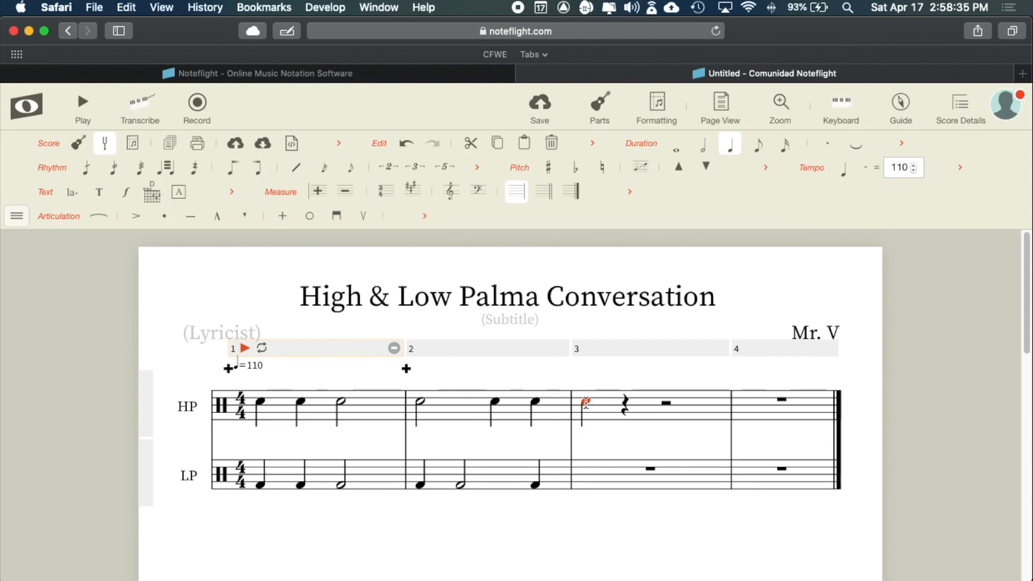
pyautogui.click(626, 406)
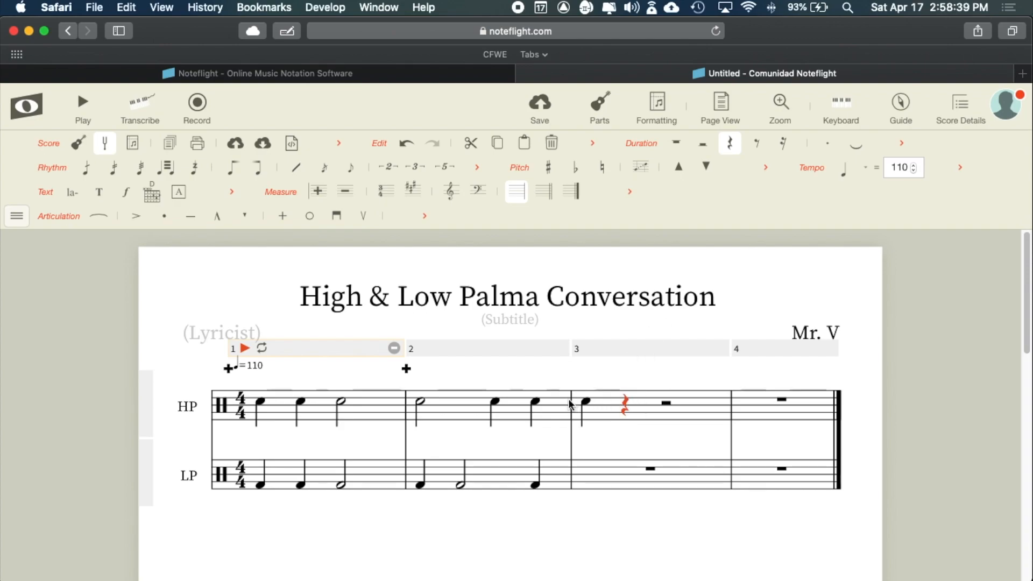
pyautogui.click(585, 401)
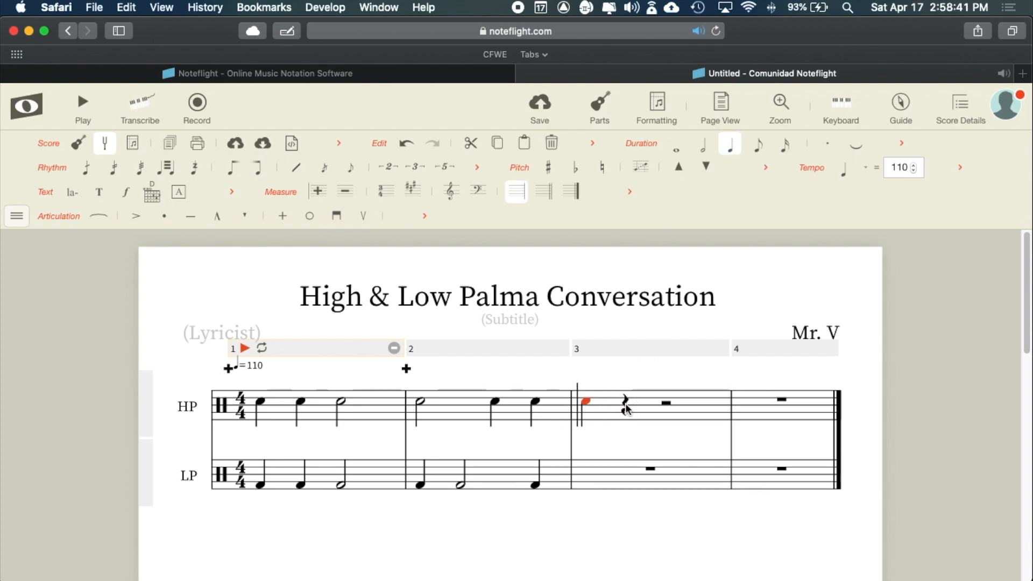
pyautogui.click(625, 403)
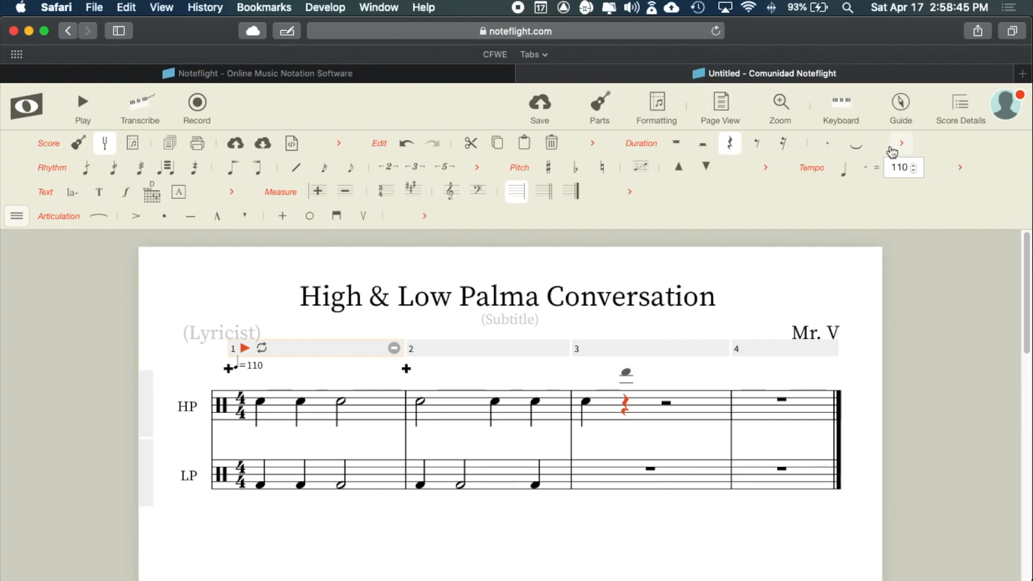
pyautogui.click(586, 403)
pyautogui.rightClick(583, 401)
pyautogui.click(587, 403)
pyautogui.click(586, 403)
pyautogui.click(734, 145)
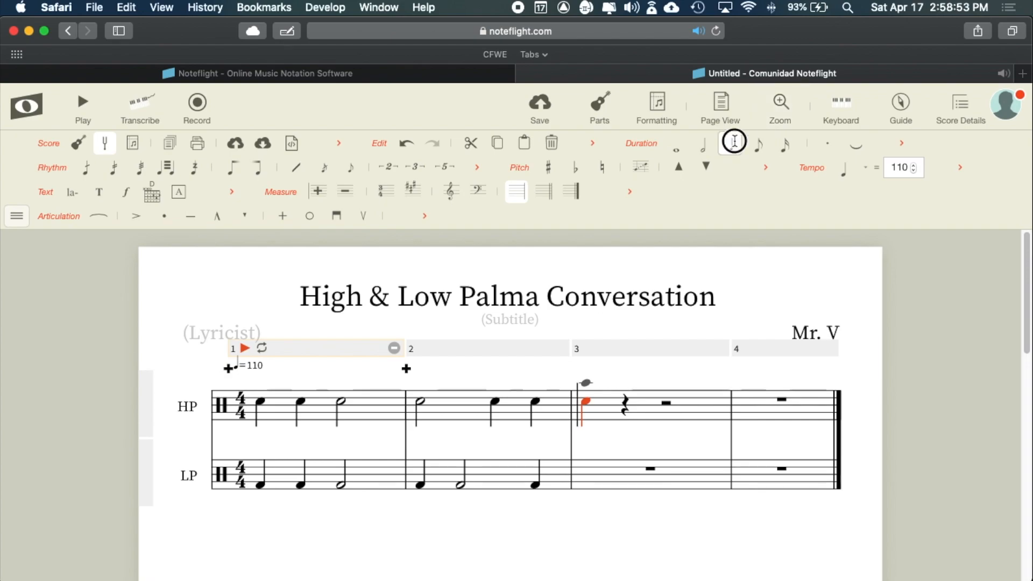
pyautogui.doubleClick(734, 145)
pyautogui.click(735, 145)
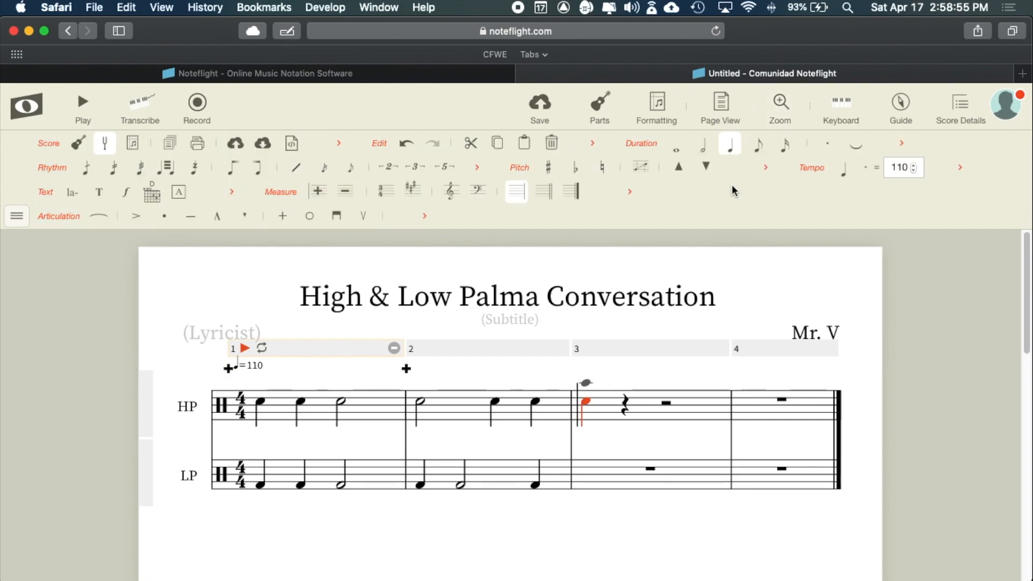
# - Turn the beat-1 note of HP measure 3 into a quarter rest
pyautogui.click(623, 407)
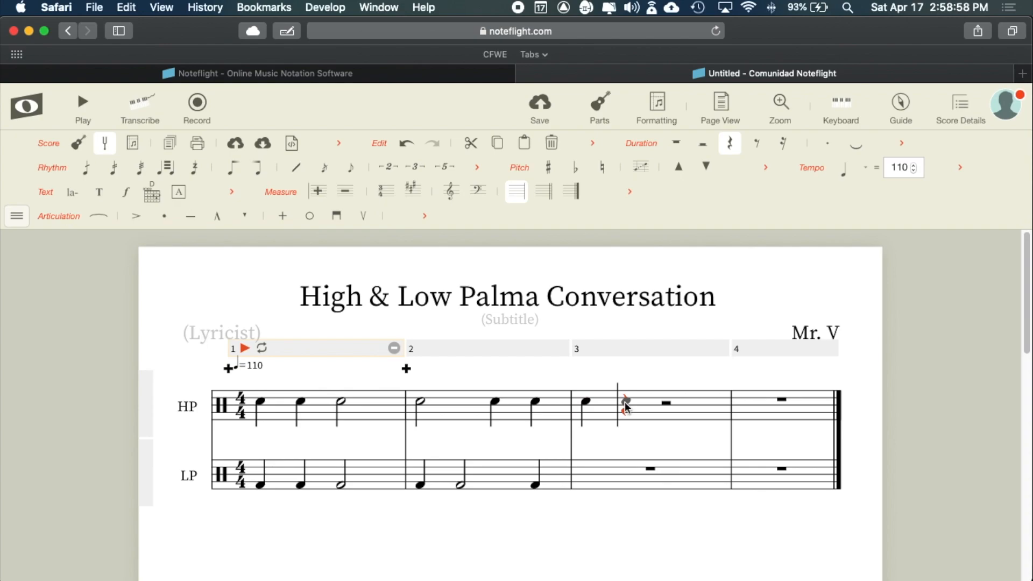
pyautogui.click(585, 401)
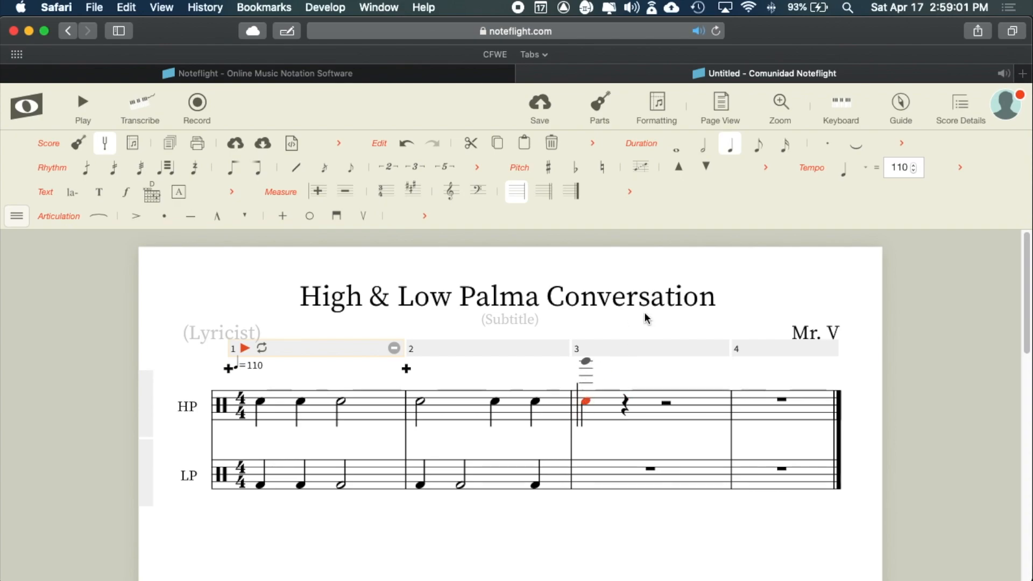
pyautogui.press('r')
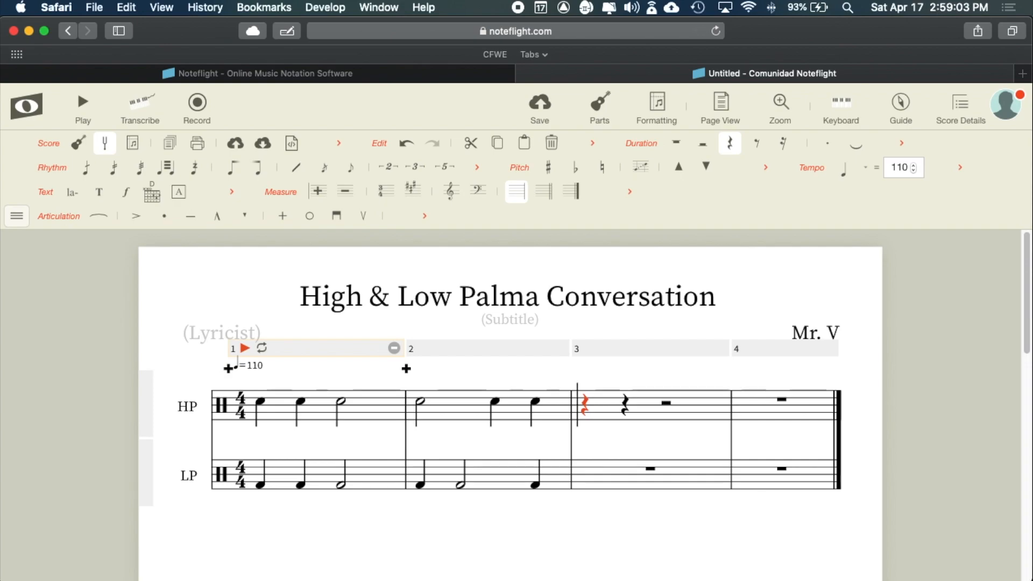
pyautogui.click(586, 402)
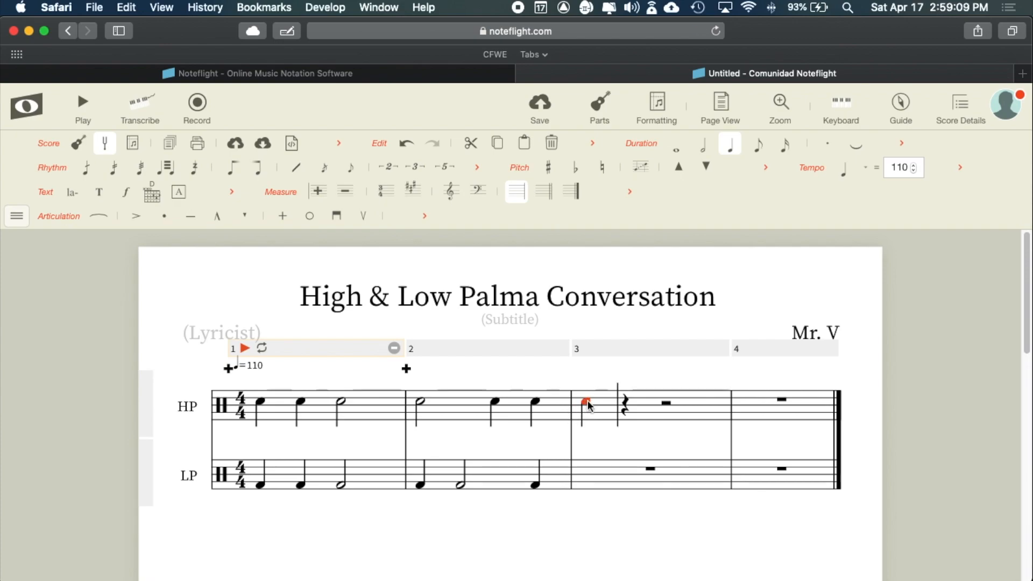
pyautogui.click(552, 142)
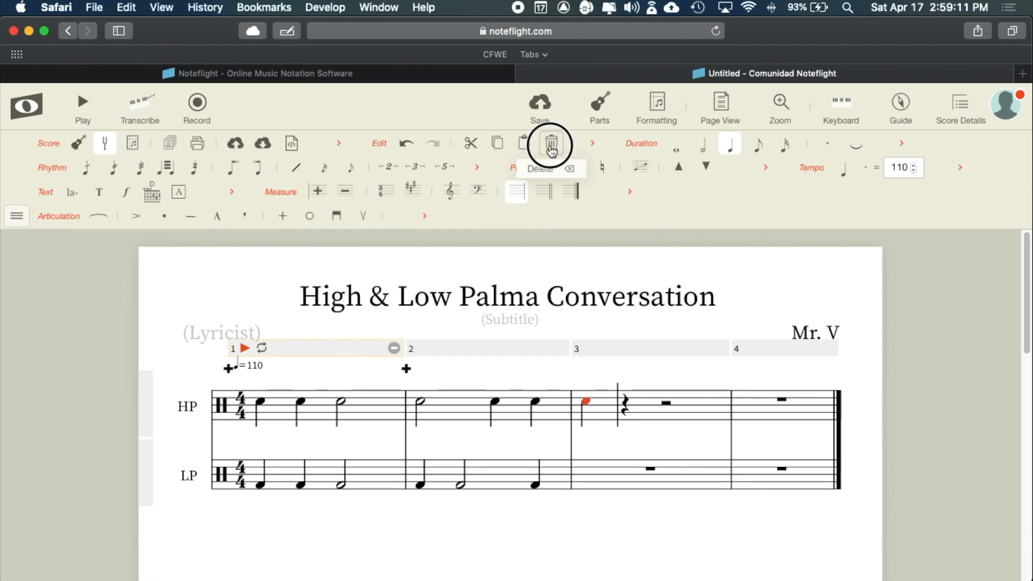
pyautogui.scroll(-1, 589, 411)
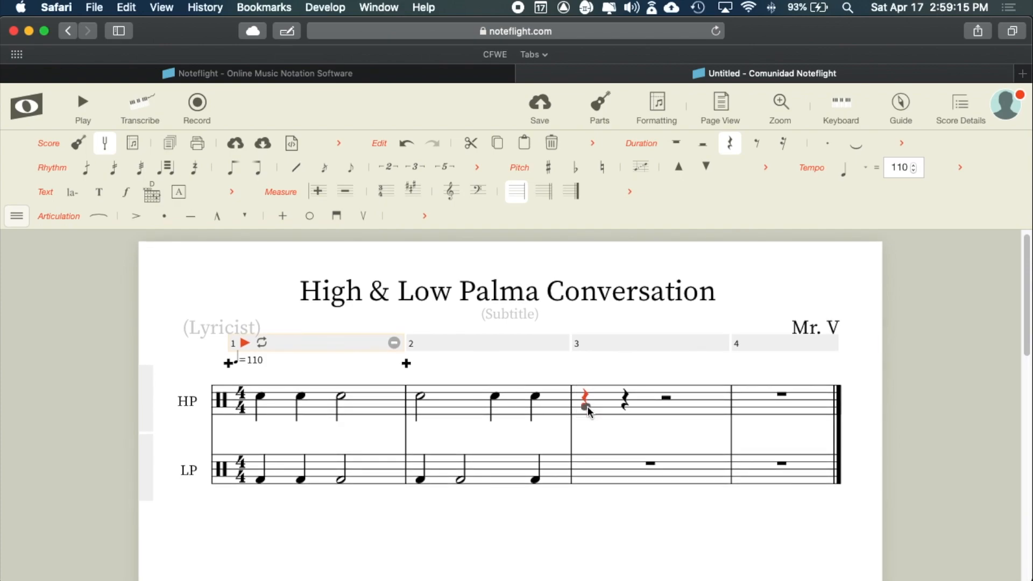
# - Add two beamed eighth notes after the quarter rest in HP measure 3
pyautogui.press('super+Tab')
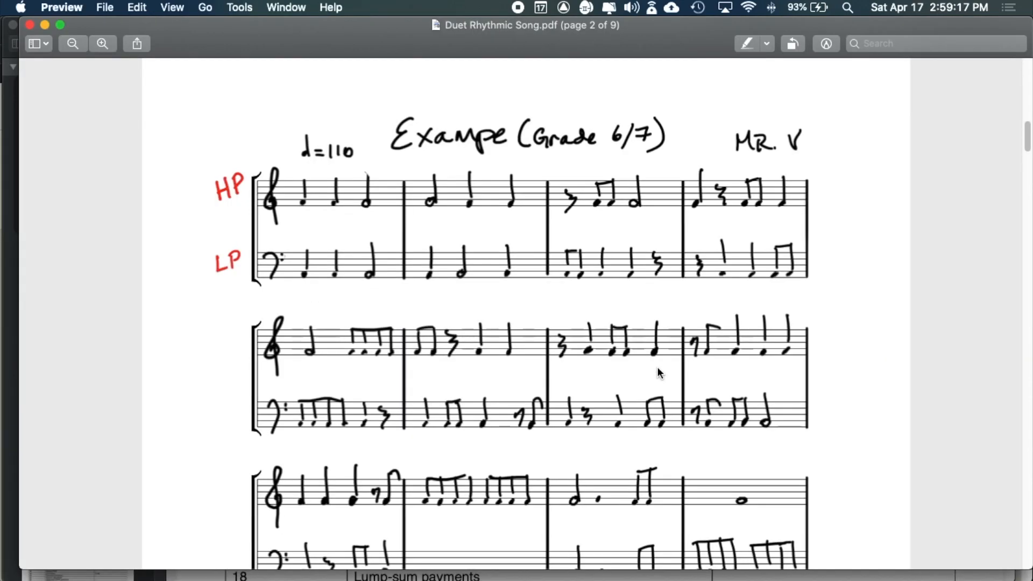
pyautogui.press('super+Tab')
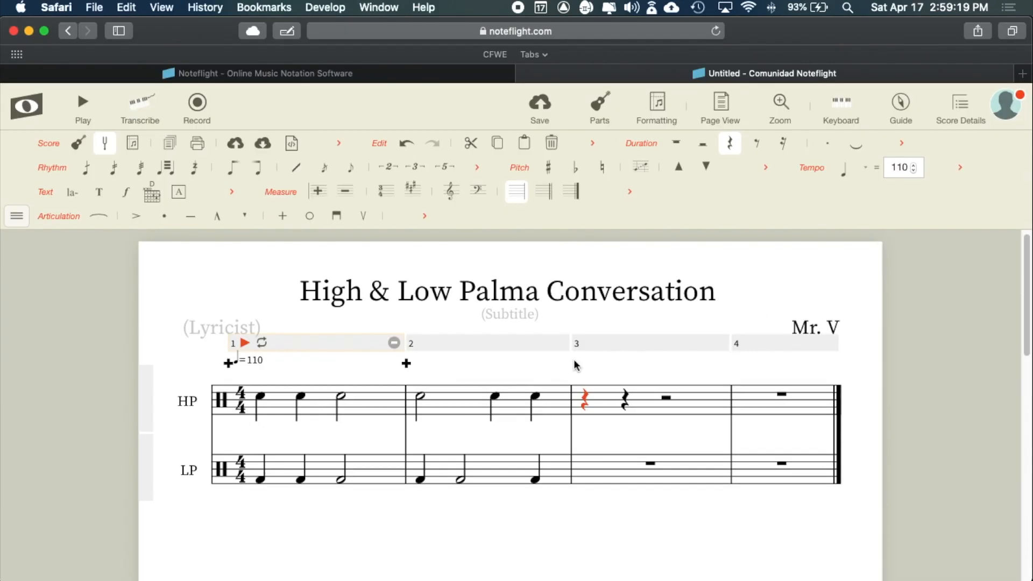
pyautogui.click(626, 399)
pyautogui.press('super+Tab')
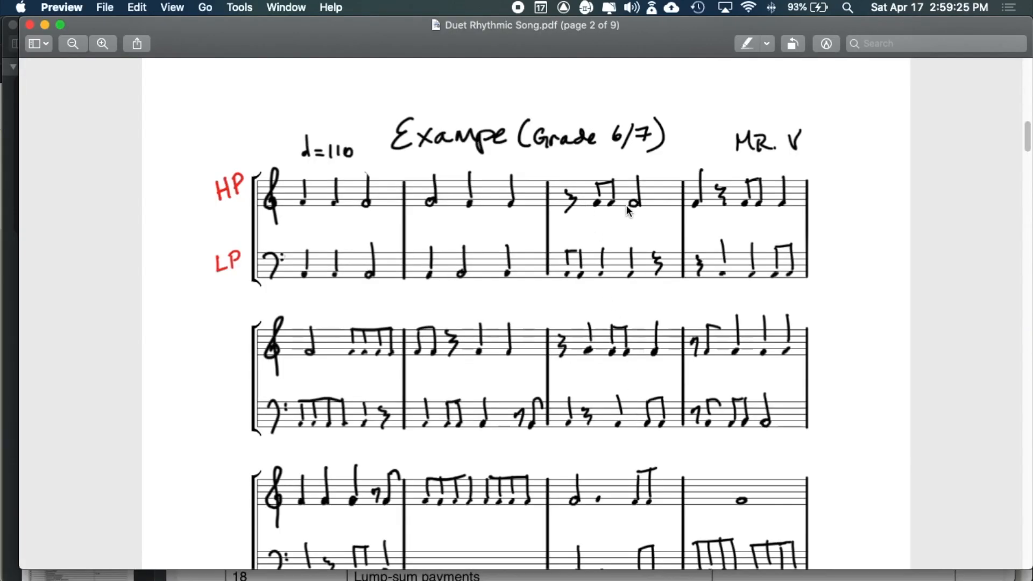
pyautogui.press('super+Tab')
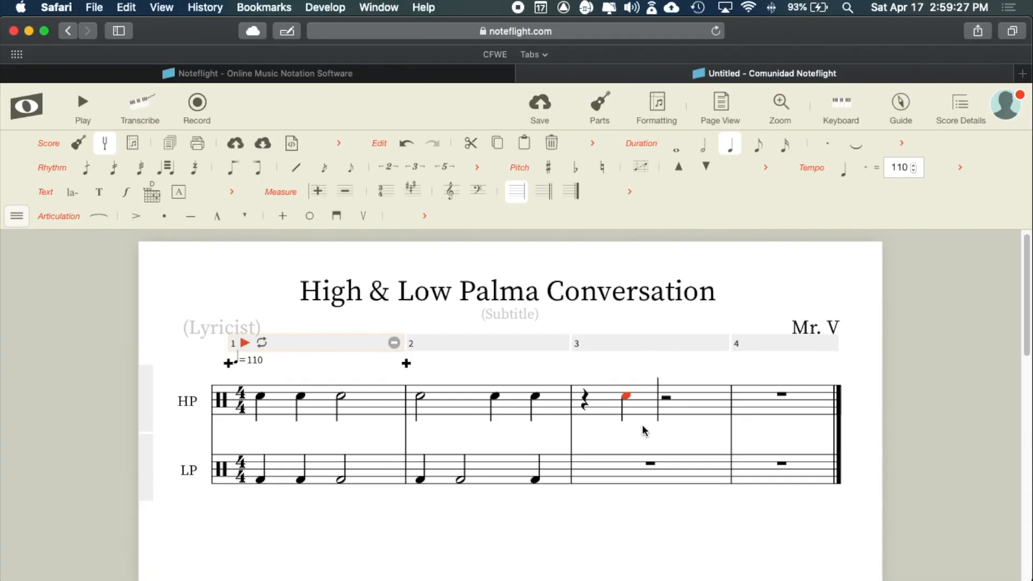
pyautogui.click(758, 146)
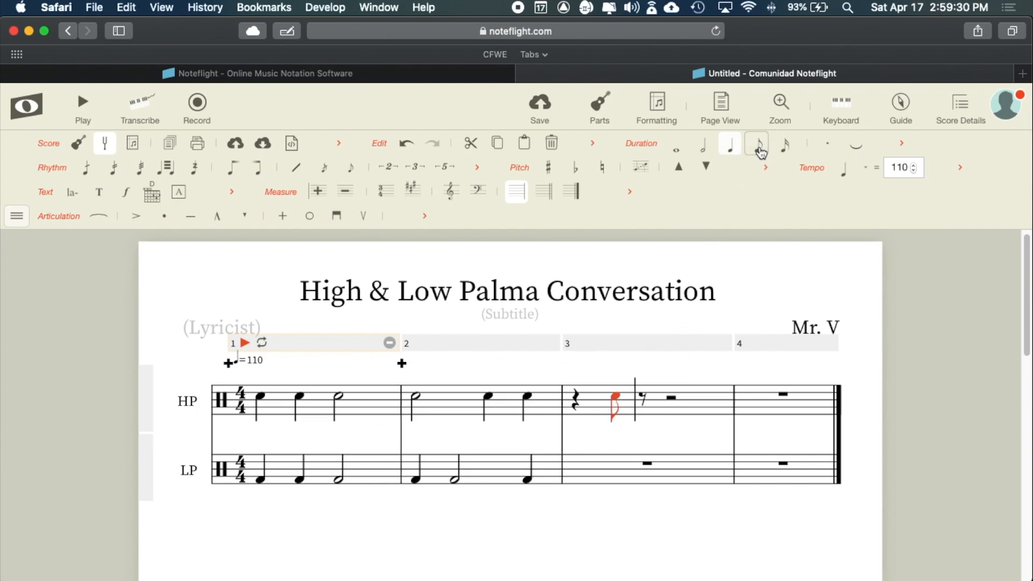
pyautogui.click(644, 397)
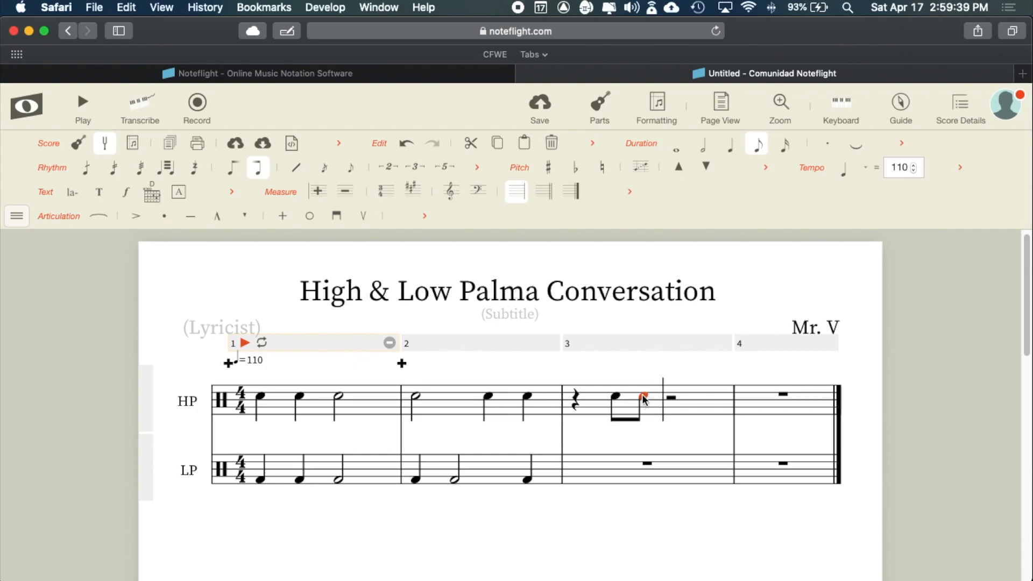
pyautogui.press('r')
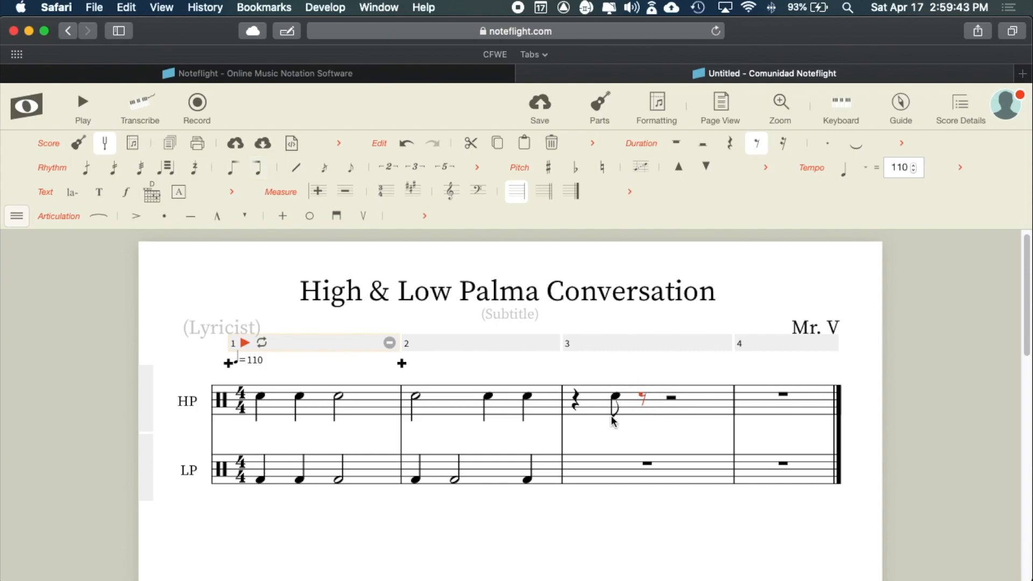
pyautogui.click(641, 398)
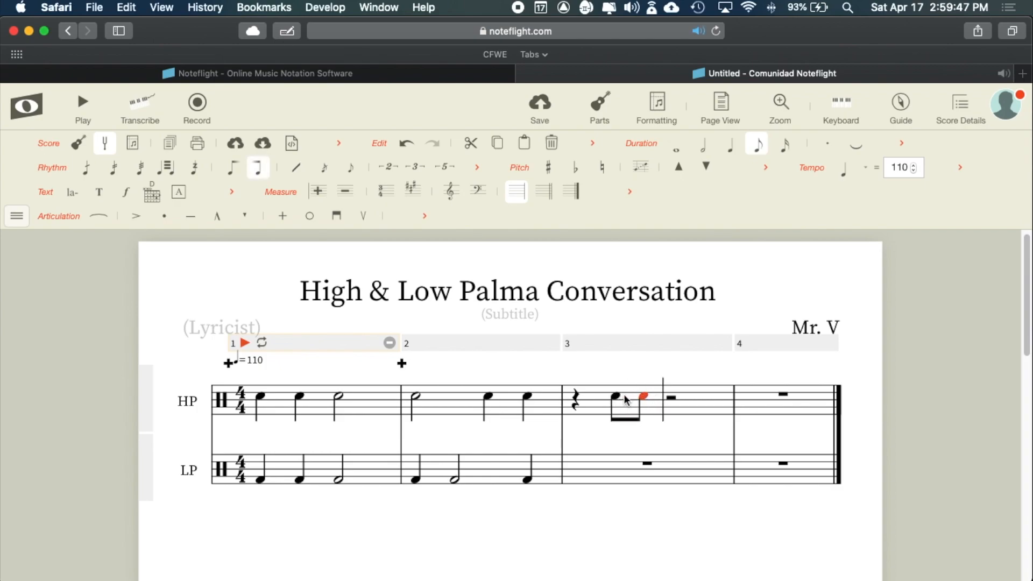
# - Finish HP measure 3 with a half note after the eighth-note pair
pyautogui.press('super+Tab')
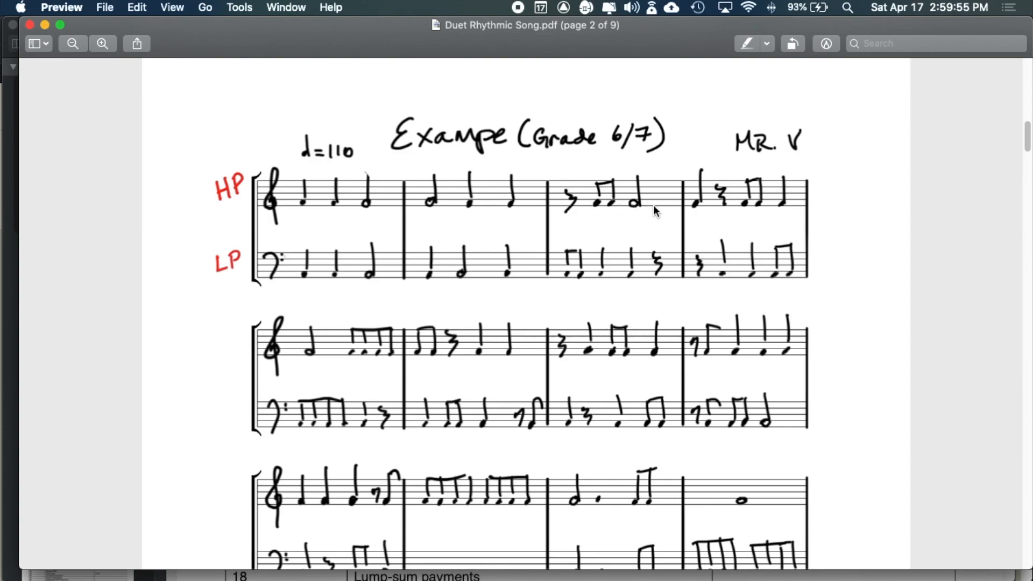
pyautogui.press('super+Tab')
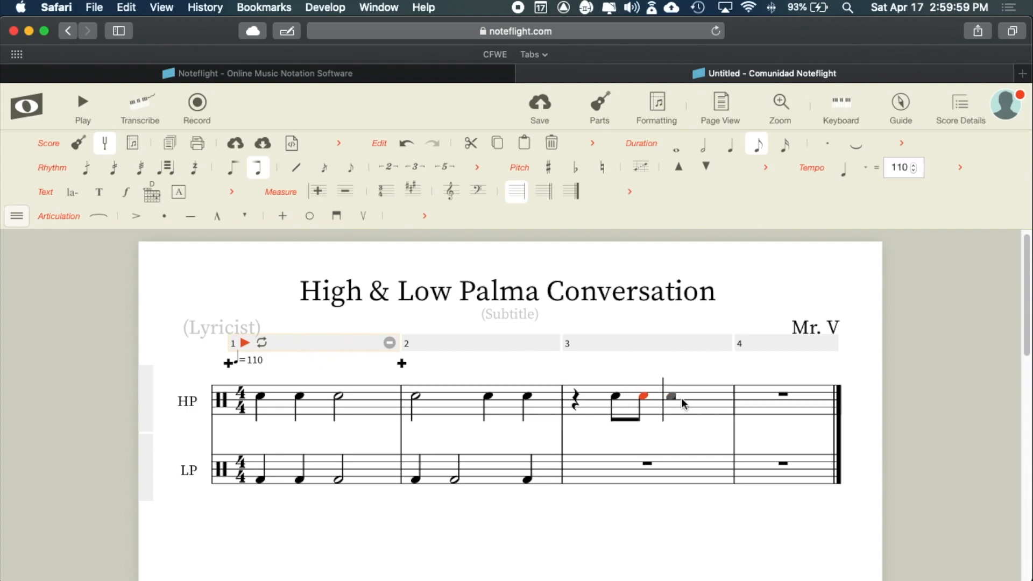
pyautogui.press('super+Tab')
pyautogui.press('super+Tab')
pyautogui.click(670, 396)
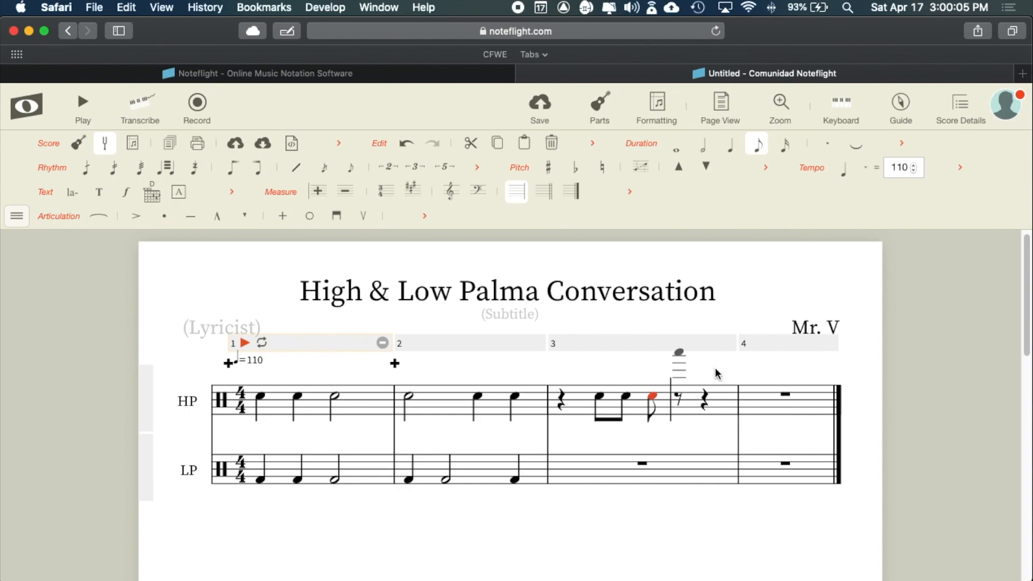
pyautogui.click(701, 154)
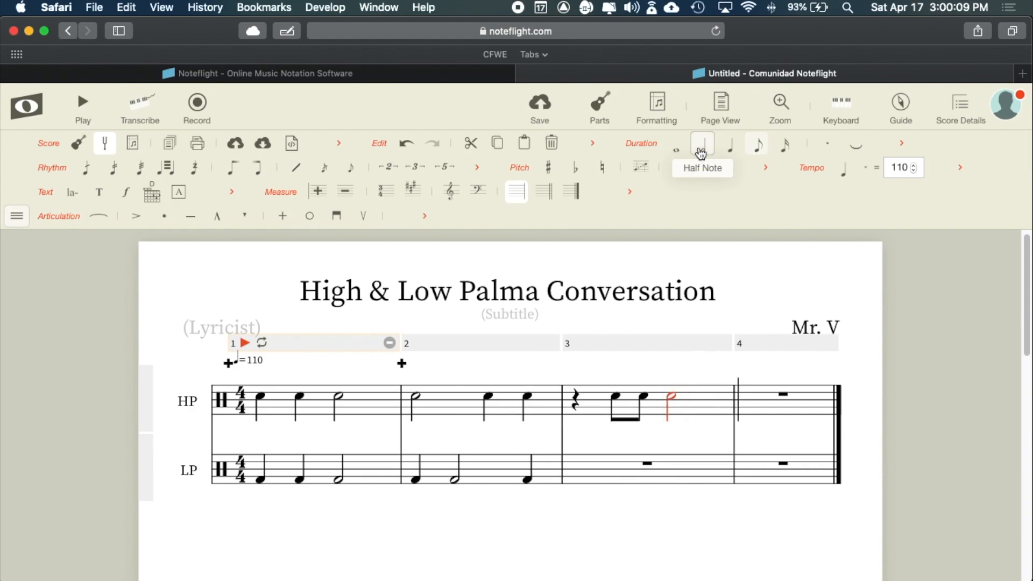
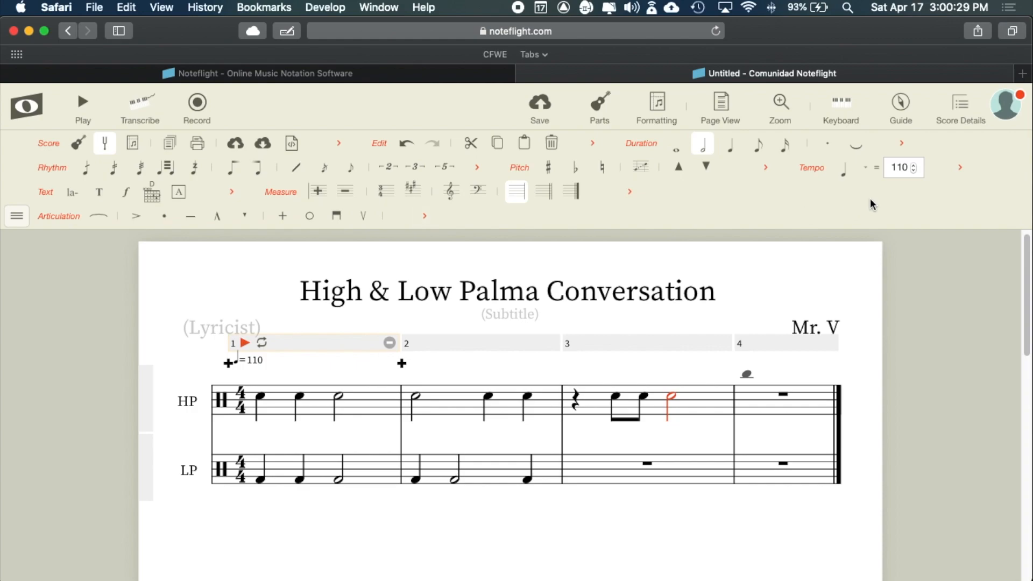
# - Open the tempo and time signature settings, then close them unchanged
pyautogui.click(962, 171)
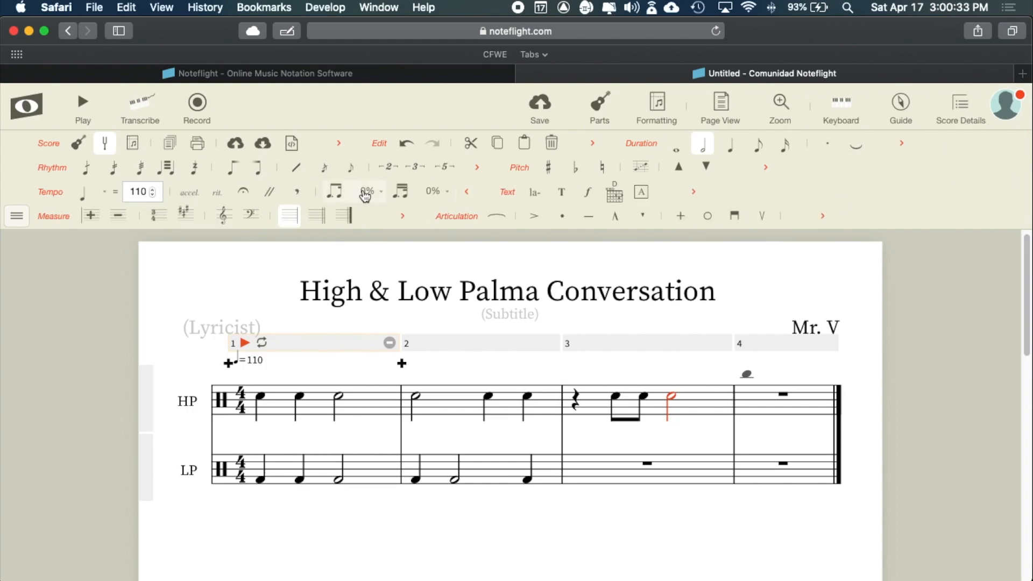
pyautogui.click(468, 193)
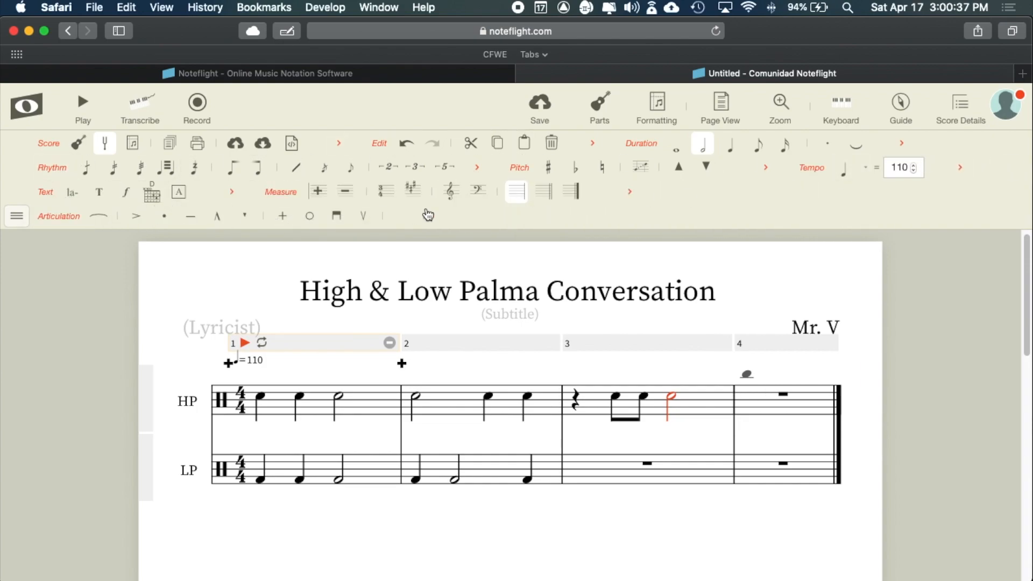
pyautogui.click(386, 200)
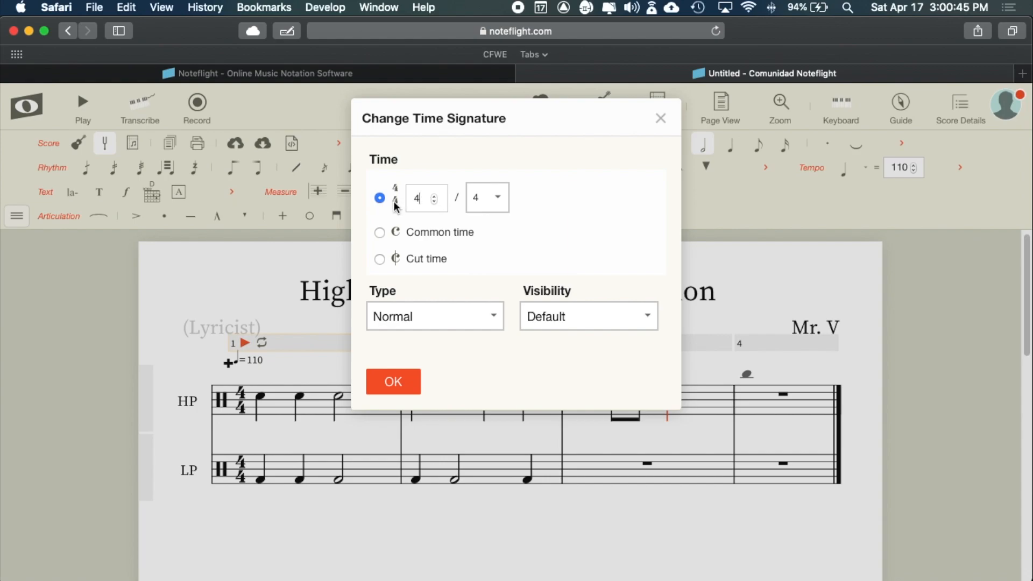
pyautogui.click(661, 119)
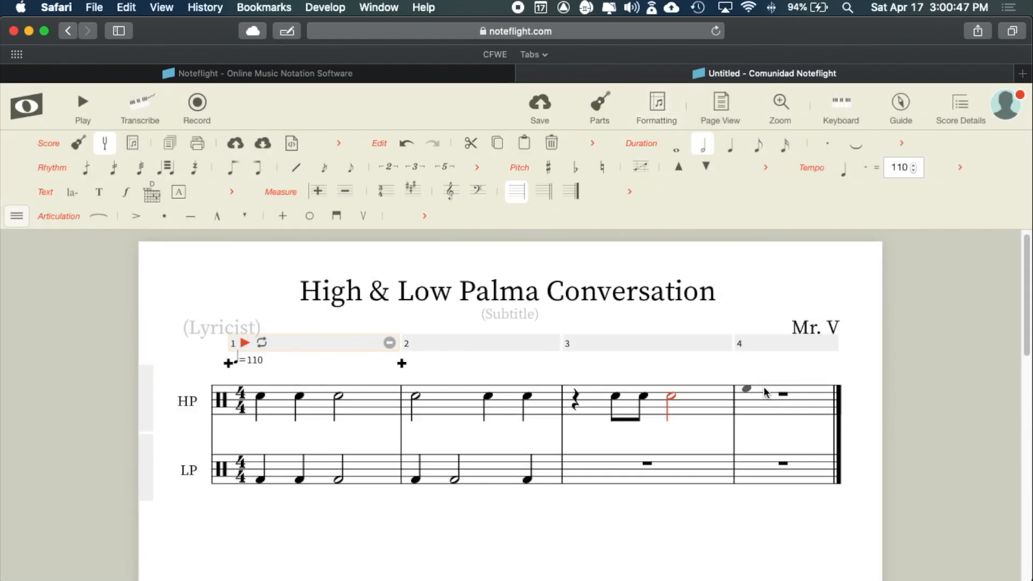
# - Check the reference PDF and enter two eighth notes at the start of LP measure 3
pyautogui.press('super+Tab')
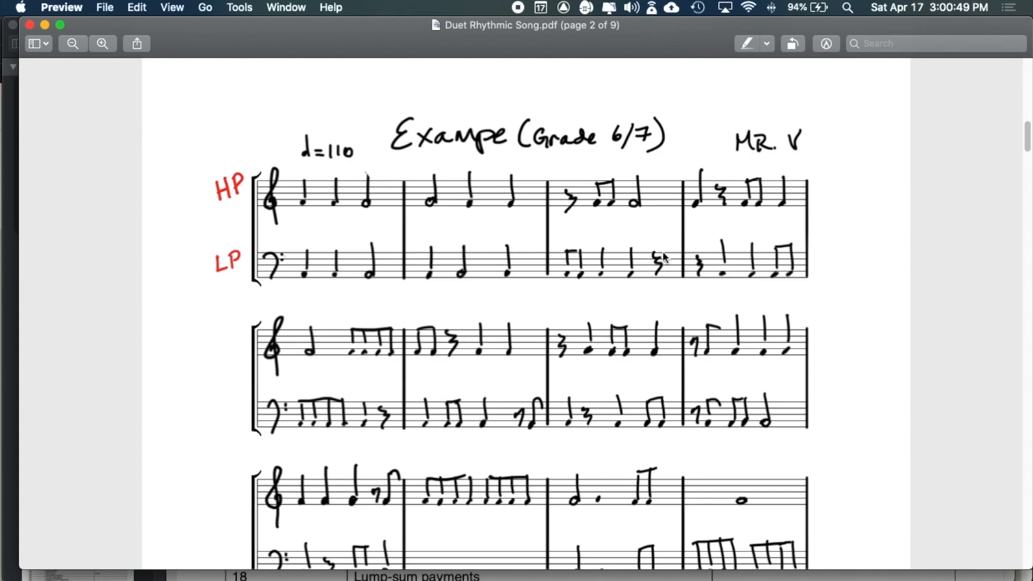
pyautogui.press('super+Tab')
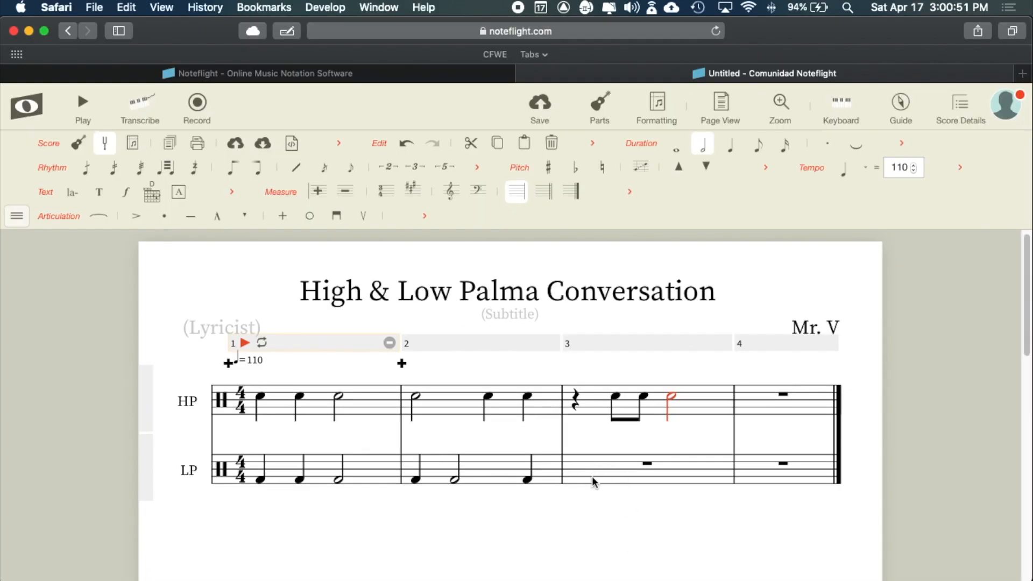
pyautogui.press('super+Tab')
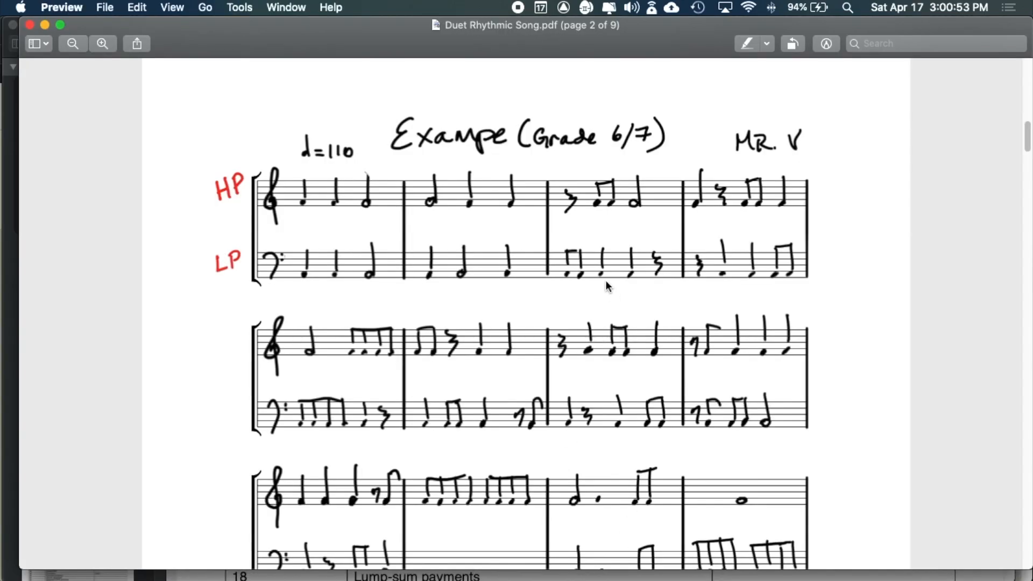
pyautogui.press('super+Tab')
pyautogui.click(575, 481)
pyautogui.click(577, 480)
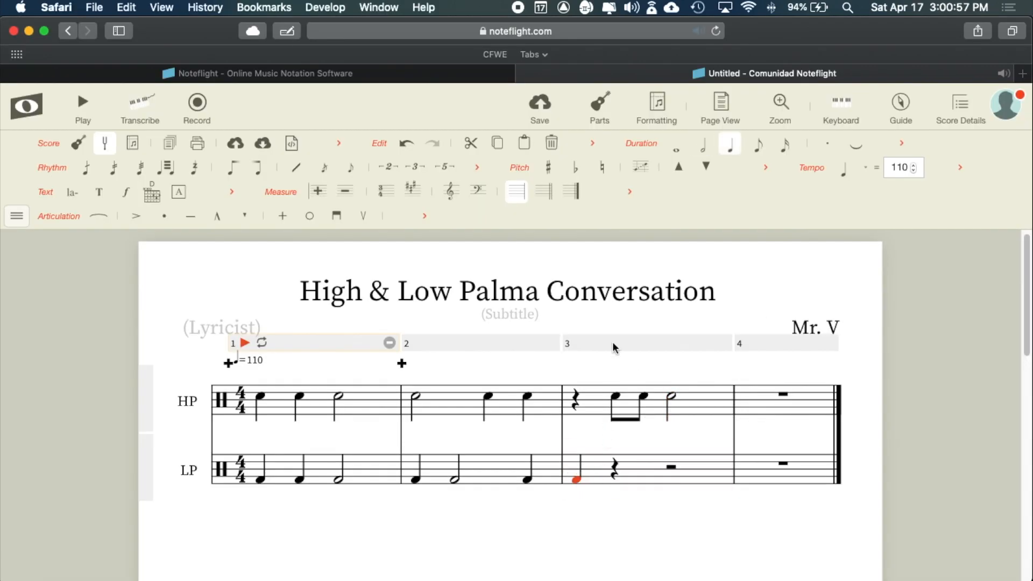
pyautogui.click(759, 150)
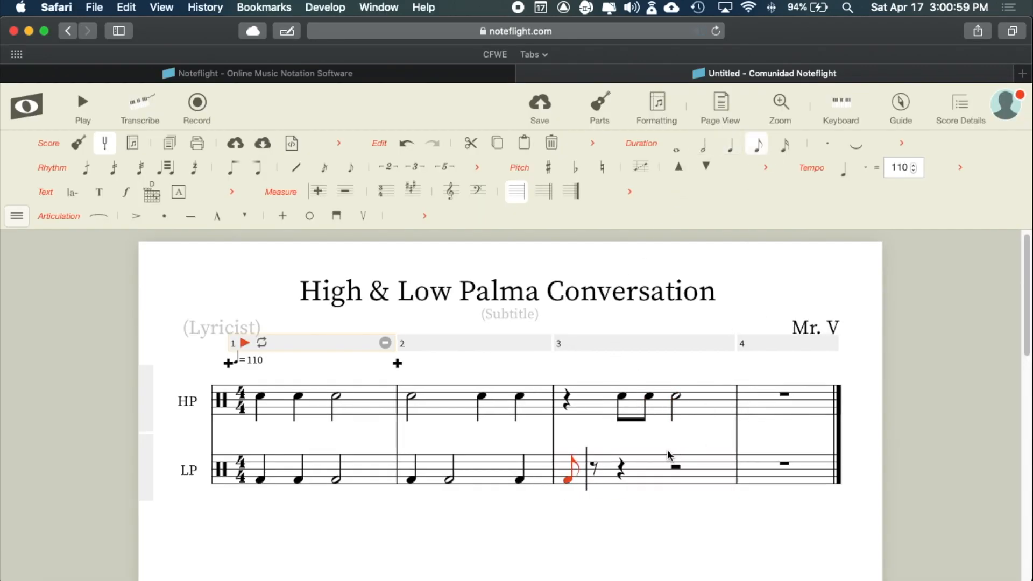
pyautogui.click(594, 479)
# - Add two quarter notes after the eighth-note pair in LP measure 3
pyautogui.press('super+Tab')
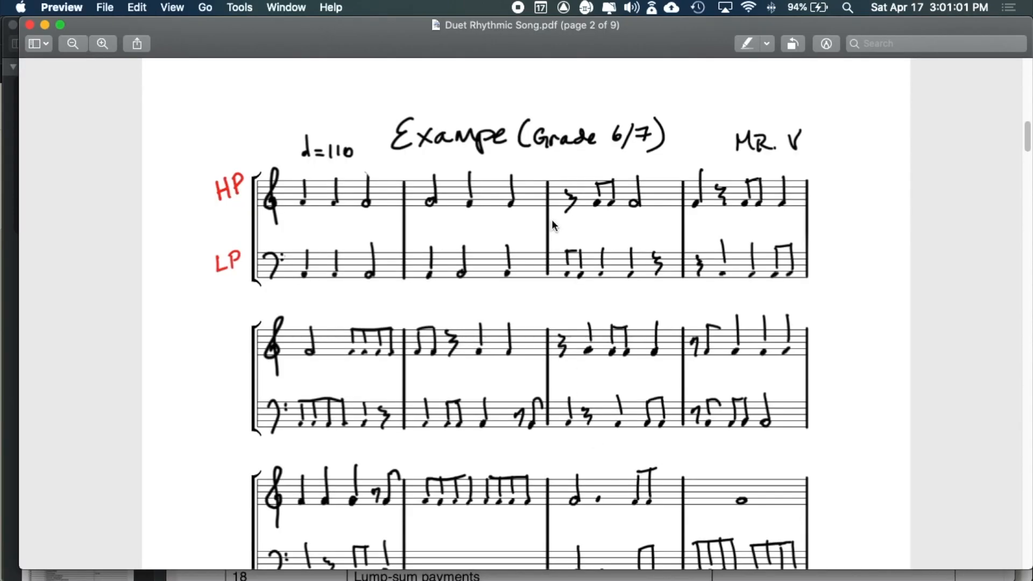
pyautogui.press('super+Tab')
pyautogui.click(620, 479)
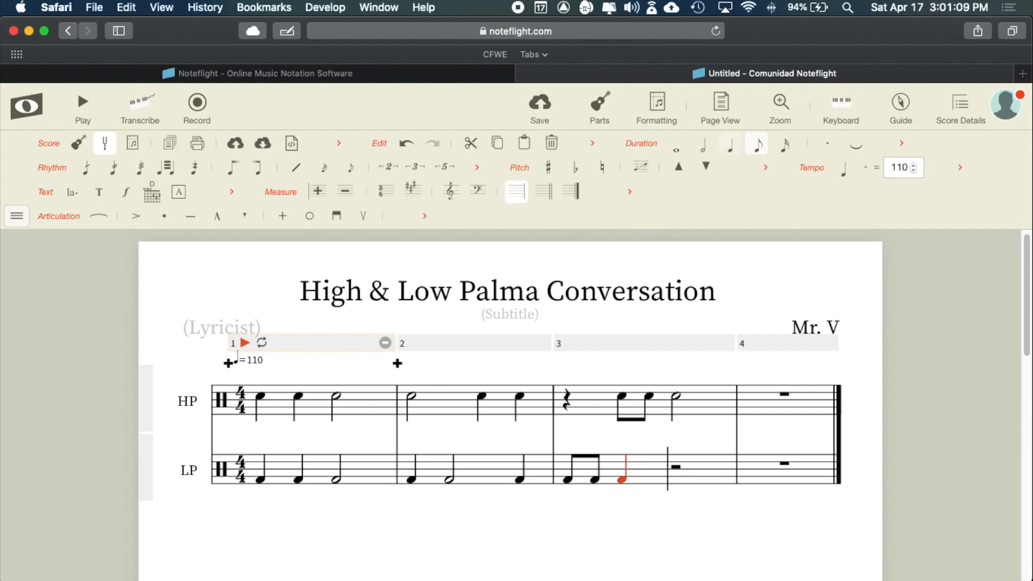
pyautogui.press('5')
pyautogui.press('super+Tab')
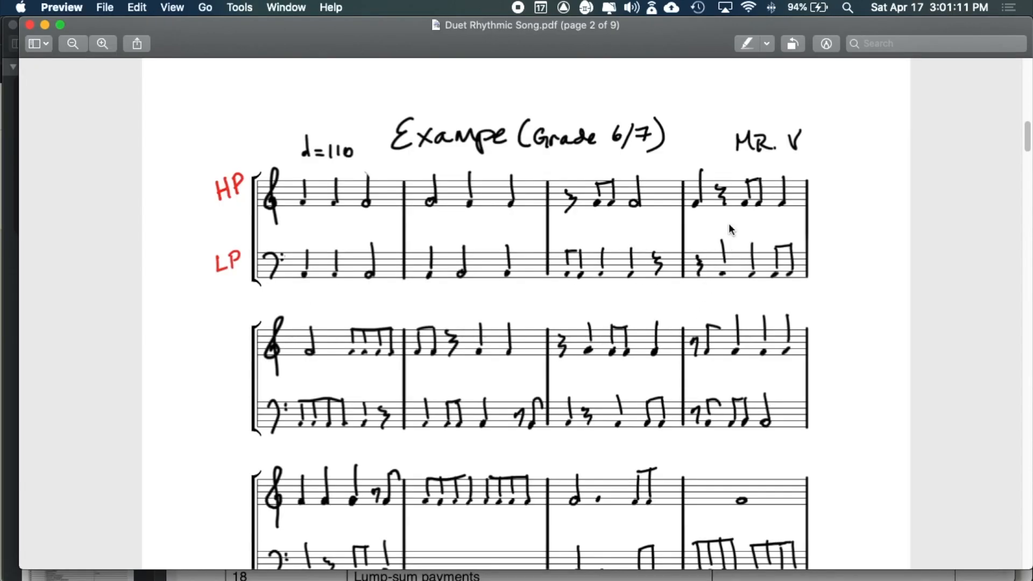
pyautogui.press('super+Tab')
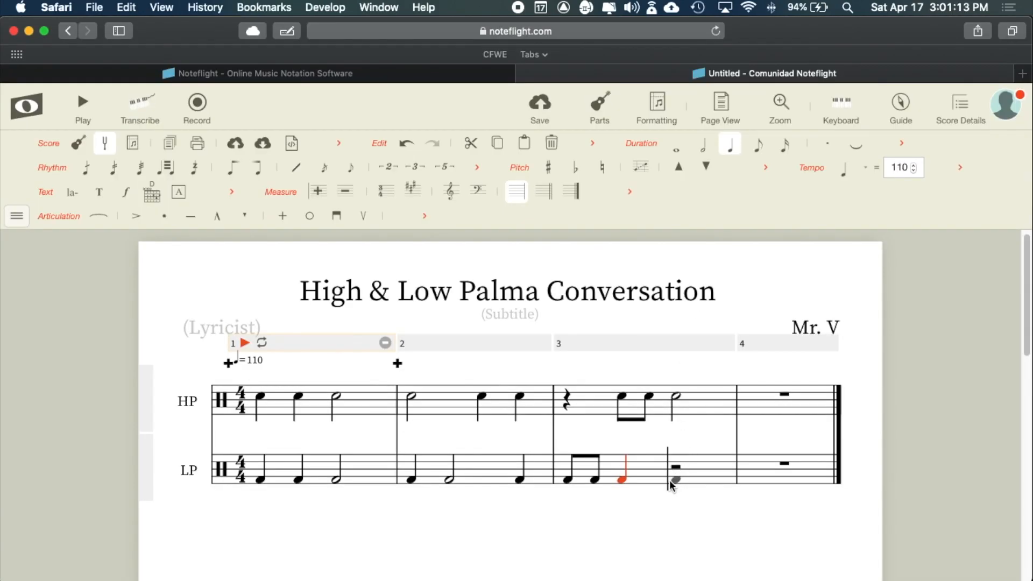
pyautogui.click(678, 480)
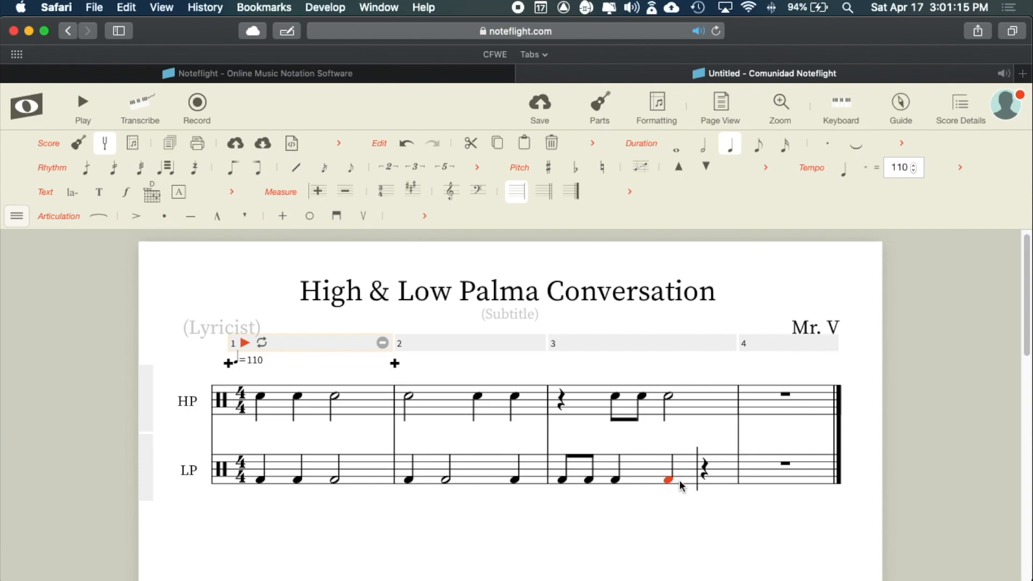
pyautogui.press('super+Tab')
pyautogui.press('super+Tab')
# - Play the duet, stop to click HP measures 1 and 2, replay it, then view Duet Rhythmic Song.pdf
pyautogui.click(83, 105)
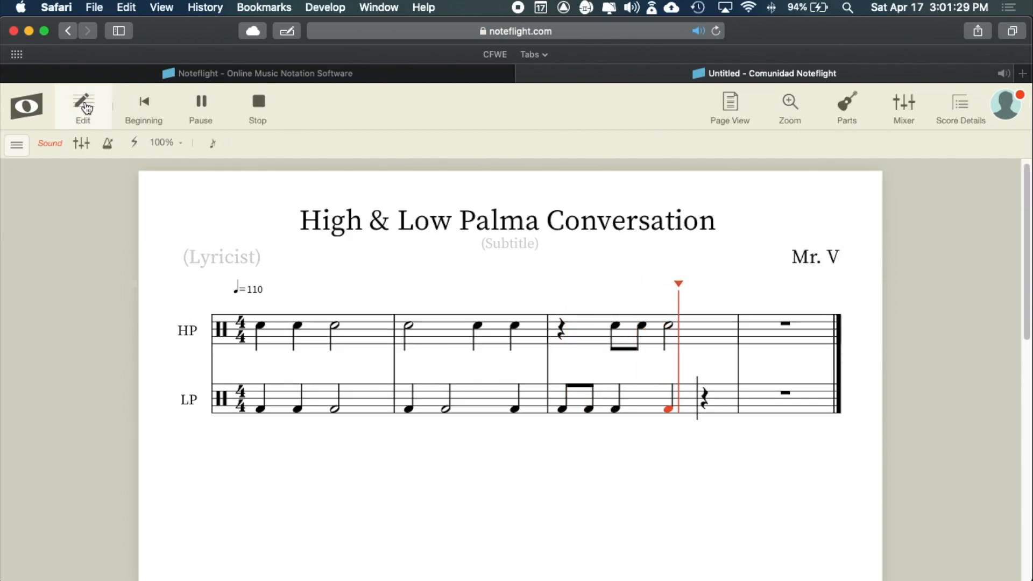
pyautogui.click(249, 102)
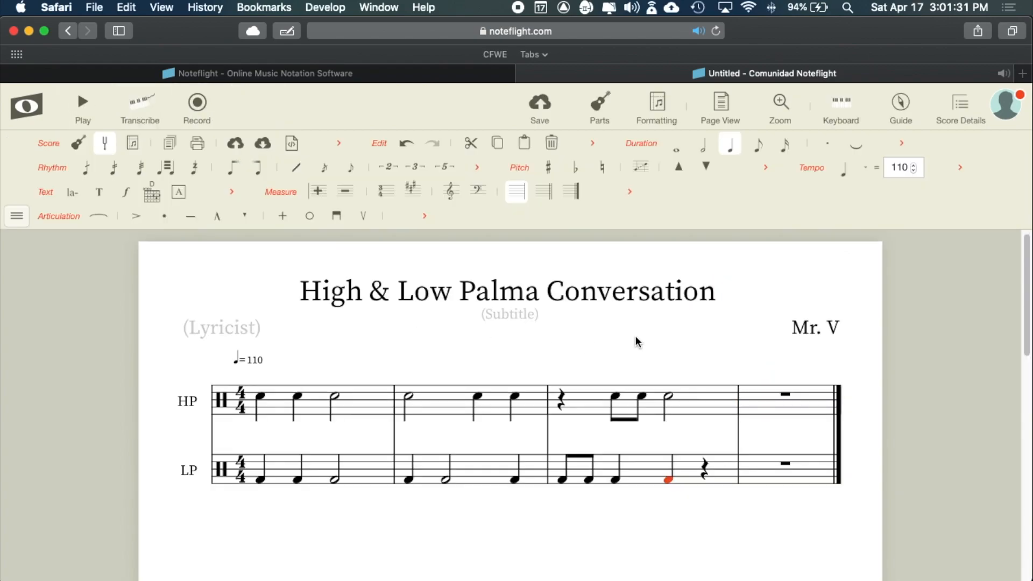
pyautogui.click(275, 395)
pyautogui.click(340, 441)
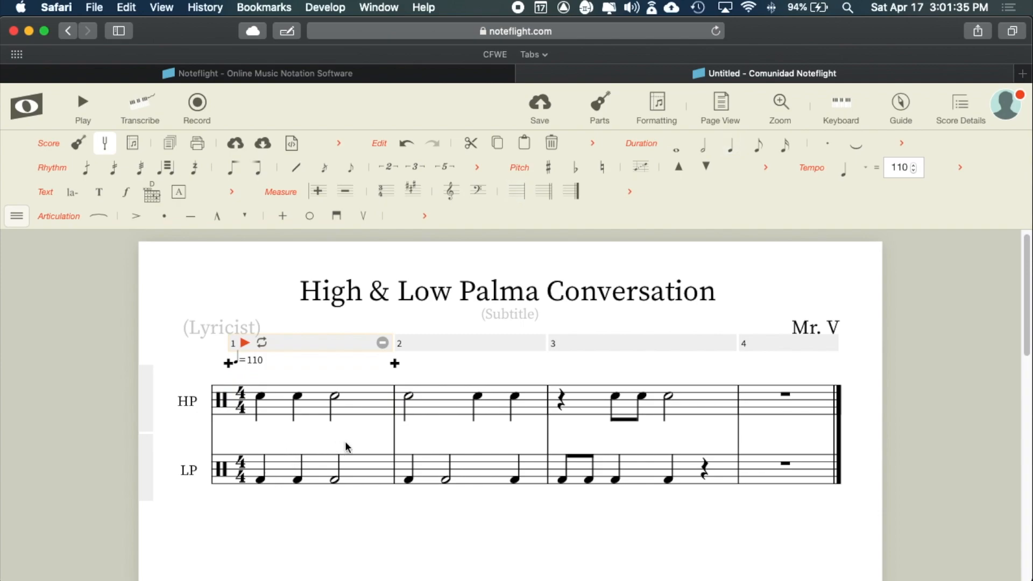
pyautogui.click(441, 382)
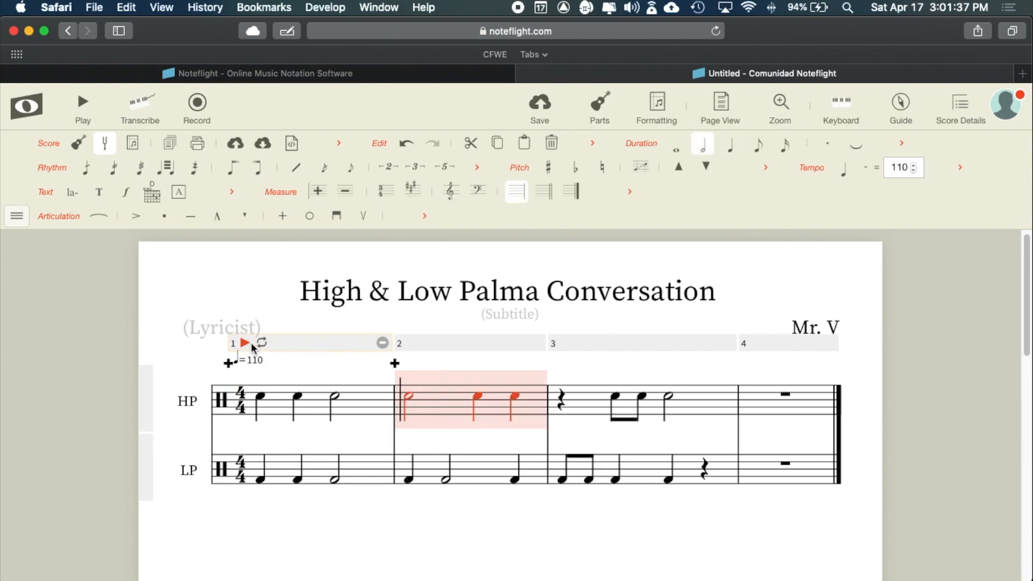
pyautogui.click(268, 397)
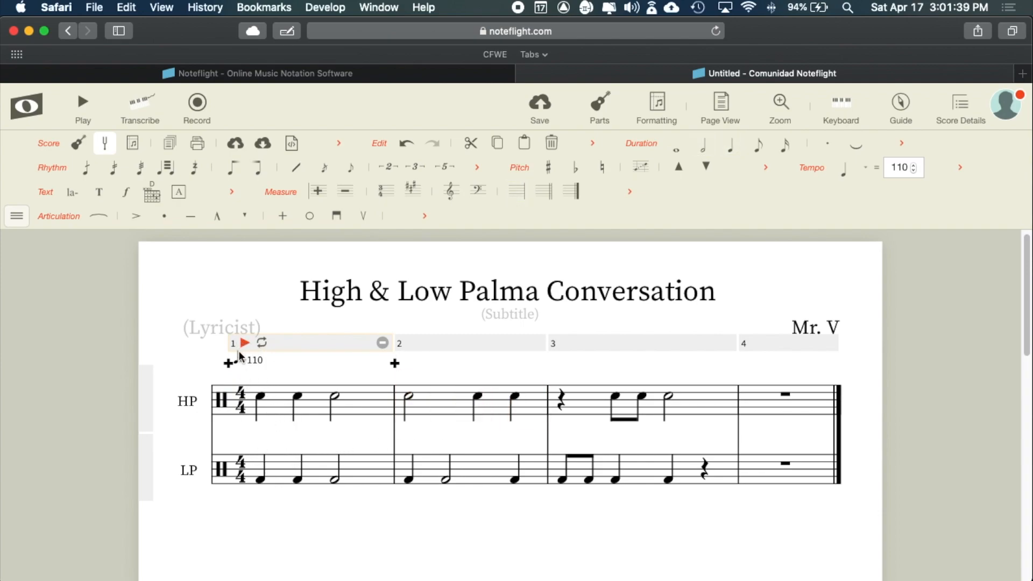
pyautogui.click(83, 103)
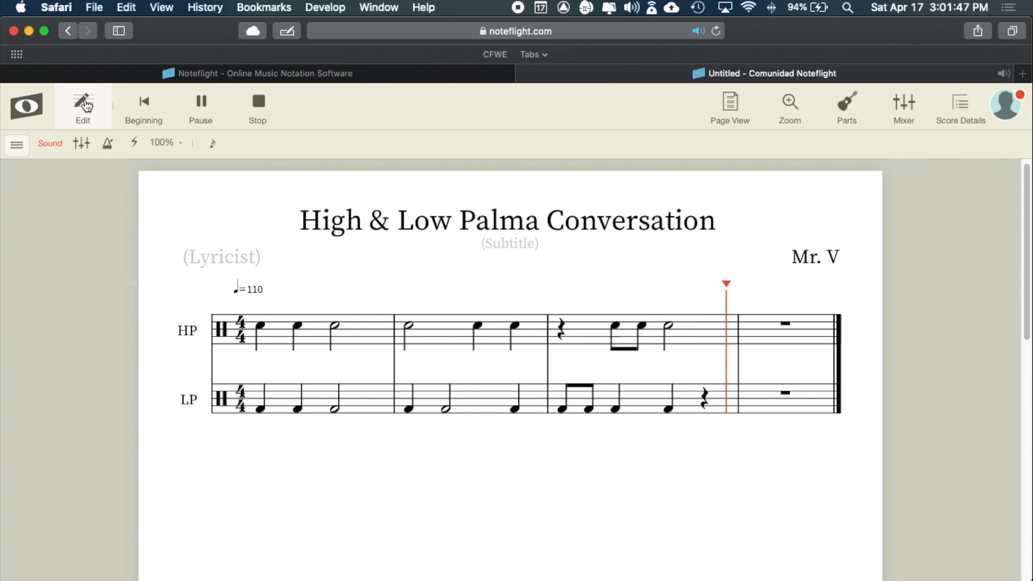
pyautogui.press('super+Tab')
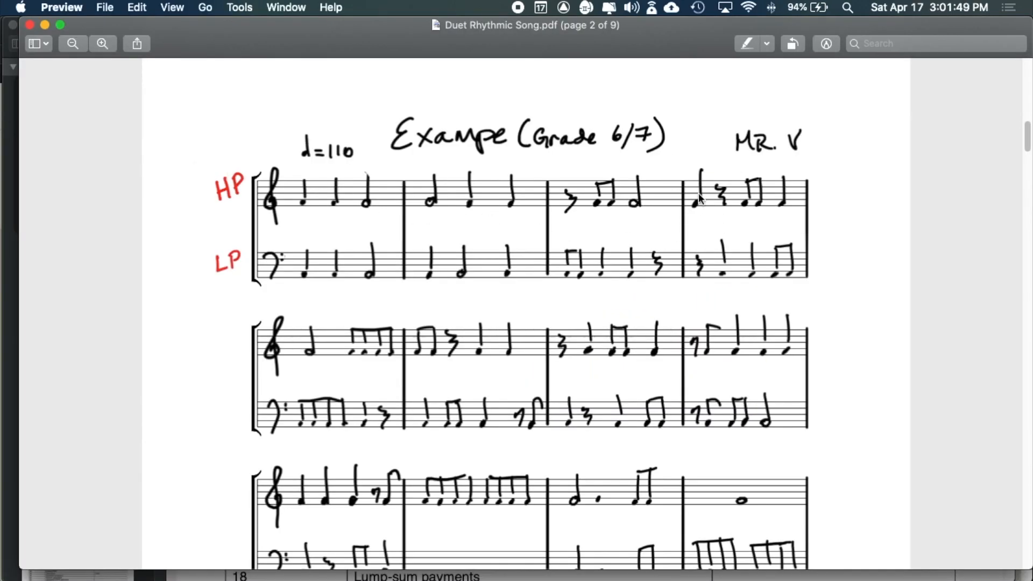
# - Start HP measure 4 with a quarter note, raise its pitch, and select the following quarter rest
pyautogui.press('super+Tab')
pyautogui.click(755, 408)
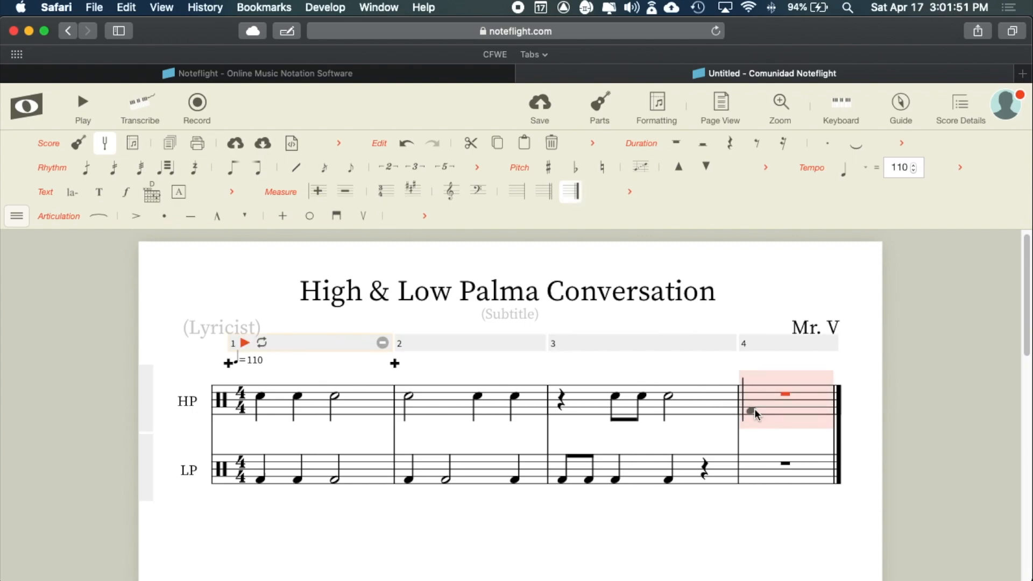
pyautogui.click(753, 409)
pyautogui.press('super+Tab')
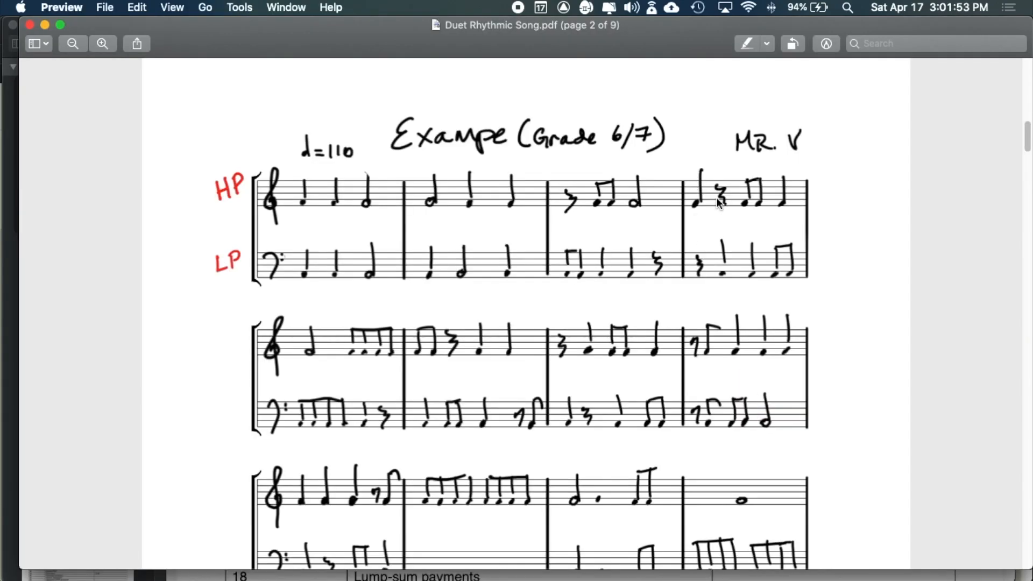
pyautogui.press('super+Tab')
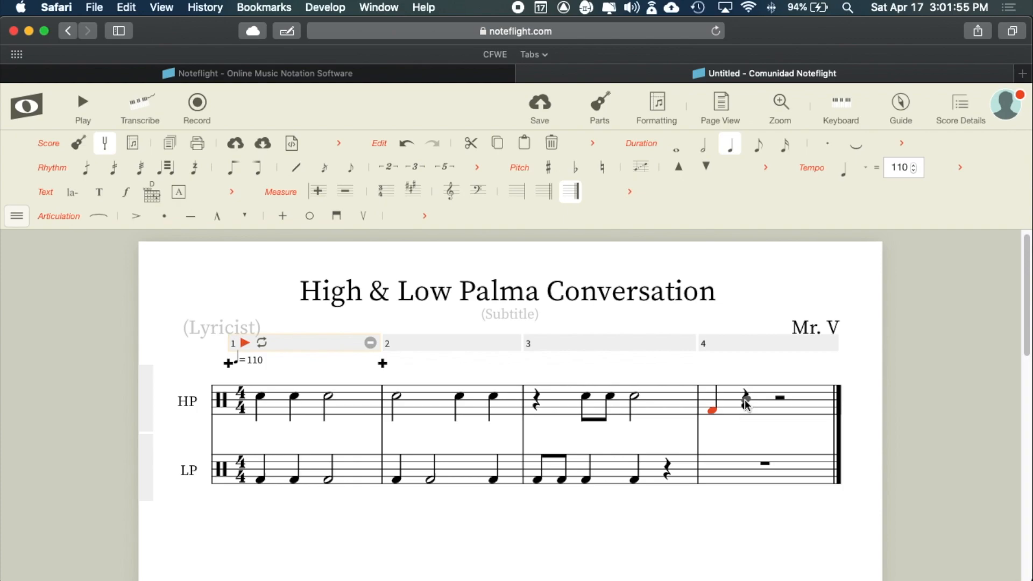
pyautogui.press('super+Tab')
pyautogui.press('super+Tab')
pyautogui.click(780, 408)
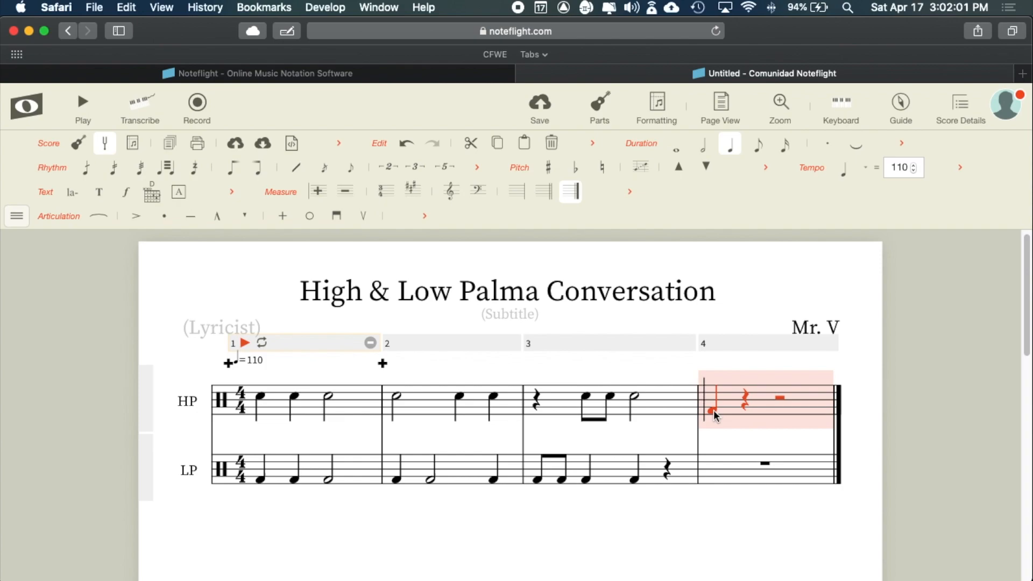
pyautogui.moveTo(714, 410); pyautogui.dragTo(715, 397)
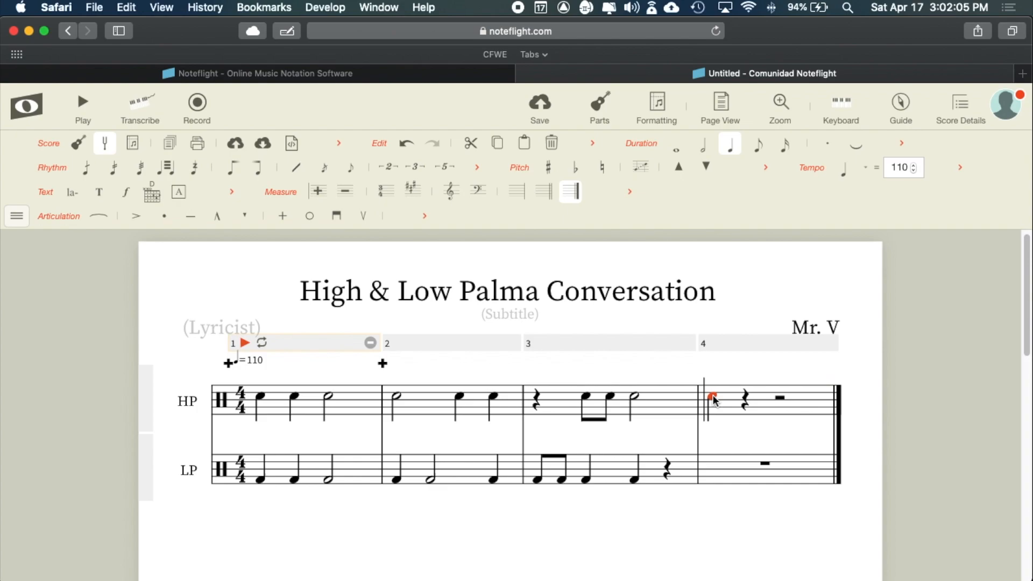
pyautogui.click(746, 403)
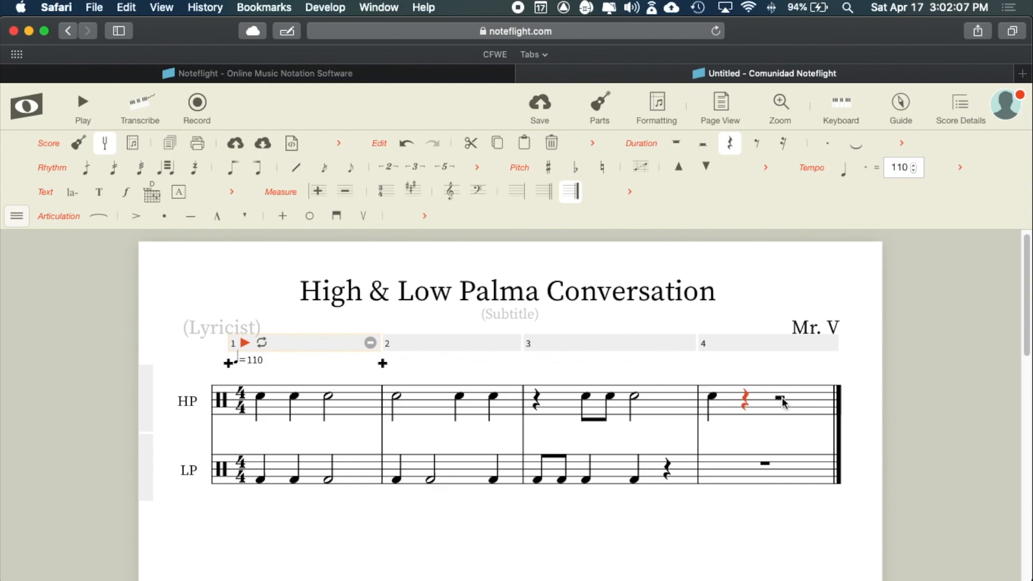
# - Add two eighth notes on beat 3 of HP measure 4 and end it with a quarter note
pyautogui.press('super+Tab')
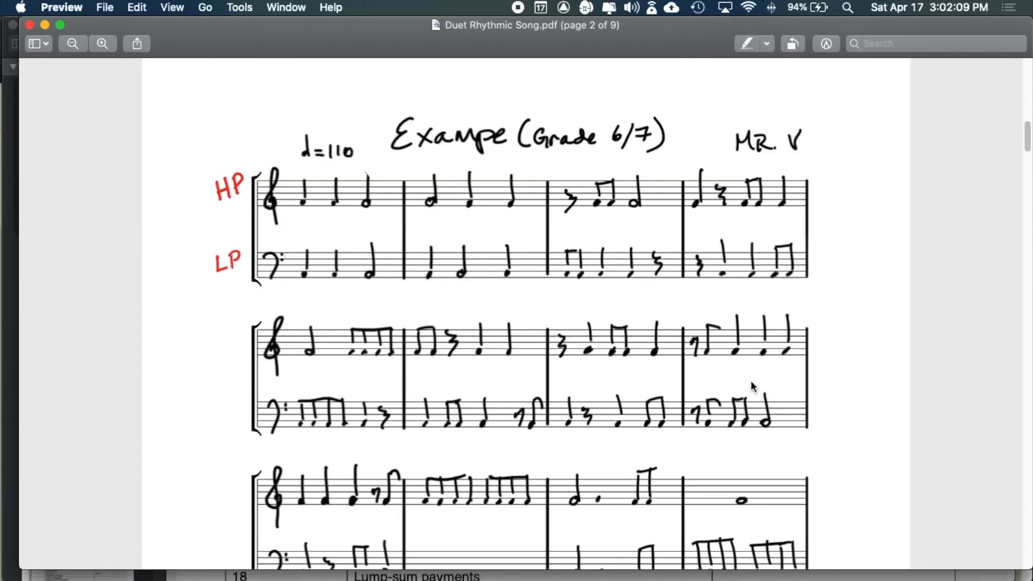
pyautogui.press('super+Tab')
pyautogui.click(776, 399)
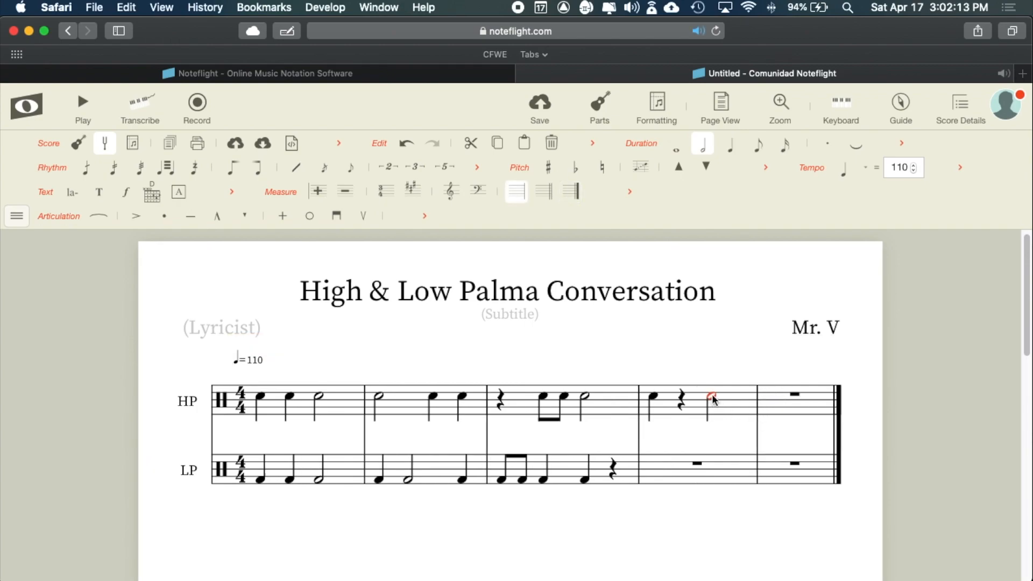
pyautogui.click(758, 144)
pyautogui.press('super+Tab')
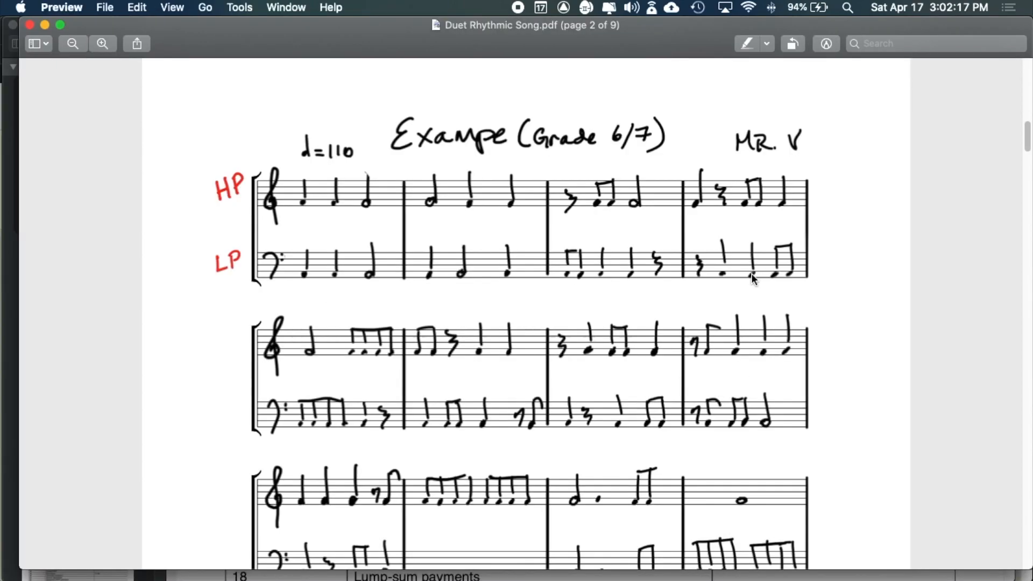
pyautogui.press('super+Tab')
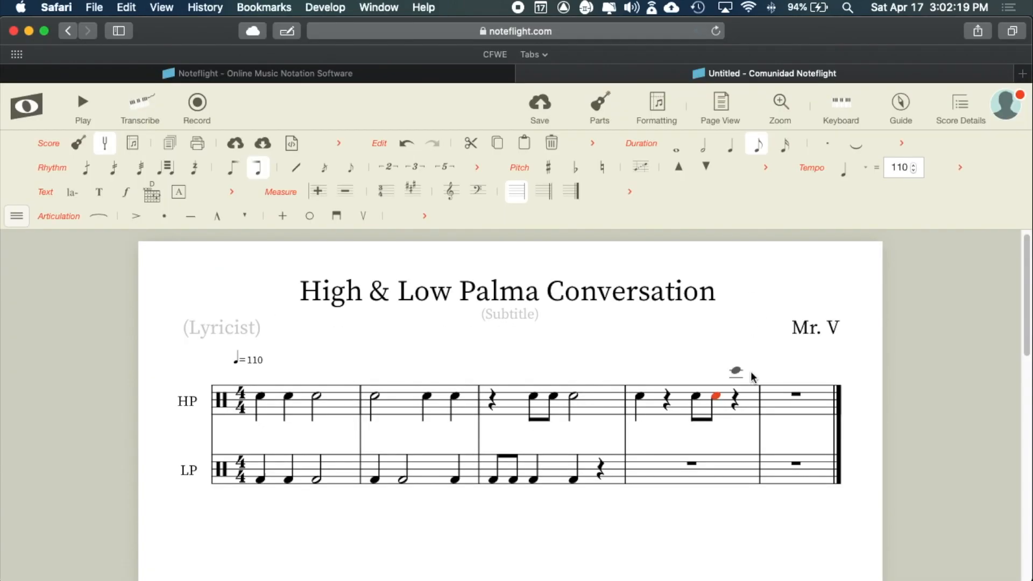
pyautogui.click(740, 401)
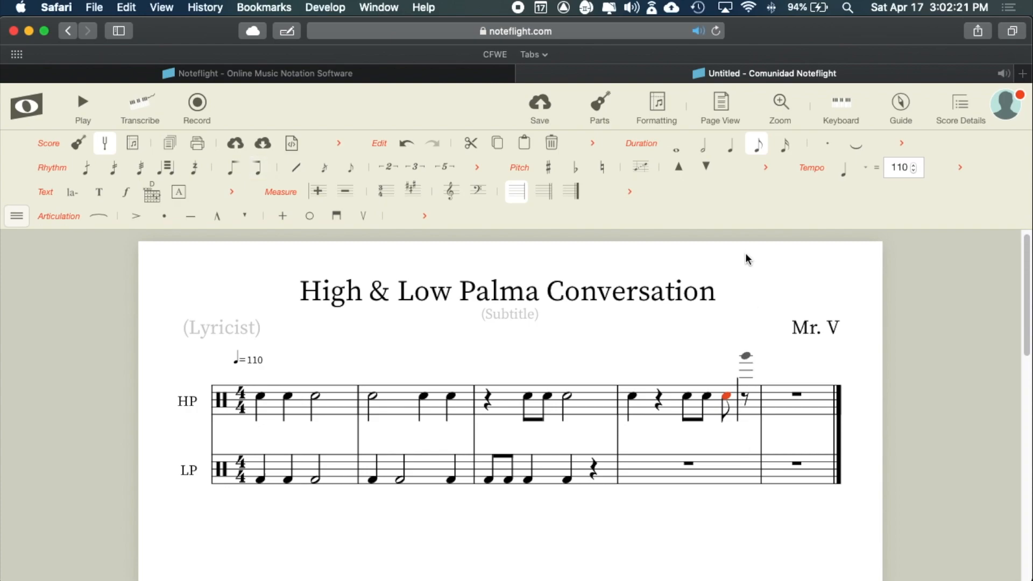
pyautogui.click(734, 152)
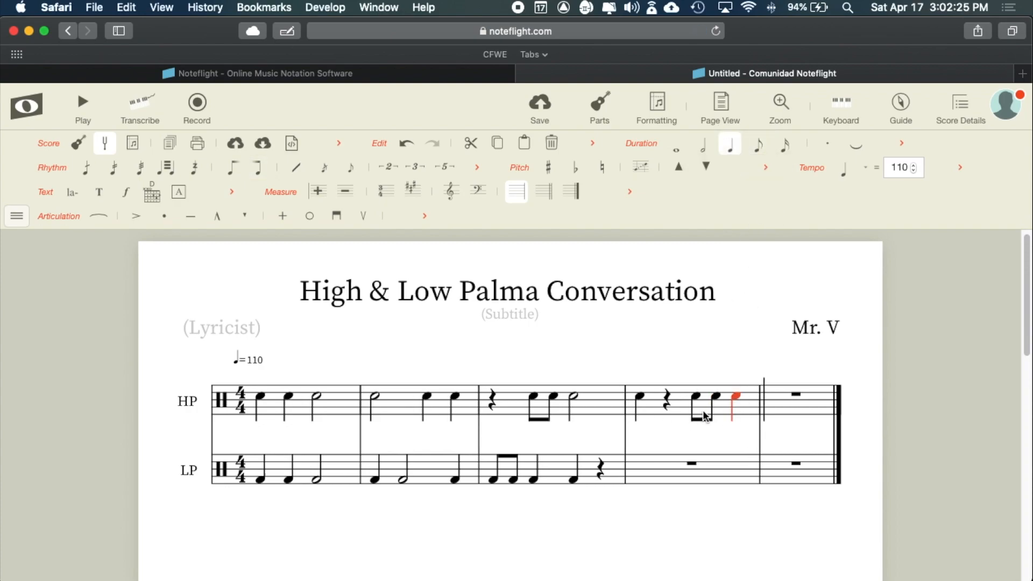
pyautogui.press('super+Tab')
pyautogui.press('super+Tab')
pyautogui.press('super+Tab')
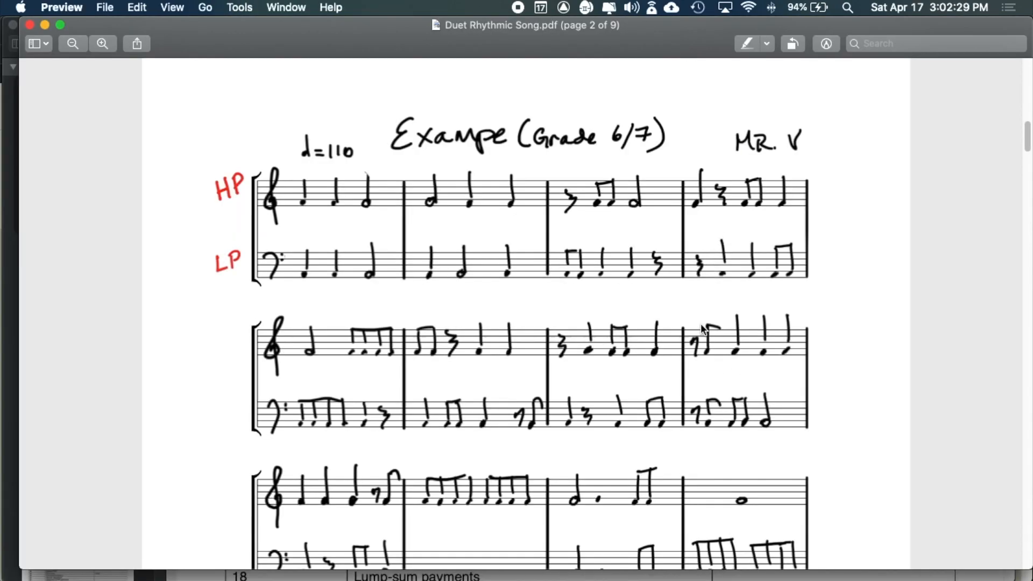
pyautogui.press('super+Tab')
# - Begin LP measure 4 with a quarter rest
pyautogui.click(641, 467)
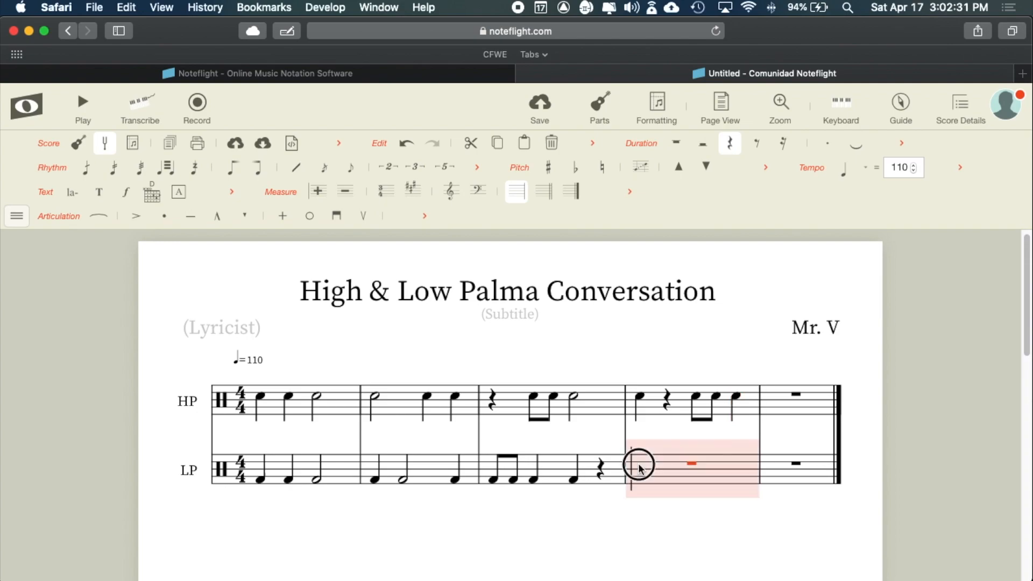
pyautogui.click(639, 465)
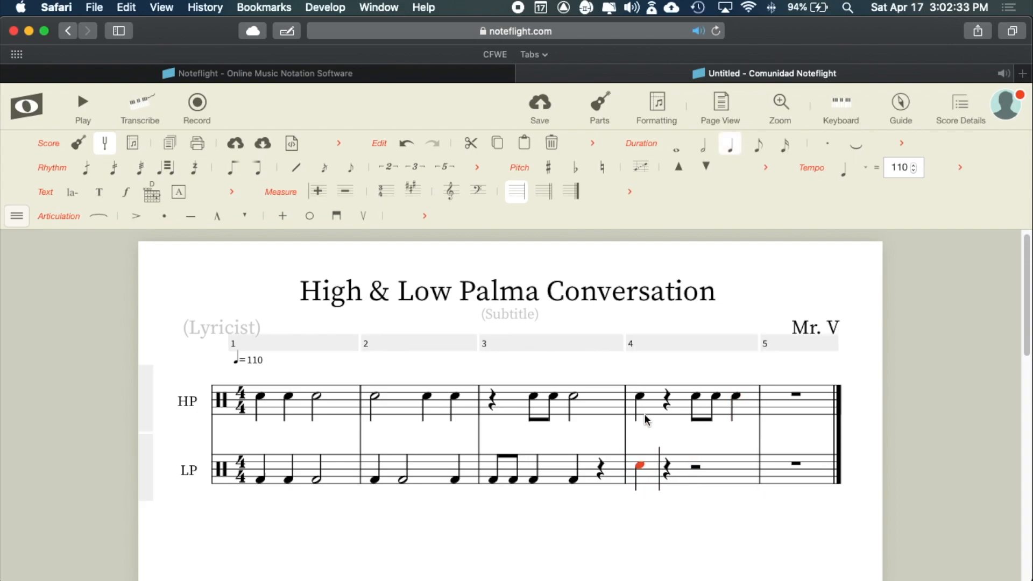
pyautogui.press('super+Tab')
pyautogui.press('super+Tab')
pyautogui.click(552, 143)
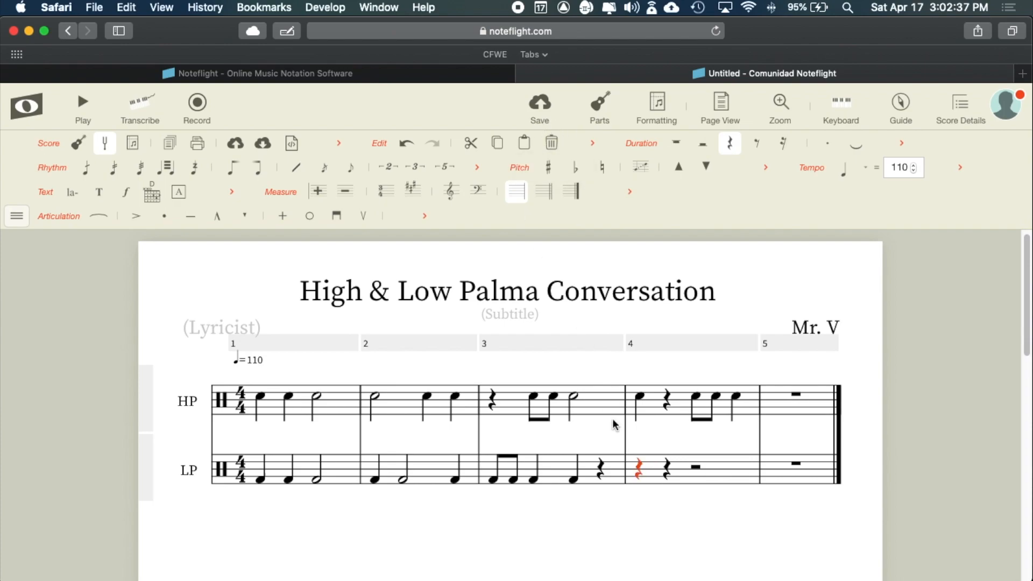
pyautogui.press('super+Tab')
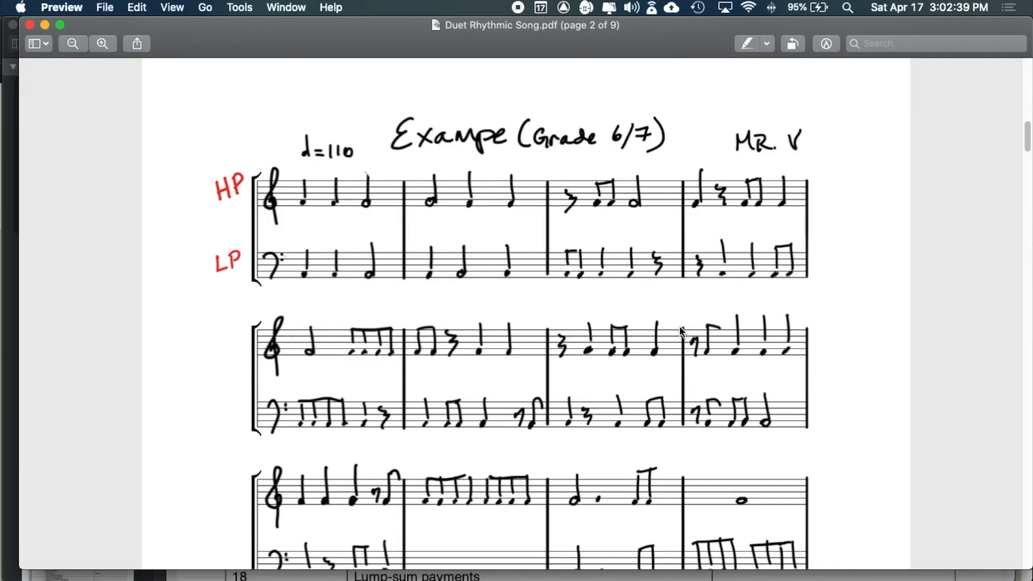
pyautogui.press('super+Tab')
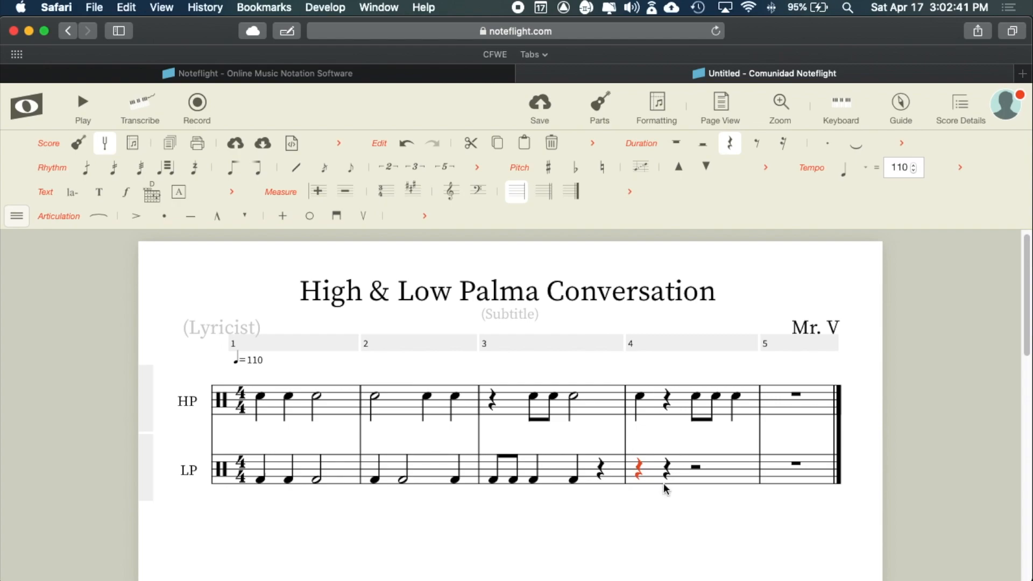
# - Add two quarters and two eighths to LP measure 4, raising the final eighth one step
pyautogui.click(666, 480)
pyautogui.press('super+Tab')
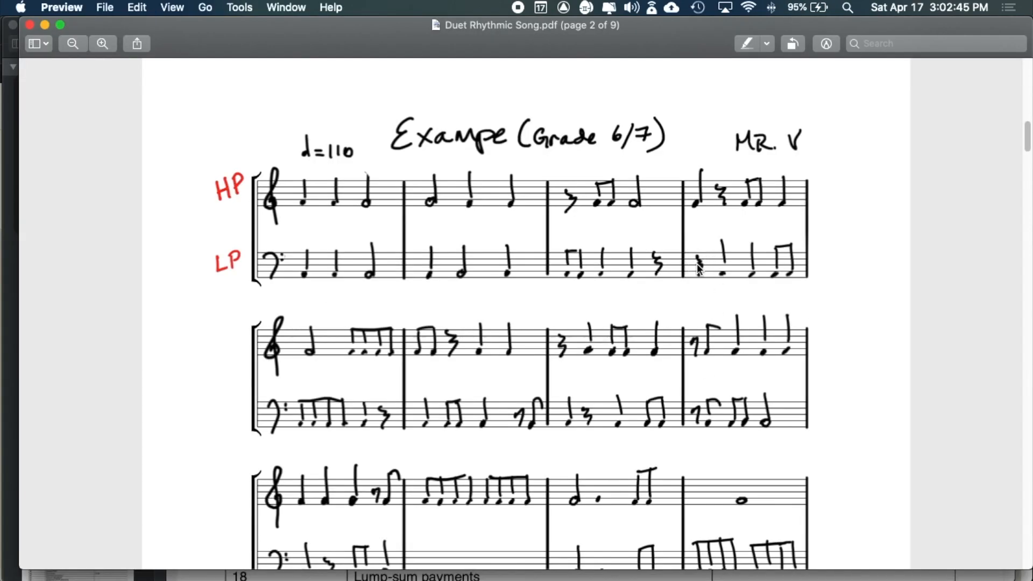
pyautogui.press('super+Tab')
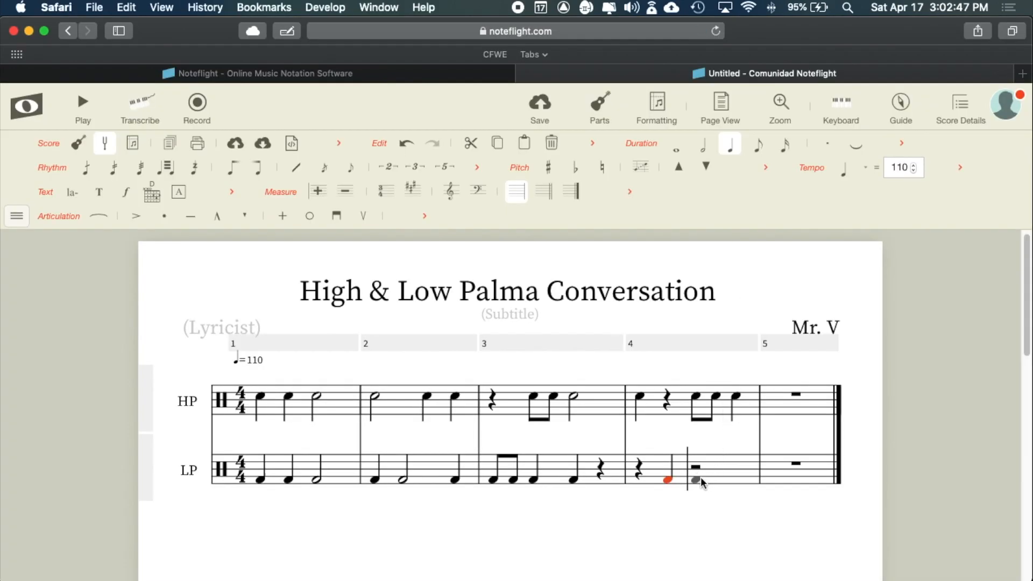
pyautogui.click(696, 479)
pyautogui.press('super+Tab')
pyautogui.press('super+Tab')
pyautogui.click(735, 479)
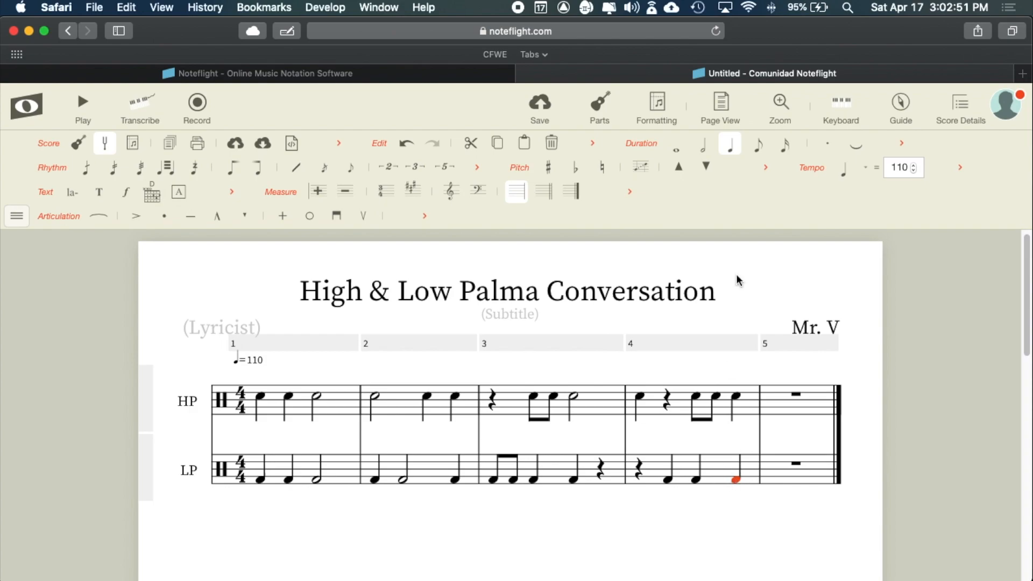
pyautogui.click(758, 144)
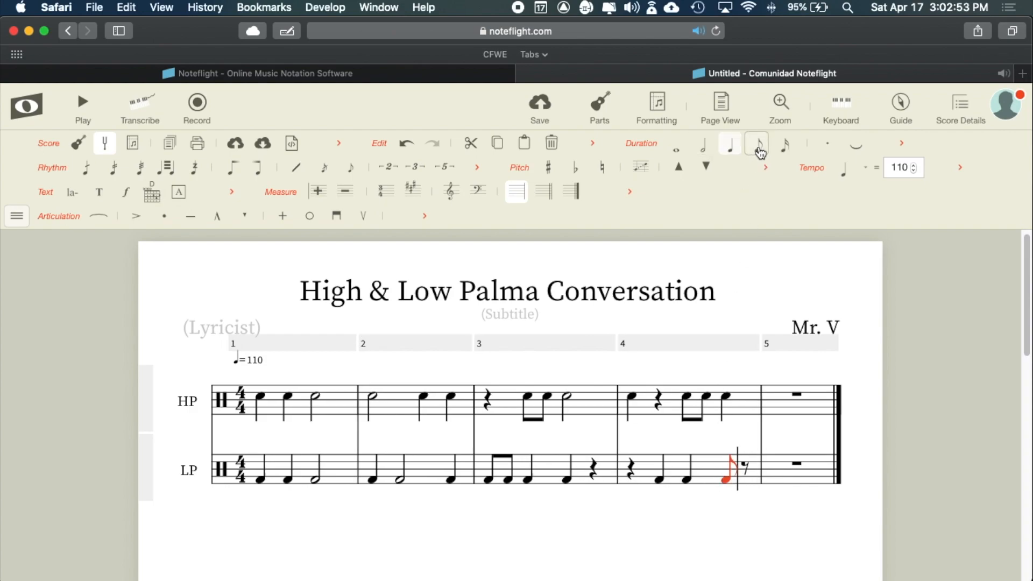
pyautogui.click(745, 480)
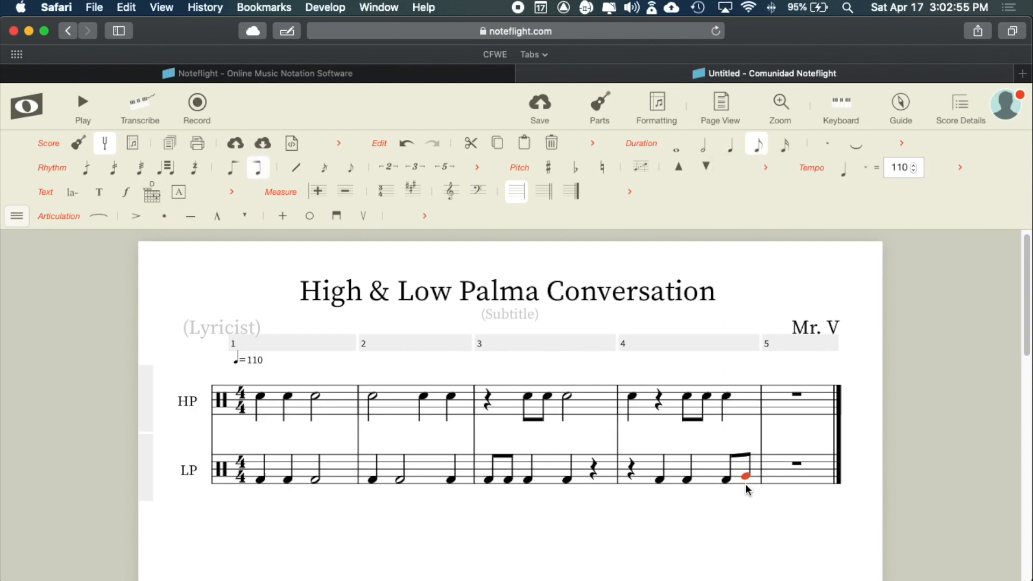
pyautogui.moveTo(747, 476)
pyautogui.mouseDown()
pyautogui.moveTo(748, 461)
pyautogui.moveTo(748, 481)
pyautogui.mouseUp()
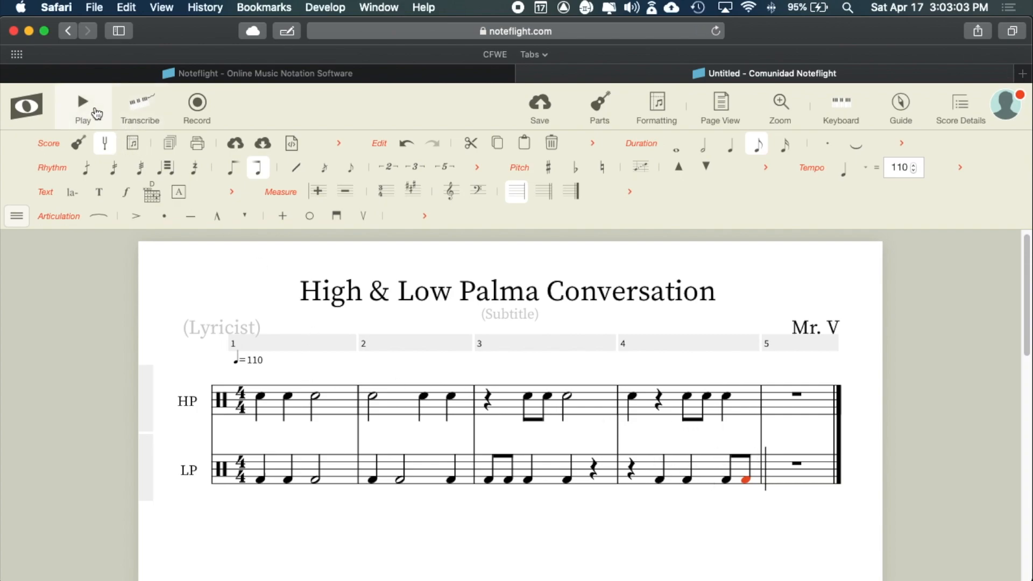
# - Play the duet, stop it, and restart playback from measure 1 to hear measures 1–4
pyautogui.click(83, 104)
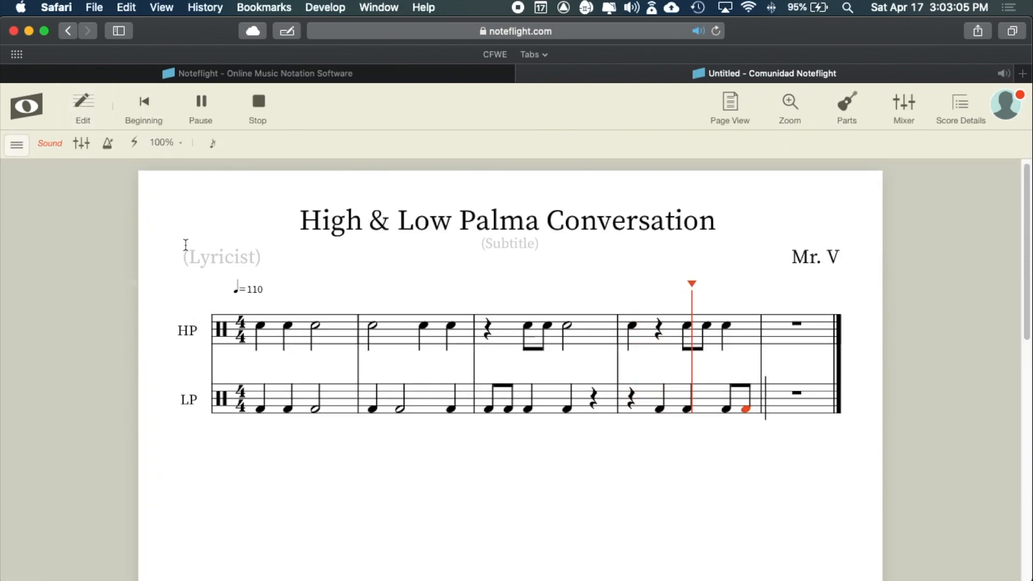
pyautogui.click(145, 108)
pyautogui.click(83, 104)
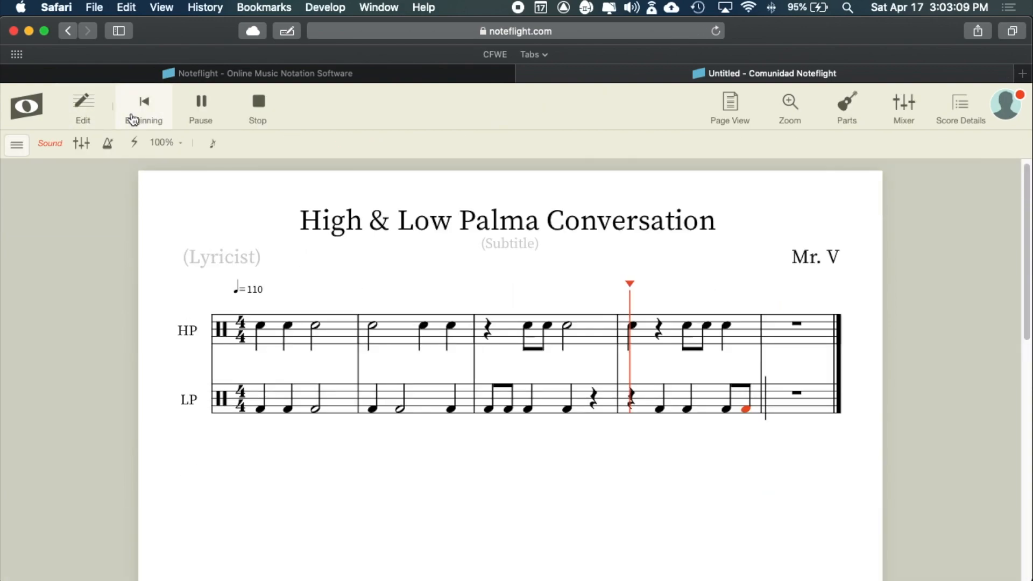
pyautogui.click(146, 107)
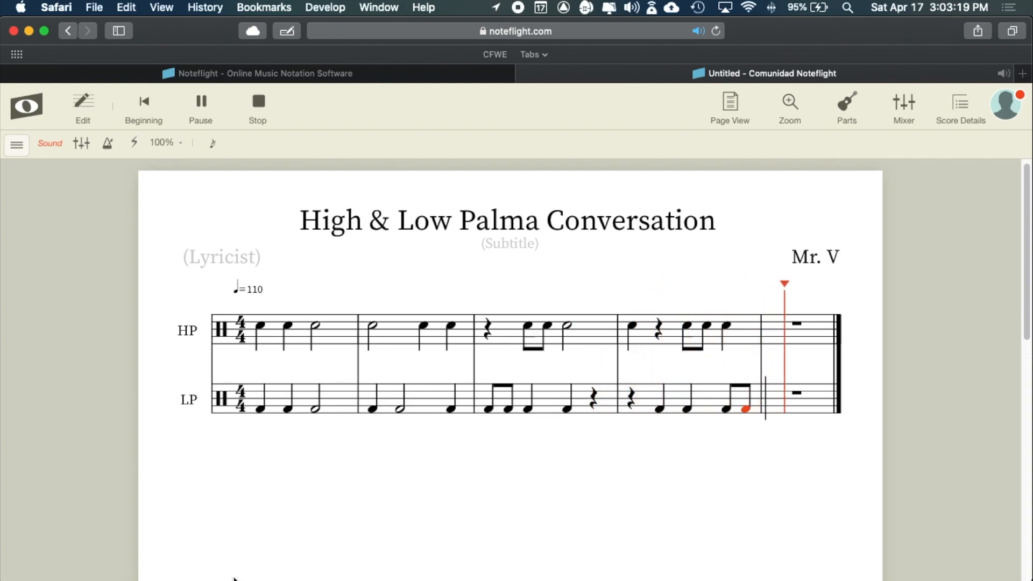
# - Compare with the reference PDF and enter a half note at the start of HP measure 5
pyautogui.press('super+Tab')
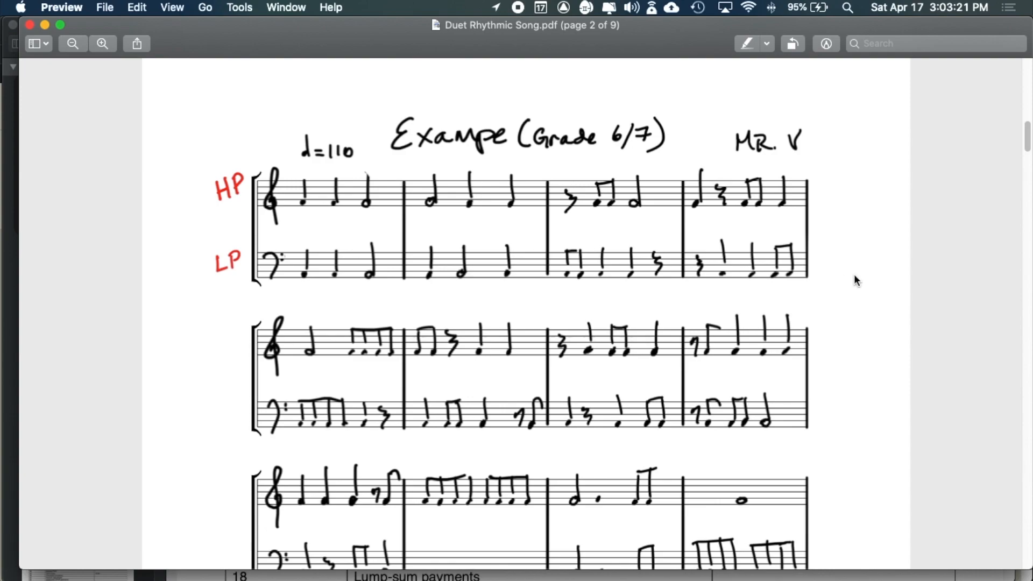
pyautogui.press('super+Tab')
pyautogui.press('super+Tab')
pyautogui.press('super+Tab')
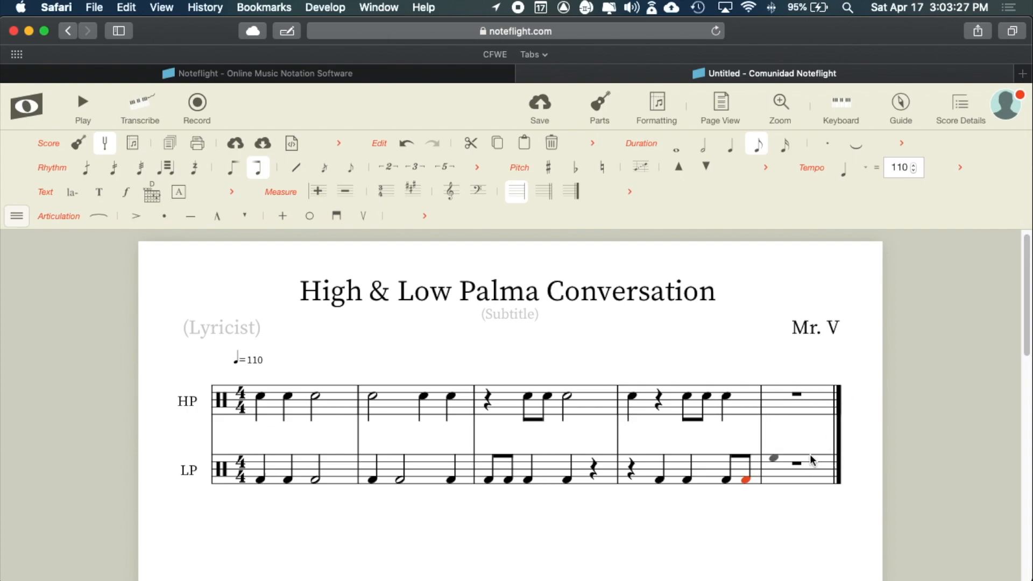
pyautogui.press('super+Tab')
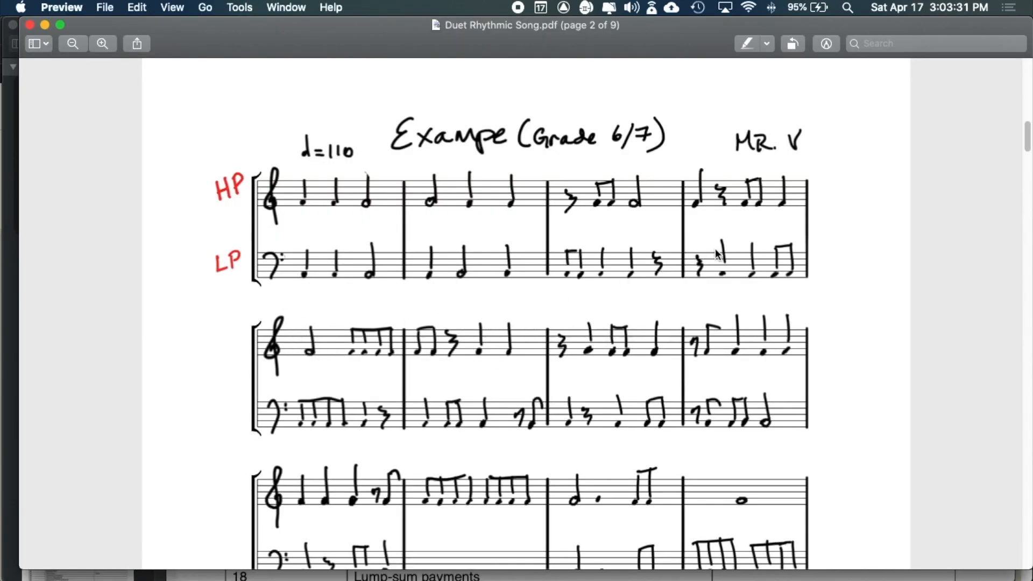
pyautogui.press('super+Tab')
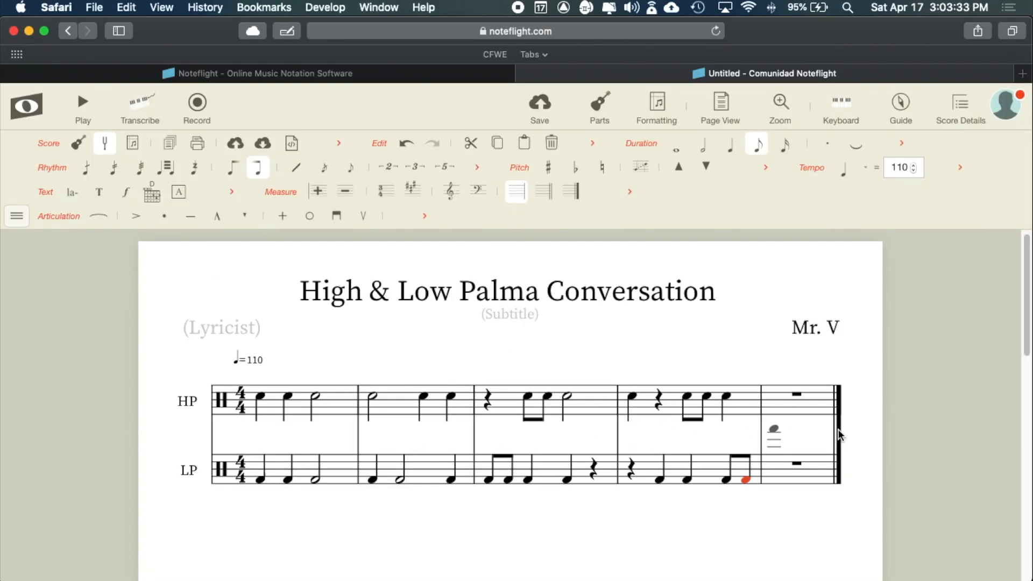
pyautogui.press('super+Tab')
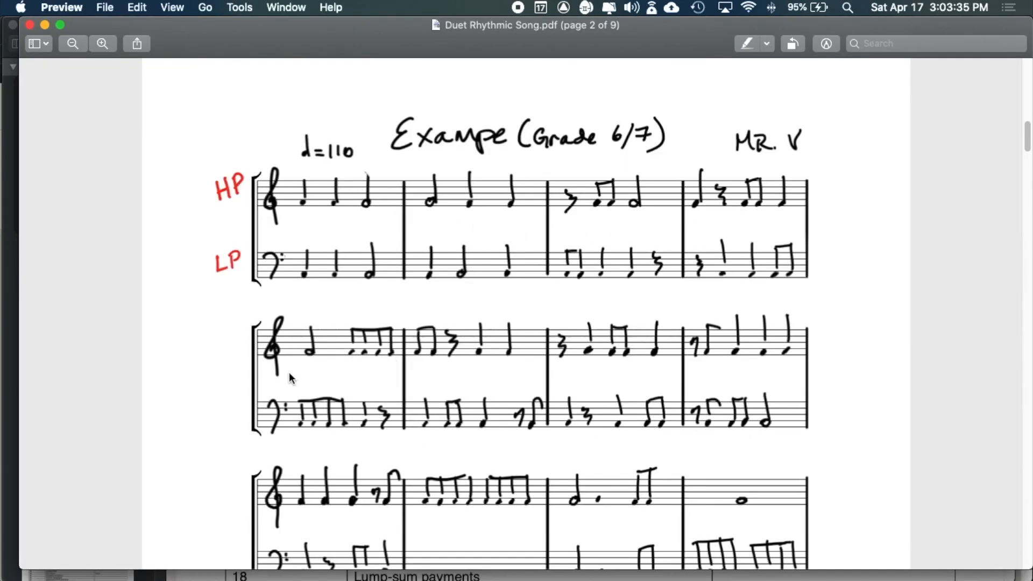
pyautogui.press('super+Tab')
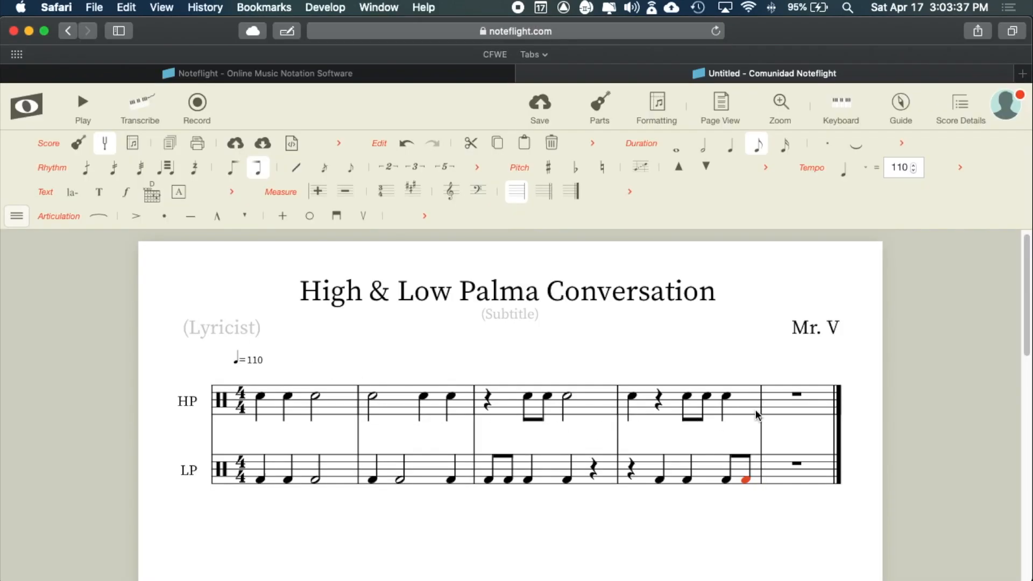
pyautogui.click(773, 401)
pyautogui.click(774, 397)
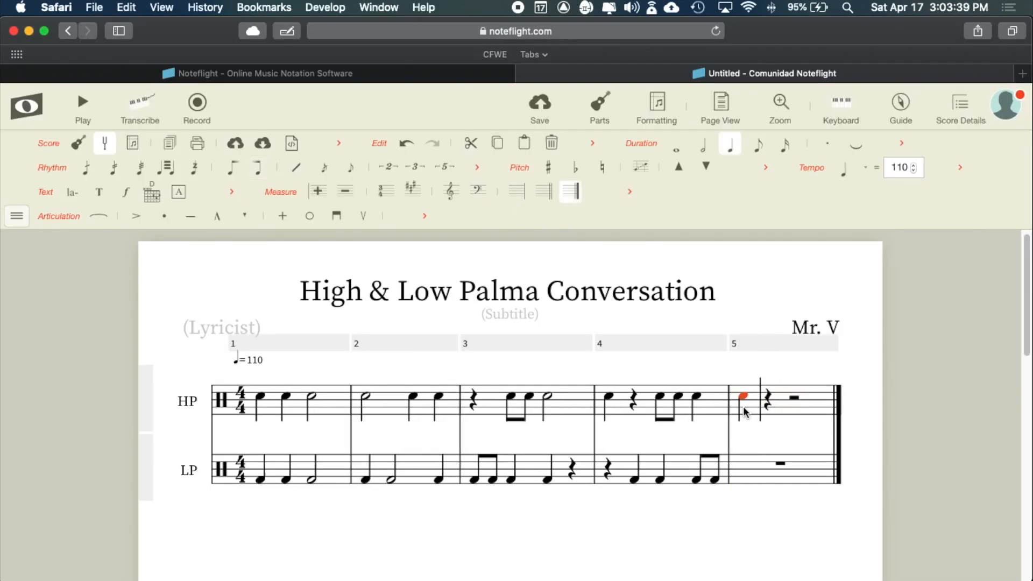
pyautogui.click(703, 145)
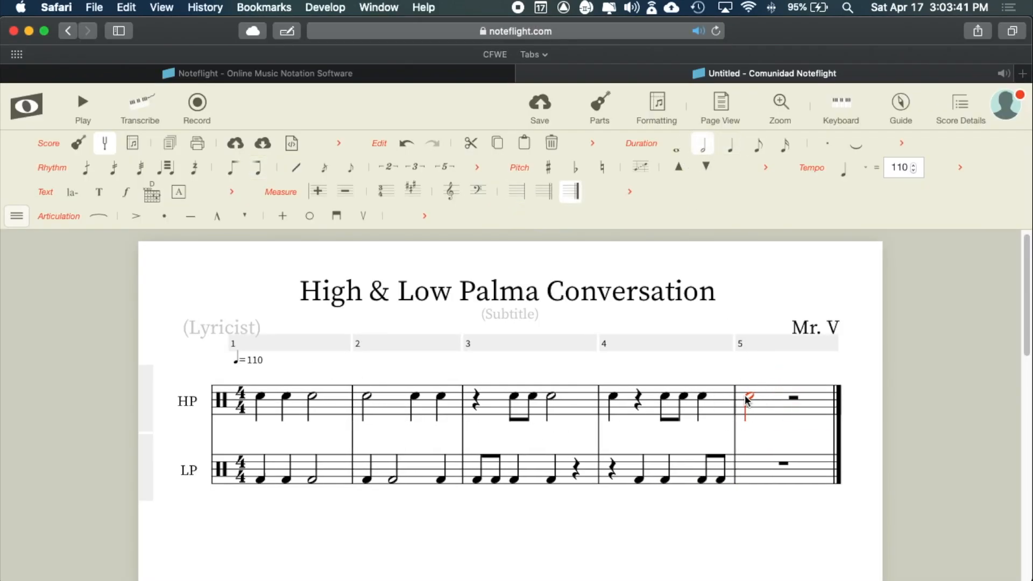
pyautogui.press('super+Tab')
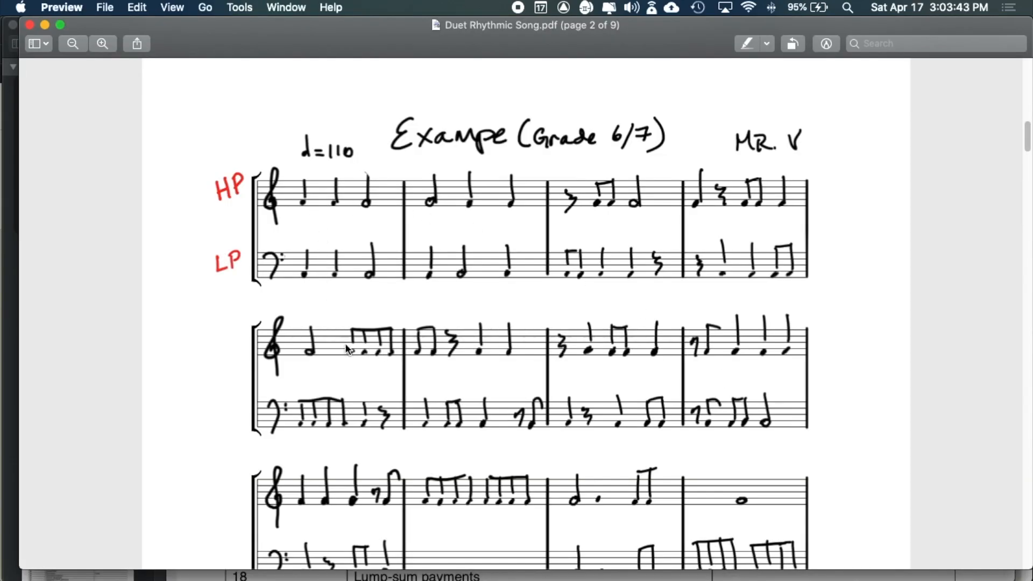
pyautogui.press('super+Tab')
# - Replace the half rest ending HP measure 5 with a half note
pyautogui.click(783, 396)
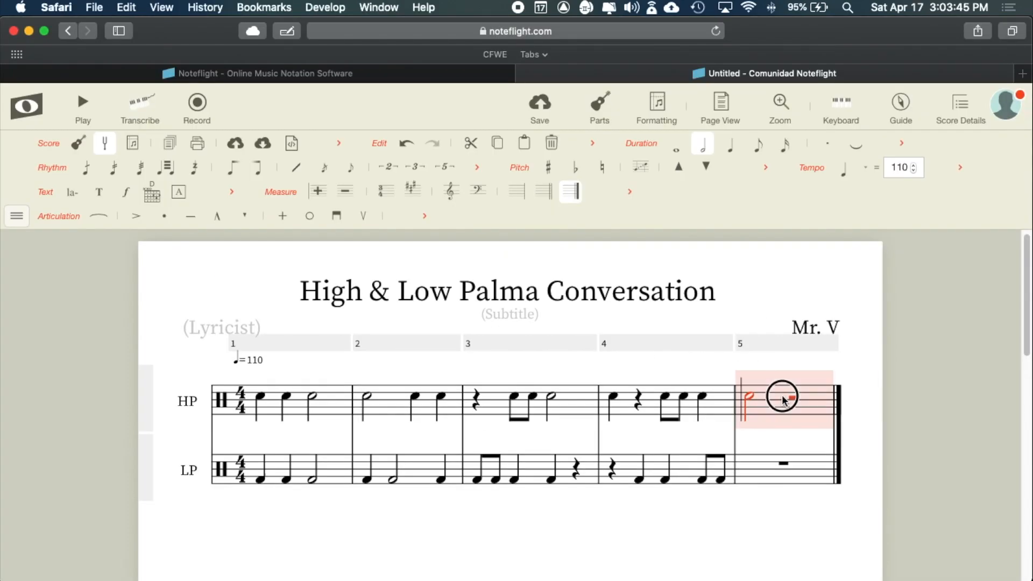
pyautogui.click(791, 396)
pyautogui.click(789, 396)
pyautogui.click(792, 397)
pyautogui.click(794, 397)
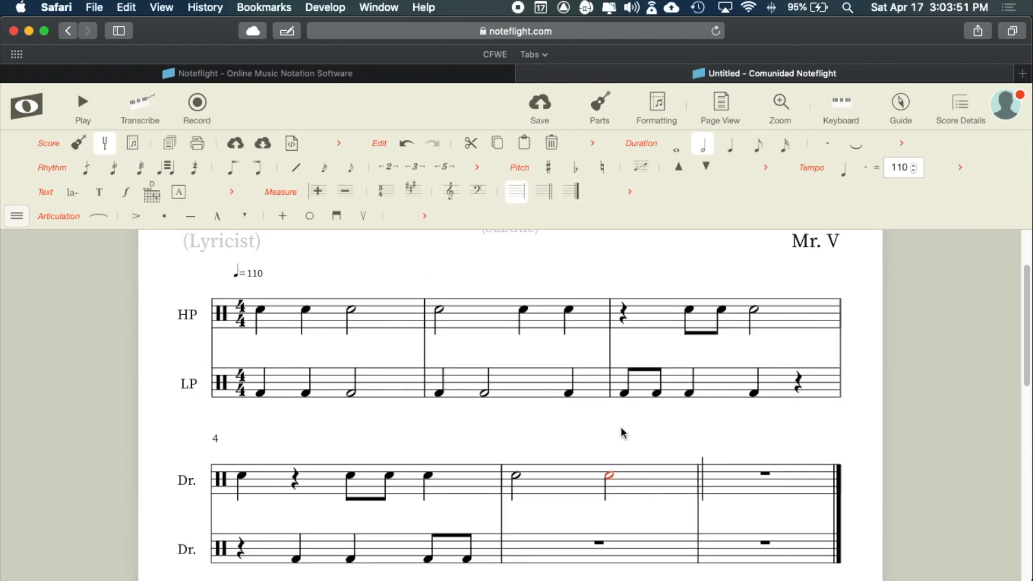
pyautogui.scroll(-1, 622, 431)
pyautogui.scroll(-1, 622, 430)
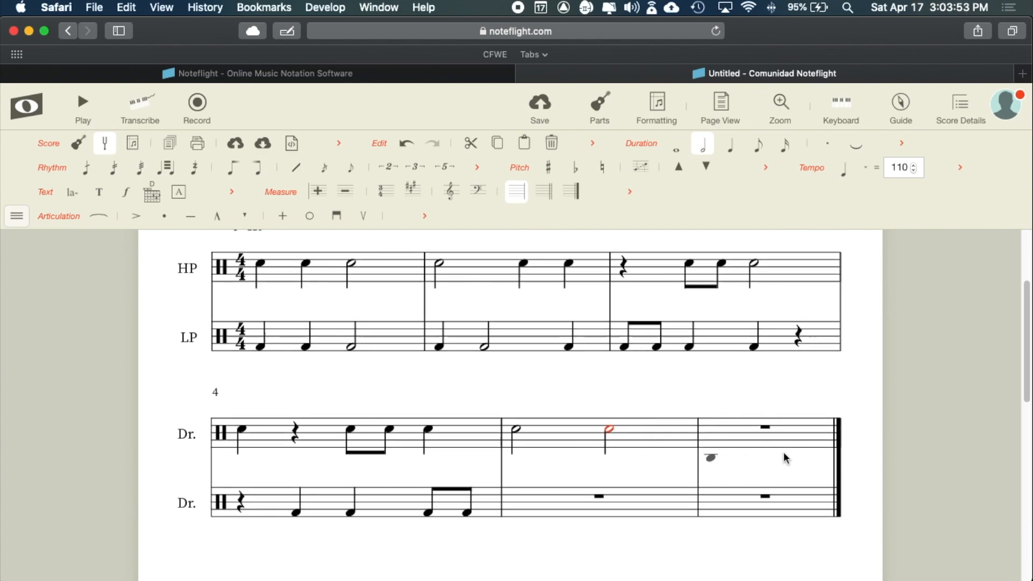
pyautogui.scroll(2, 503, 356)
pyautogui.scroll(-1, 501, 353)
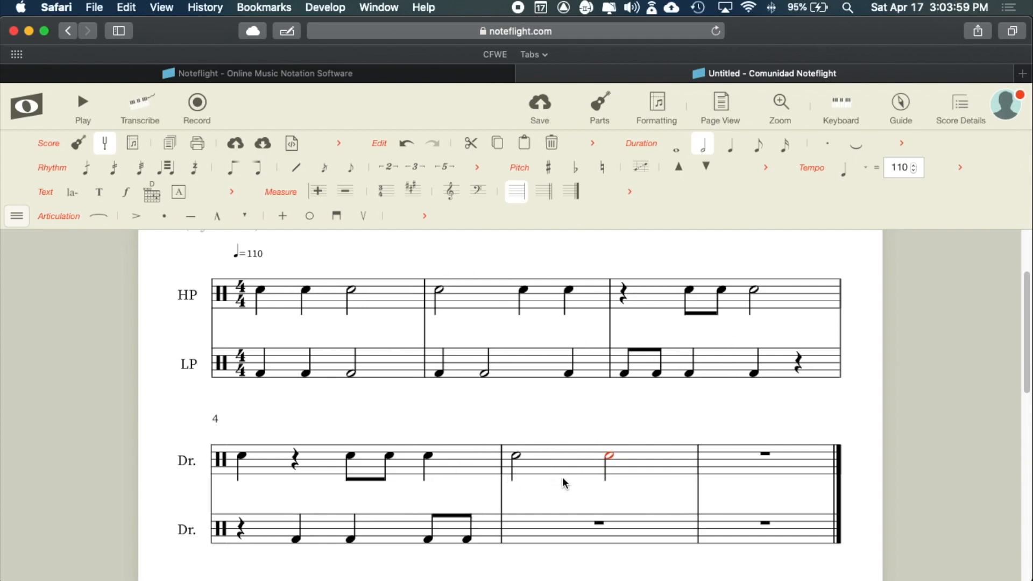
pyautogui.press('super+Tab')
pyautogui.press('super+Tab')
# - Convert HP measure 5's second half note into four eighth notes, checking the reference PDF
pyautogui.click(759, 145)
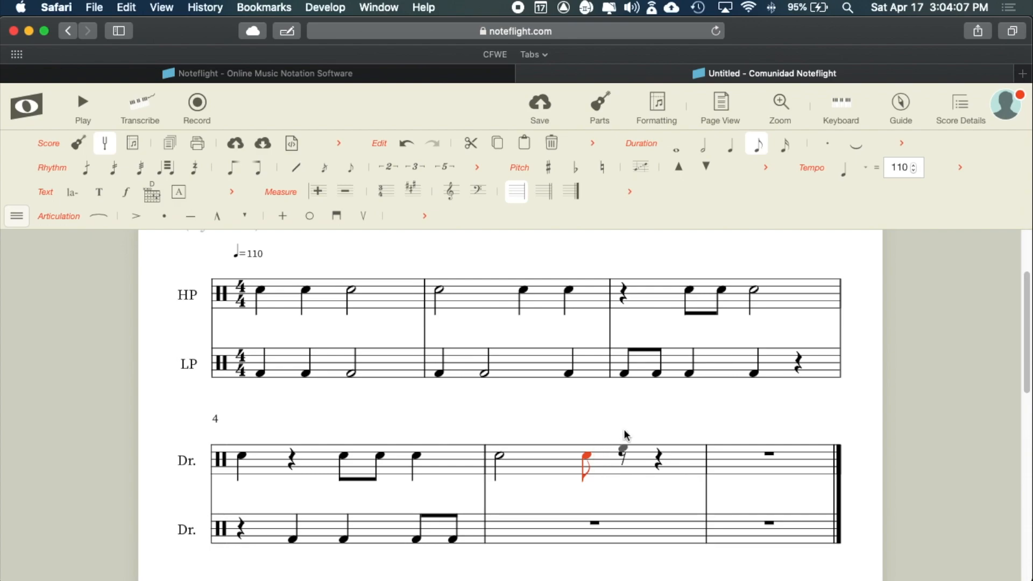
pyautogui.click(622, 457)
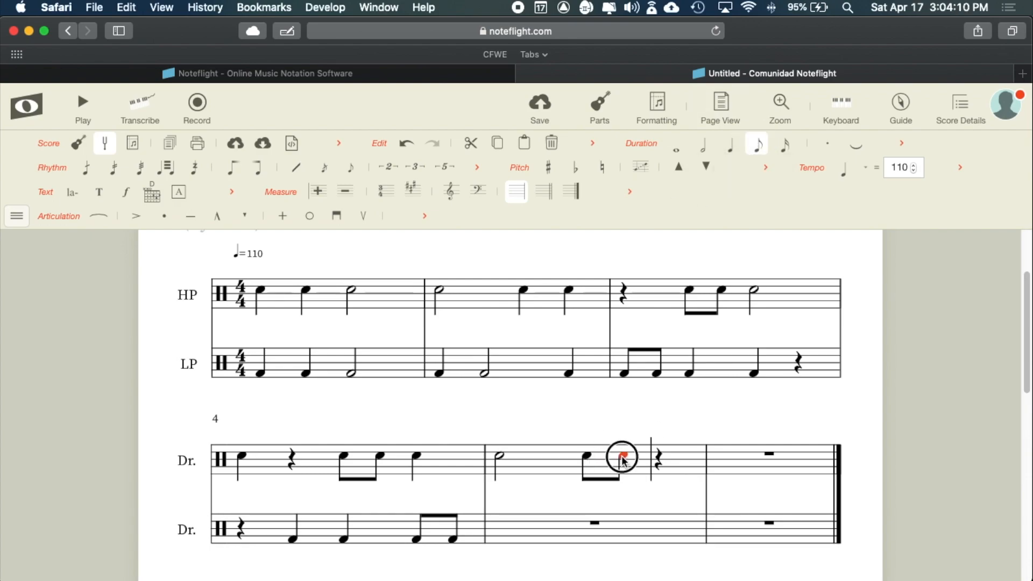
pyautogui.click(658, 457)
pyautogui.click(679, 456)
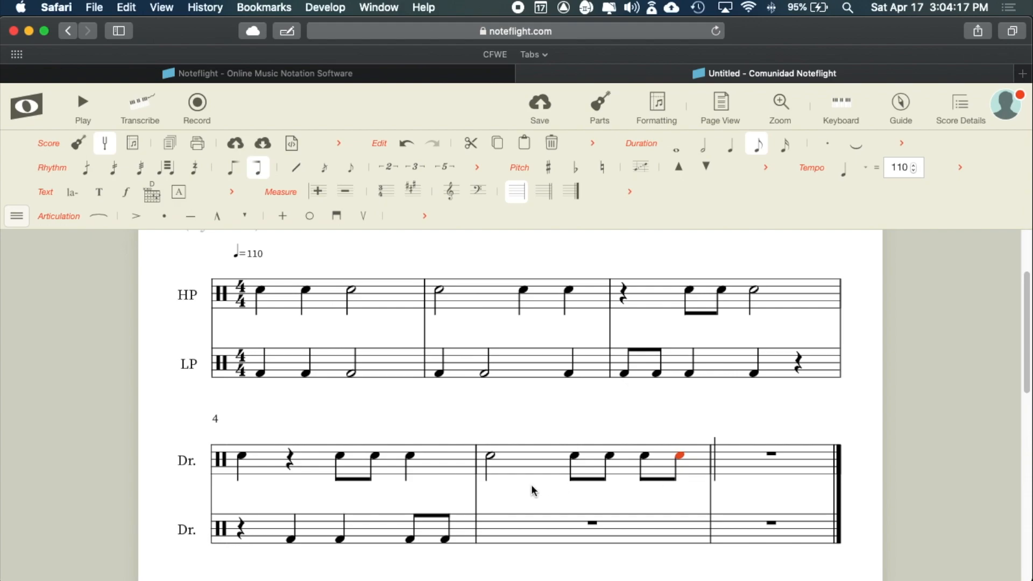
pyautogui.press('super+Tab')
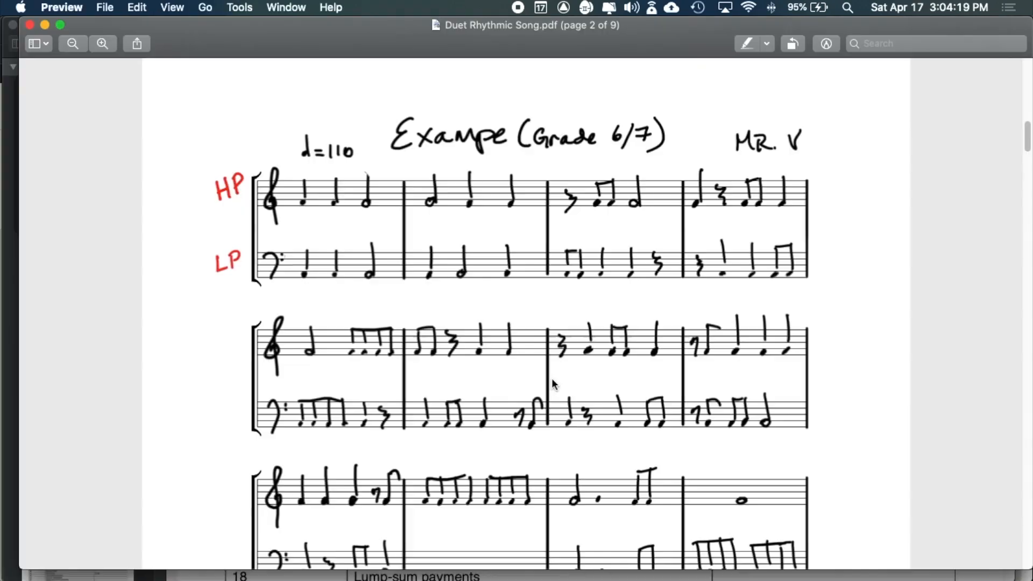
pyautogui.press('super+Tab')
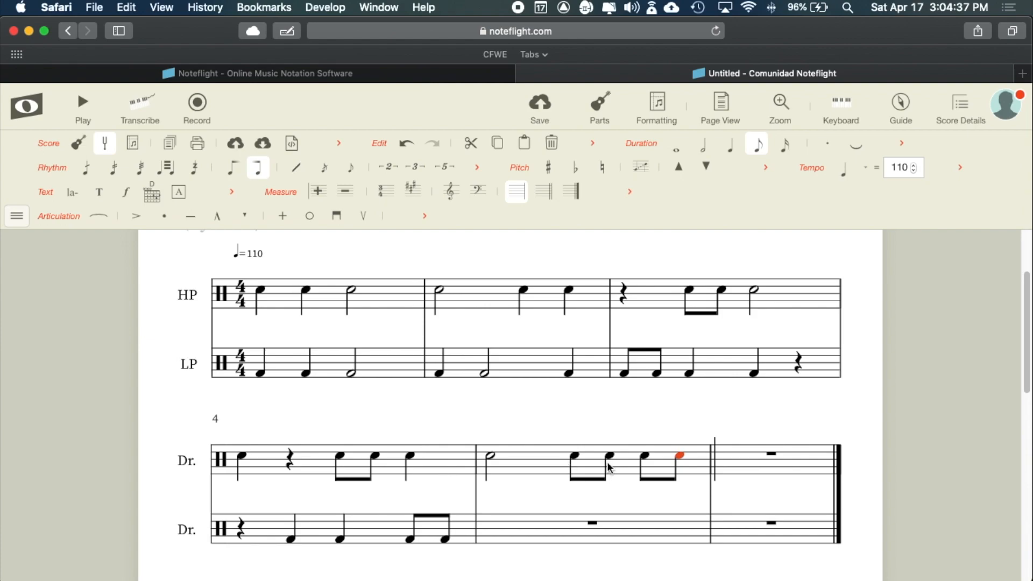
pyautogui.press('super+Tab')
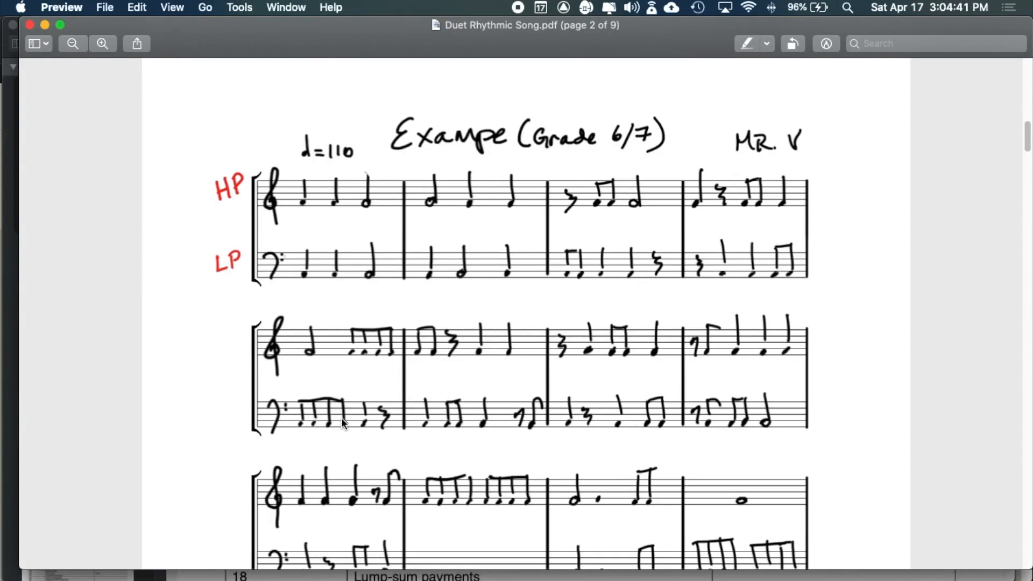
pyautogui.press('super+Tab')
# - Enter four eighth notes and a quarter note in LP measure 5, leaving a closing quarter rest
pyautogui.click(493, 542)
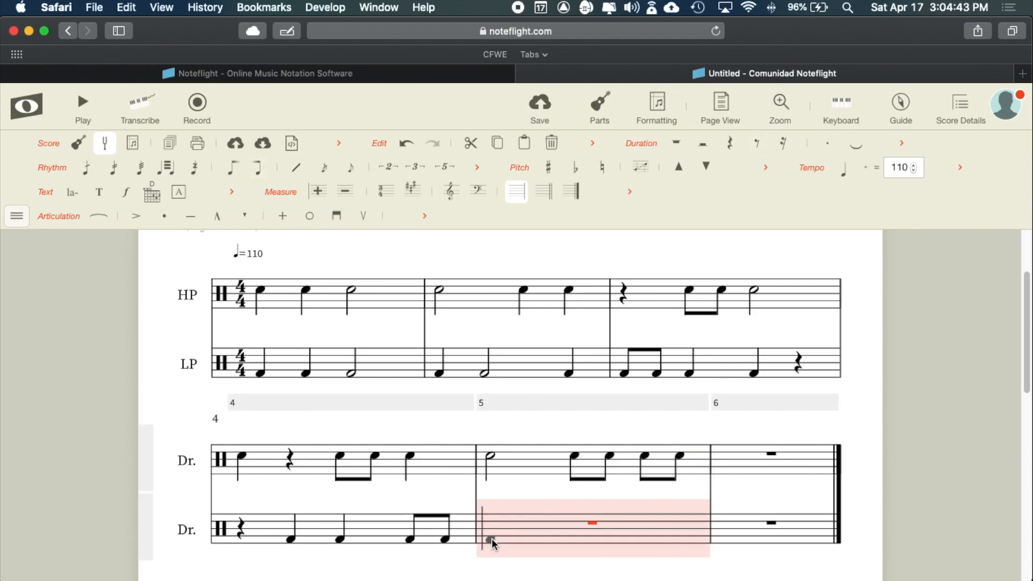
pyautogui.click(493, 542)
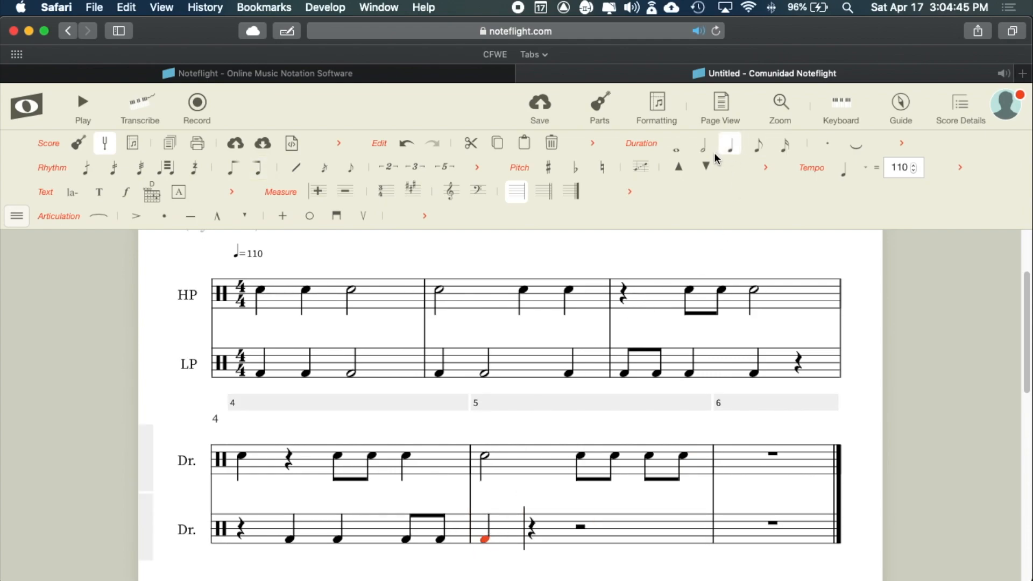
pyautogui.click(757, 152)
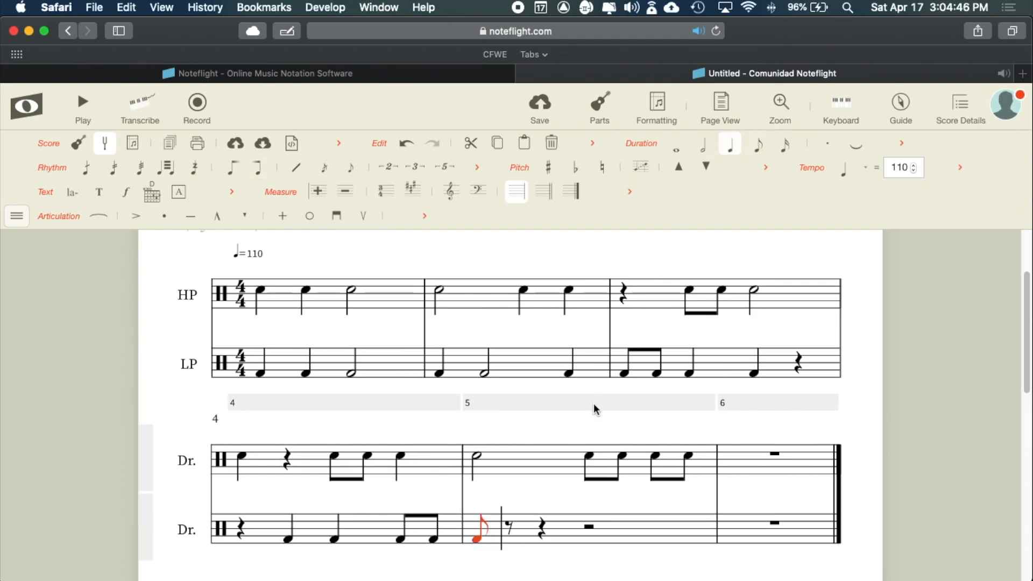
pyautogui.click(507, 543)
pyautogui.click(534, 541)
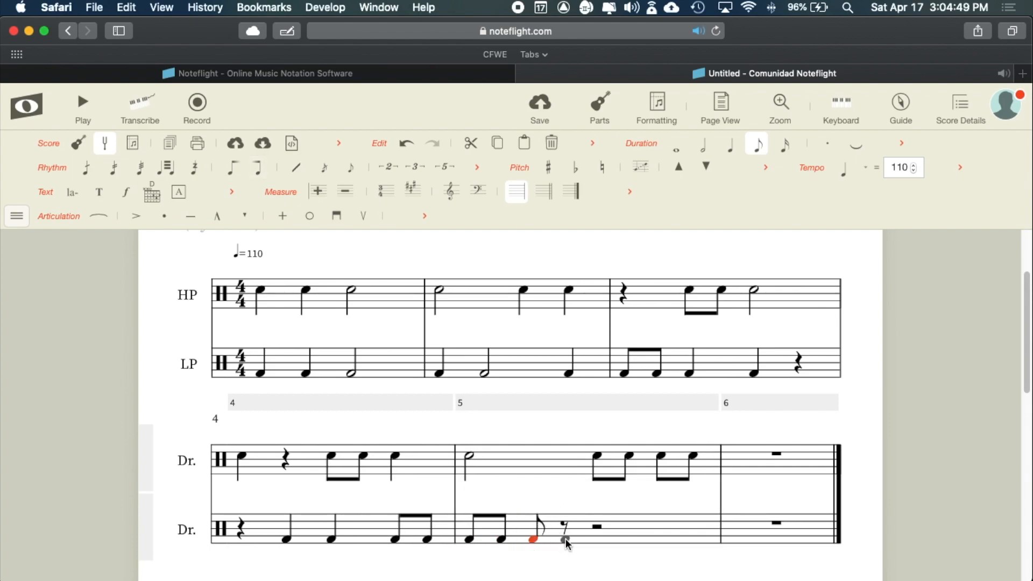
pyautogui.click(565, 541)
pyautogui.press('super+Tab')
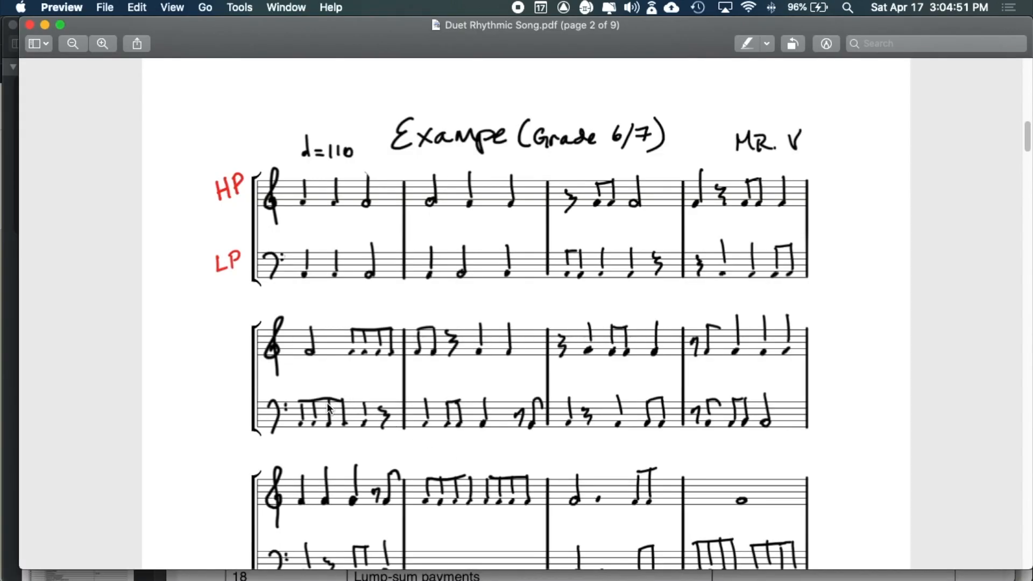
pyautogui.press('super+Tab')
pyautogui.click(597, 538)
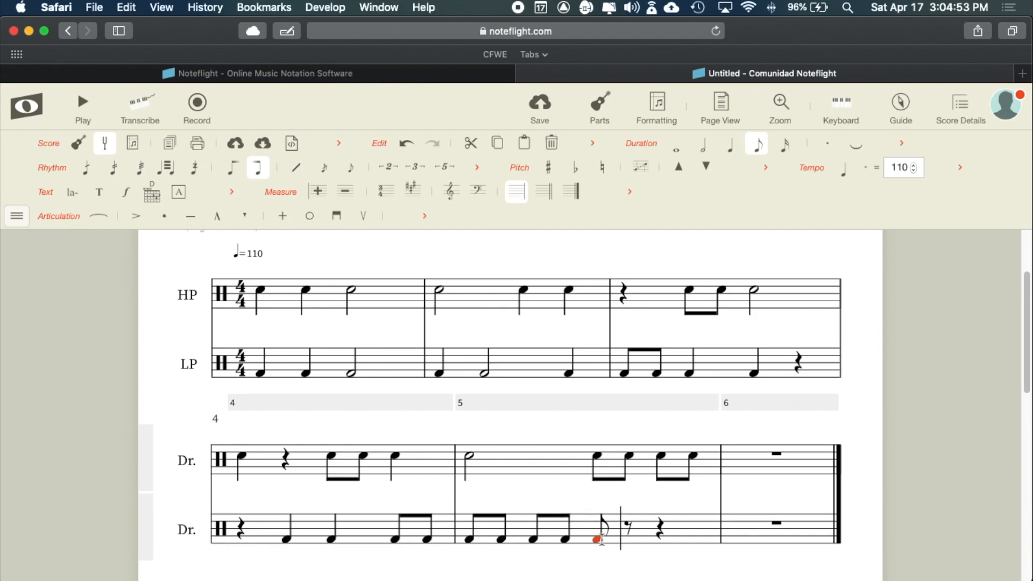
pyautogui.click(734, 146)
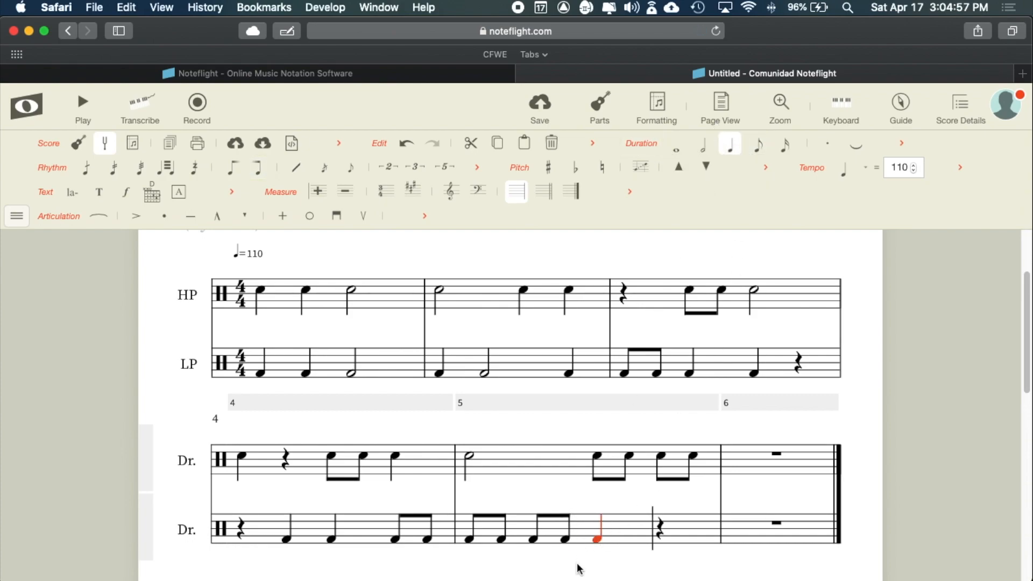
pyautogui.press('super+Tab')
pyautogui.press('super+Tab')
pyautogui.press('super+Tab')
# - Start HP measure 6 with two beamed eighth notes
pyautogui.click(740, 466)
pyautogui.click(740, 468)
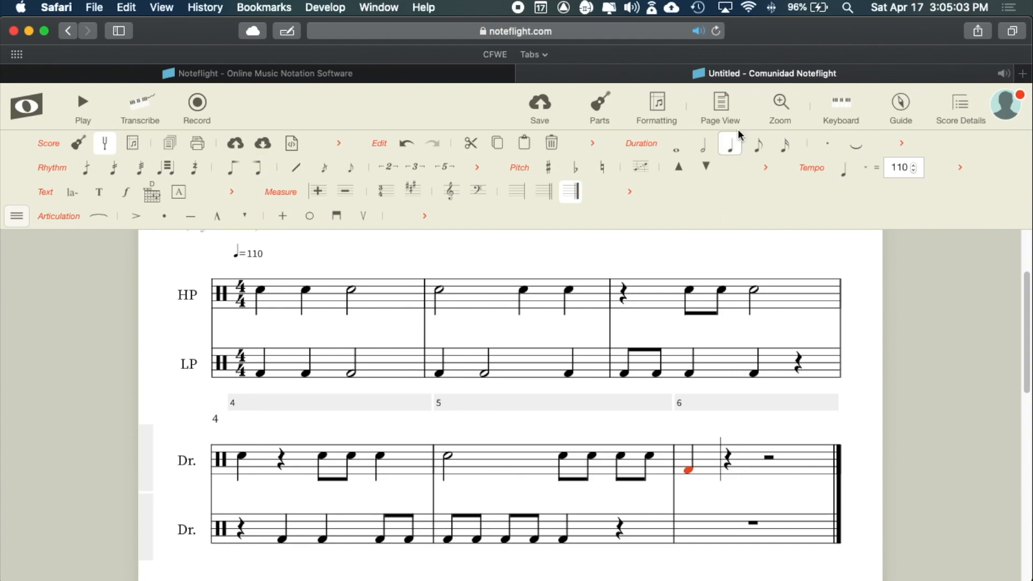
pyautogui.press('super+Tab')
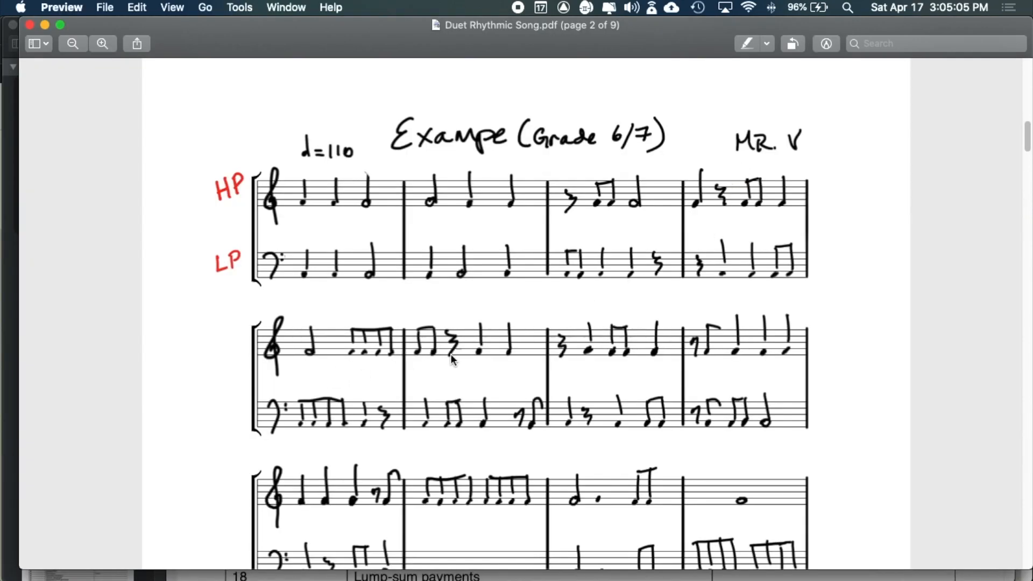
pyautogui.press('super+Tab')
pyautogui.click(704, 472)
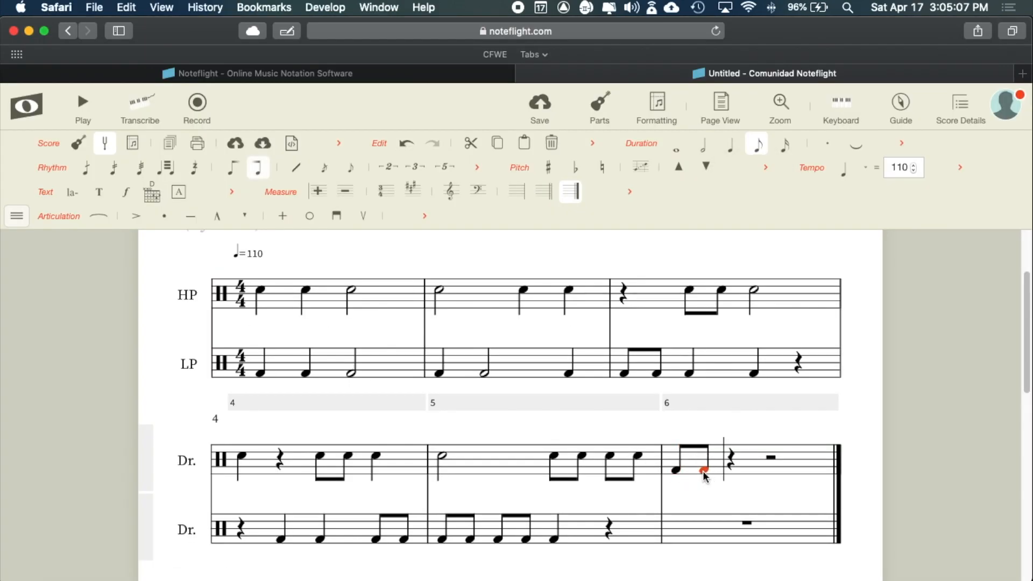
pyautogui.press('super+Tab')
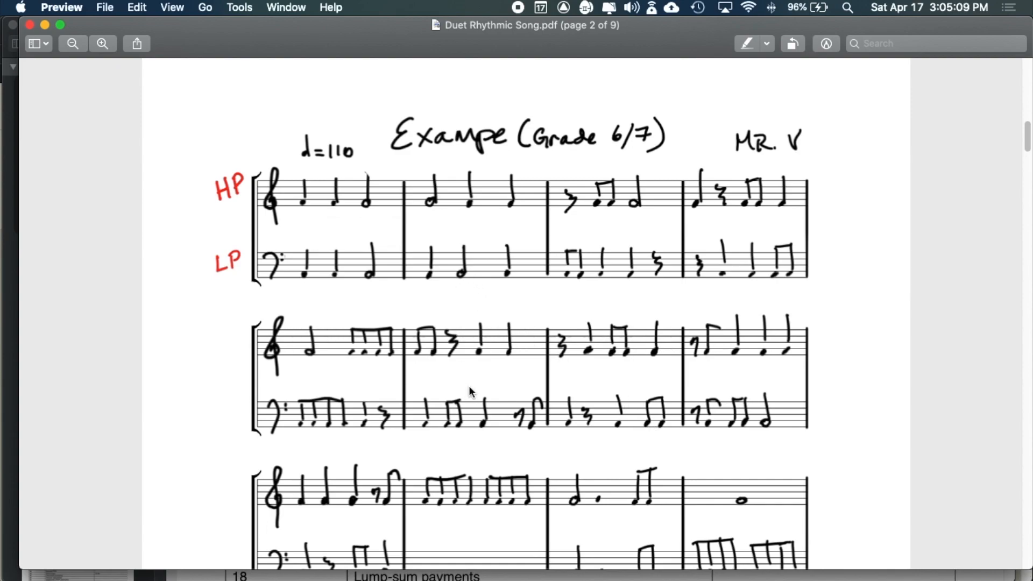
pyautogui.press('super+Tab')
pyautogui.press('super+Tab')
pyautogui.press('super+Tab')
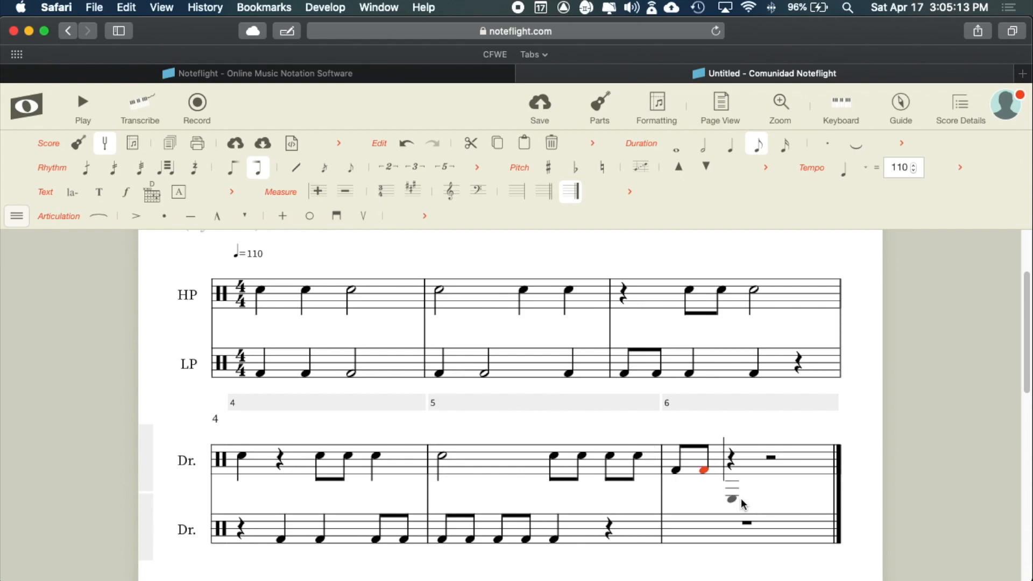
pyautogui.press('super+Tab')
pyautogui.press('super+Tab')
pyautogui.press('super+Tab')
pyautogui.press('super+Tab')
# - Replace the half rest in HP measure 6 with two quarter notes
pyautogui.click(768, 473)
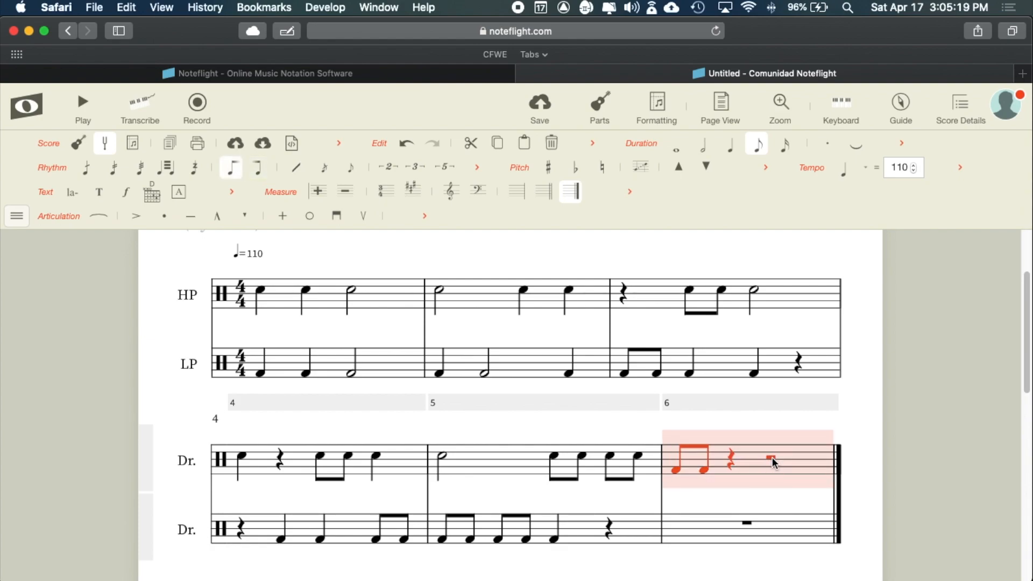
pyautogui.click(772, 458)
pyautogui.click(773, 470)
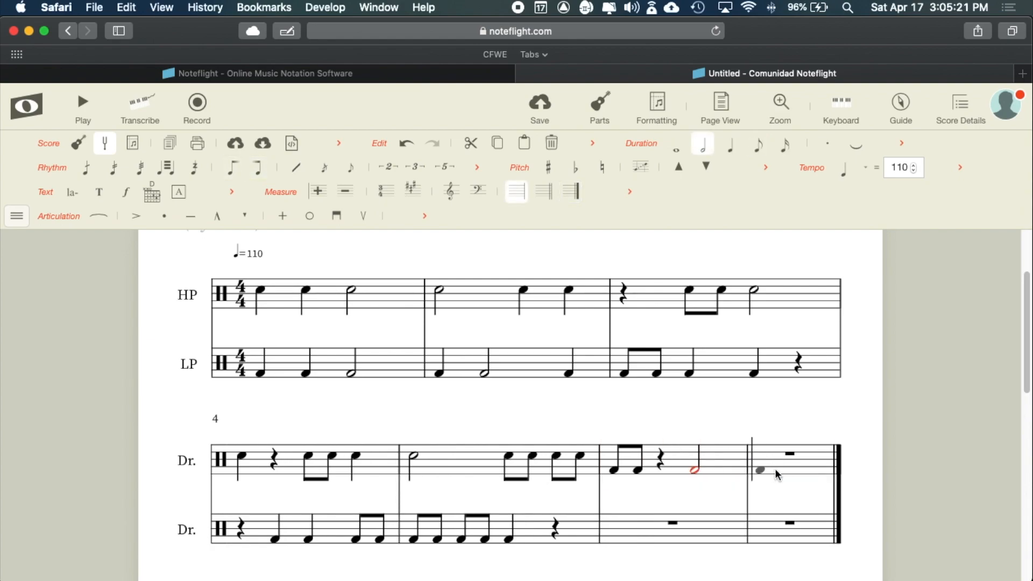
pyautogui.click(730, 153)
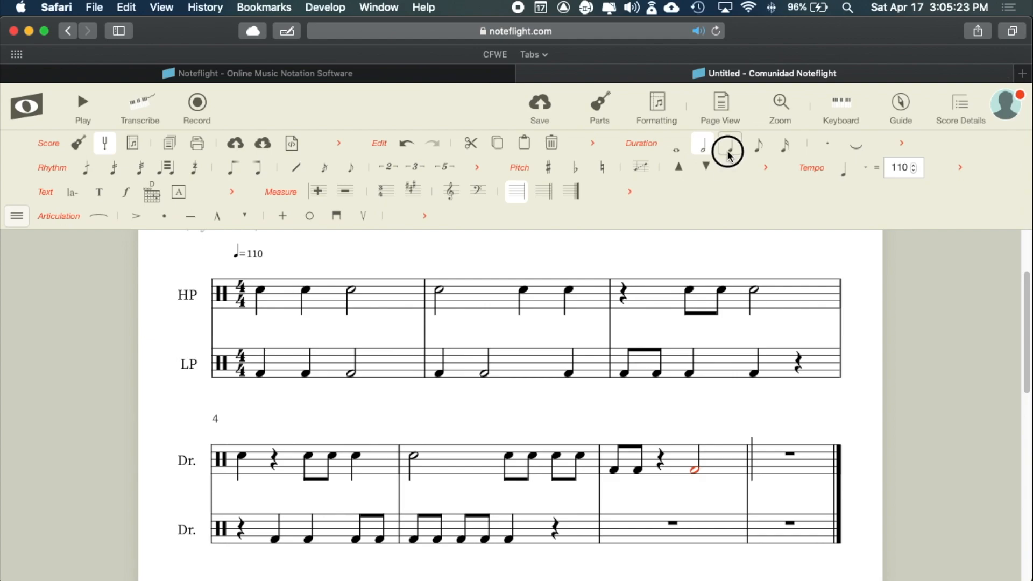
pyautogui.click(721, 473)
# - Enter two quarter notes on the bottom line at the start of LP measure 6
pyautogui.press('super+Tab')
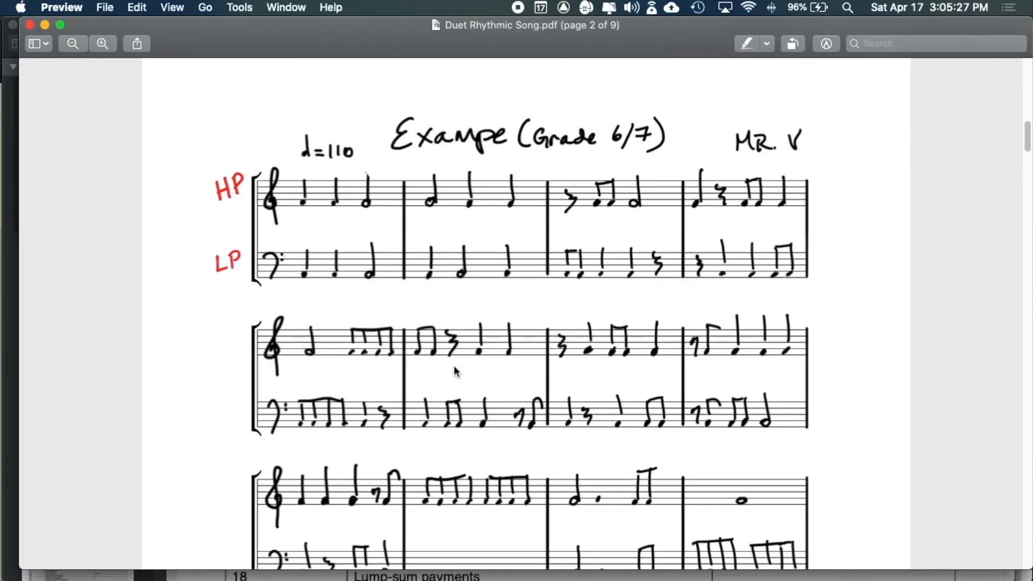
pyautogui.press('super+Tab')
pyautogui.press('super+Tab')
pyautogui.press('super+Tab')
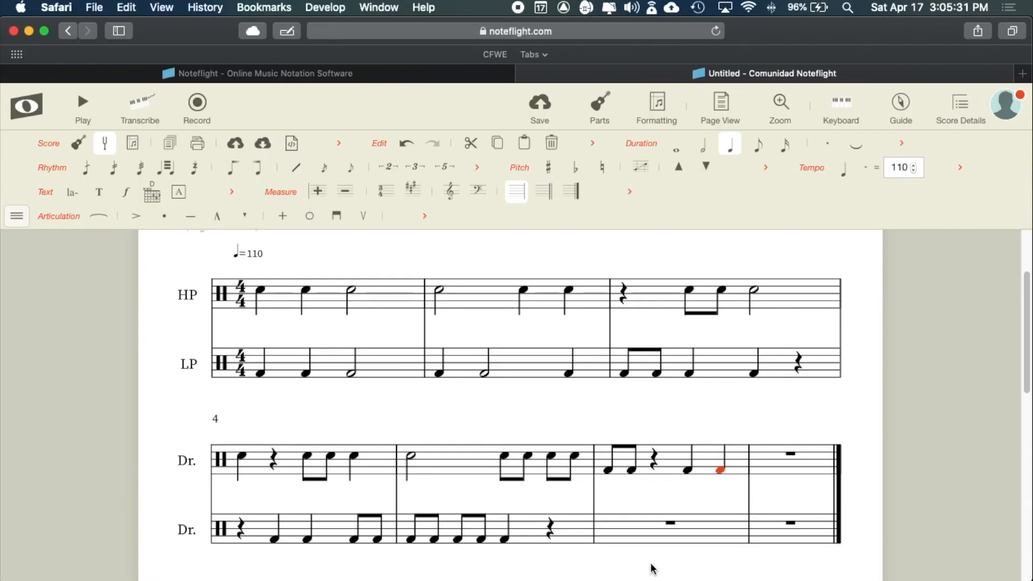
pyautogui.click(615, 541)
pyautogui.click(615, 541)
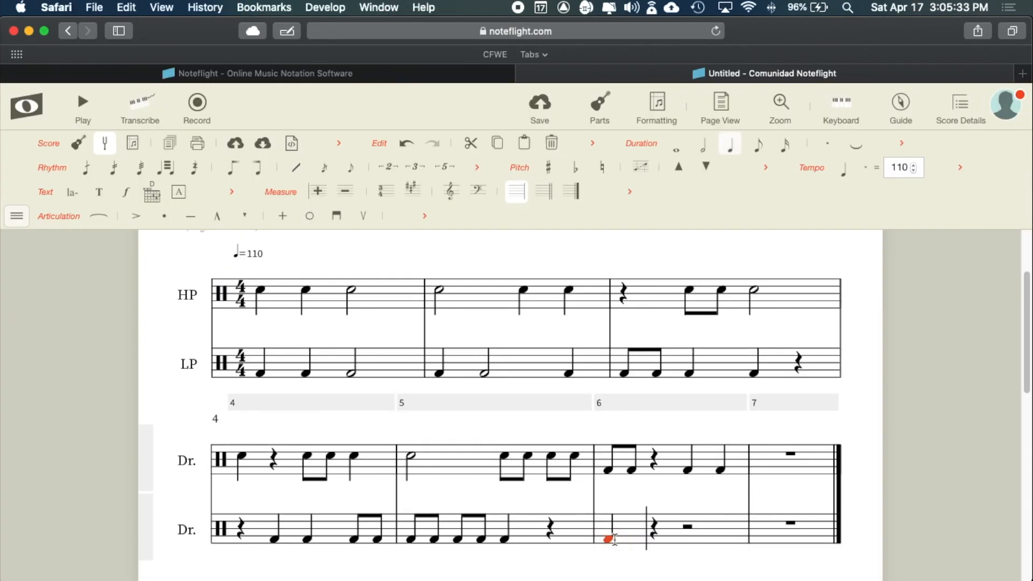
pyautogui.click(655, 541)
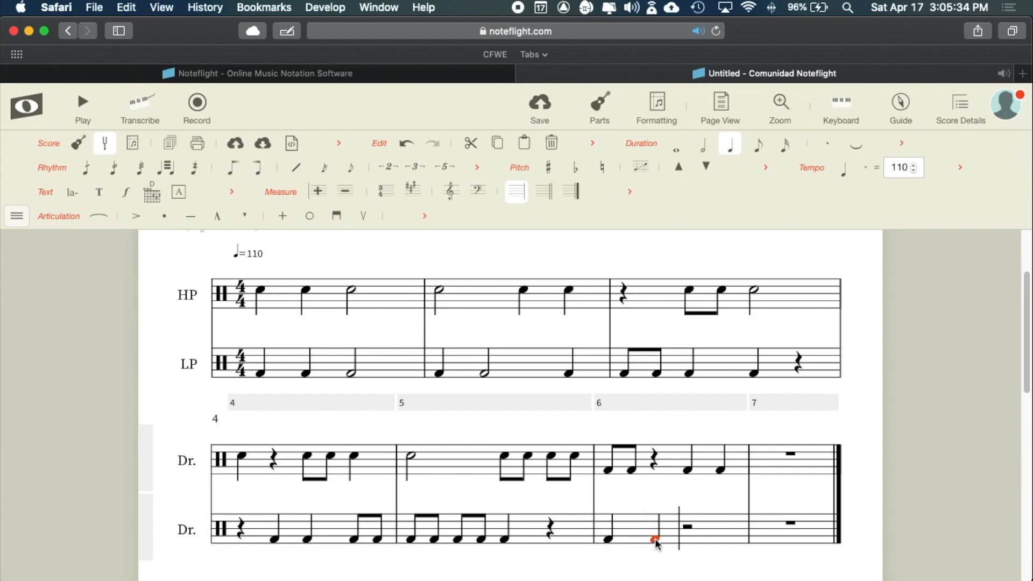
# - Continue LP measure 6 with two beamed eighth notes followed by a quarter note
pyautogui.click(765, 143)
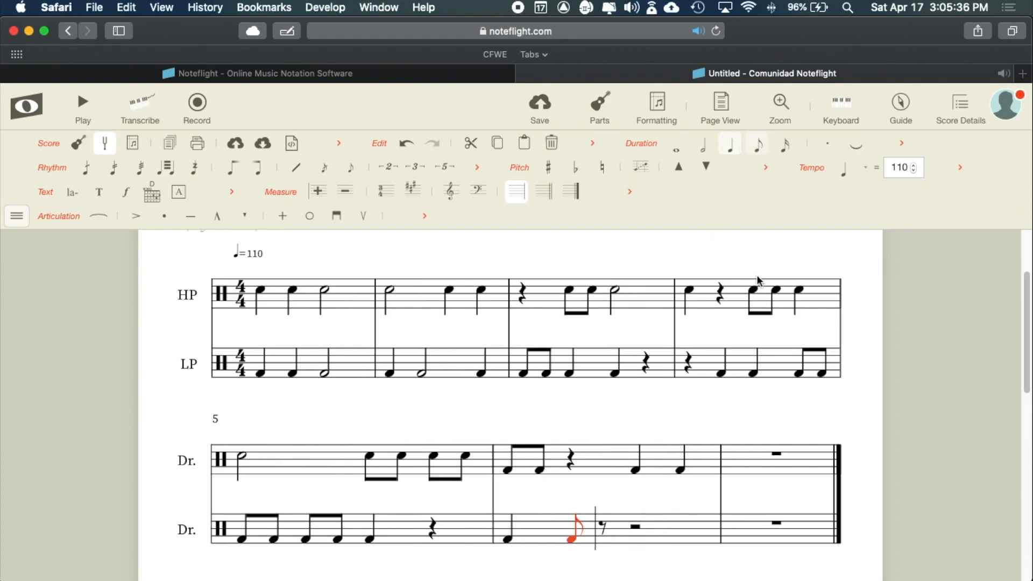
pyautogui.click(601, 540)
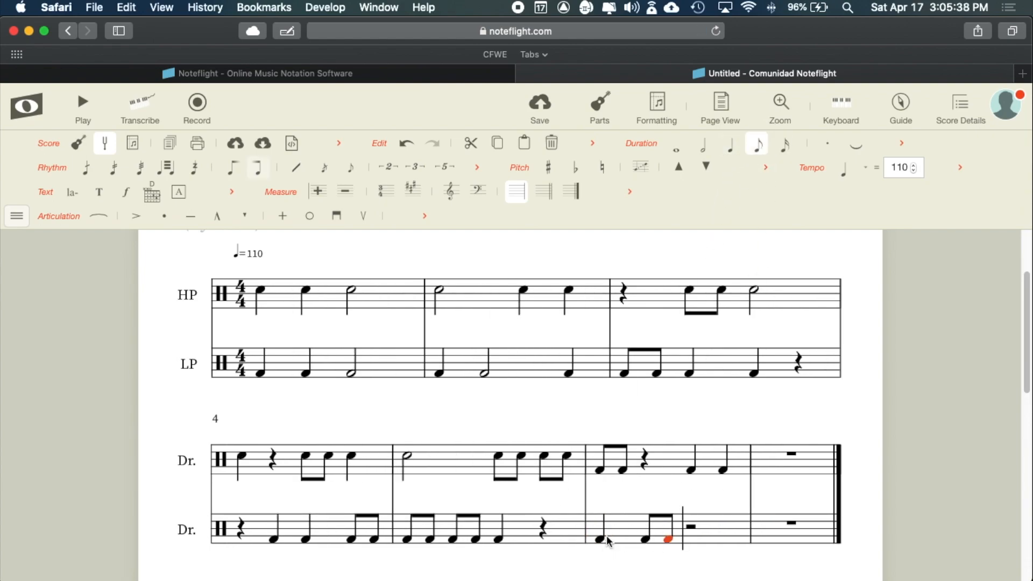
pyautogui.click(689, 540)
pyautogui.click(730, 143)
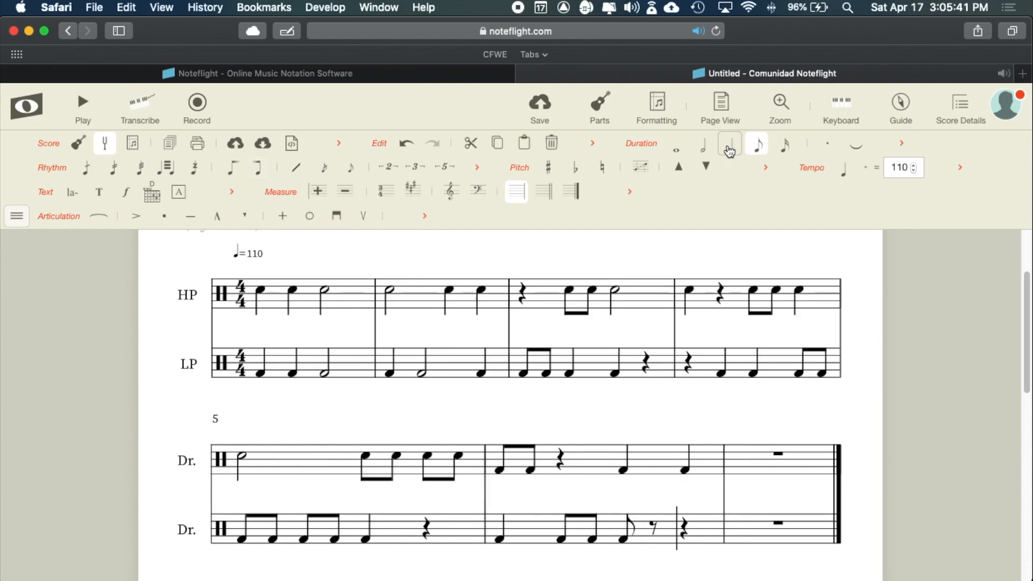
pyautogui.press('super+Tab')
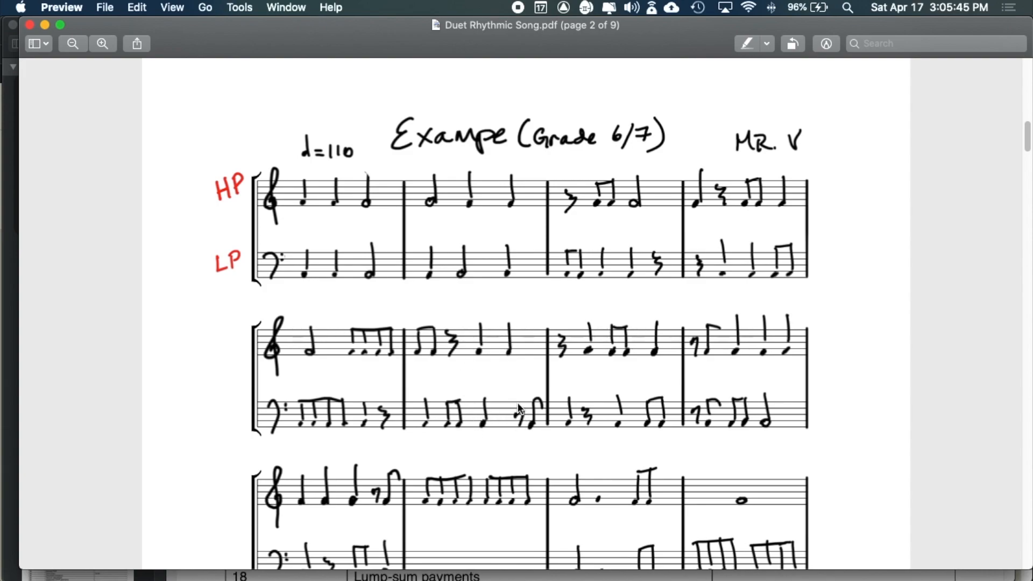
pyautogui.press('super+Tab')
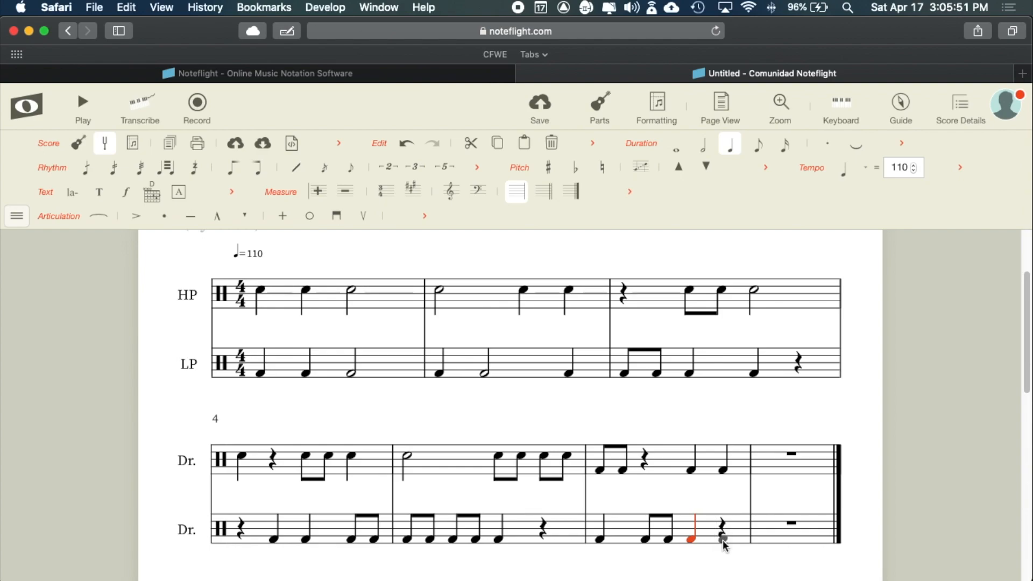
# - End LP measure 6 with an eighth rest and an eighth note, checking the reference PDF
pyautogui.click(723, 536)
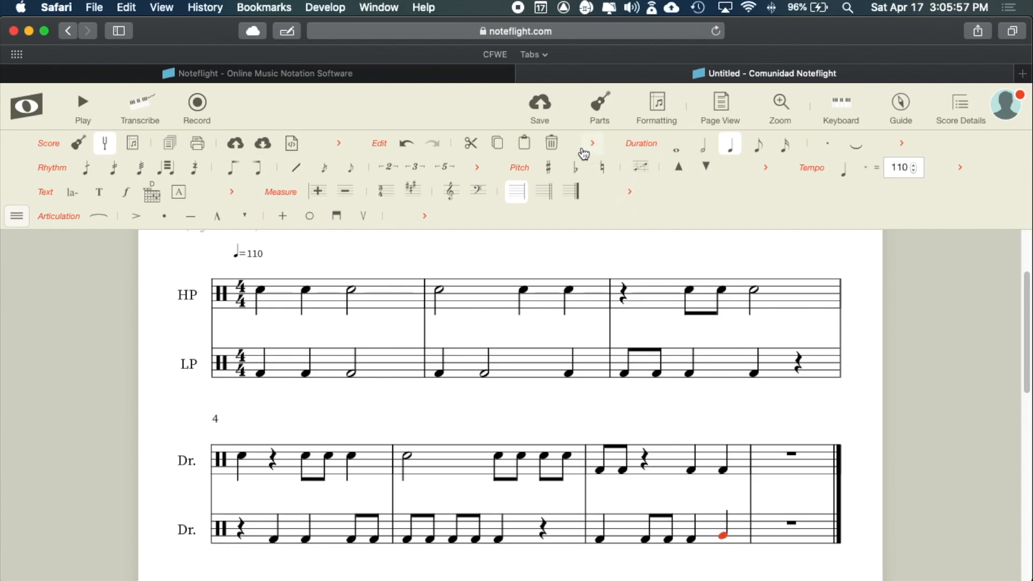
pyautogui.click(551, 143)
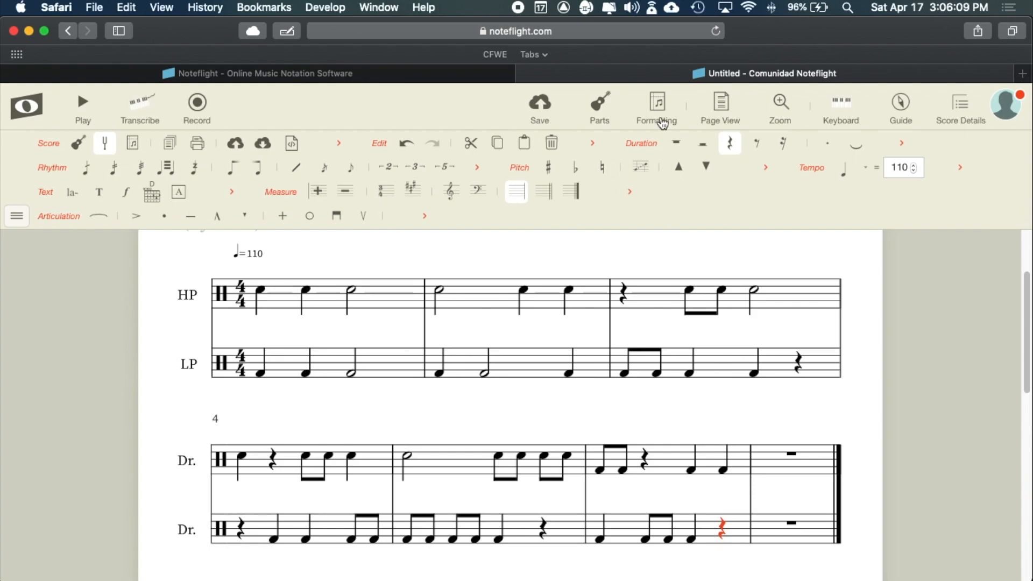
pyautogui.click(759, 143)
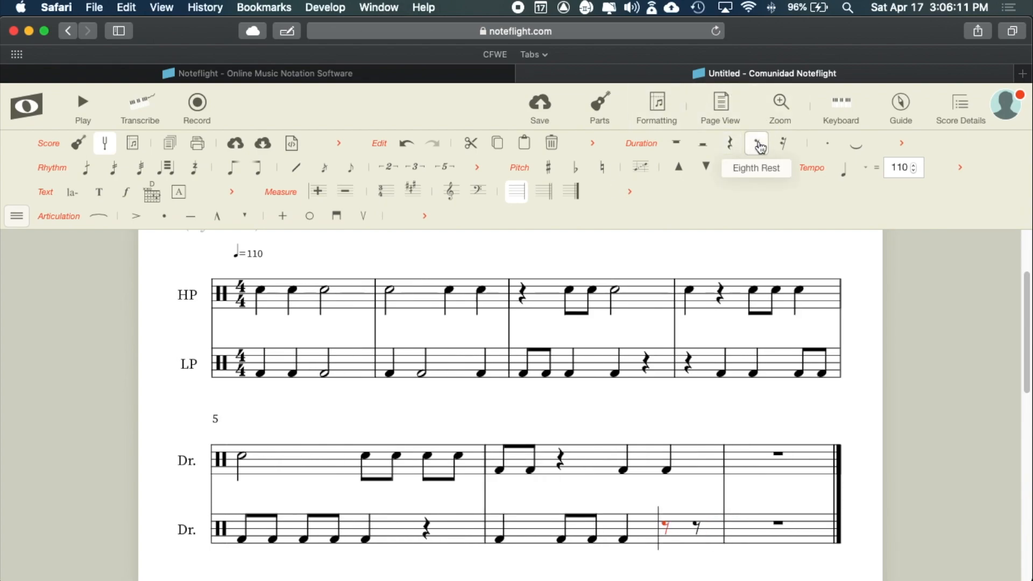
pyautogui.click(699, 536)
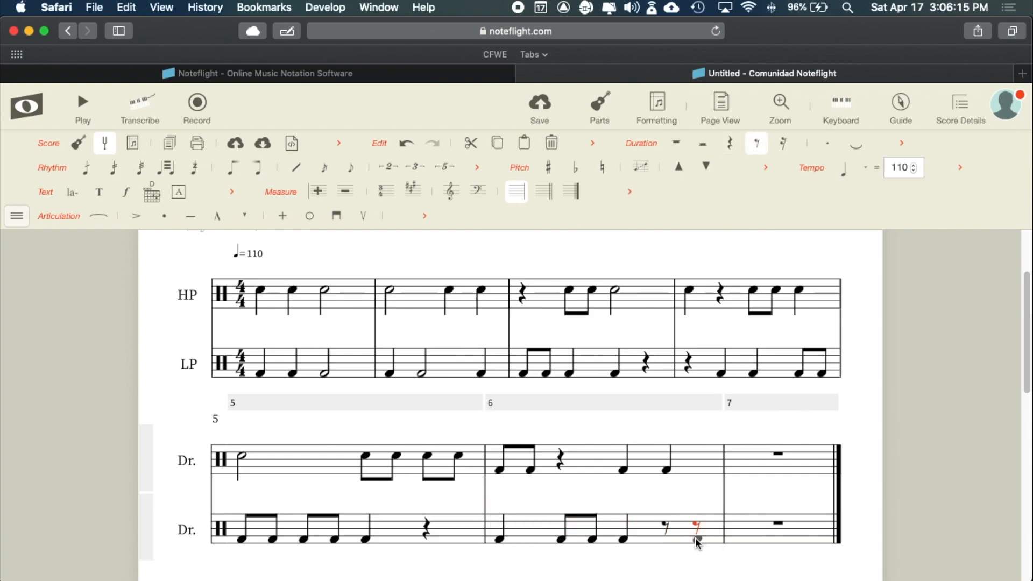
pyautogui.click(697, 538)
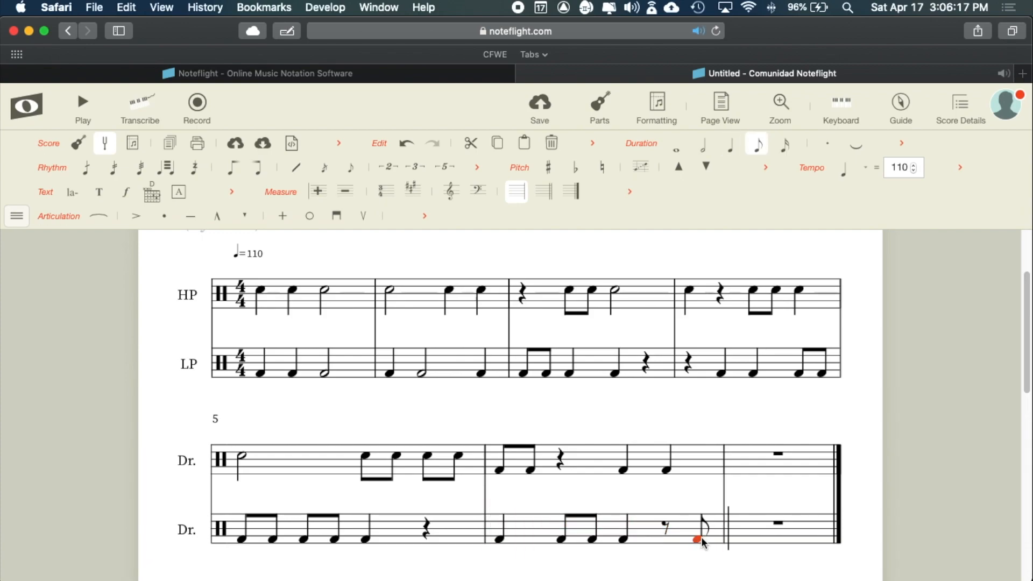
pyautogui.press('super+Tab')
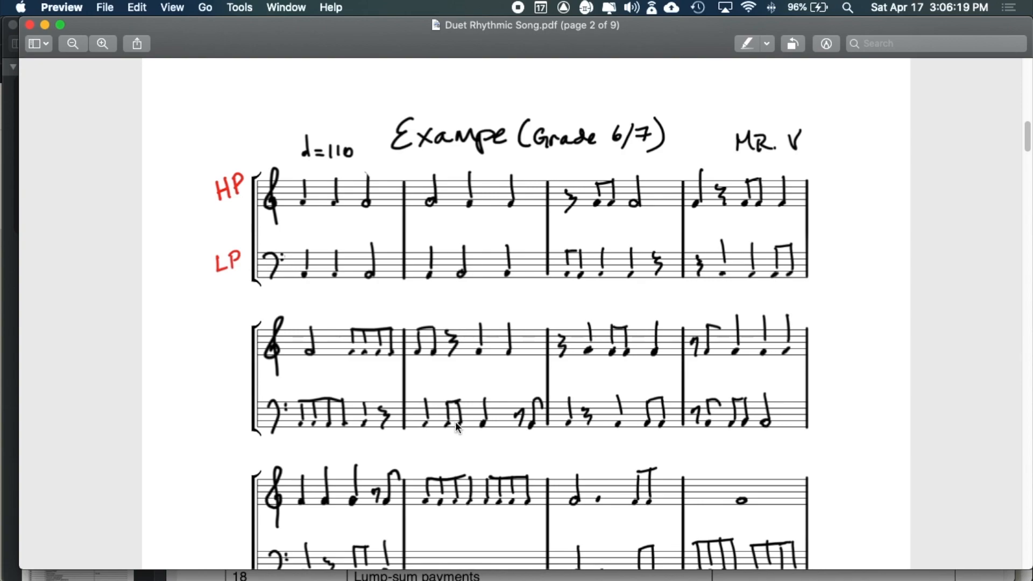
pyautogui.press('super+Tab')
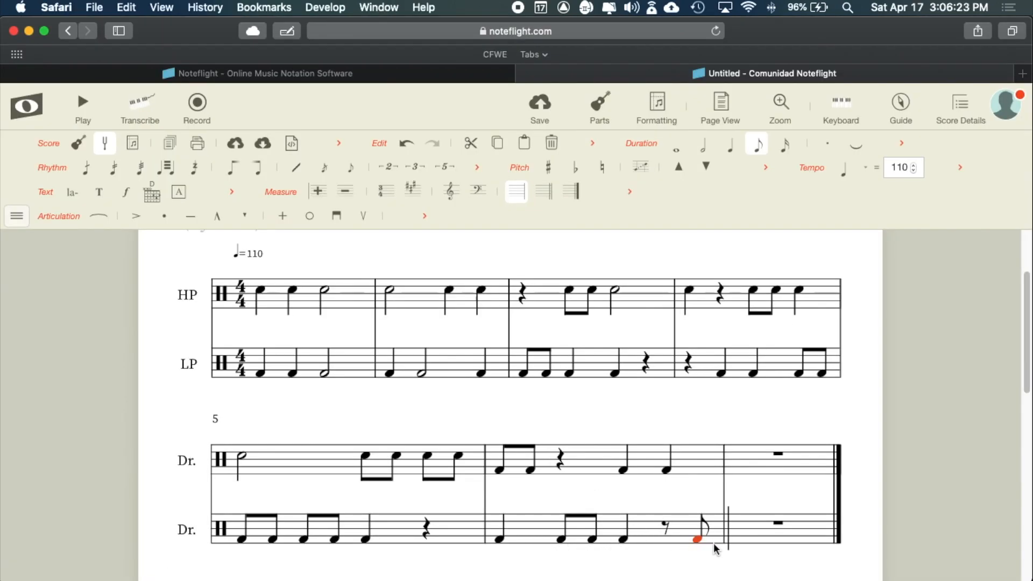
pyautogui.press('super+Tab')
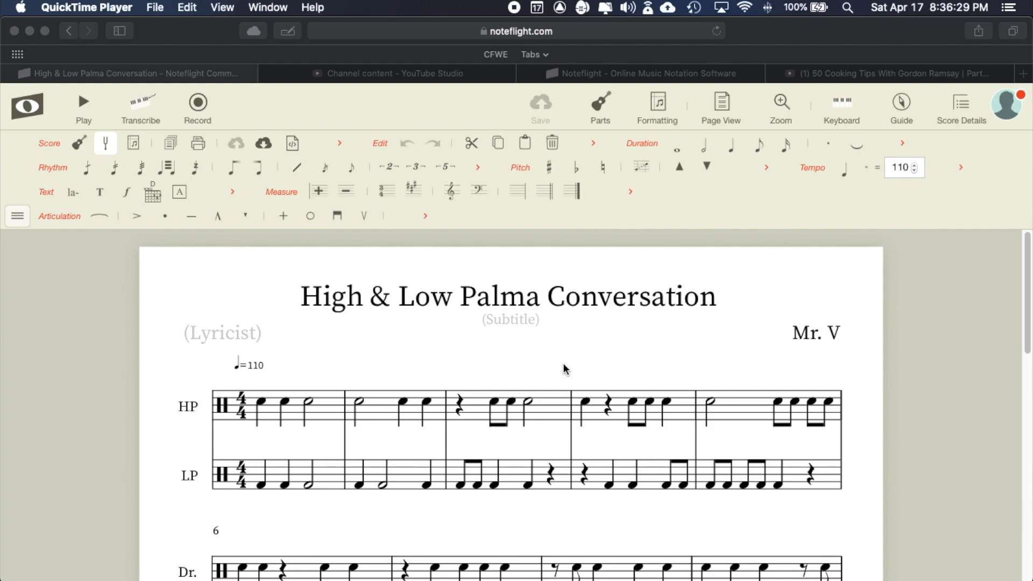
pyautogui.scroll(-5, 564, 366)
pyautogui.scroll(4, 563, 365)
pyautogui.scroll(-4, 563, 364)
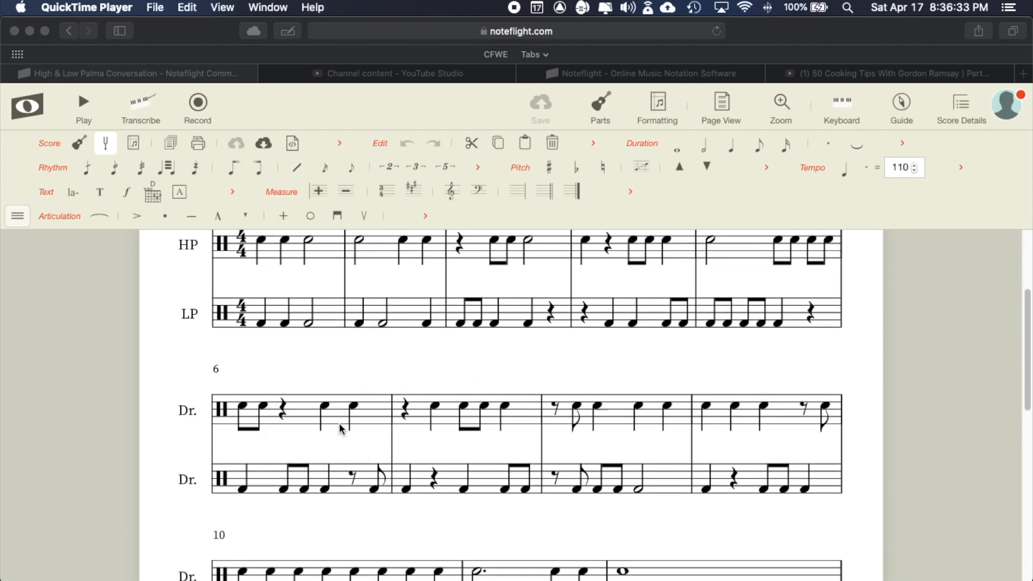
pyautogui.click(322, 445)
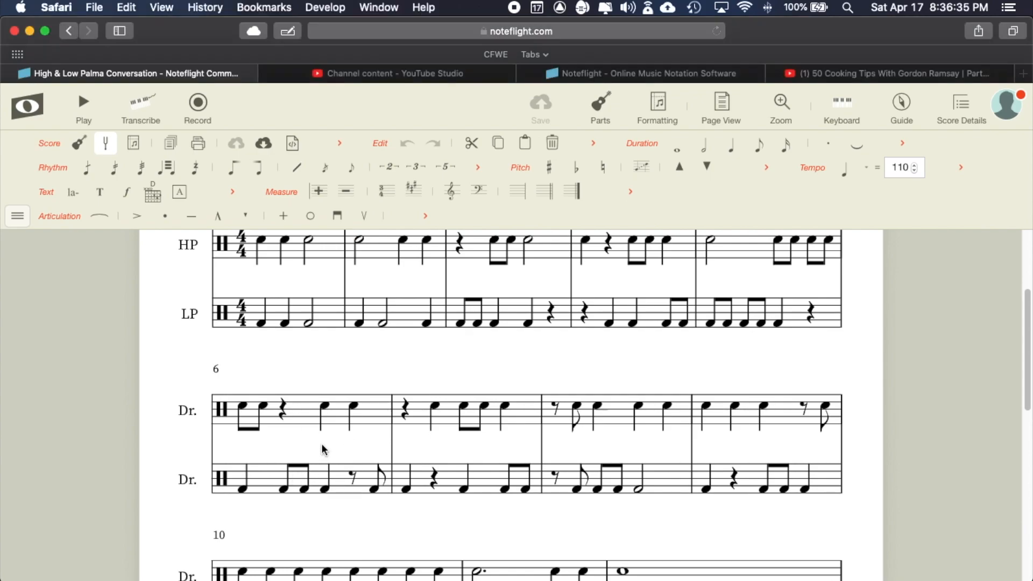
pyautogui.press('super+Tab')
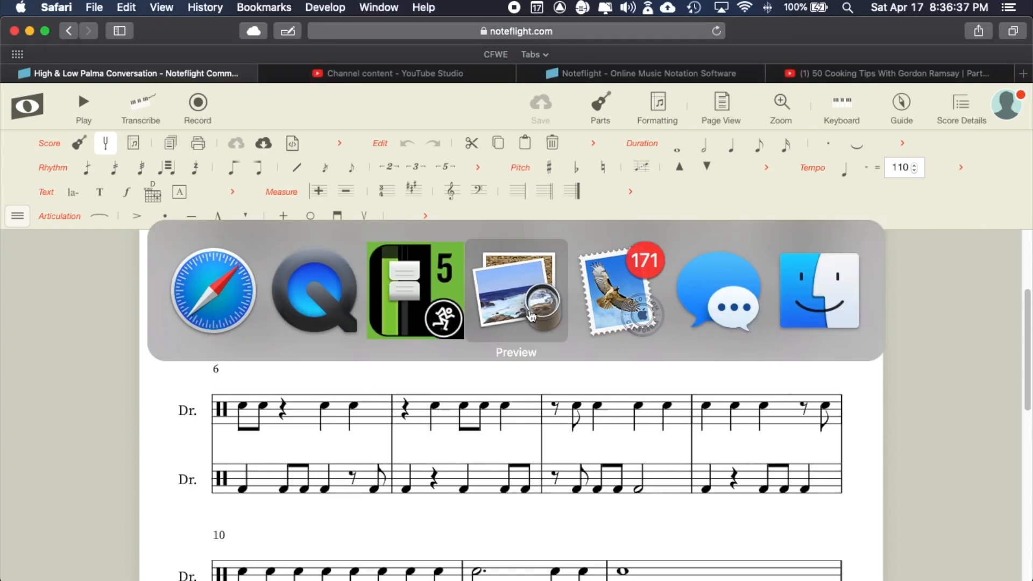
pyautogui.click(532, 318)
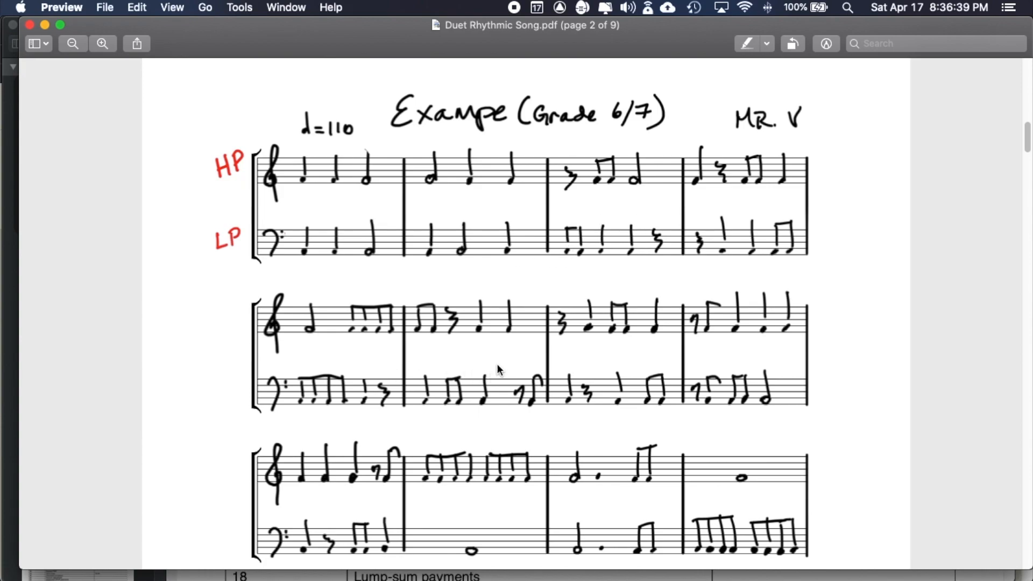
pyautogui.press('super+Tab')
pyautogui.scroll(-2, 449, 457)
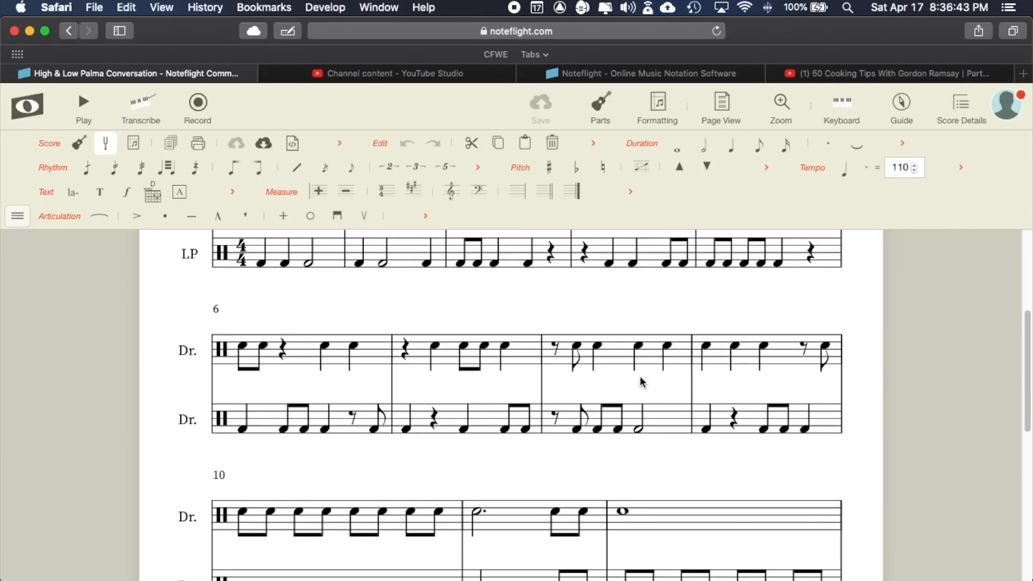
pyautogui.press('super+Tab')
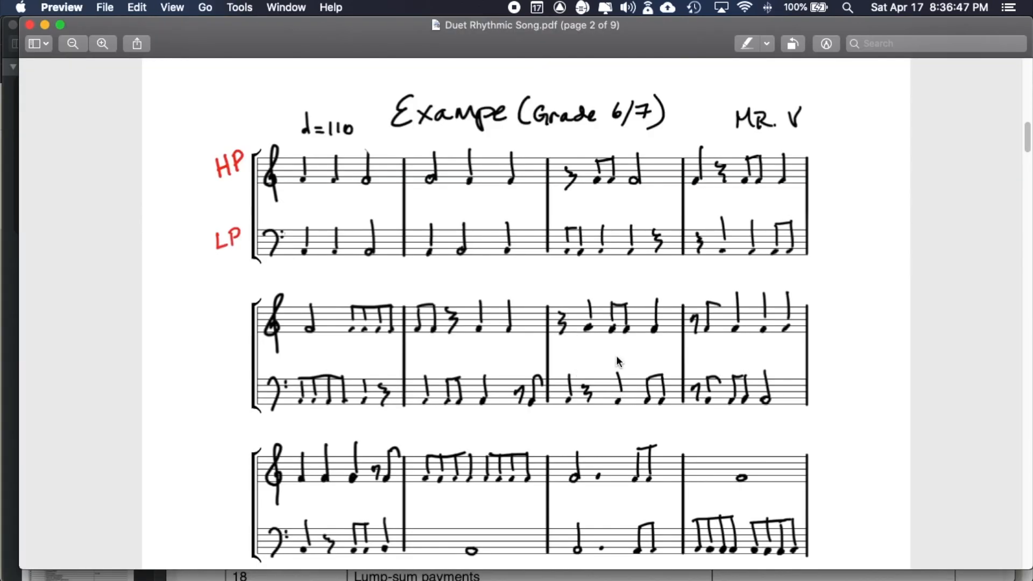
pyautogui.press('super+Tab')
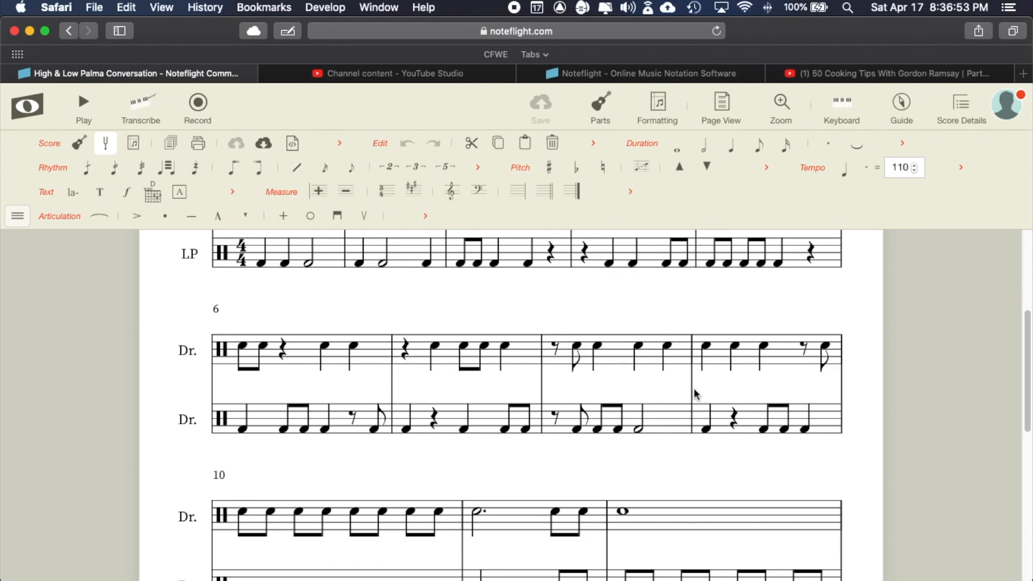
pyautogui.press('super+Tab')
pyautogui.scroll(-3, 628, 441)
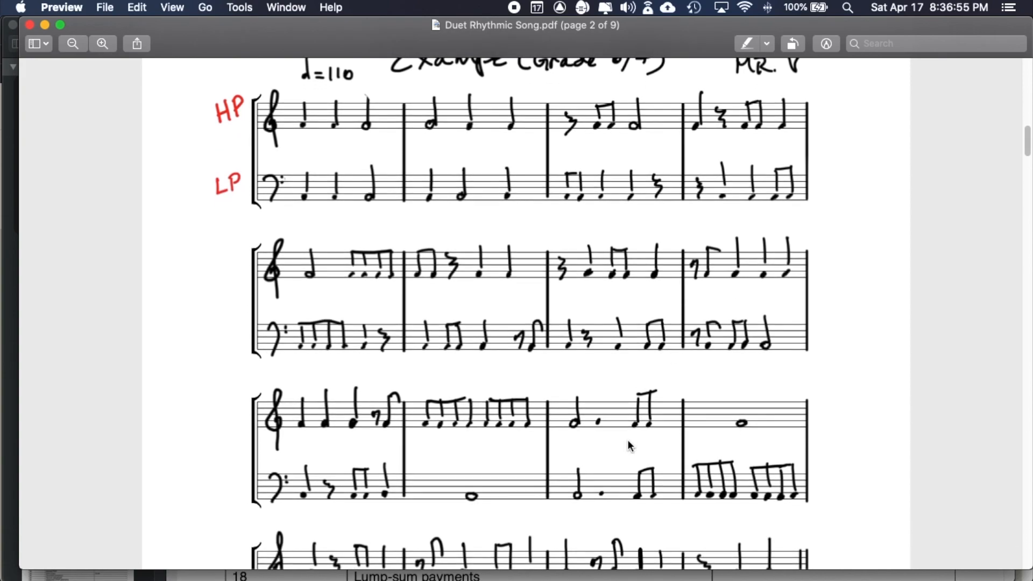
pyautogui.press('super+Tab')
pyautogui.scroll(-5, 491, 442)
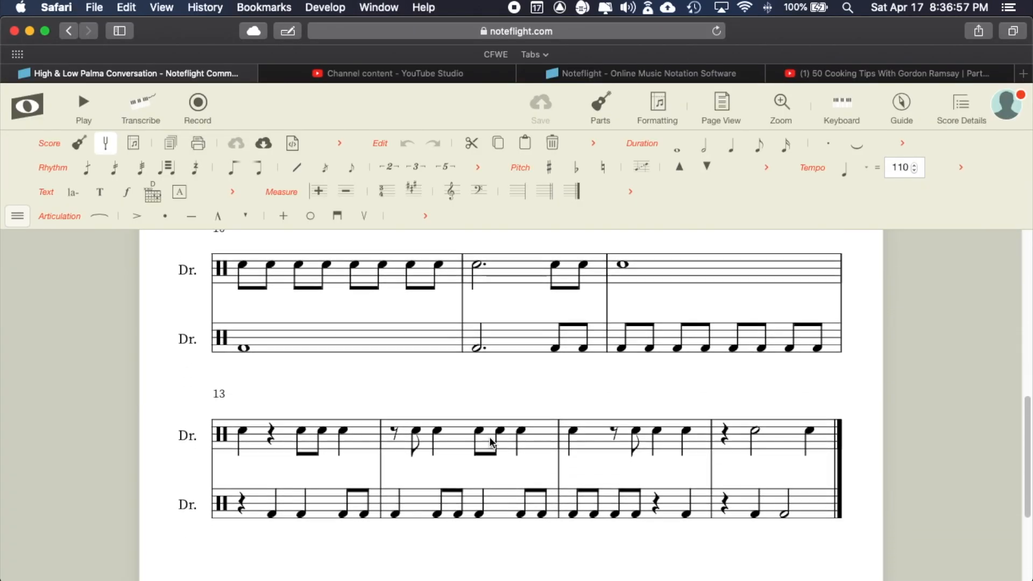
# - Turn every note of measure 16 on both staves into rests
pyautogui.click(810, 426)
pyautogui.press('Delete')
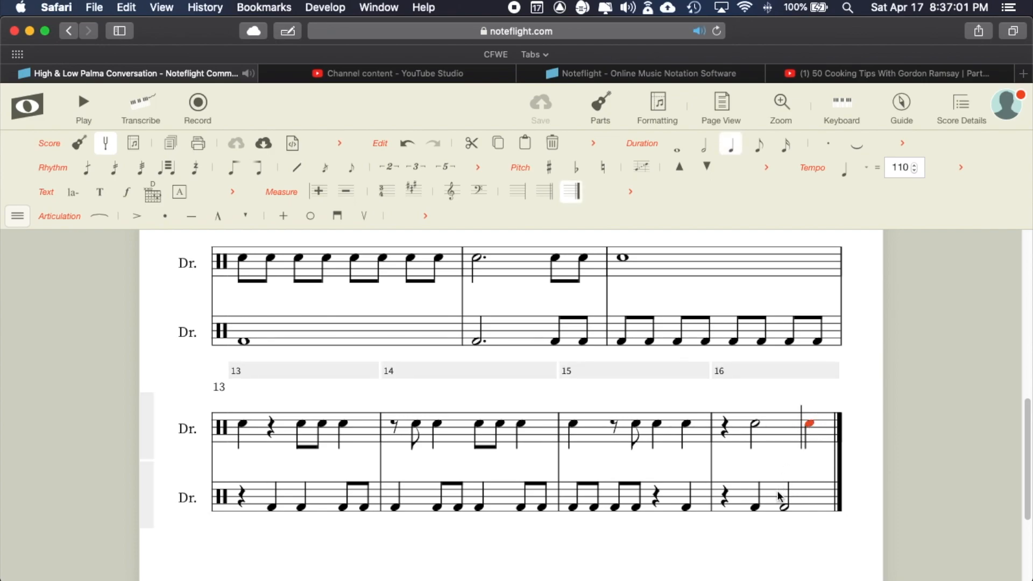
pyautogui.click(785, 505)
pyautogui.press('Delete')
pyautogui.click(756, 426)
pyautogui.press('Delete')
pyautogui.click(756, 503)
pyautogui.press('Delete')
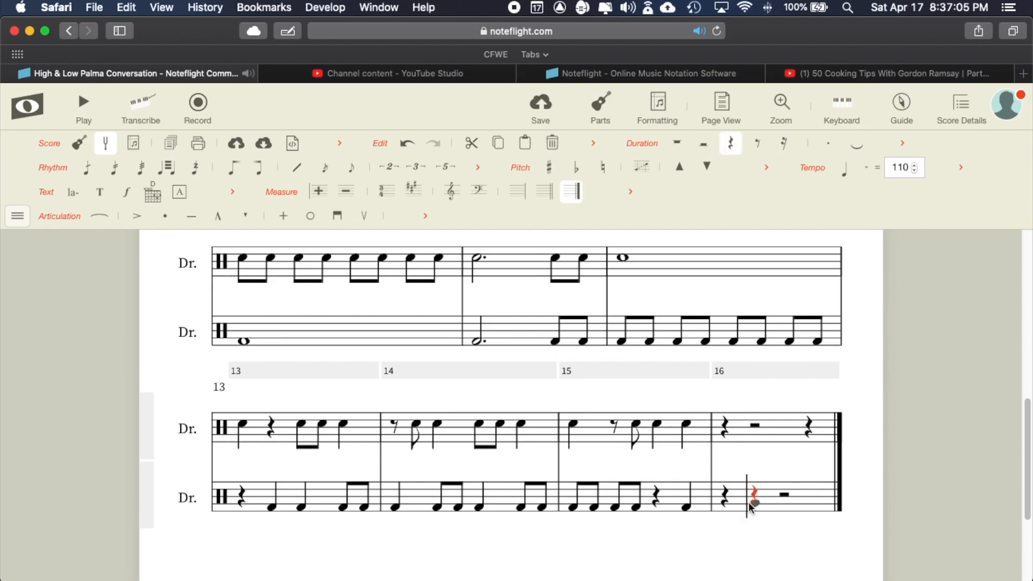
# - Delete the old measure 16, then append a fresh empty measure after measure 15
pyautogui.click(748, 371)
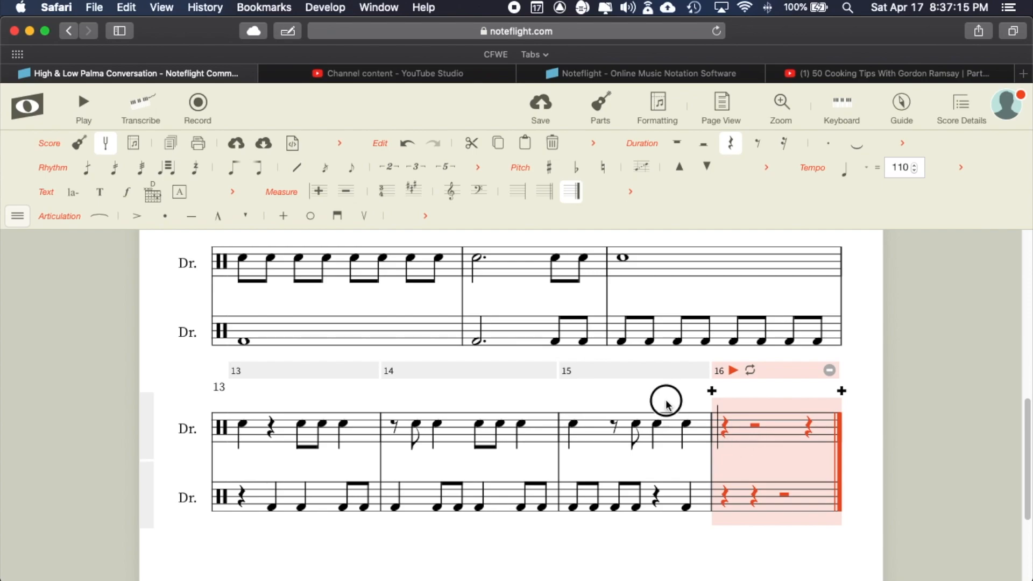
pyautogui.click(741, 426)
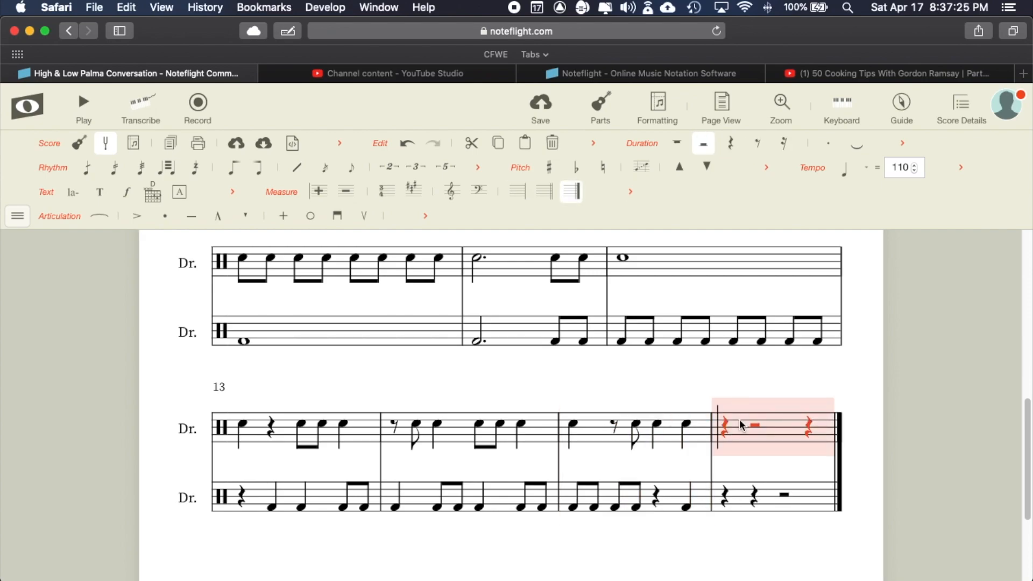
pyautogui.click(738, 370)
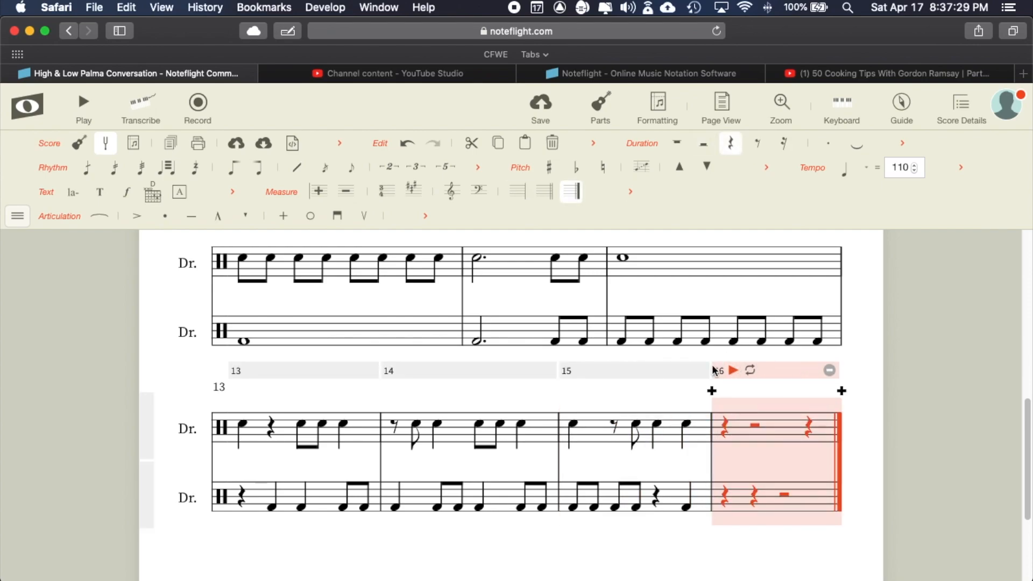
pyautogui.click(830, 372)
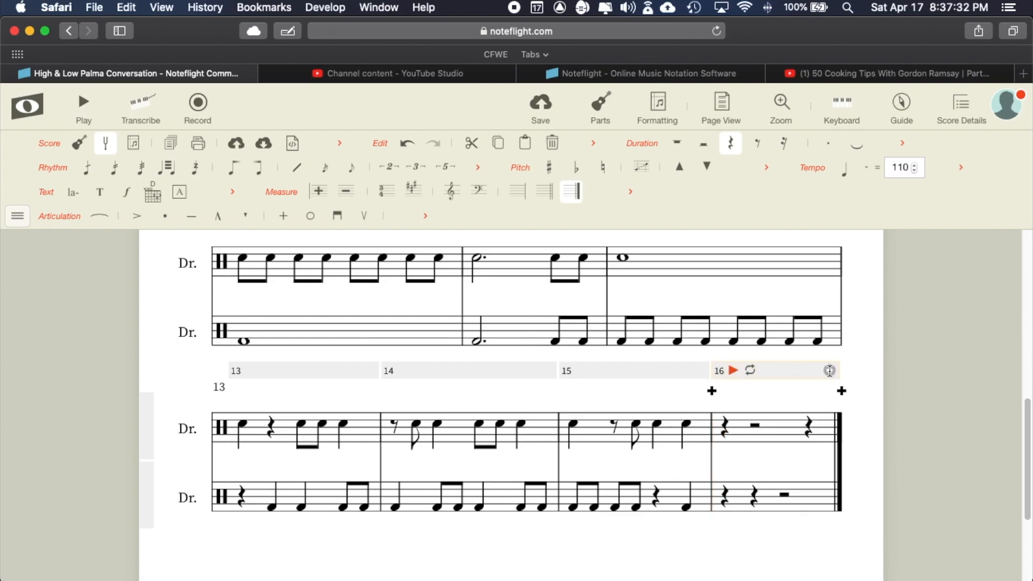
pyautogui.click(825, 428)
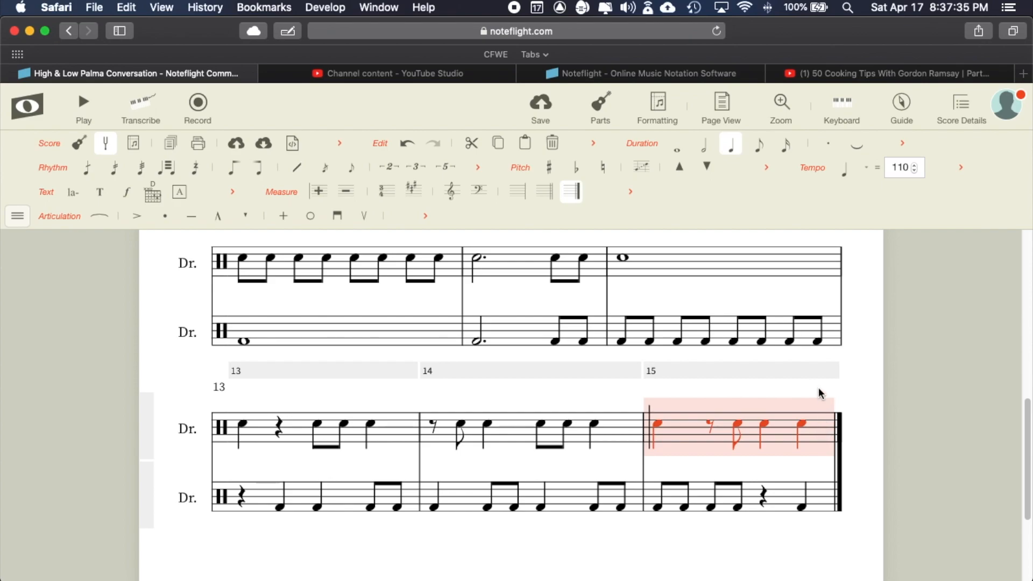
pyautogui.click(793, 370)
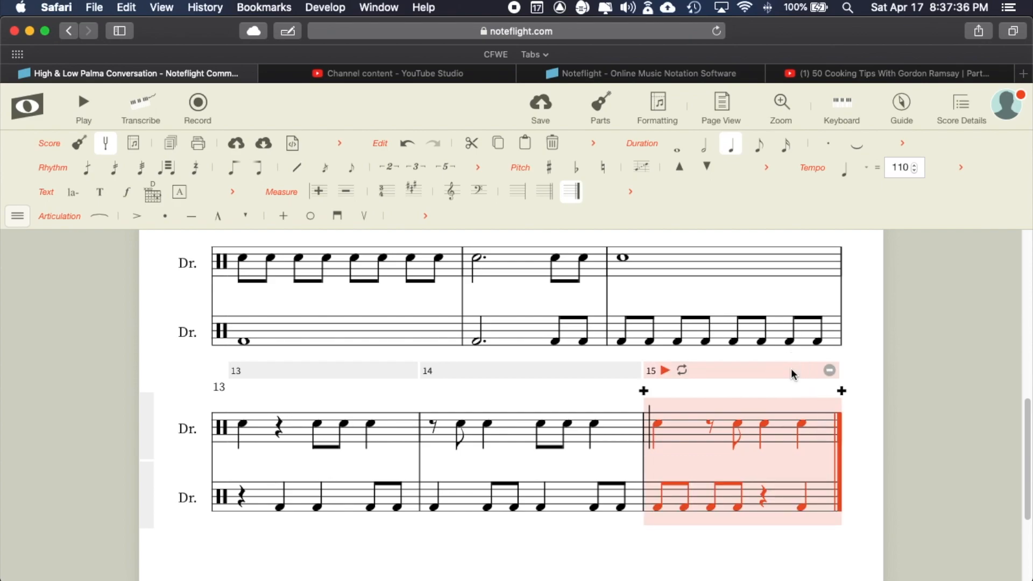
pyautogui.click(841, 390)
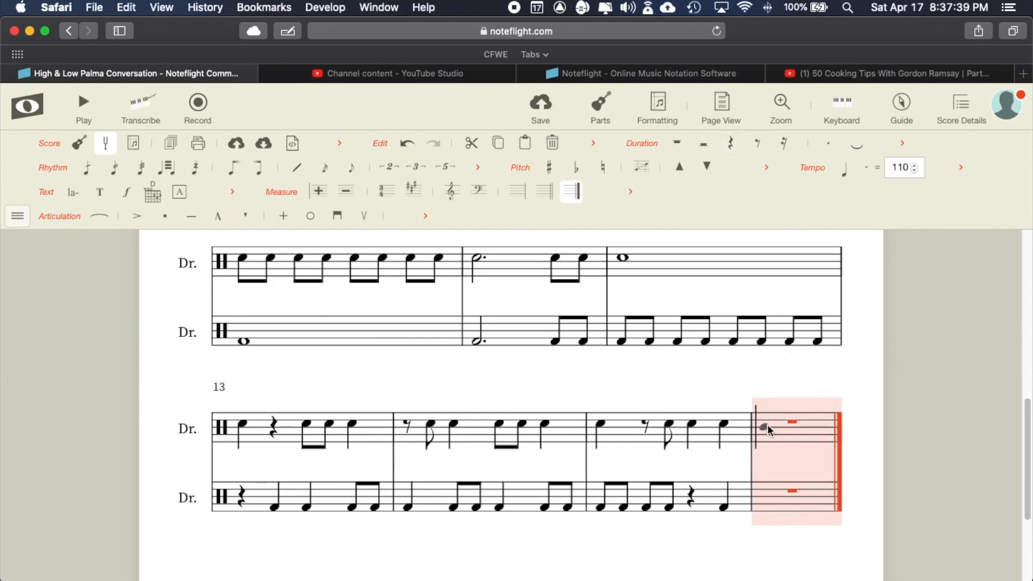
# - Check the reference PDF and enter a quarter rest on beat one of measure 16
pyautogui.press('super+Tab')
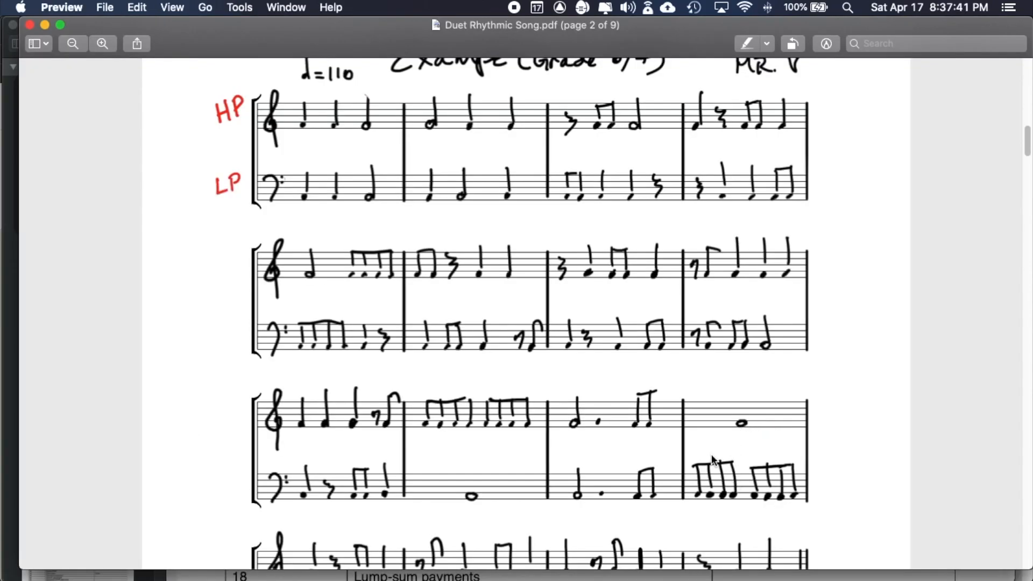
pyautogui.scroll(-5, 712, 454)
pyautogui.scroll(8, 712, 454)
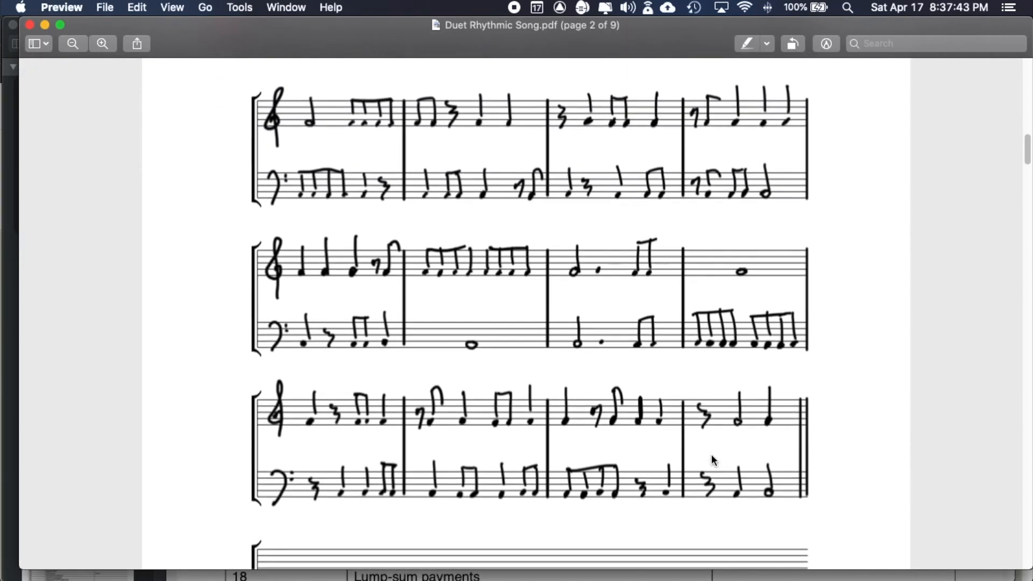
pyautogui.scroll(3, 712, 454)
pyautogui.scroll(-7, 712, 454)
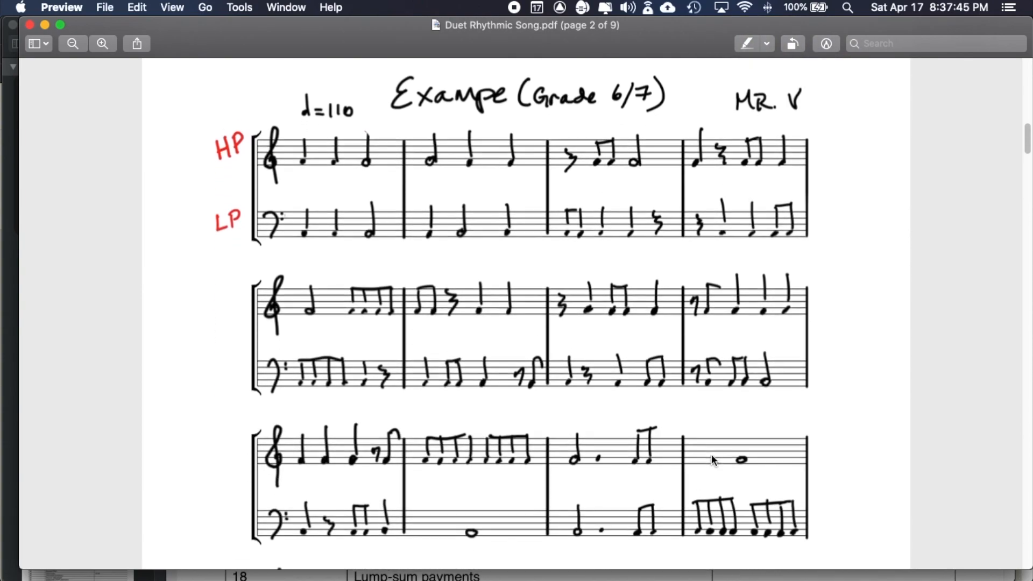
pyautogui.scroll(-3, 711, 455)
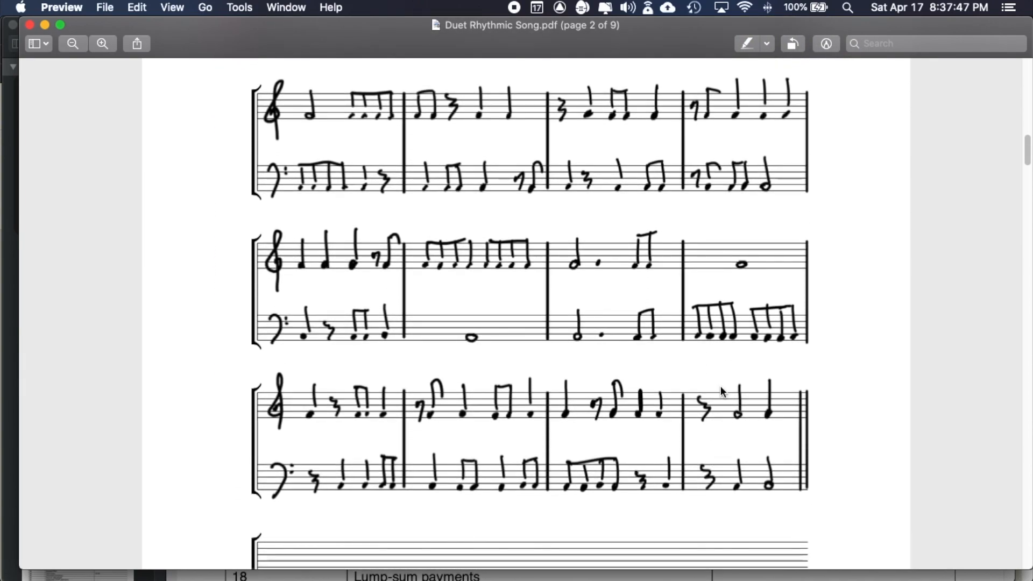
pyautogui.press('super+Tab')
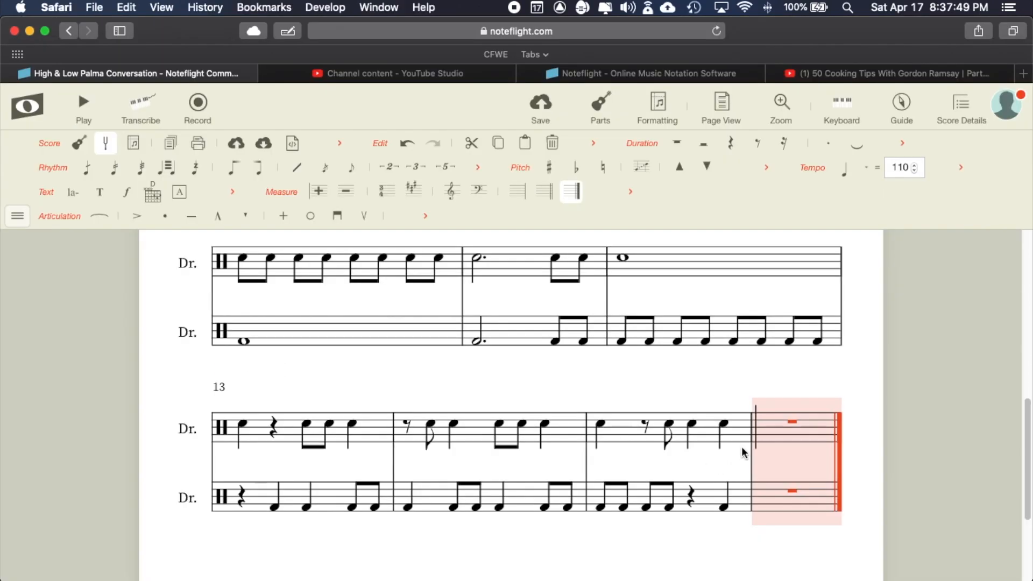
pyautogui.click(768, 428)
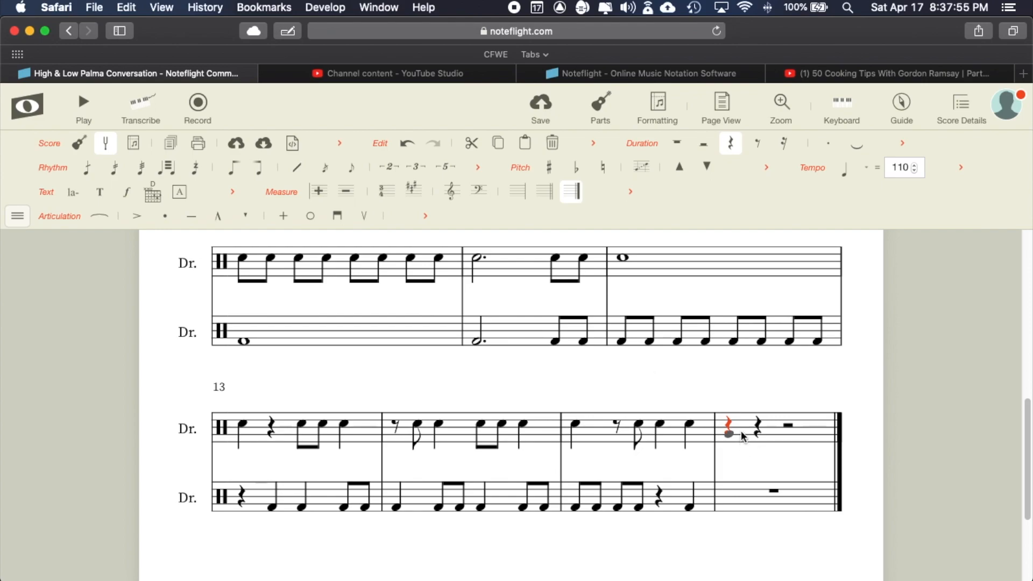
# - Add a half note on beat two and a quarter note on beat four, matching the PDF
pyautogui.press('super+Tab')
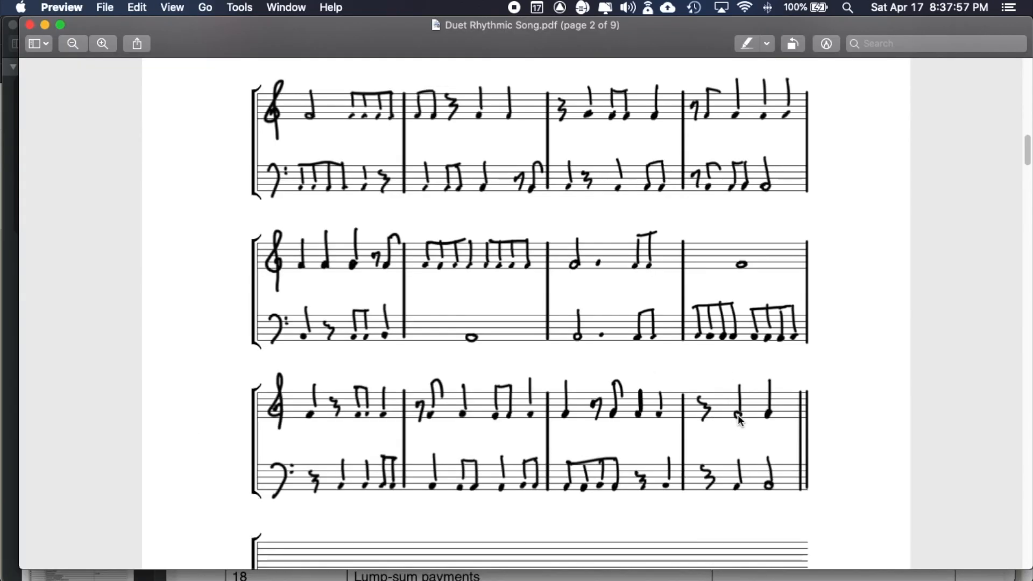
pyautogui.press('super+Tab')
pyautogui.click(760, 427)
pyautogui.click(760, 425)
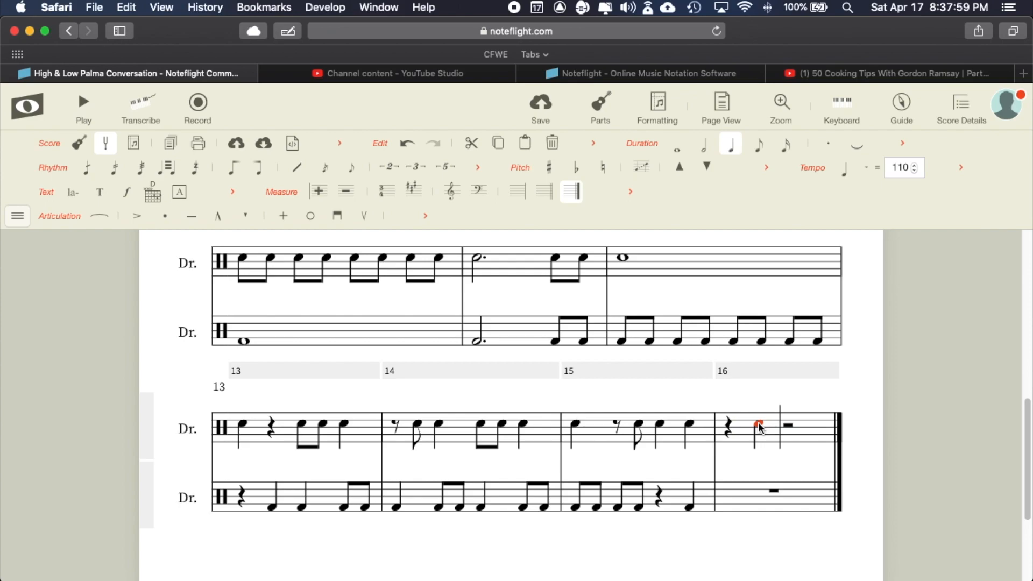
pyautogui.click(703, 144)
pyautogui.press('super+Tab')
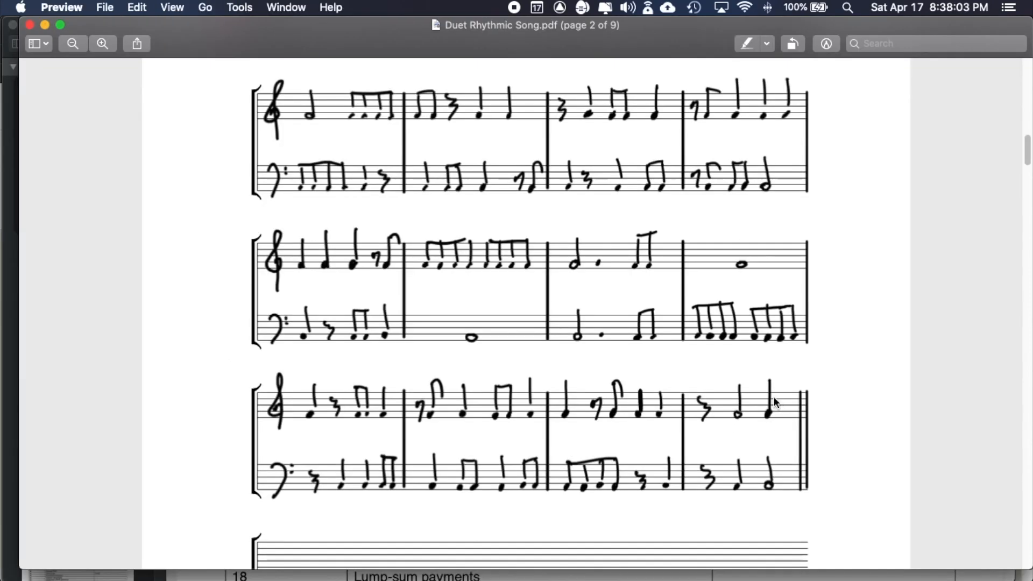
pyautogui.press('super+Tab')
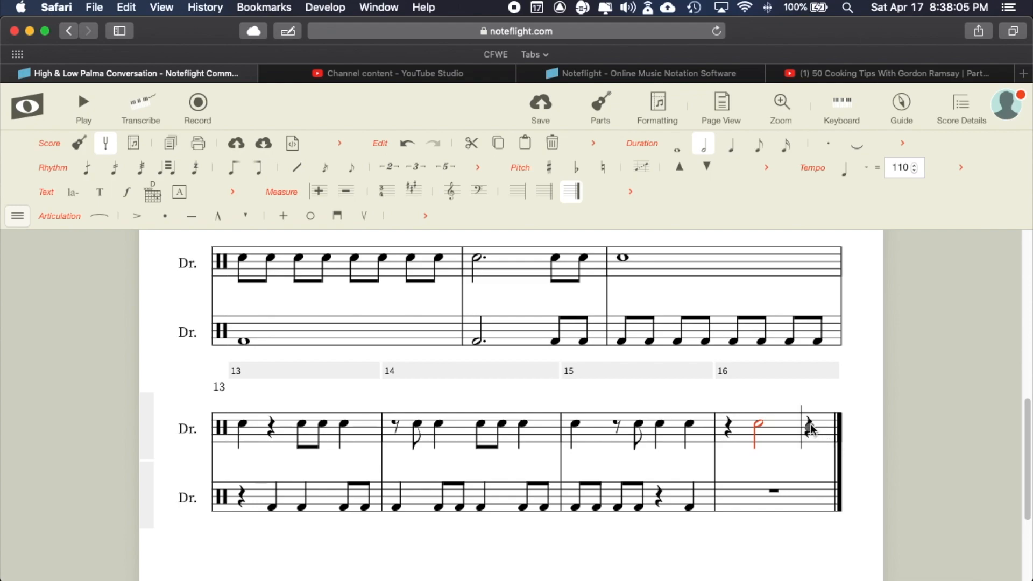
pyautogui.click(812, 423)
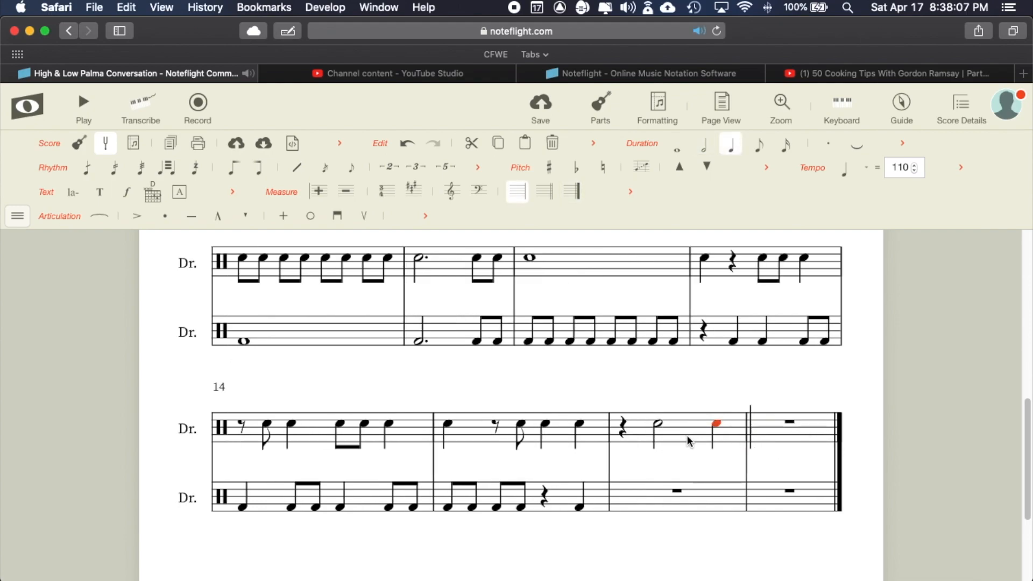
pyautogui.press('super+Tab')
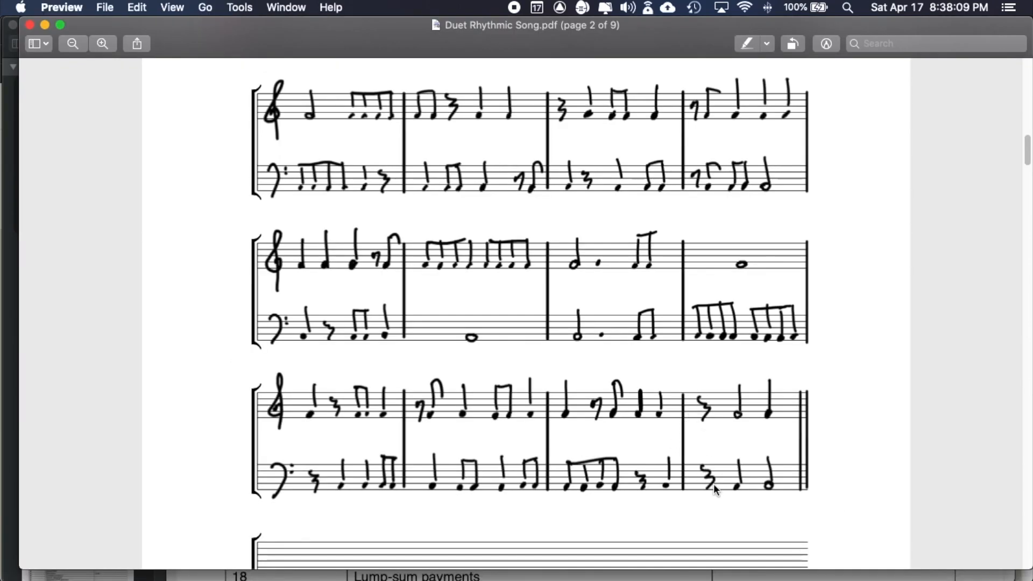
pyautogui.press('super+Tab')
pyautogui.click(627, 493)
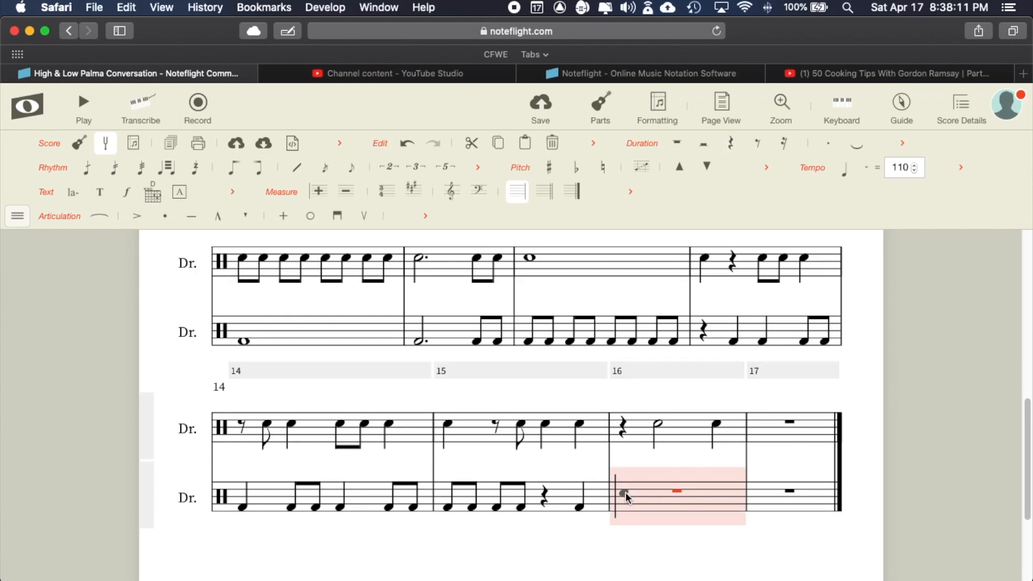
# - Fill the bass staff of measure 16 with a quarter rest, quarter note and half note
pyautogui.click(626, 493)
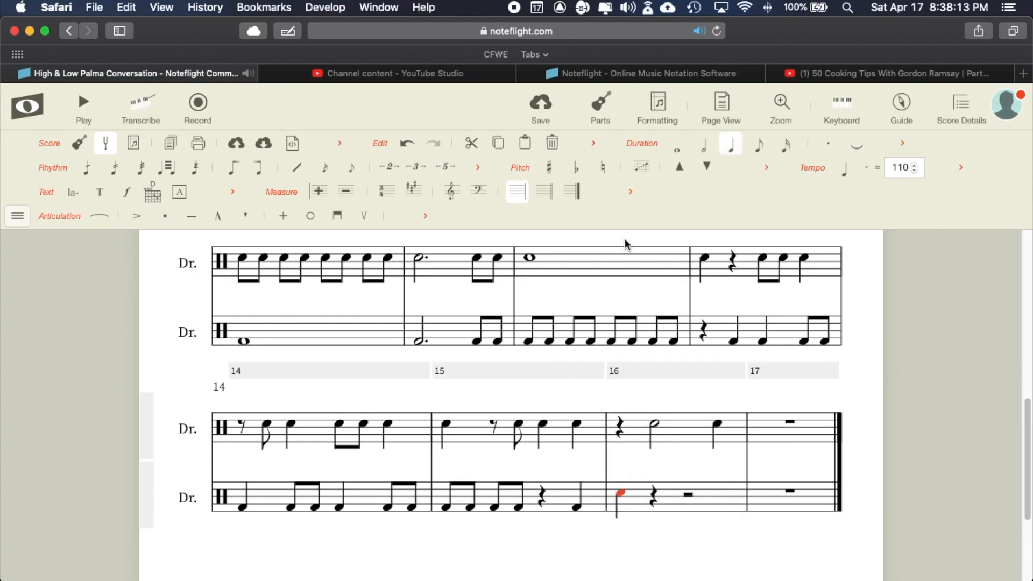
pyautogui.click(562, 151)
pyautogui.press('super+Tab')
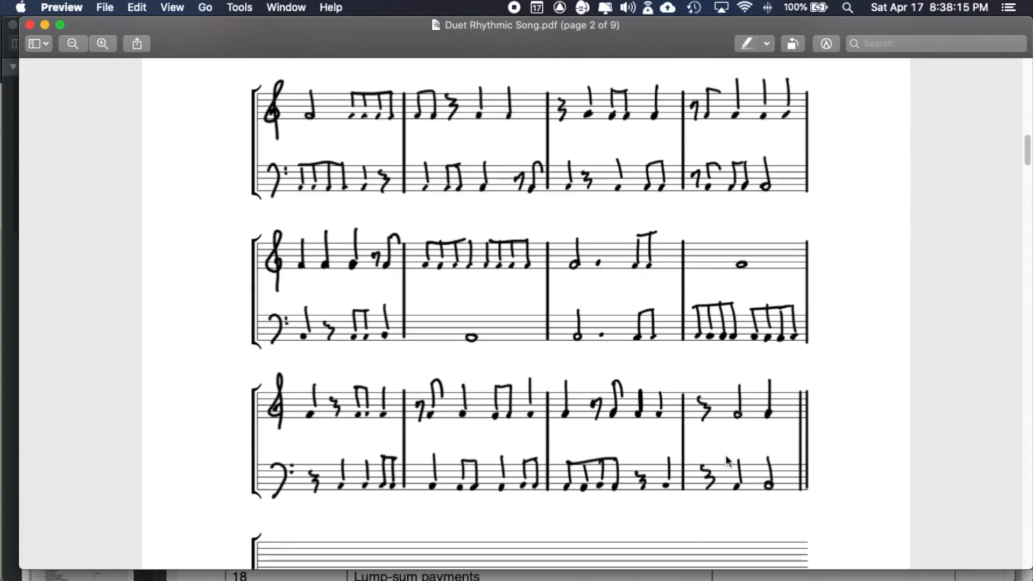
pyautogui.press('super+Tab')
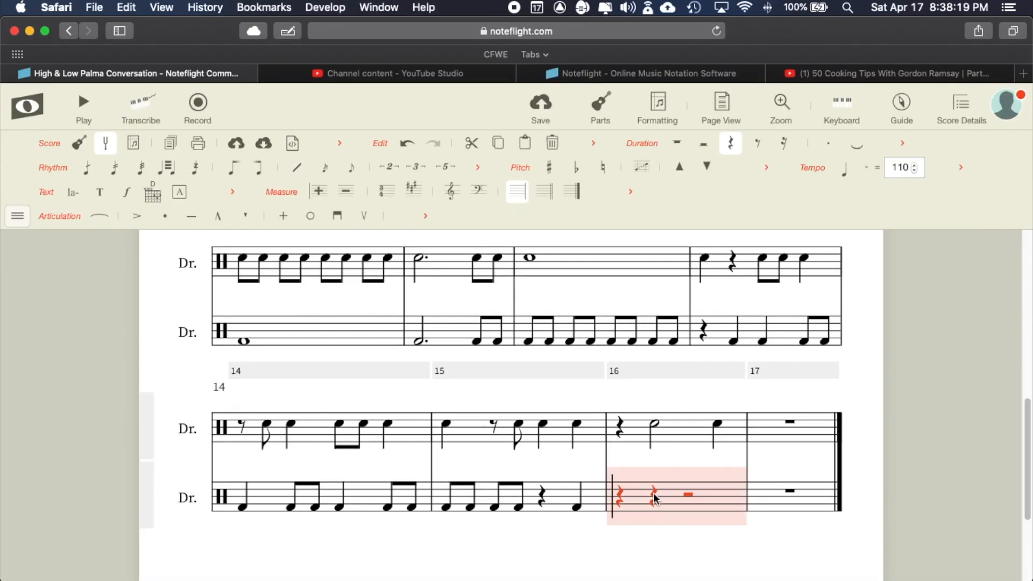
pyautogui.click(653, 501)
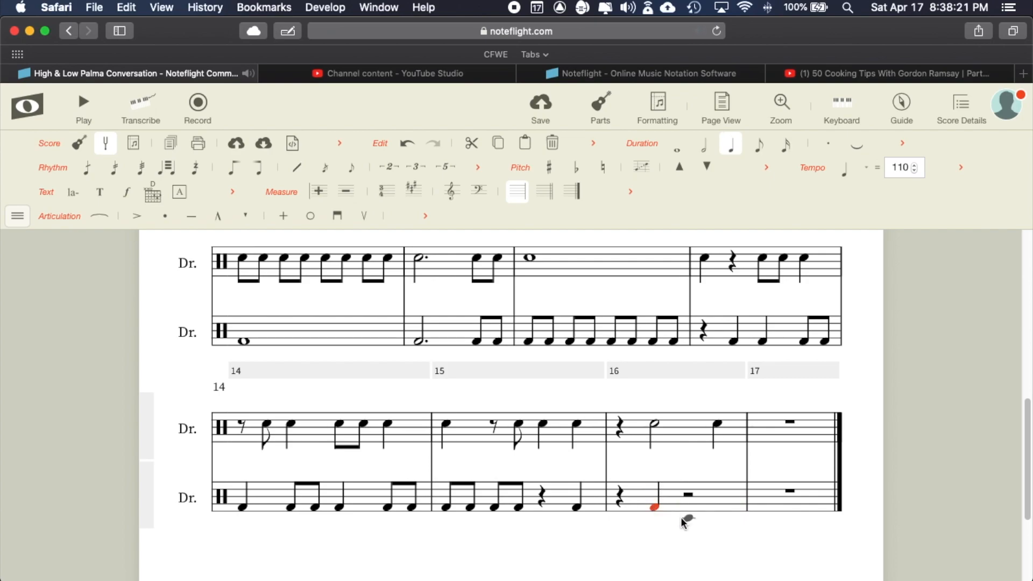
pyautogui.press('super+Tab')
pyautogui.press('super+Tab')
pyautogui.click(692, 509)
pyautogui.press('6')
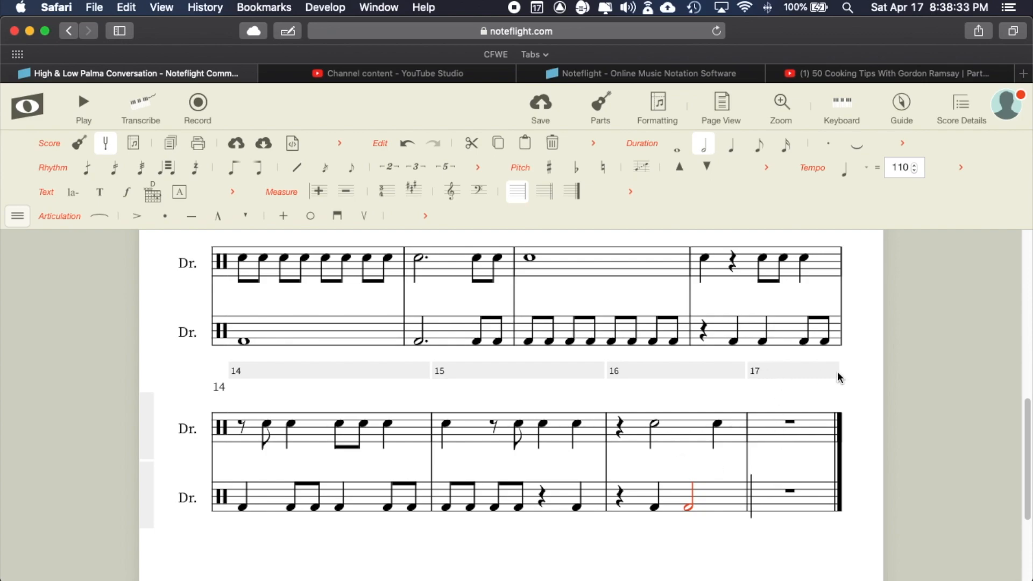
# - Delete the extra empty measure 17 so the score ends at measure 16
pyautogui.click(775, 372)
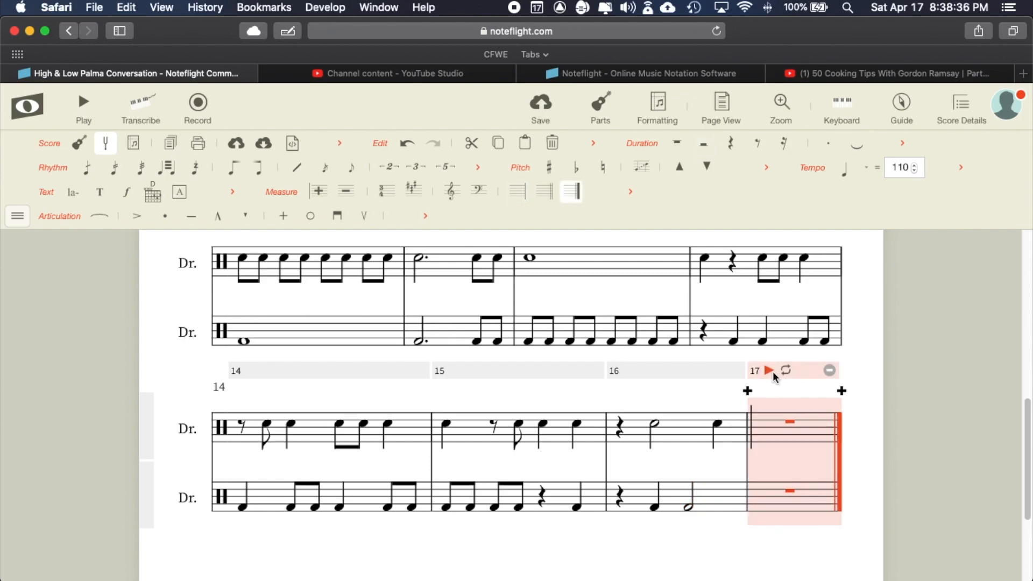
pyautogui.click(830, 371)
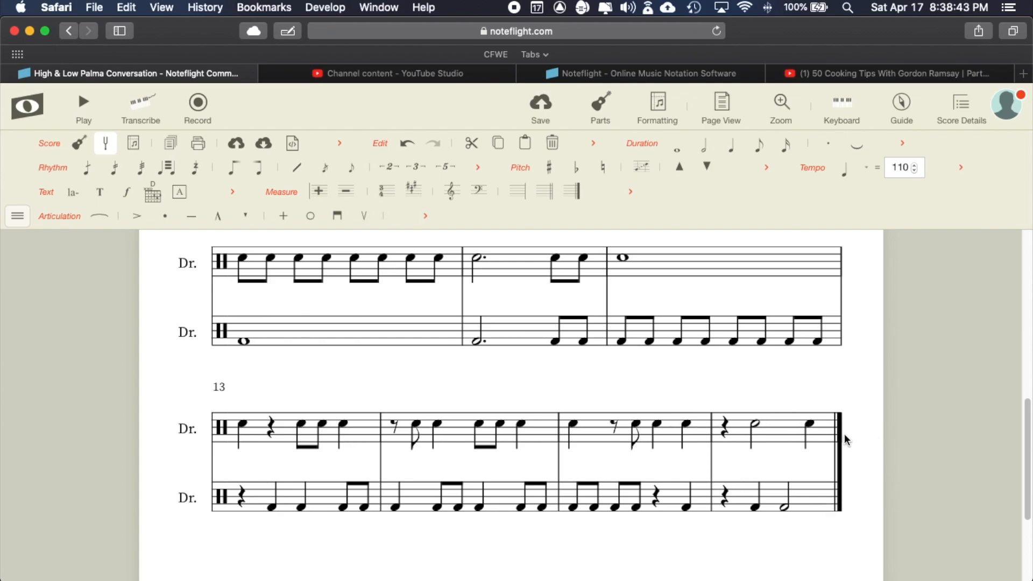
pyautogui.scroll(10, 845, 432)
pyautogui.scroll(2, 834, 419)
pyautogui.scroll(-7, 834, 418)
pyautogui.scroll(5, 835, 418)
pyautogui.scroll(3, 835, 423)
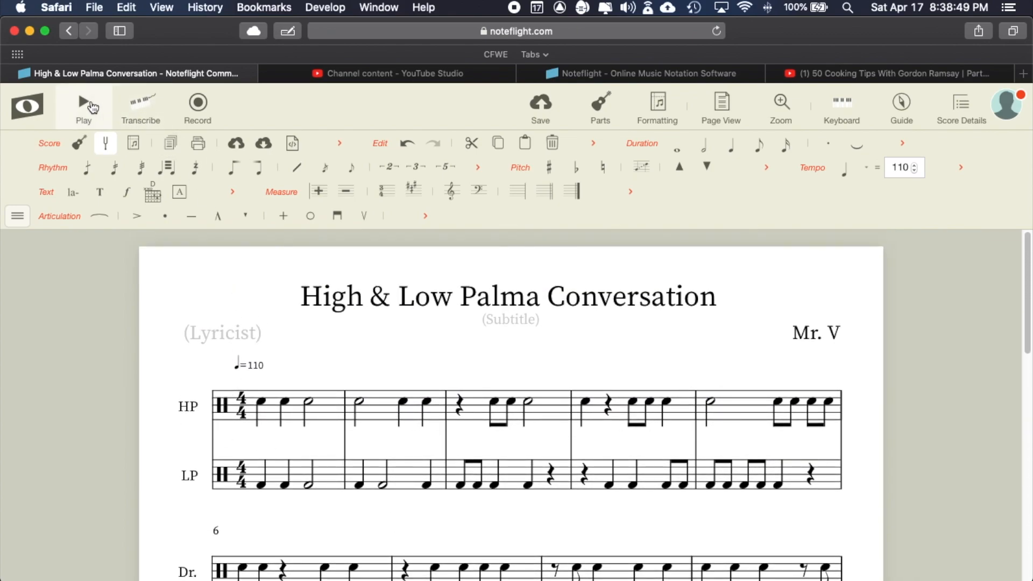
pyautogui.click(83, 108)
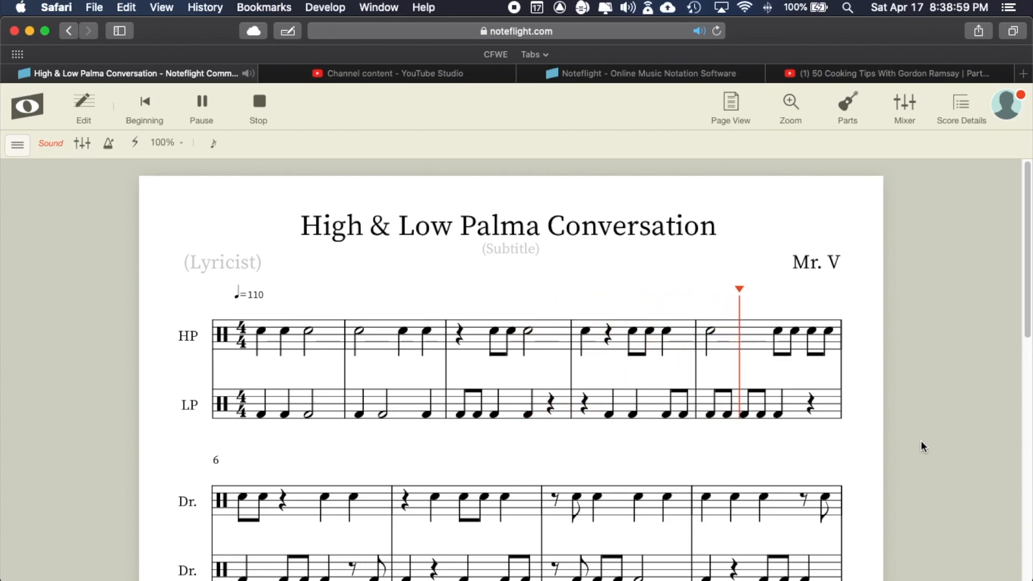
pyautogui.scroll(-3, 921, 442)
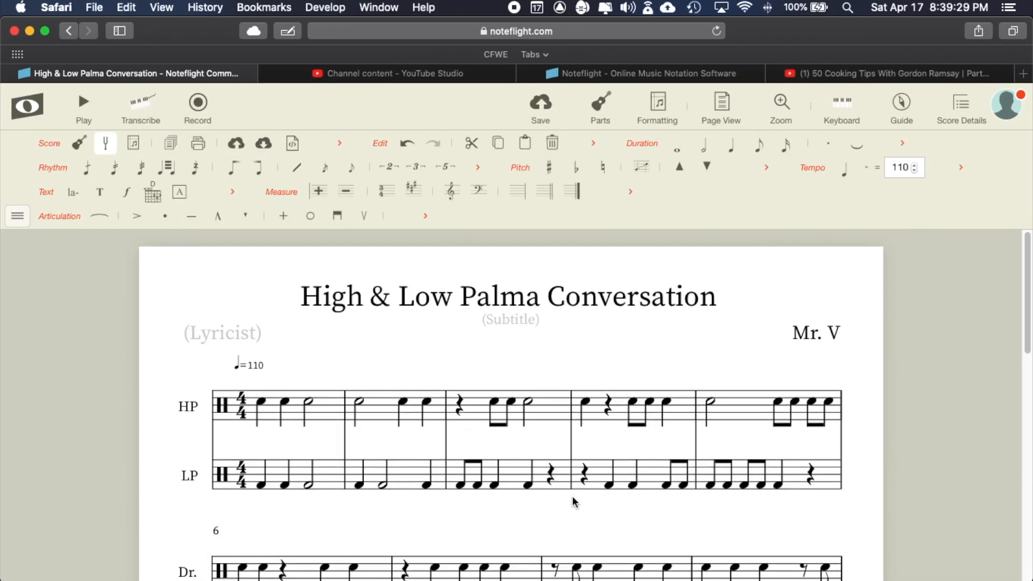
pyautogui.scroll(-3, 768, 430)
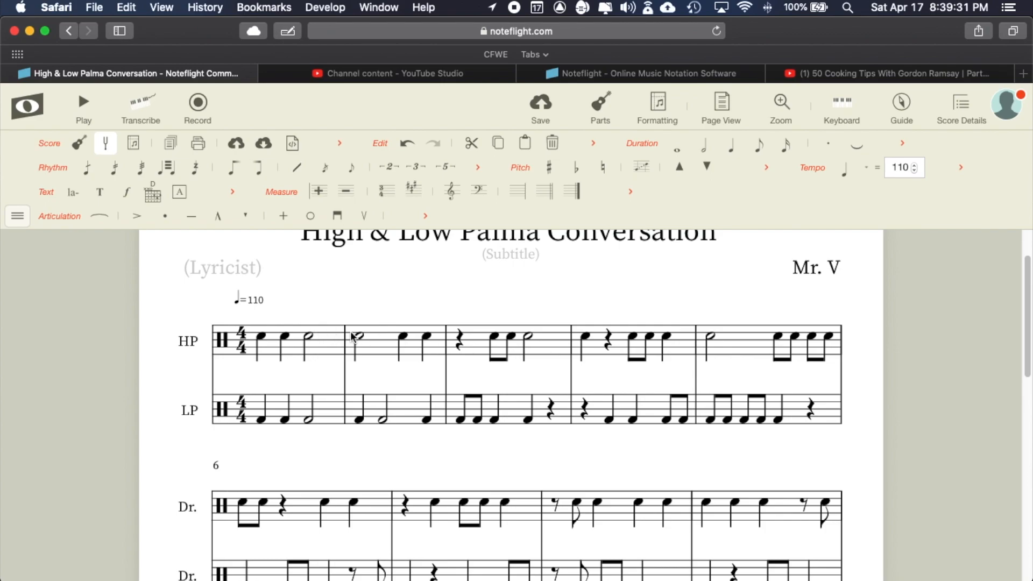
pyautogui.scroll(-3, 702, 429)
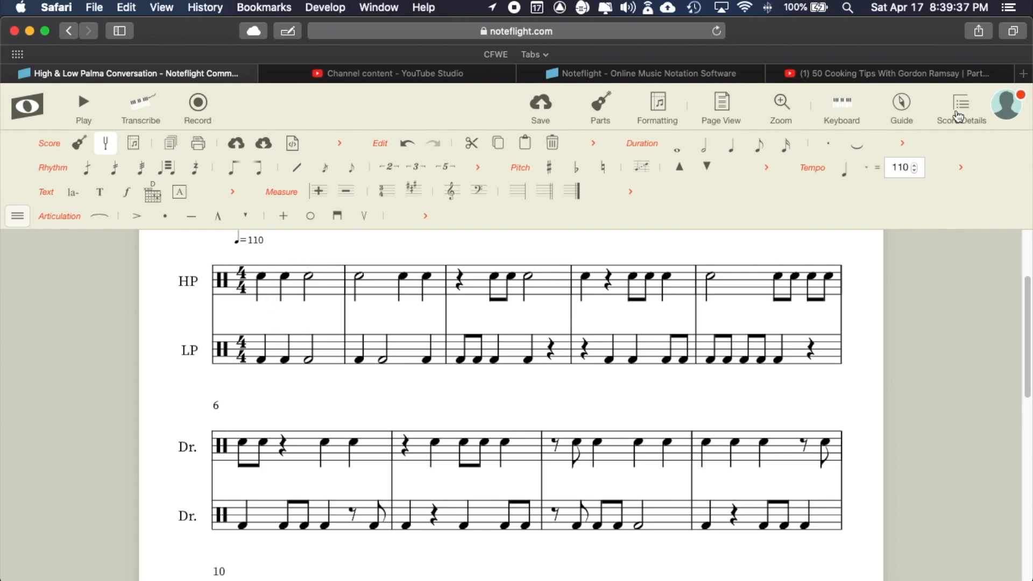
pyautogui.click(593, 107)
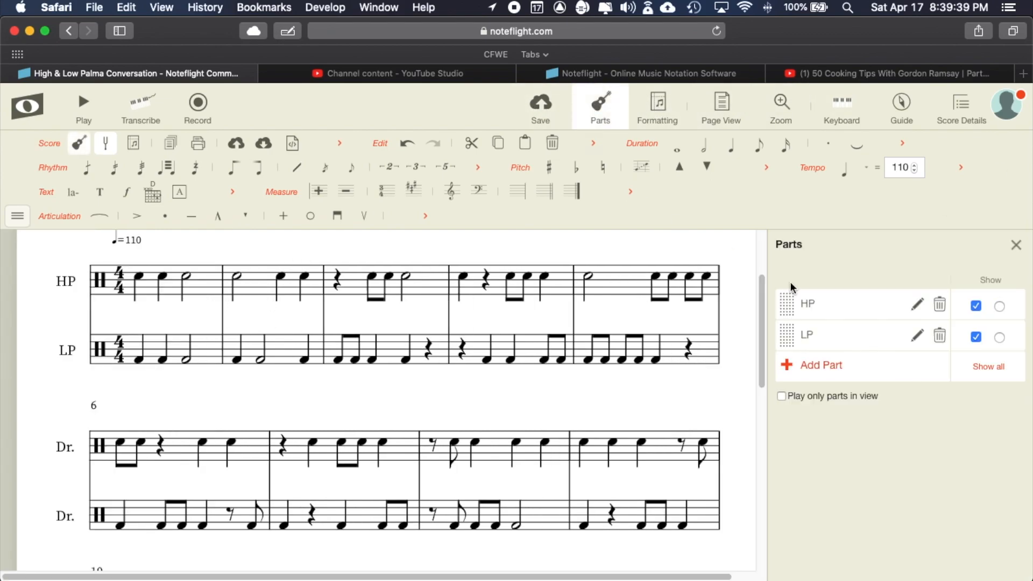
pyautogui.click(599, 108)
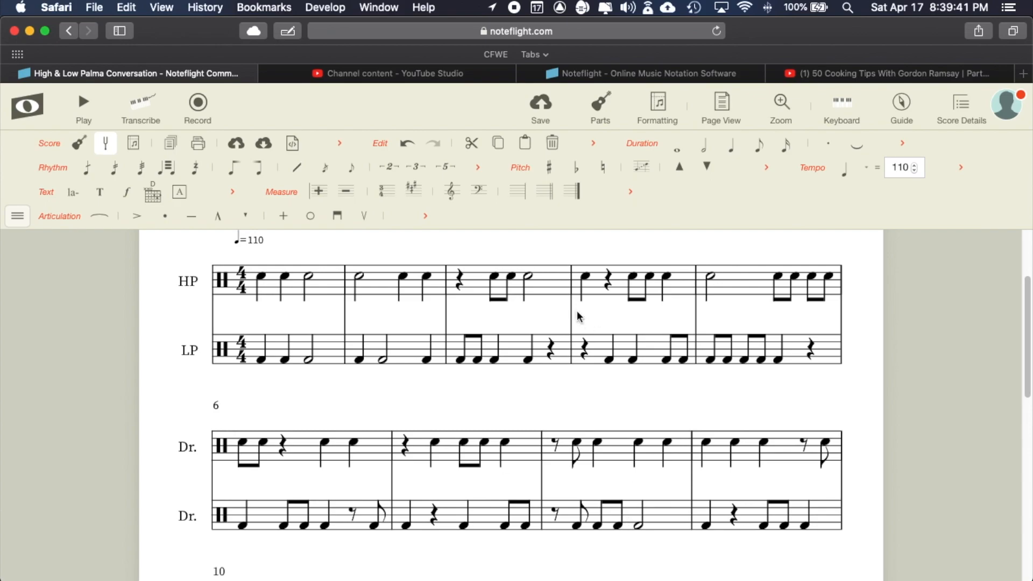
pyautogui.scroll(-8, 586, 318)
pyautogui.scroll(5, 576, 313)
pyautogui.scroll(4, 576, 318)
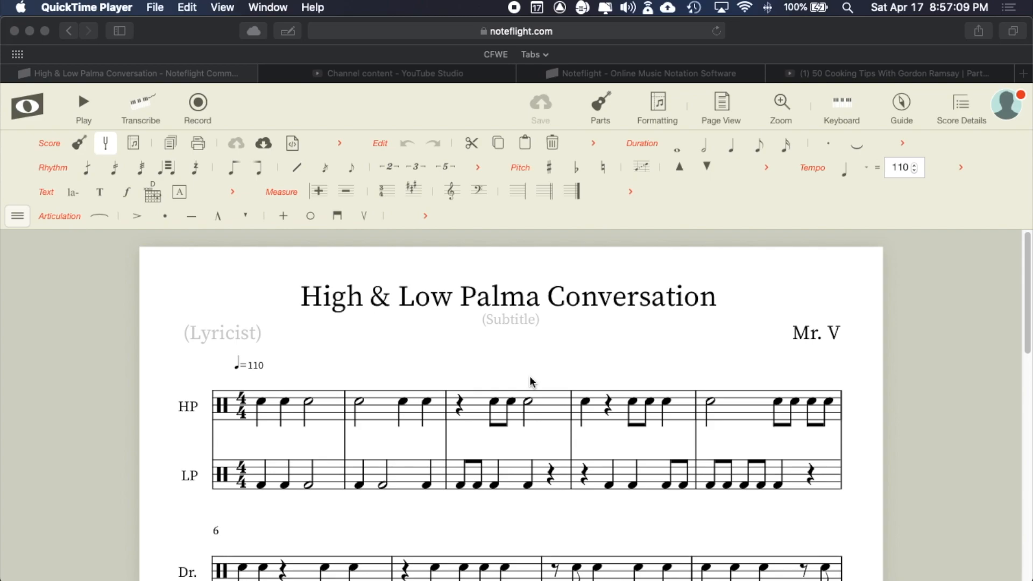
pyautogui.scroll(-5, 603, 407)
pyautogui.scroll(-5, 602, 407)
pyautogui.scroll(6, 602, 406)
pyautogui.scroll(5, 601, 404)
pyautogui.scroll(-15, 602, 370)
pyautogui.scroll(-5, 601, 370)
pyautogui.scroll(12, 602, 370)
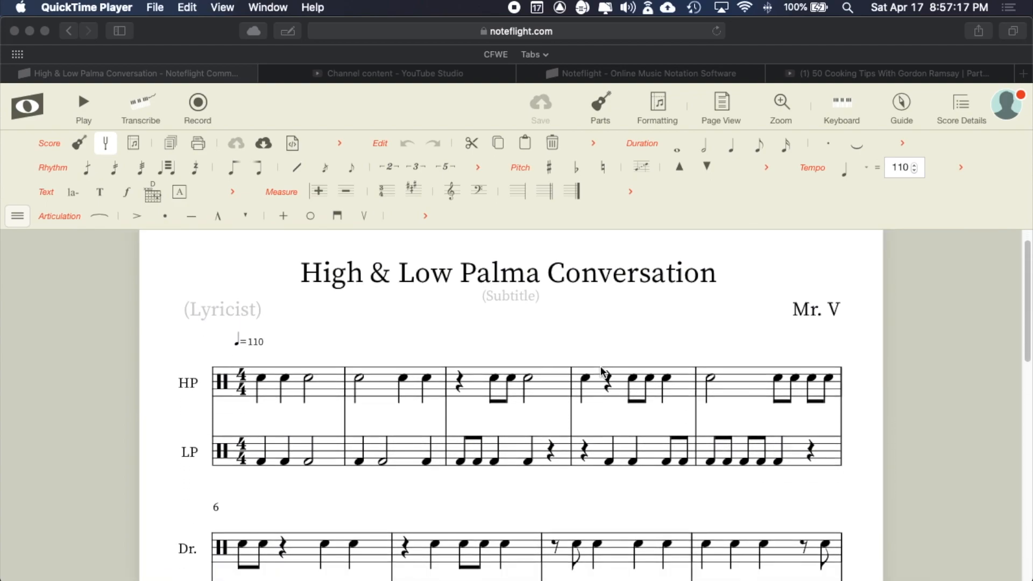
pyautogui.scroll(-6, 601, 370)
pyautogui.scroll(7, 602, 370)
pyautogui.scroll(1, 602, 371)
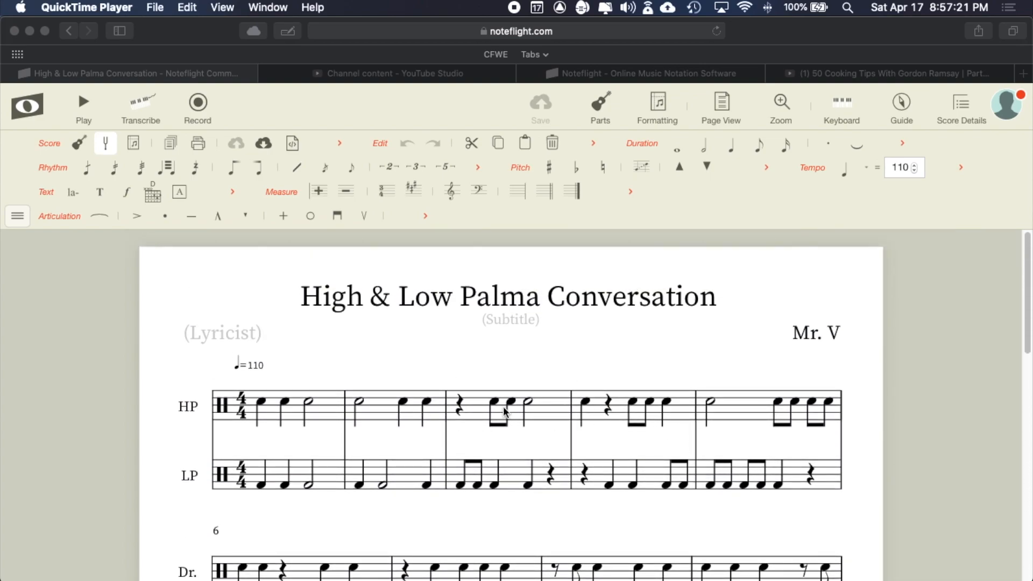
pyautogui.scroll(-1, 522, 466)
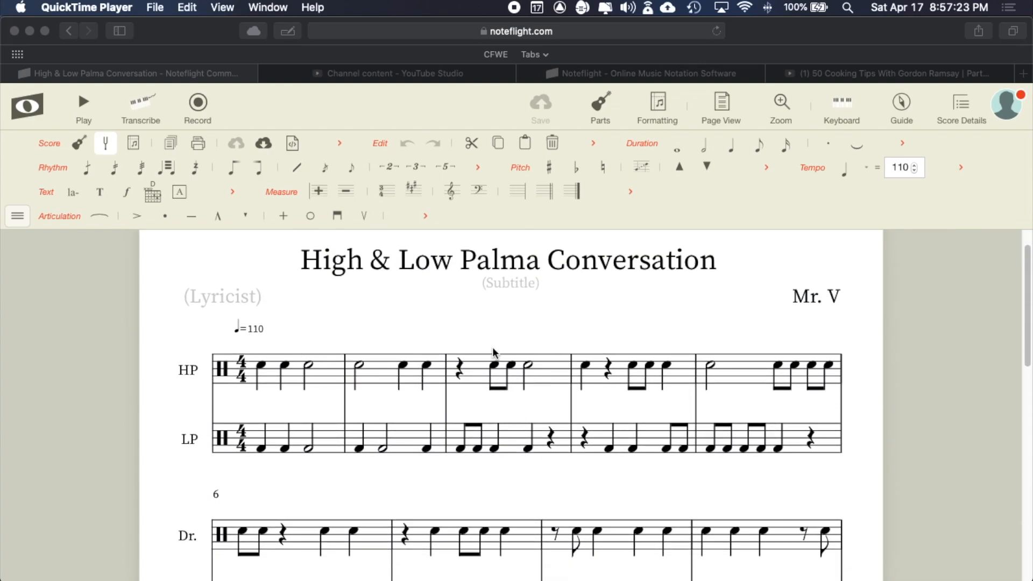
pyautogui.scroll(-6, 487, 464)
pyautogui.scroll(6, 487, 466)
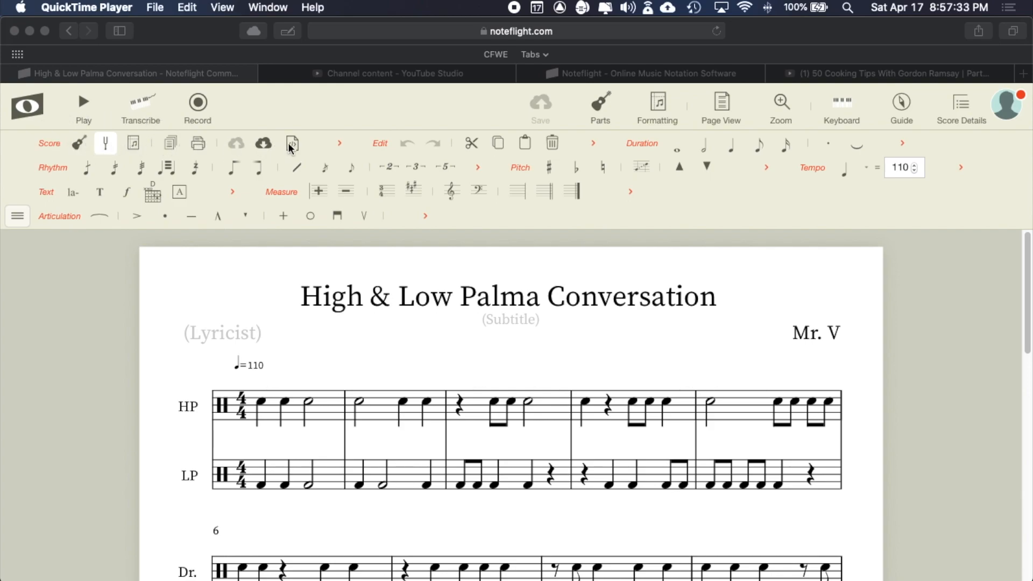
pyautogui.click(22, 213)
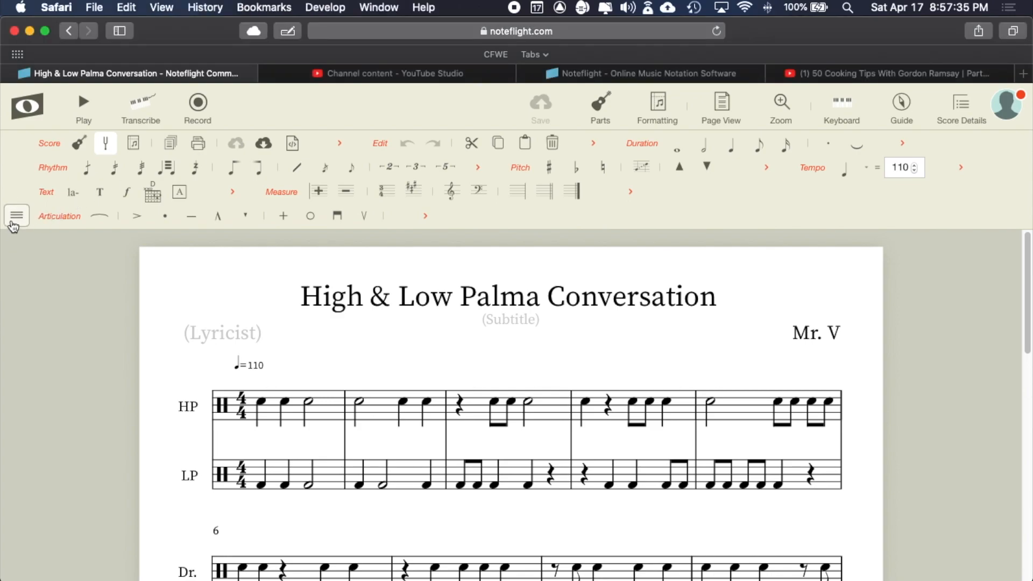
# - Toggle the Score palette off and on, expand it, and save a copy of the score
pyautogui.click(21, 218)
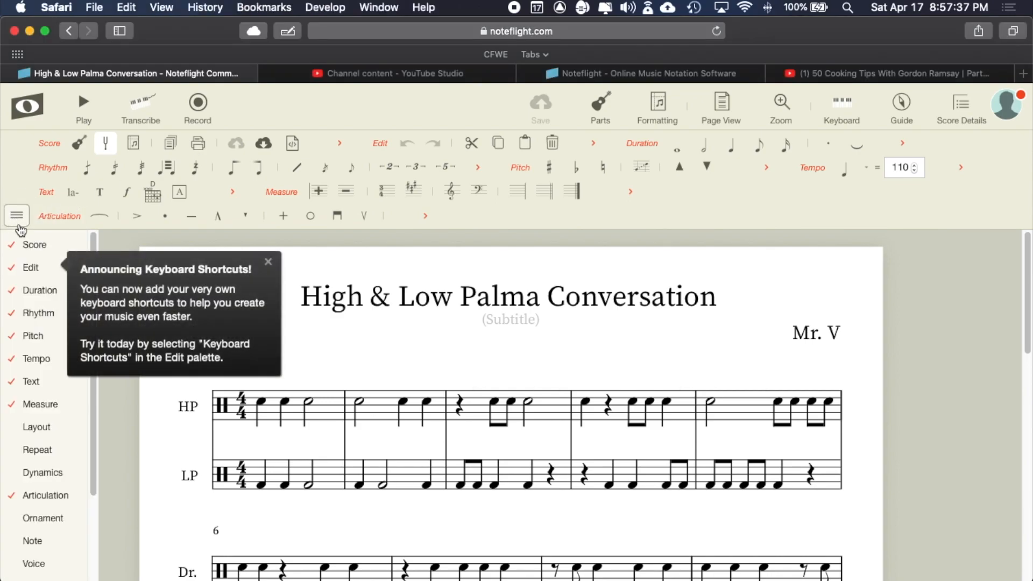
pyautogui.click(35, 251)
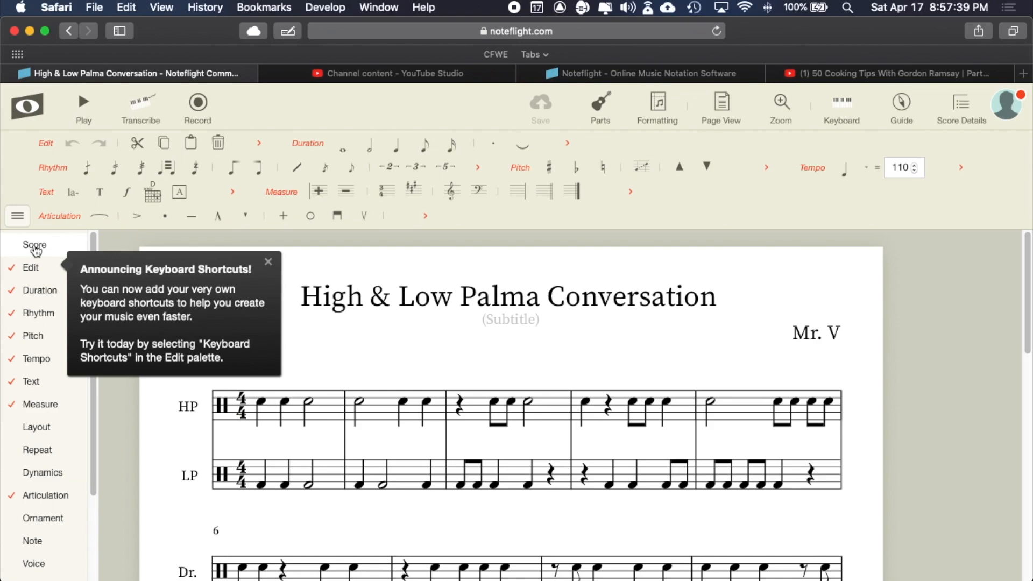
pyautogui.click(36, 251)
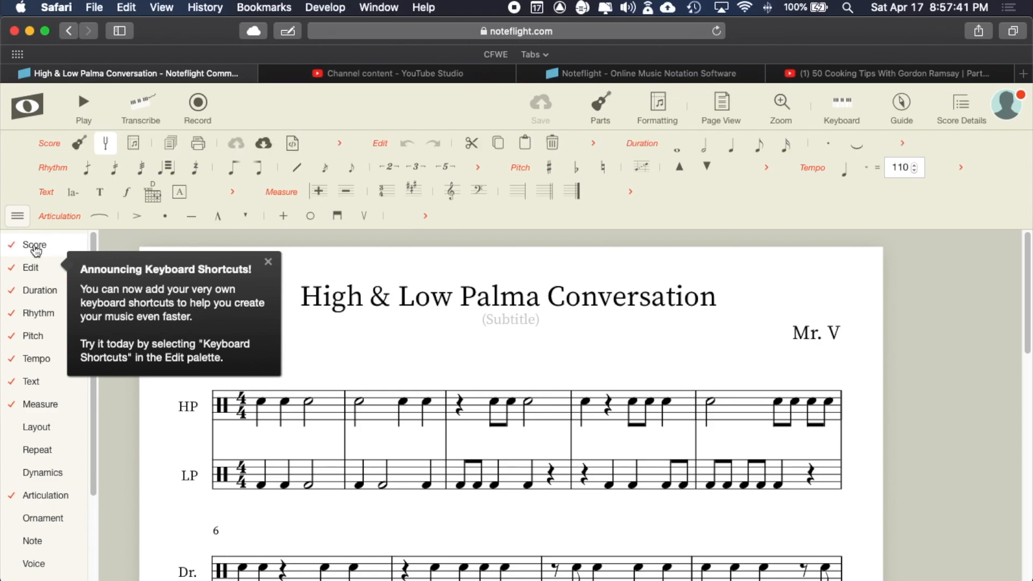
pyautogui.click(17, 216)
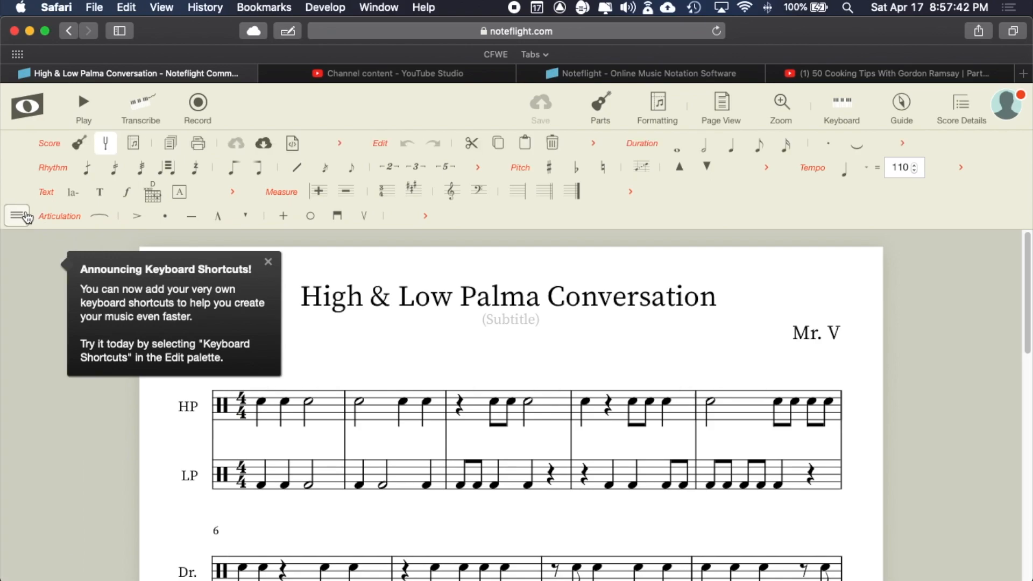
pyautogui.click(340, 145)
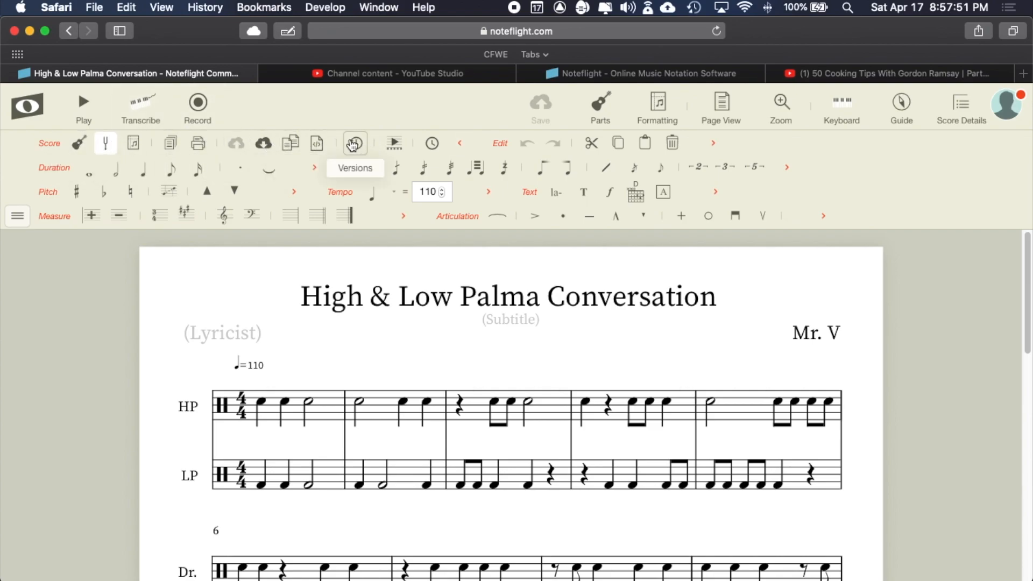
pyautogui.click(291, 144)
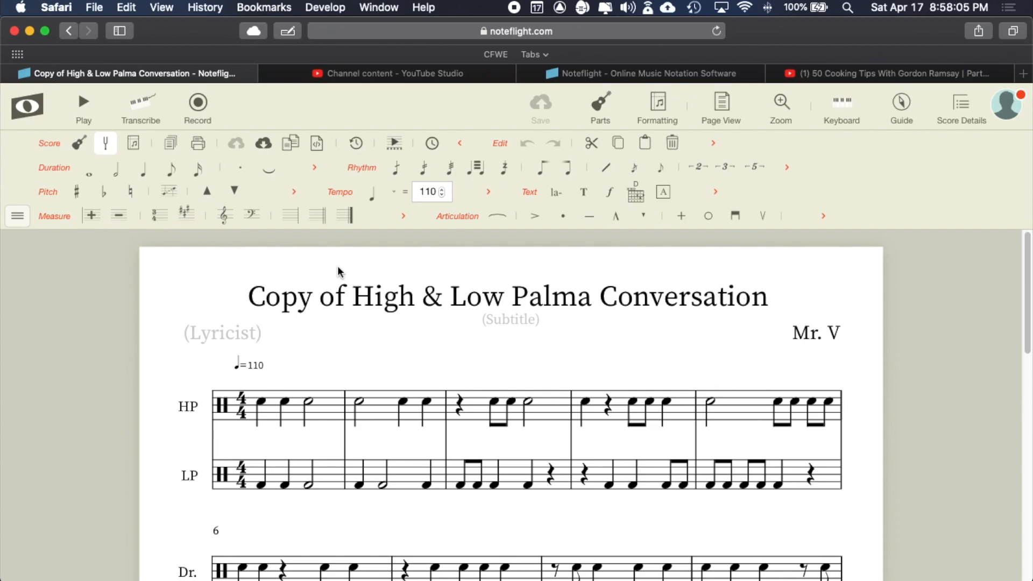
pyautogui.click(23, 100)
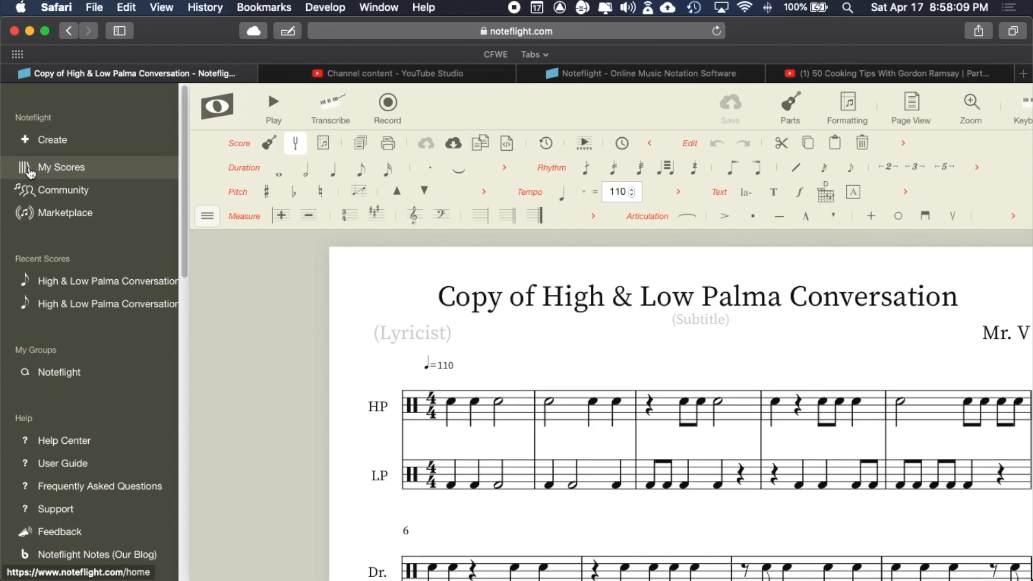
pyautogui.click(227, 108)
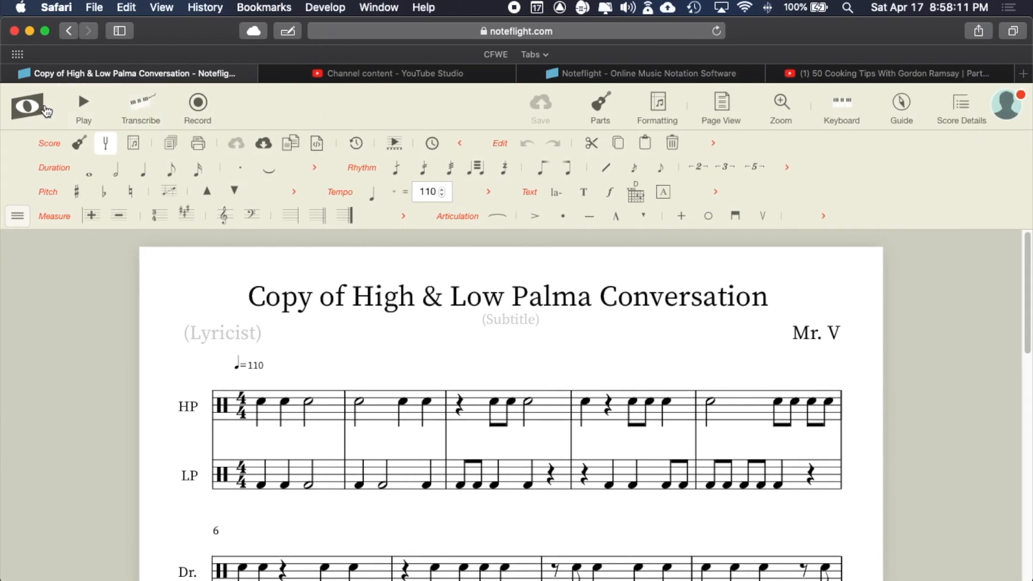
pyautogui.click(46, 108)
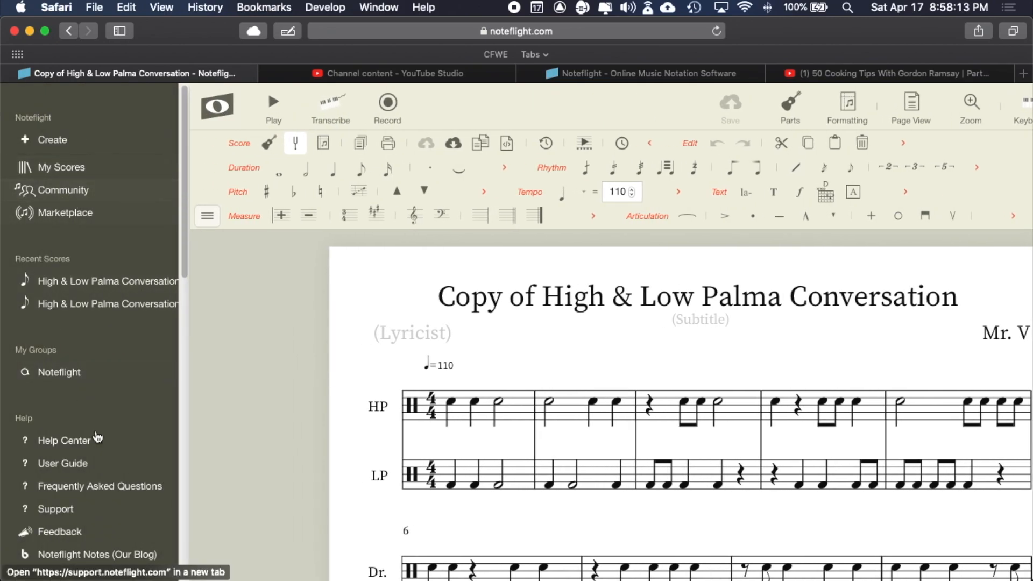
pyautogui.click(61, 170)
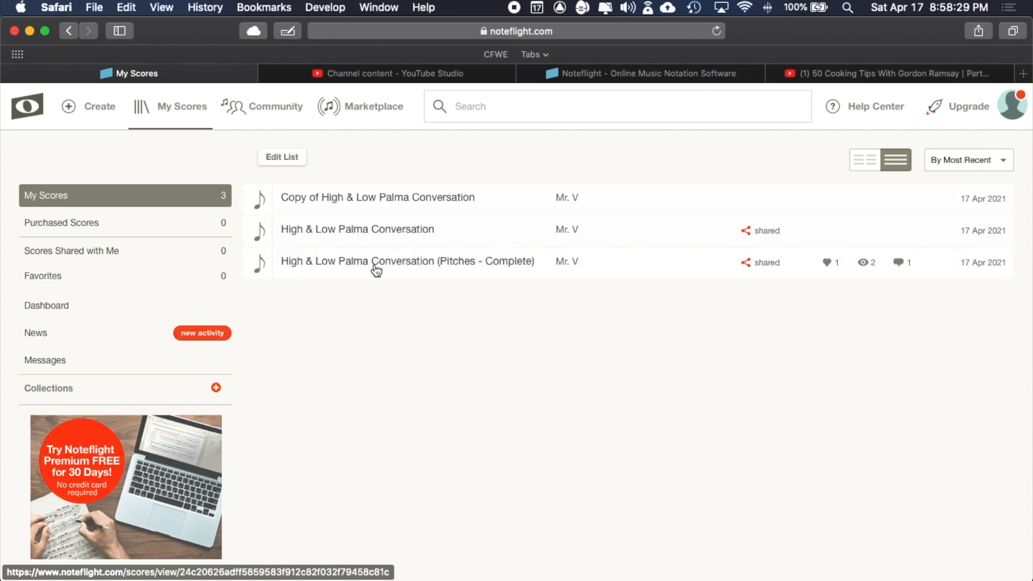
pyautogui.click(356, 198)
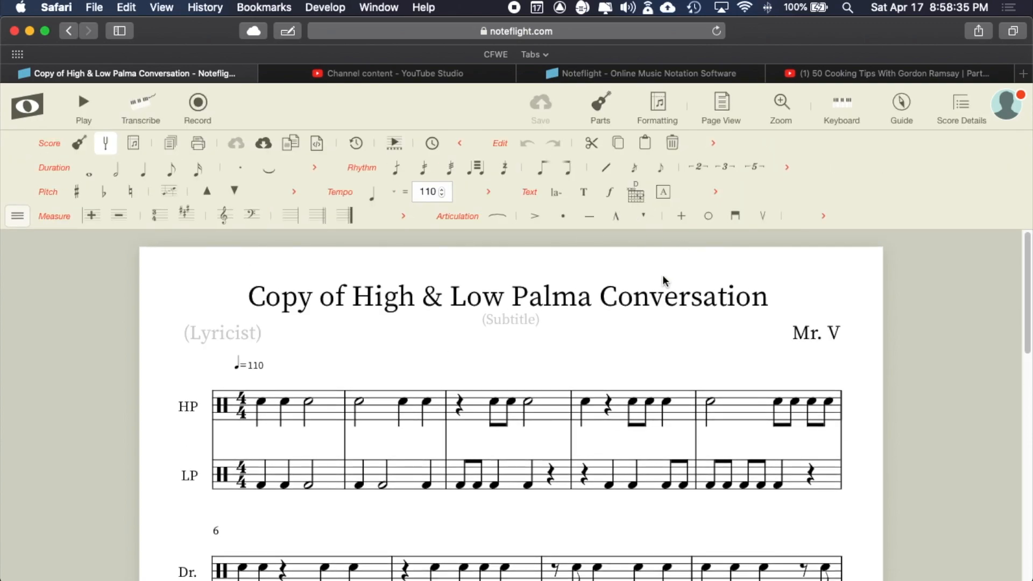
# - Change the title from 'Copy of…' to 'High & Low Palma Conversation (Pitches)' and save
pyautogui.click(355, 300)
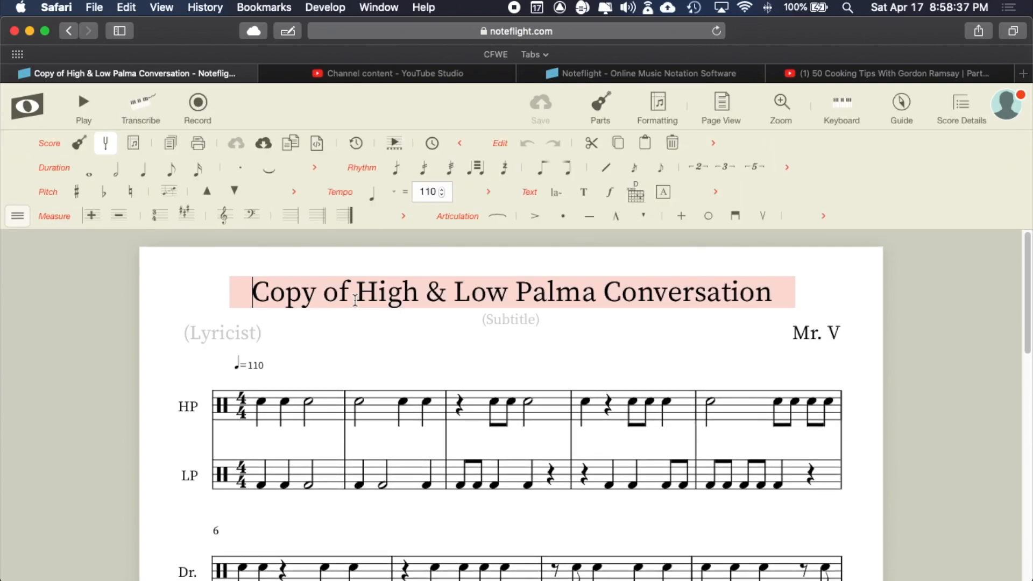
pyautogui.moveTo(360, 293); pyautogui.dragTo(230, 292)
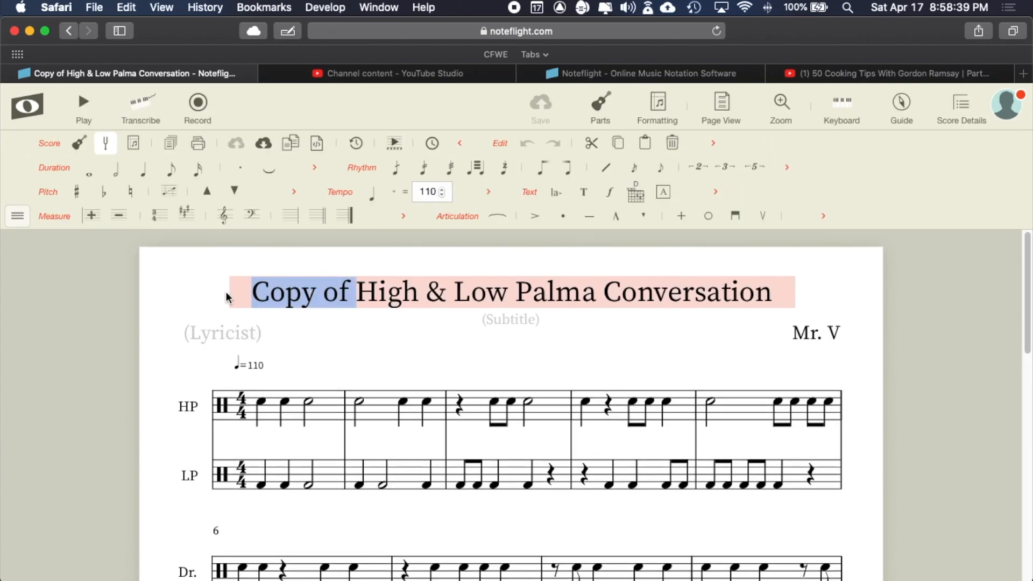
pyautogui.press('BackSpace')
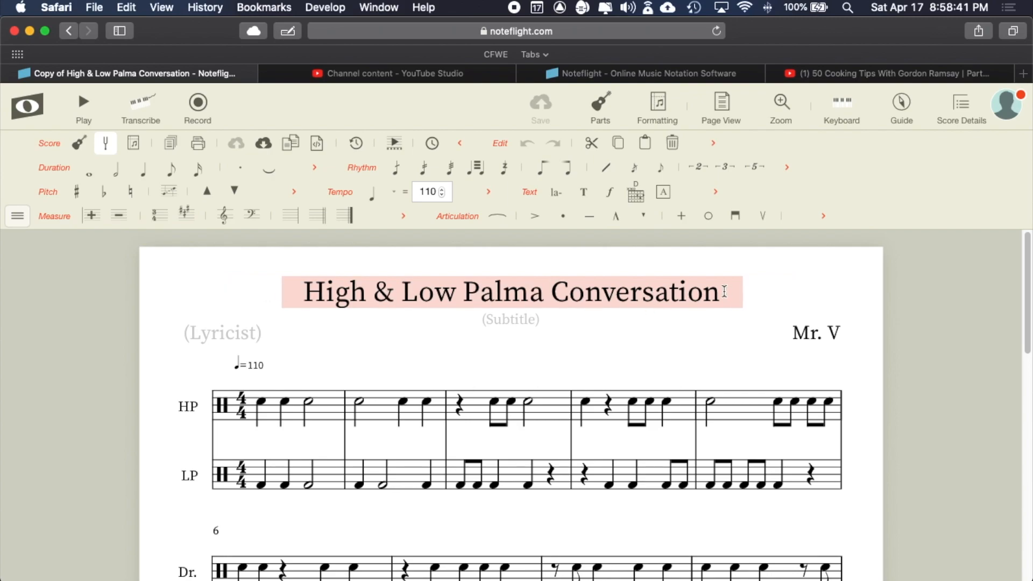
pyautogui.write('(')
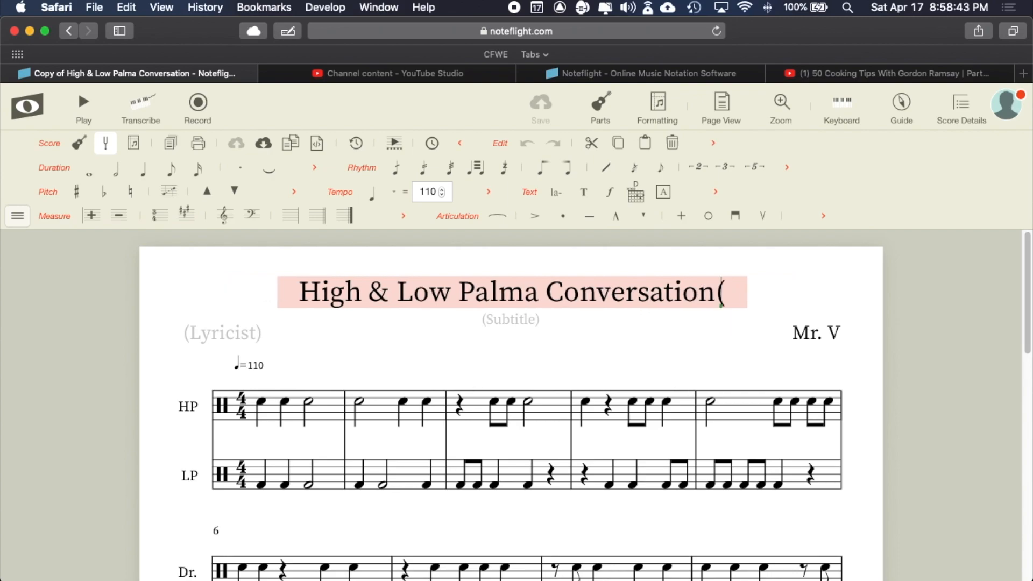
pyautogui.write('Pitches')
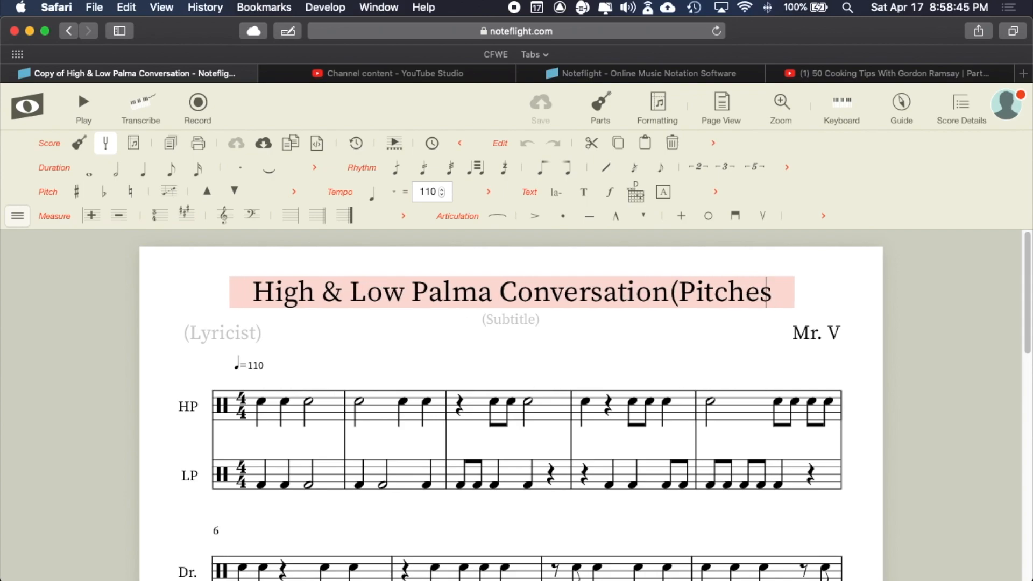
pyautogui.write(')')
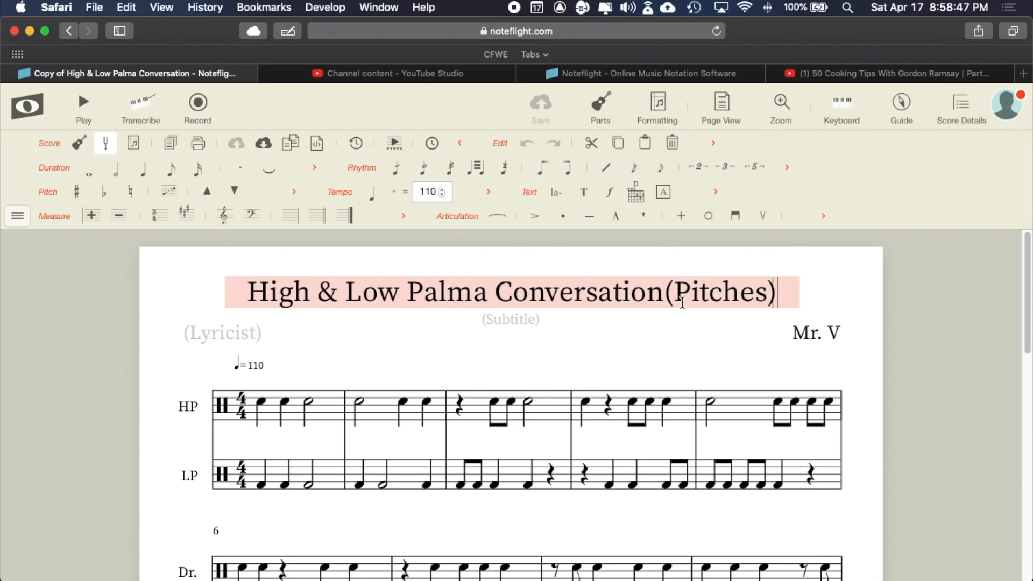
pyautogui.click(663, 296)
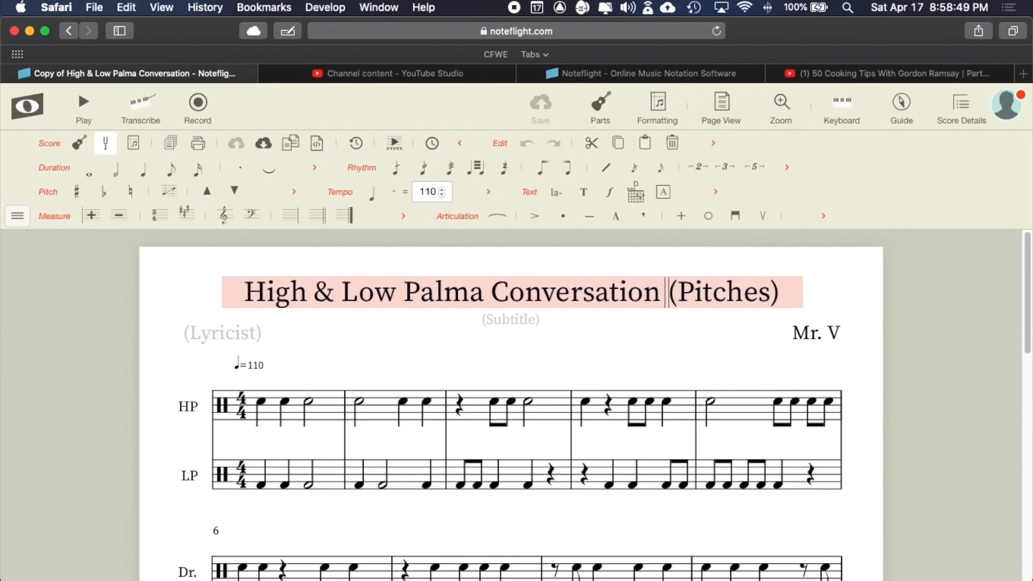
pyautogui.press('BackSpace')
pyautogui.scroll(-1, 576, 351)
pyautogui.click(668, 331)
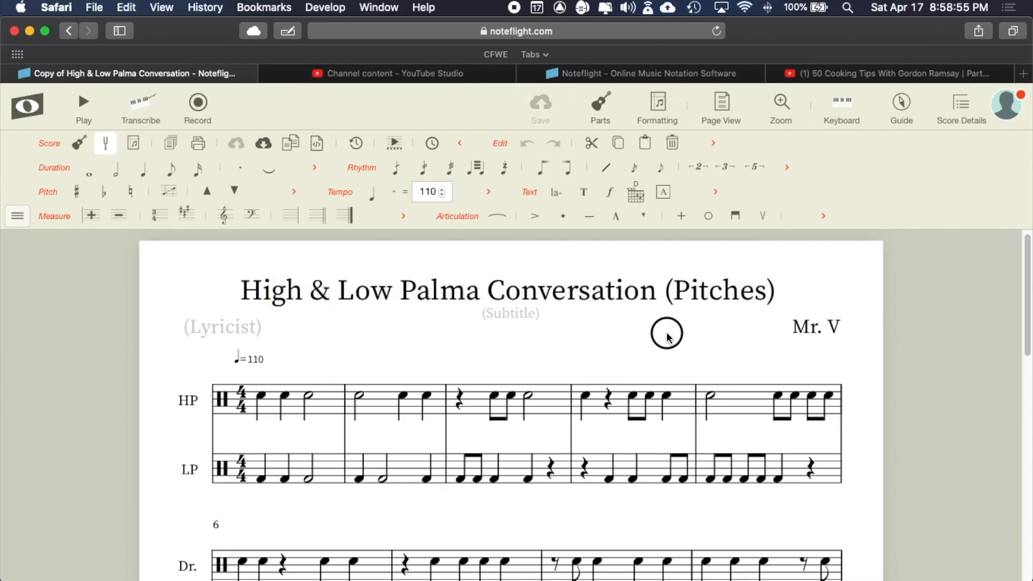
pyautogui.click(540, 106)
# - In the HP part's settings, choose Classical Guitar from the Plucked Strings list
pyautogui.scroll(-4, 519, 397)
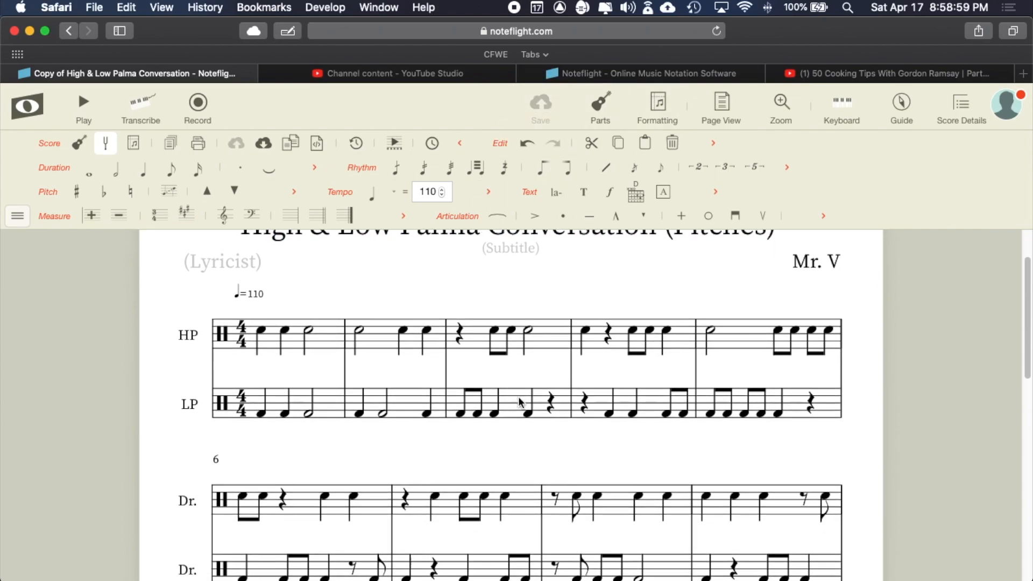
pyautogui.scroll(3, 518, 397)
pyautogui.scroll(1, 518, 396)
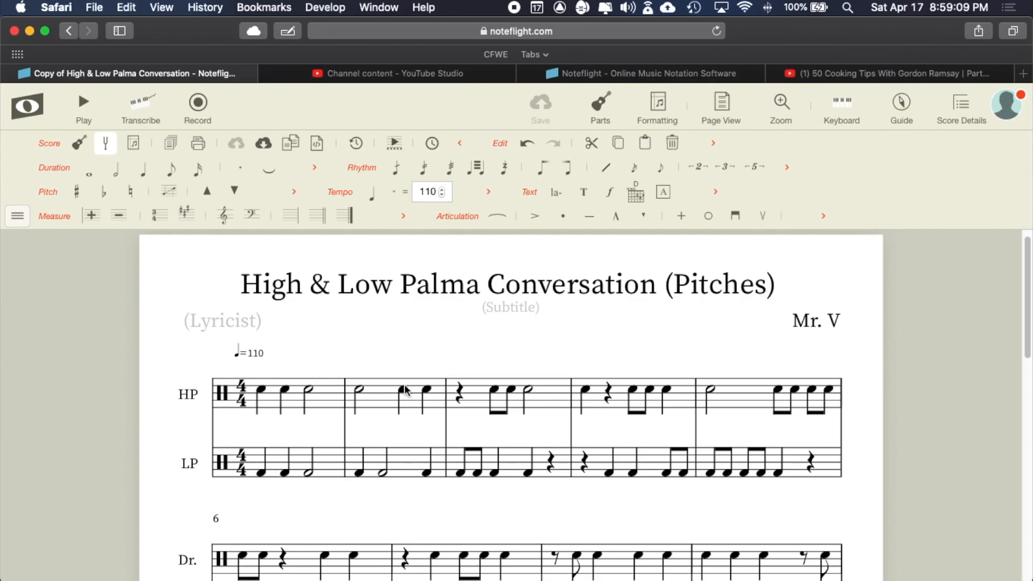
pyautogui.click(608, 110)
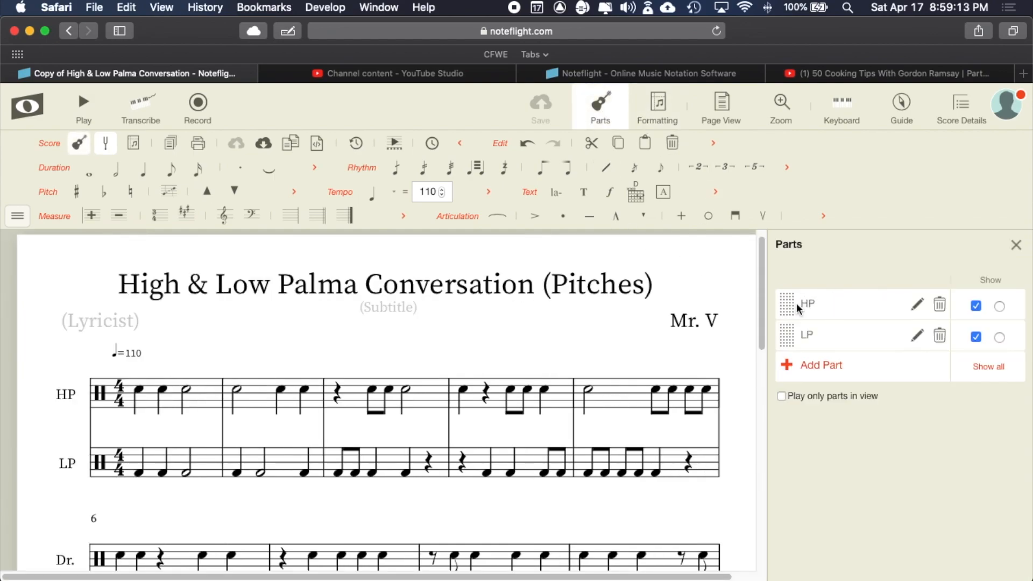
pyautogui.click(918, 306)
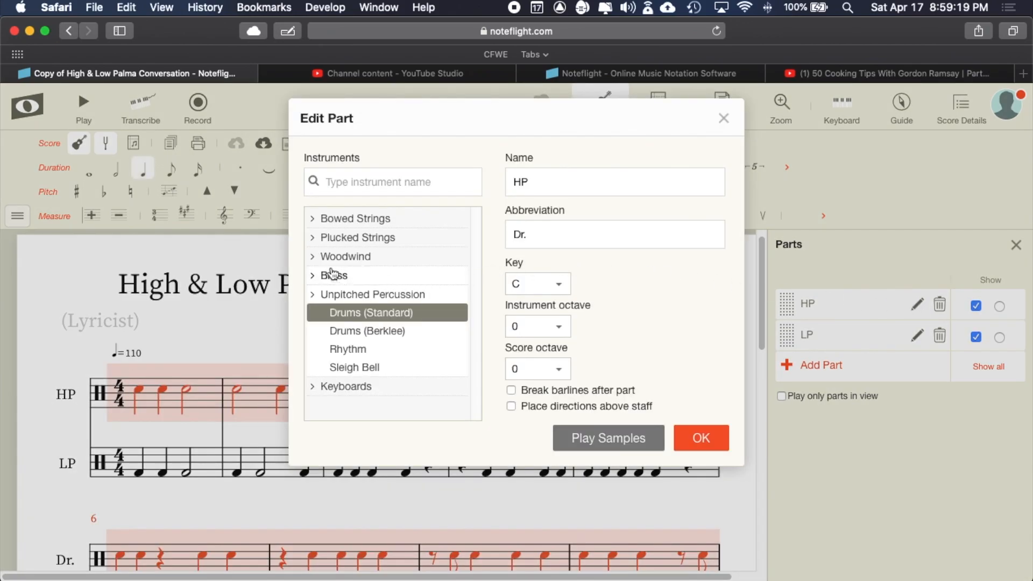
pyautogui.click(316, 241)
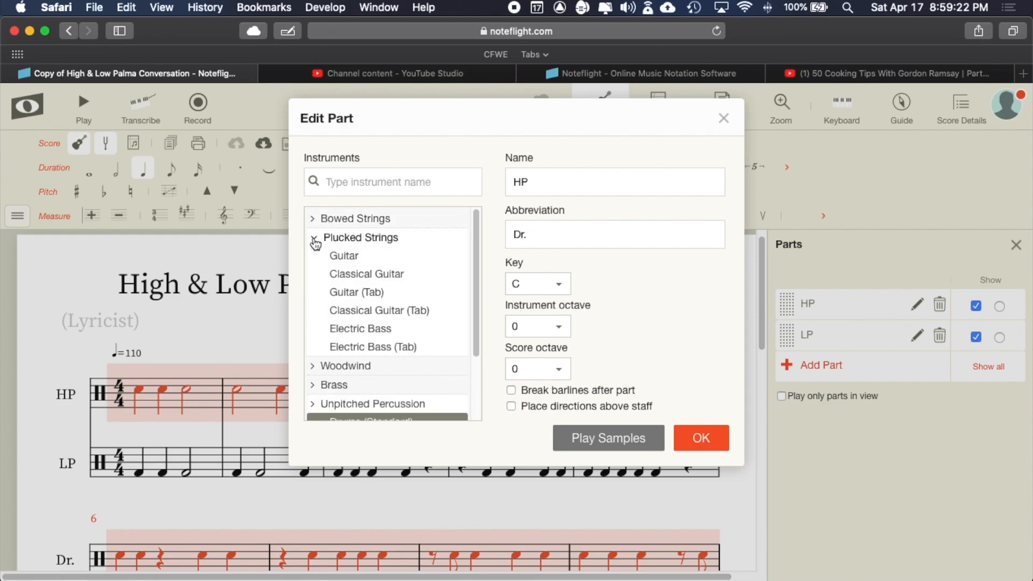
pyautogui.click(379, 276)
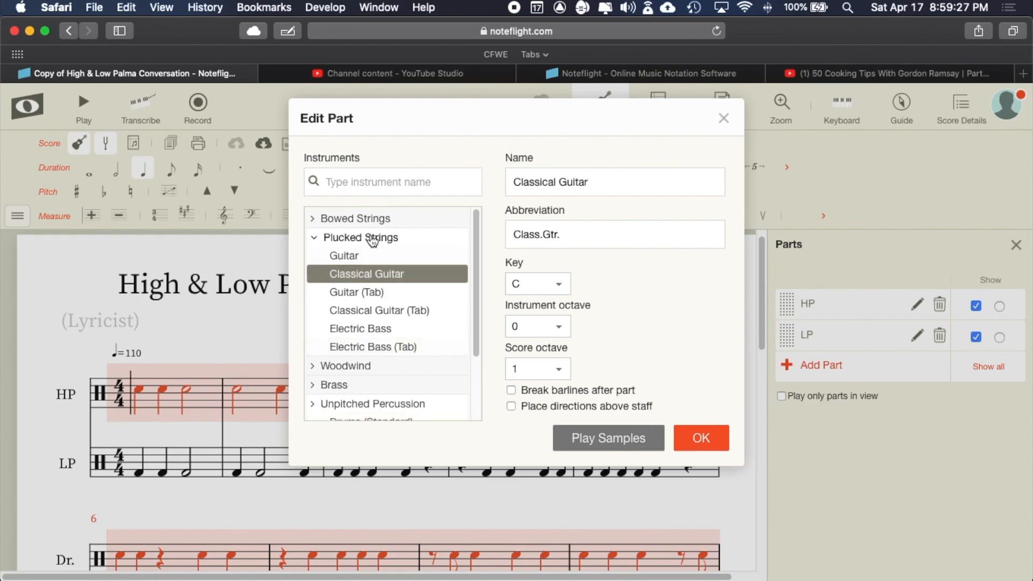
# - Browse the woodwind and bowed string lists, then confirm the Classical Guitar change
pyautogui.click(339, 366)
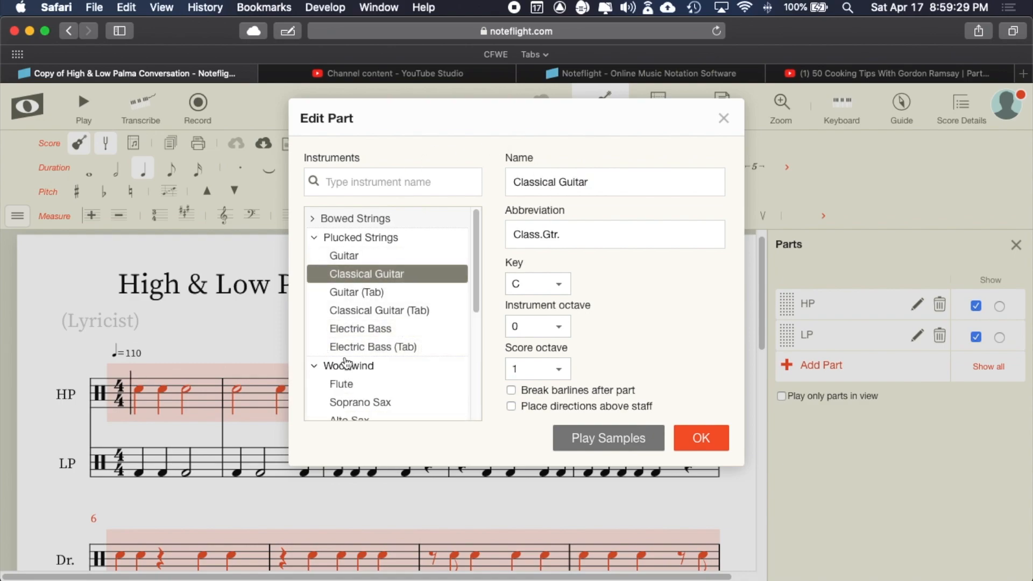
pyautogui.scroll(-2, 342, 344)
pyautogui.scroll(-2, 347, 383)
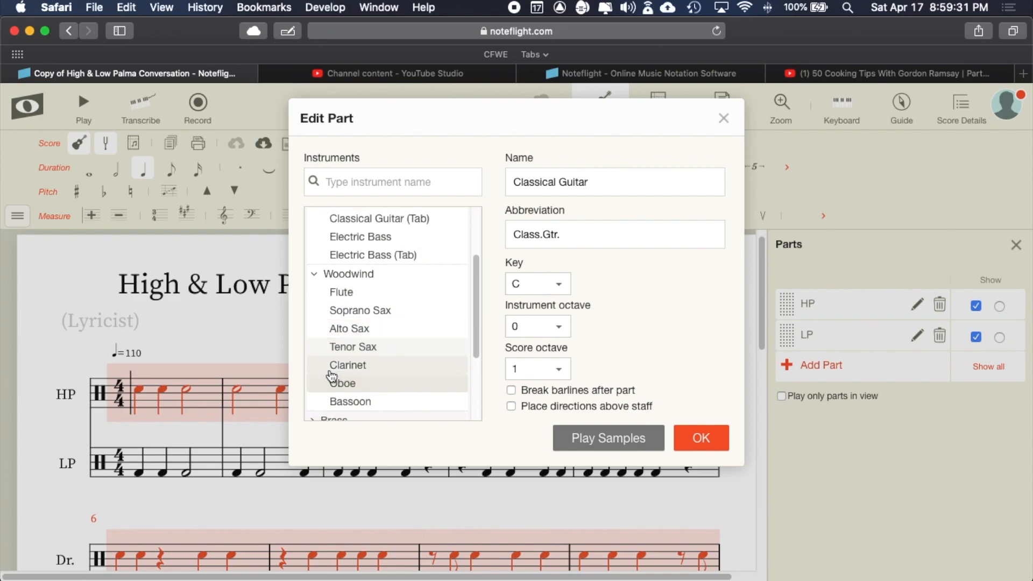
pyautogui.scroll(4, 346, 227)
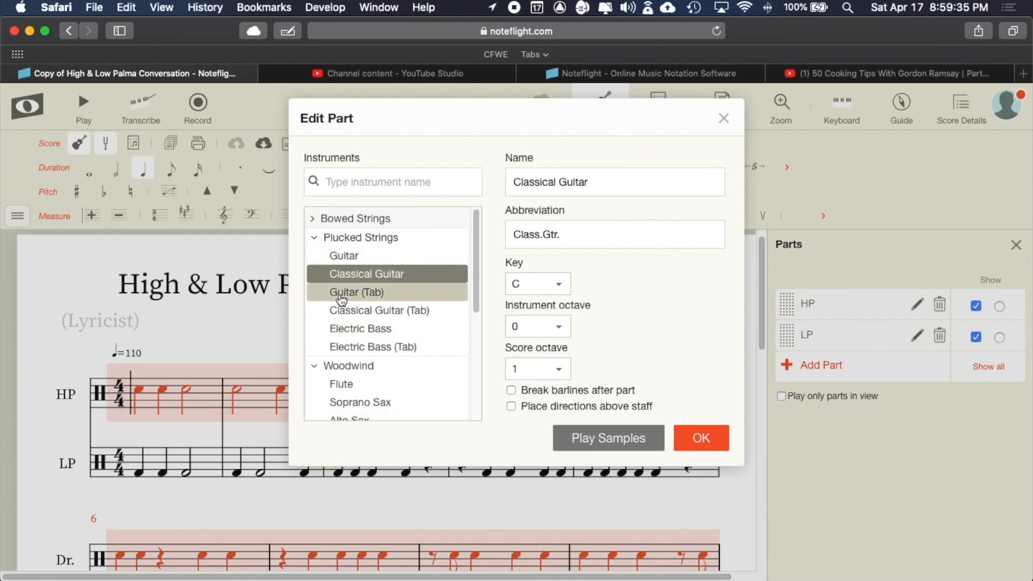
pyautogui.click(316, 218)
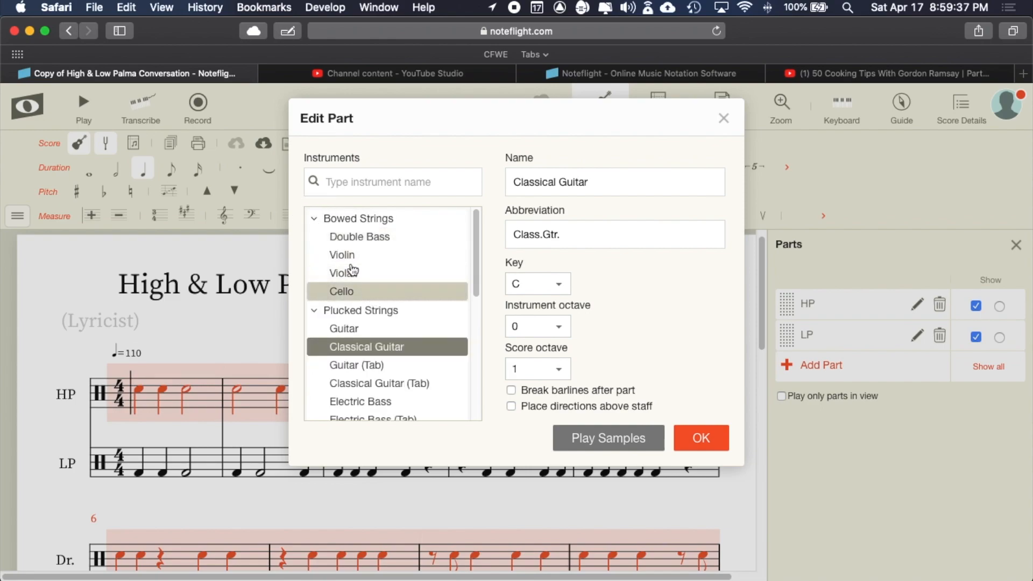
pyautogui.click(314, 218)
pyautogui.scroll(-5, 371, 329)
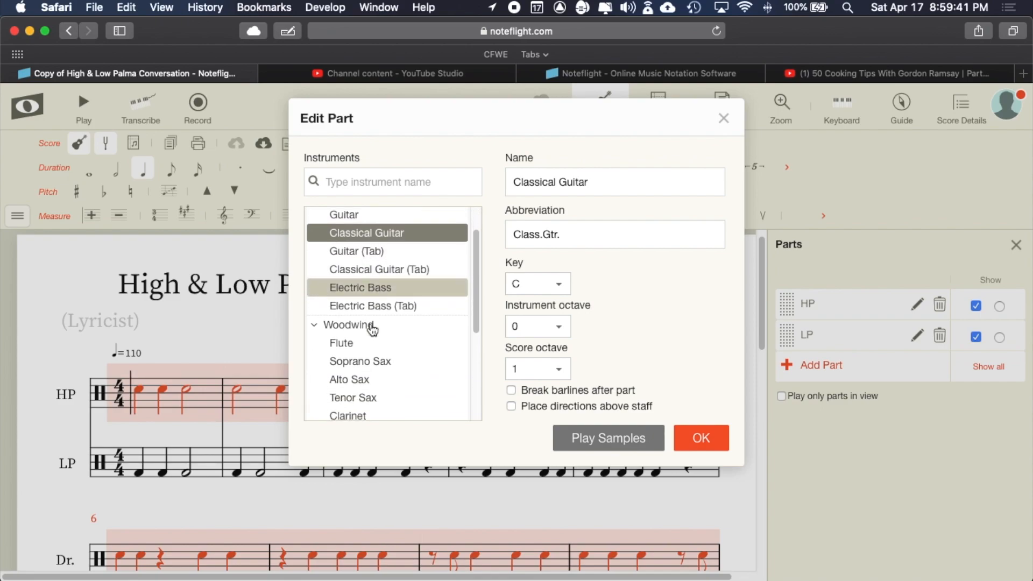
pyautogui.scroll(3, 372, 269)
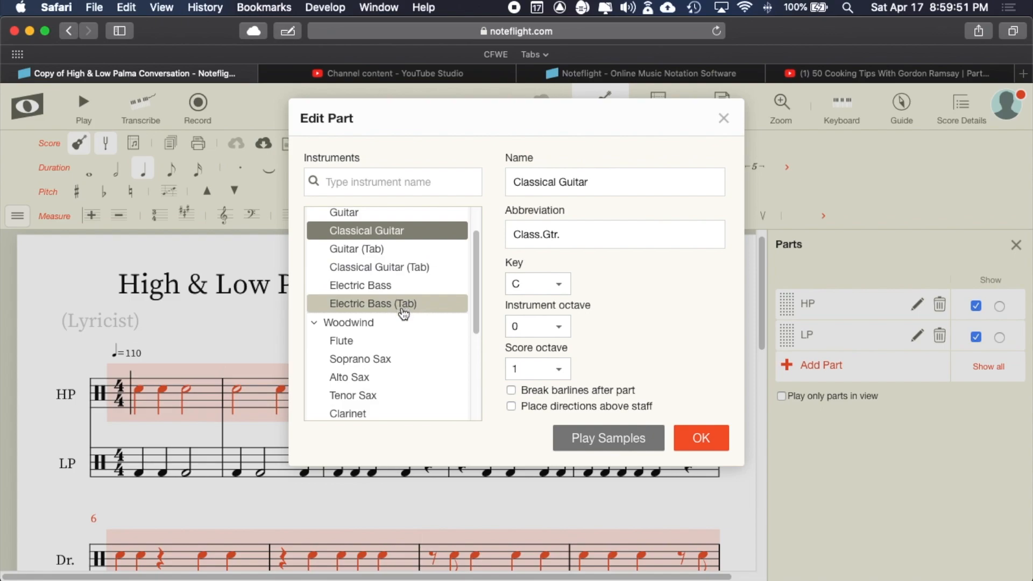
pyautogui.scroll(-1, 380, 362)
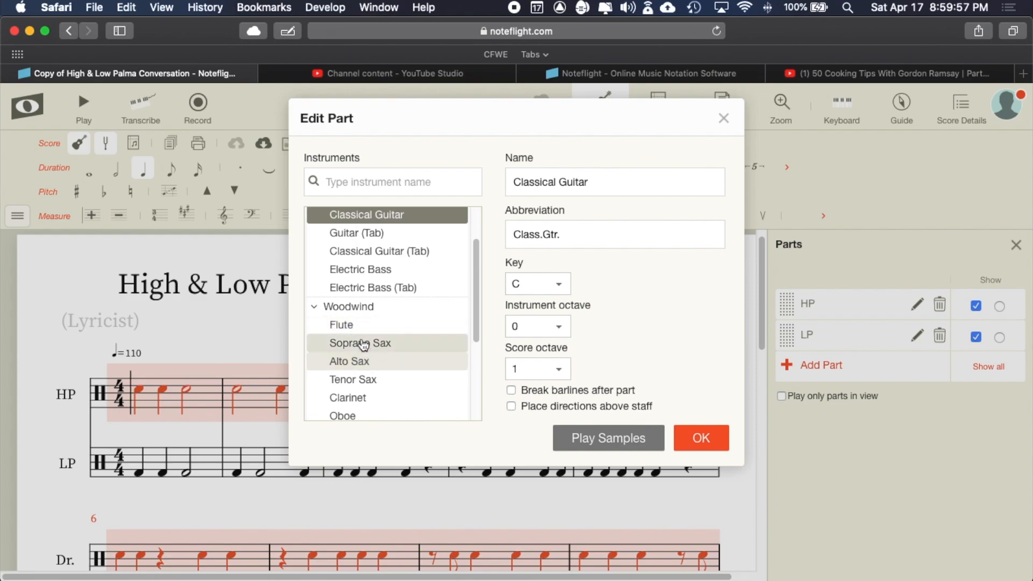
pyautogui.scroll(-3, 362, 379)
pyautogui.scroll(6, 362, 380)
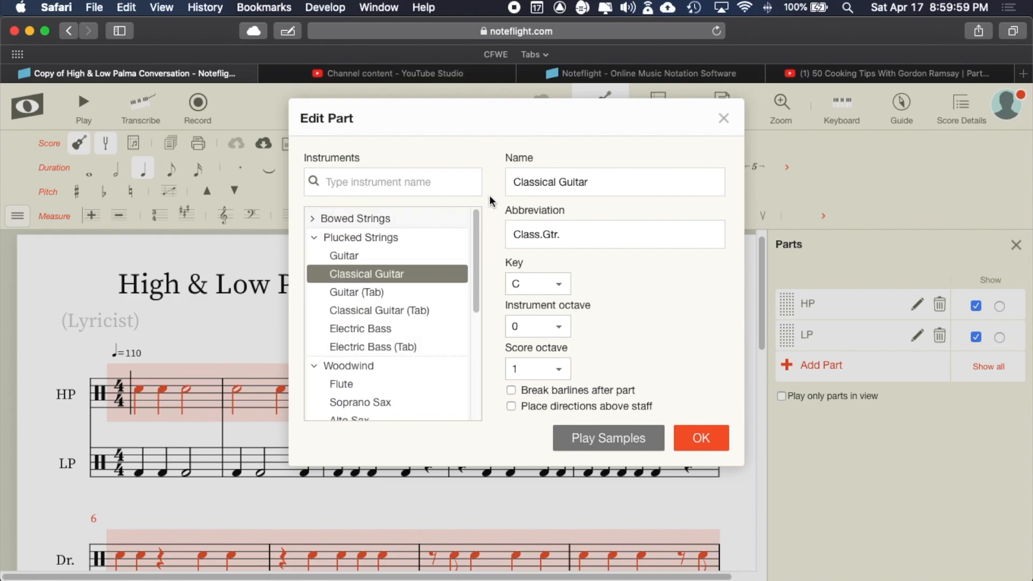
pyautogui.click(701, 437)
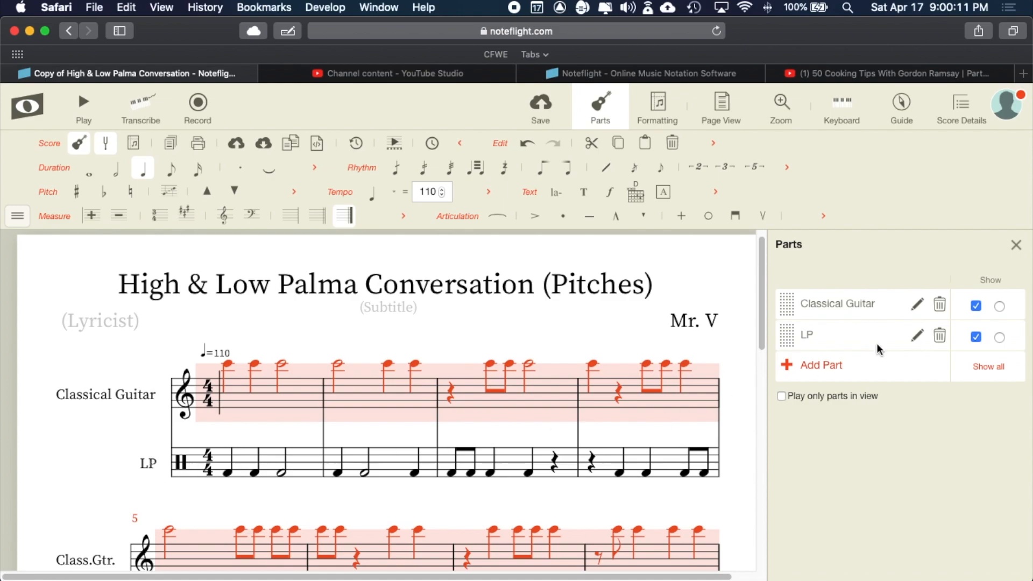
# - Change the LP part to a Double Bass from the Bowed Strings list
pyautogui.click(919, 337)
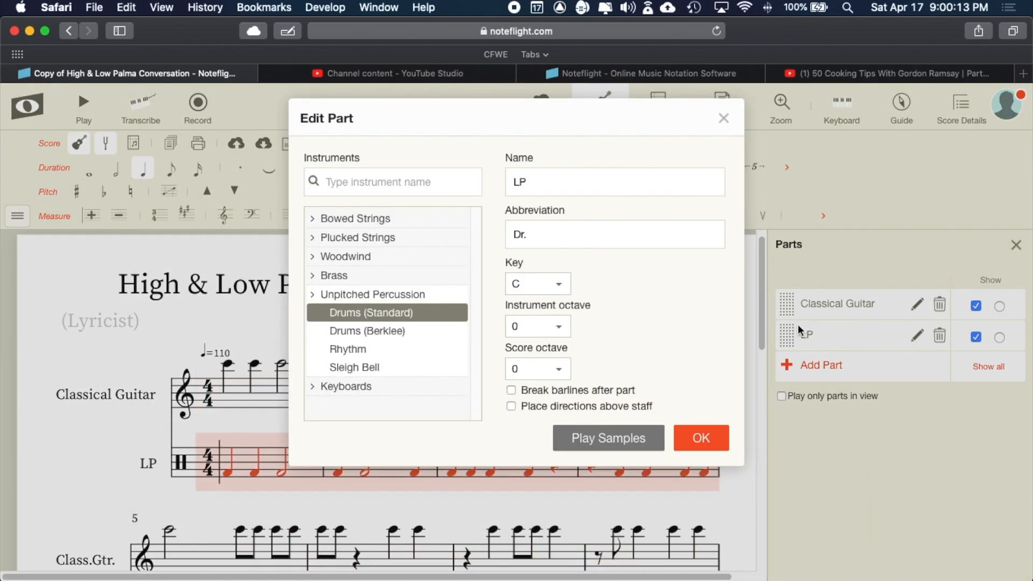
pyautogui.click(314, 219)
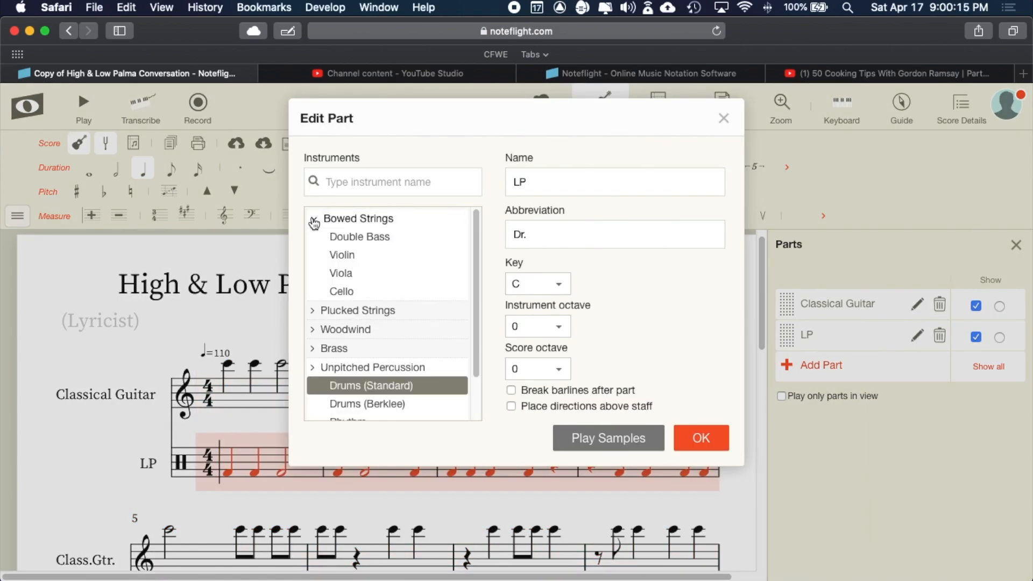
pyautogui.click(364, 240)
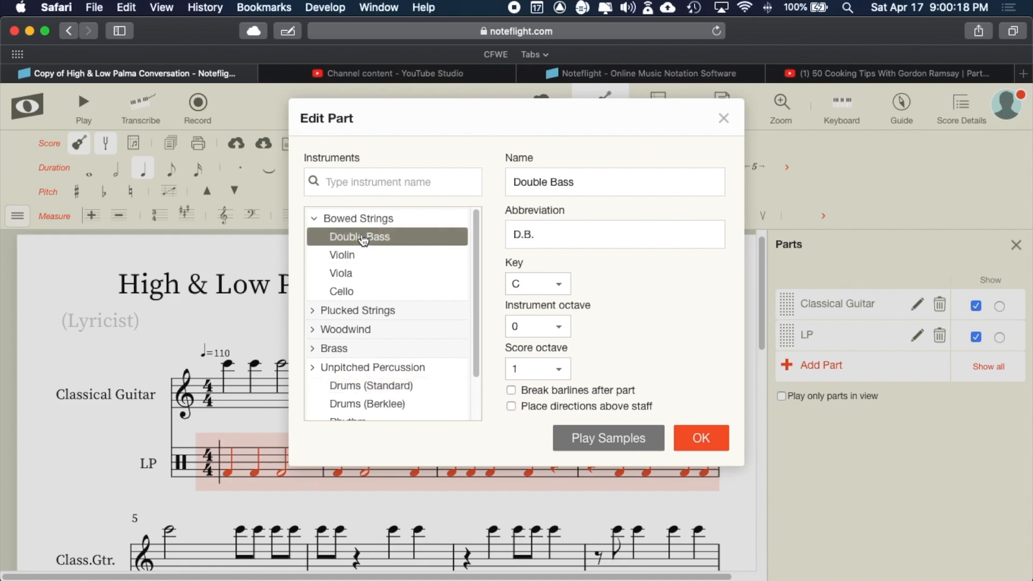
pyautogui.click(702, 444)
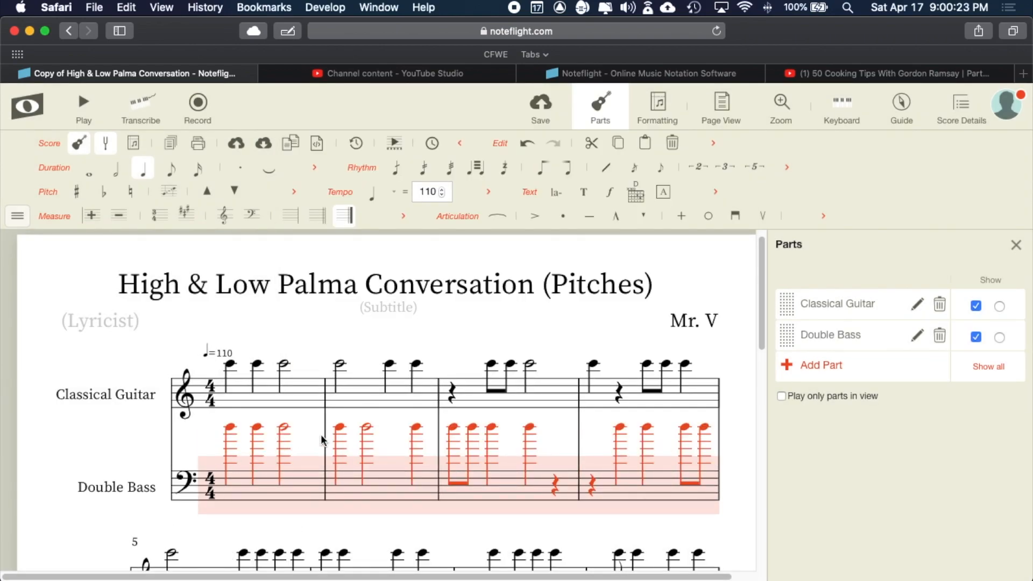
# - Drag the Double Bass notes down into the bass staff, undo once, and collapse the Score tools
pyautogui.scroll(-2, 321, 434)
pyautogui.scroll(-2, 320, 434)
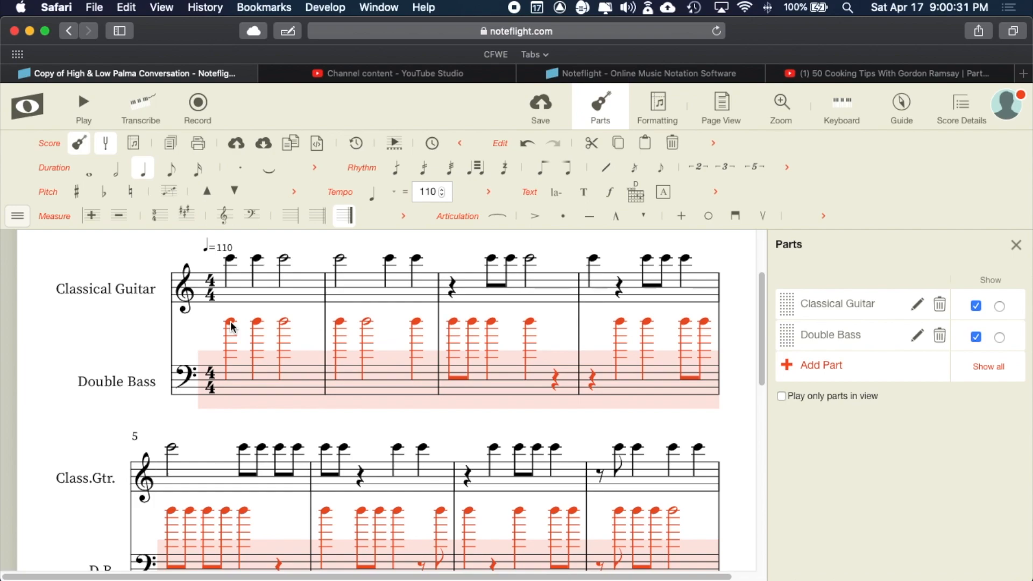
pyautogui.moveTo(231, 323); pyautogui.dragTo(234, 384)
pyautogui.click(239, 356)
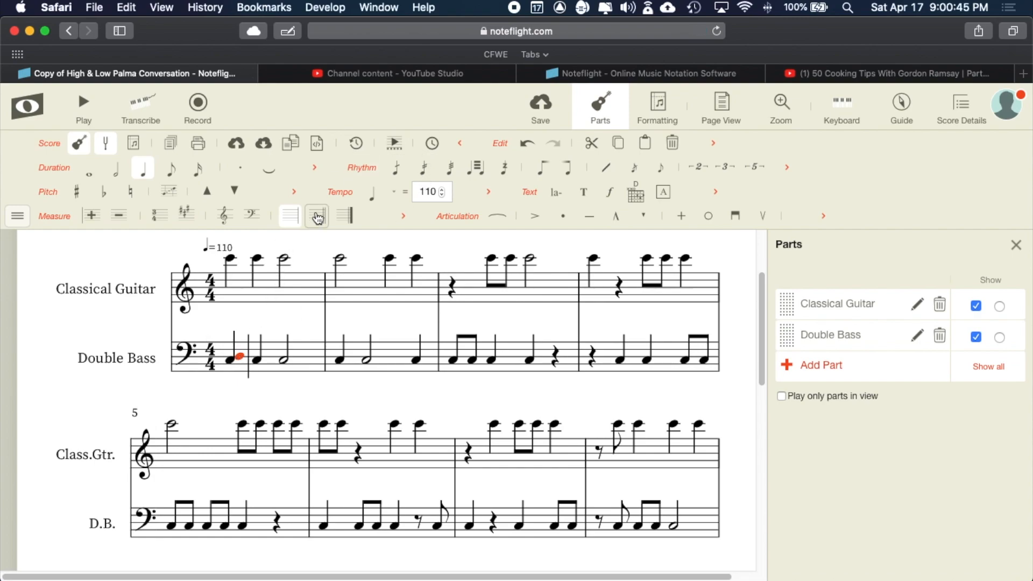
pyautogui.click(528, 147)
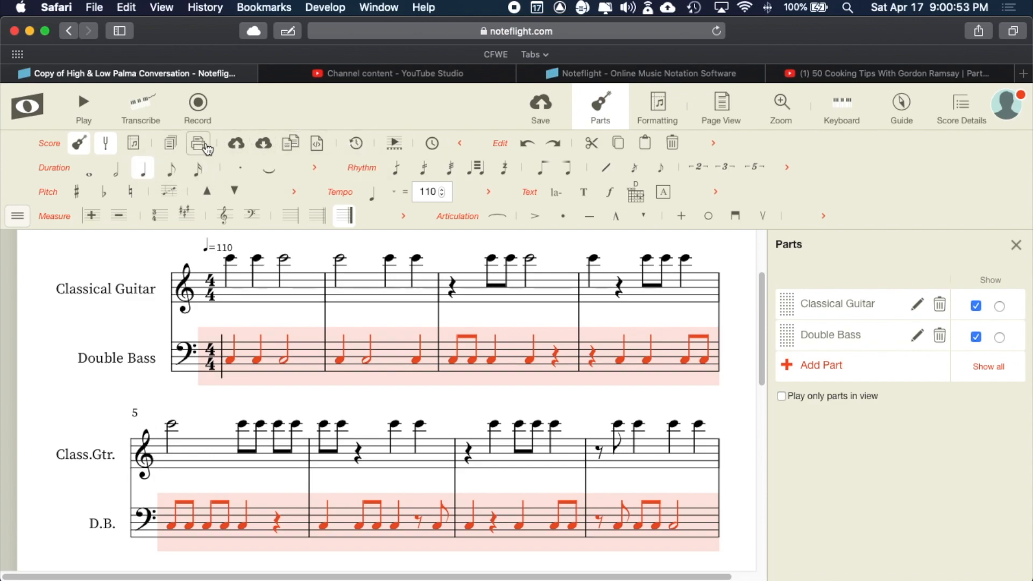
pyautogui.click(459, 144)
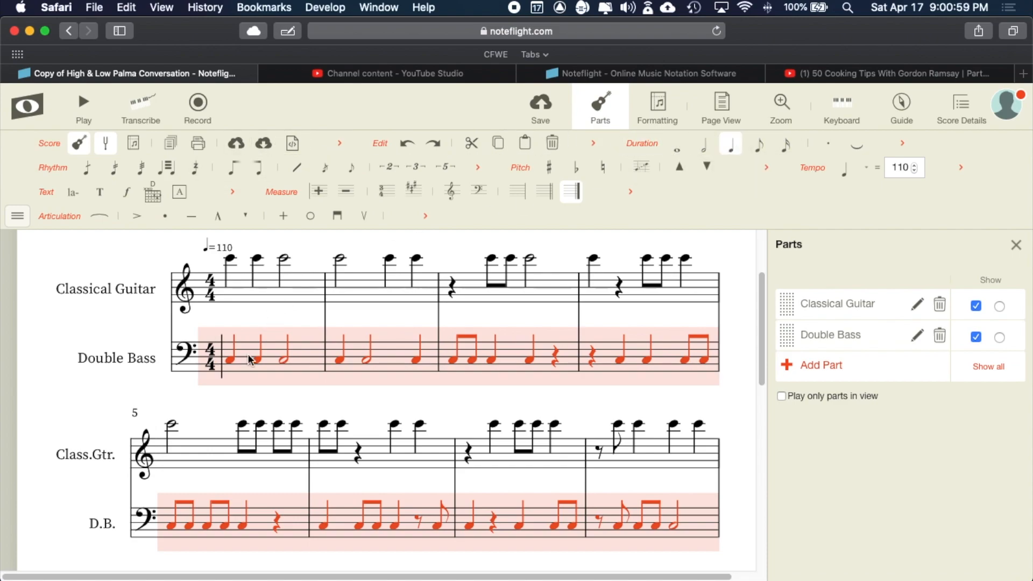
# - Select the whole Classical Guitar part, drag its notes down into the treble staff, then select measure 1
pyautogui.scroll(1, 249, 309)
pyautogui.scroll(5, 248, 309)
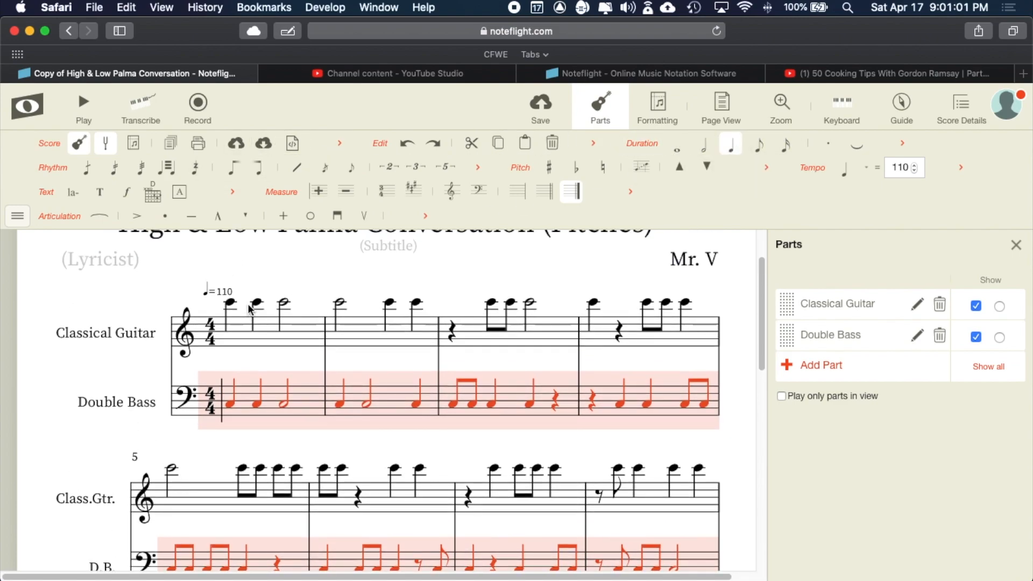
pyautogui.click(230, 302)
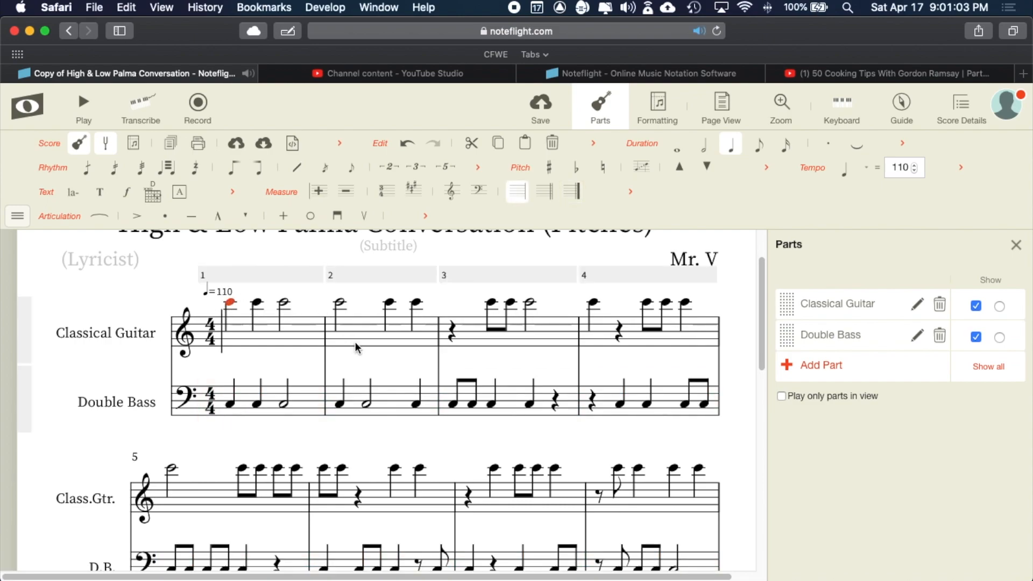
pyautogui.scroll(-5, 356, 347)
pyautogui.scroll(-5, 355, 347)
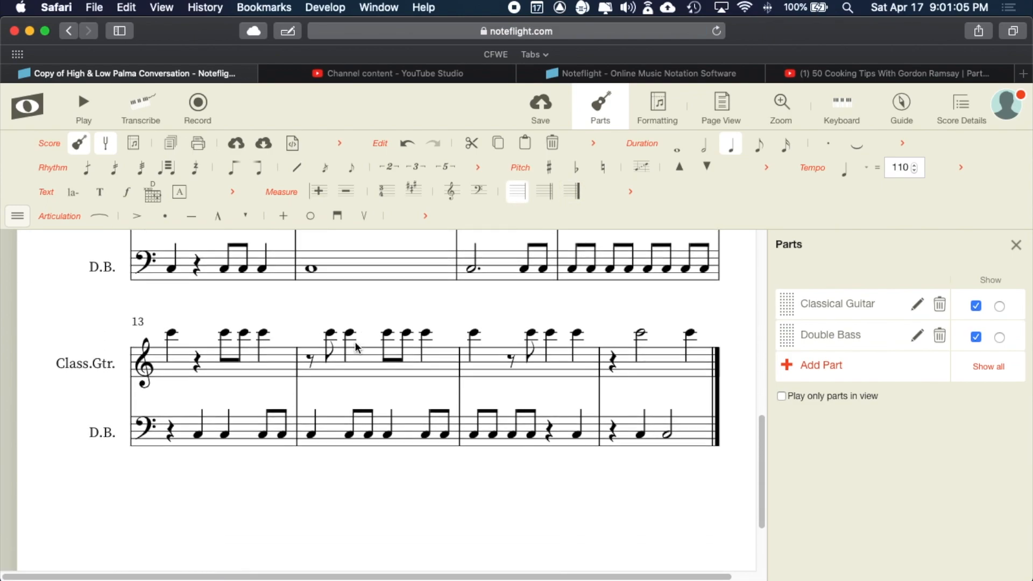
pyautogui.keyDown('shift'); pyautogui.click(692, 325); pyautogui.keyUp('shift')
pyautogui.scroll(3, 692, 326)
pyautogui.scroll(5, 692, 325)
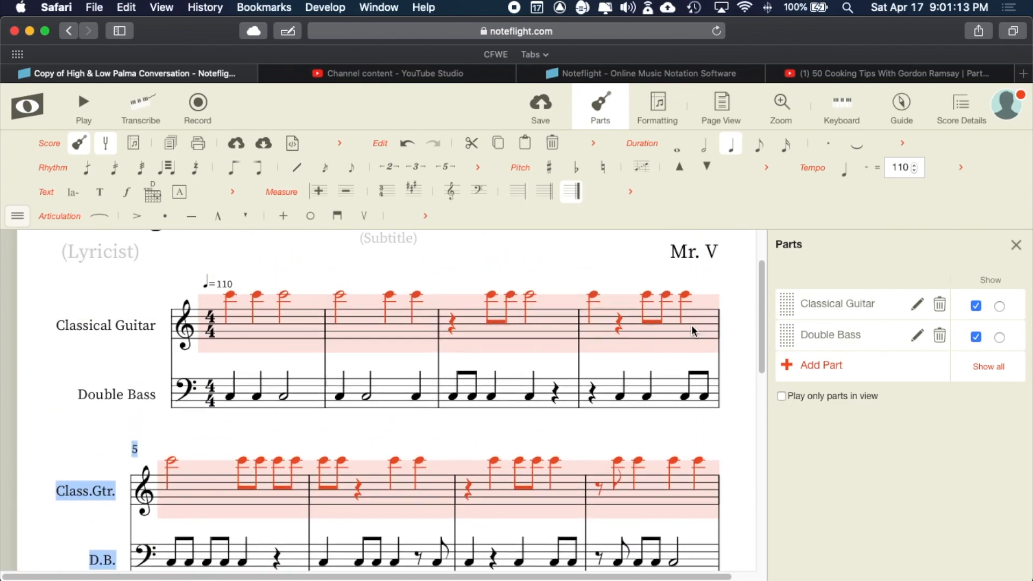
pyautogui.scroll(-1, 678, 322)
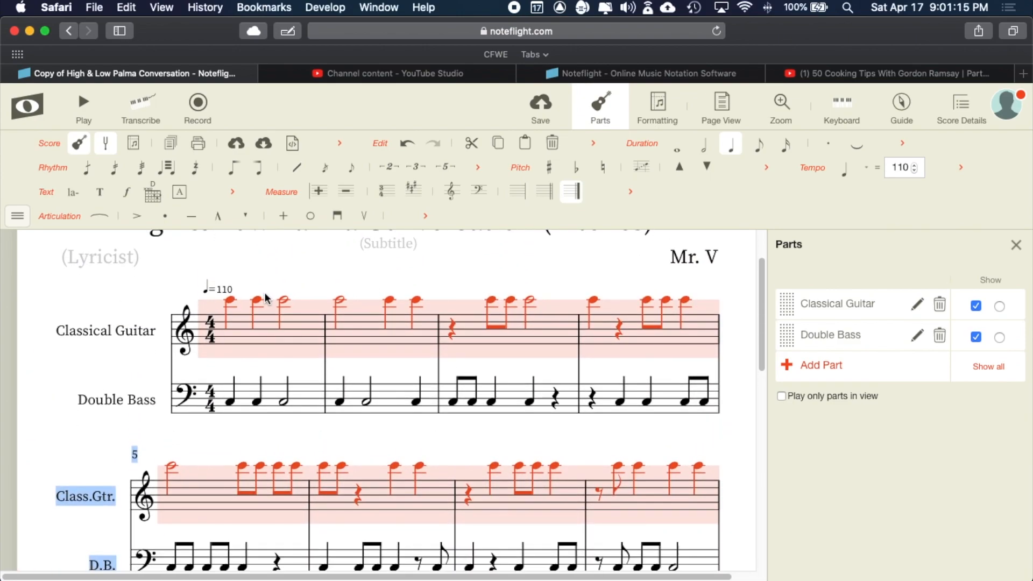
pyautogui.moveTo(229, 299); pyautogui.dragTo(231, 329)
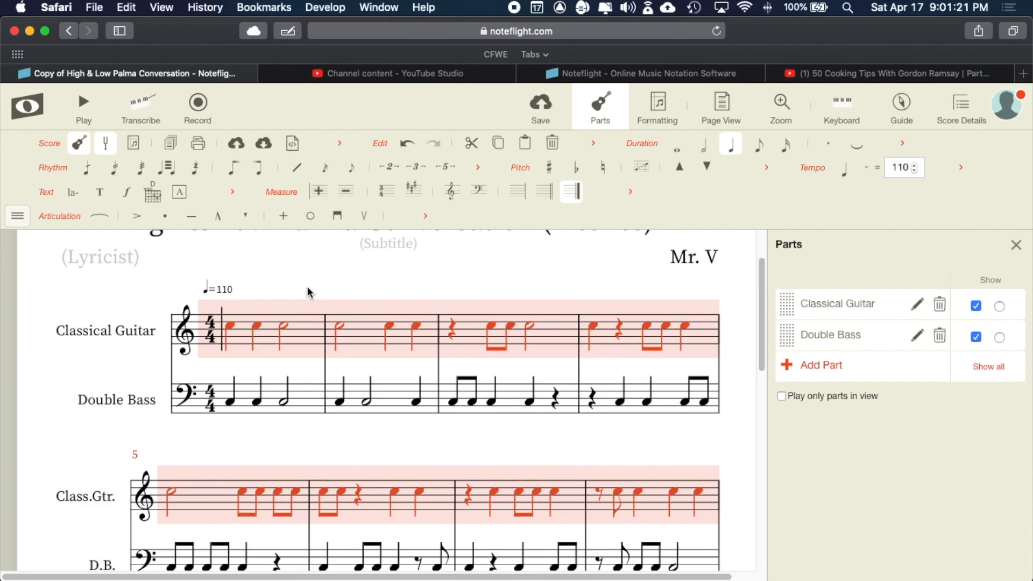
pyautogui.click(308, 289)
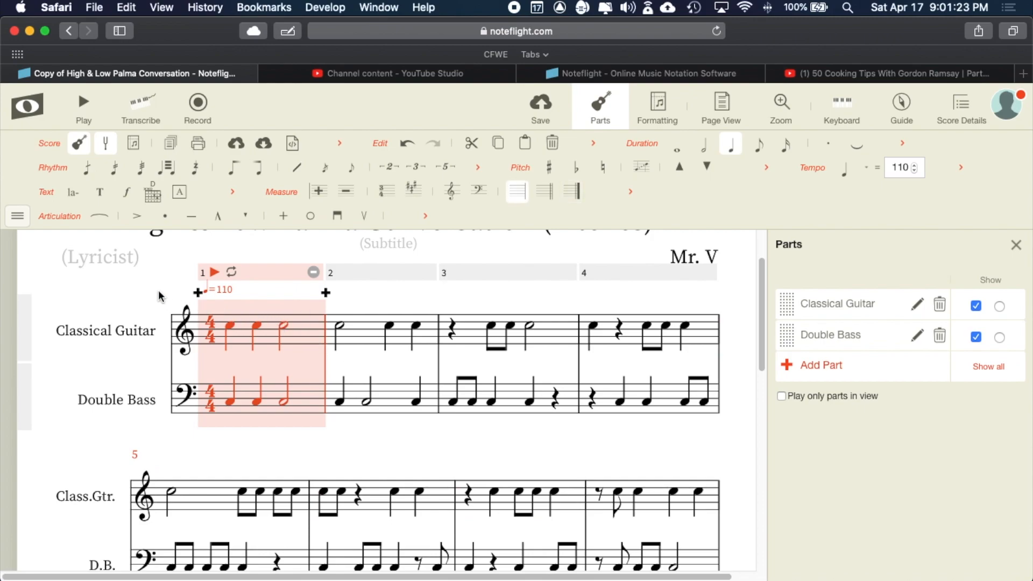
pyautogui.scroll(3, 173, 271)
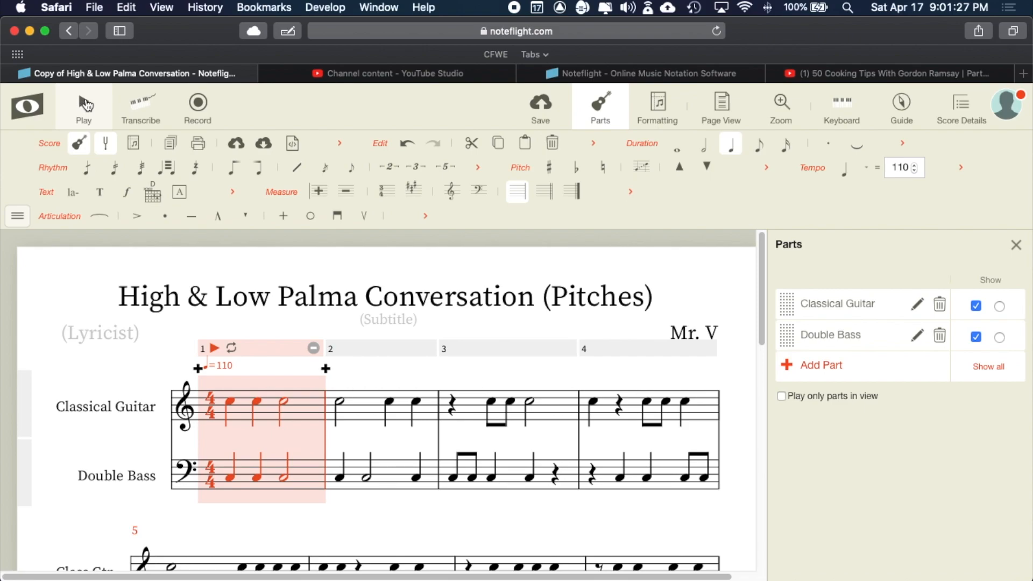
# - Play the duet from measure 1, stop playback, and return to edit mode
pyautogui.click(85, 105)
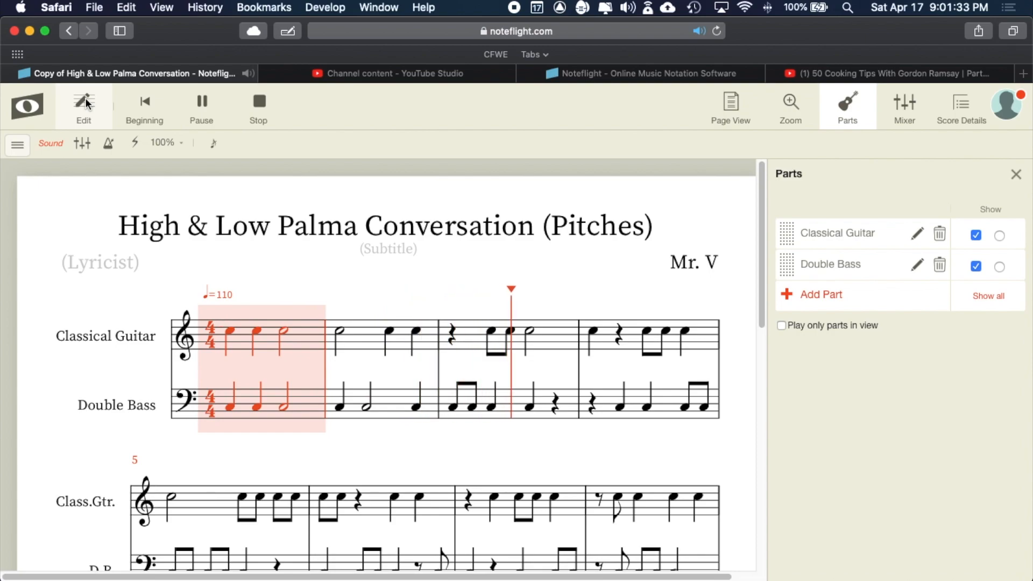
pyautogui.press('space')
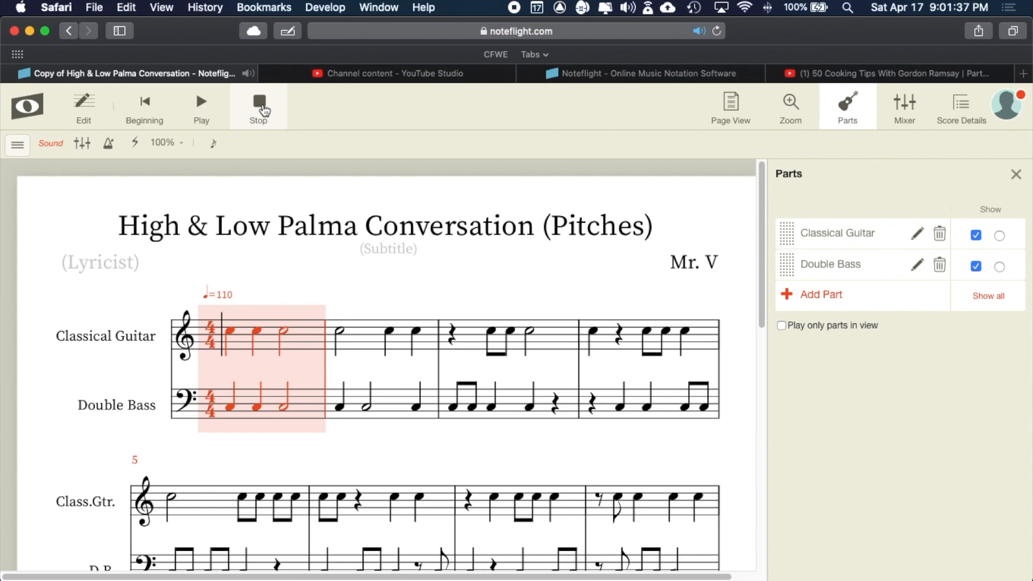
pyautogui.click(260, 104)
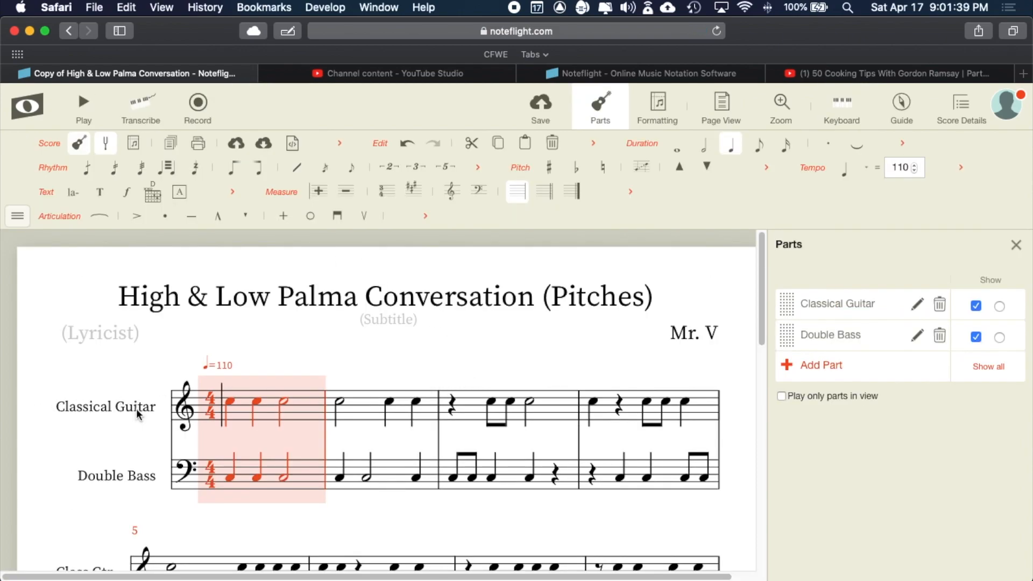
pyautogui.scroll(-2, 137, 412)
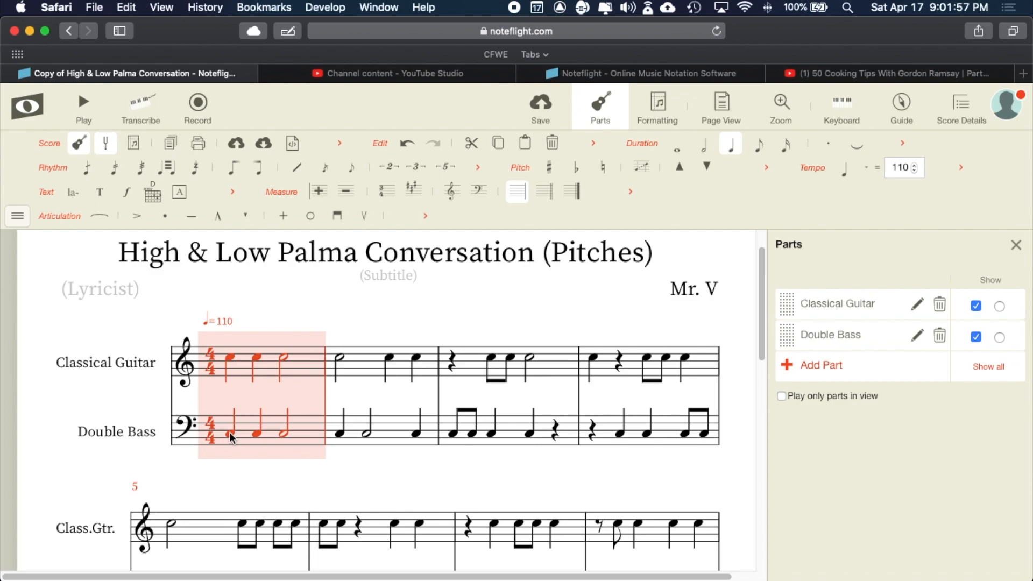
pyautogui.scroll(-15, 232, 437)
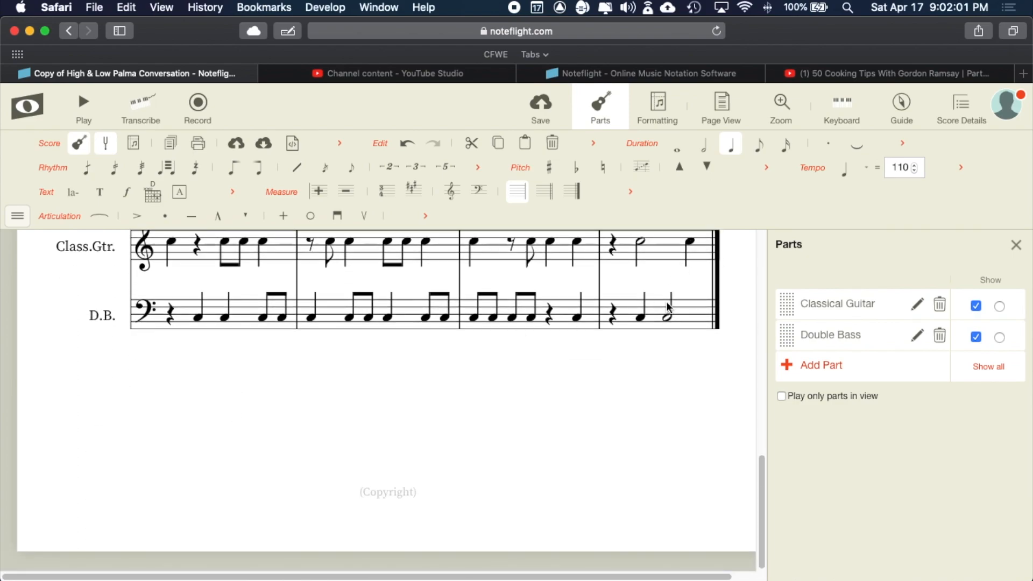
pyautogui.scroll(15, 666, 325)
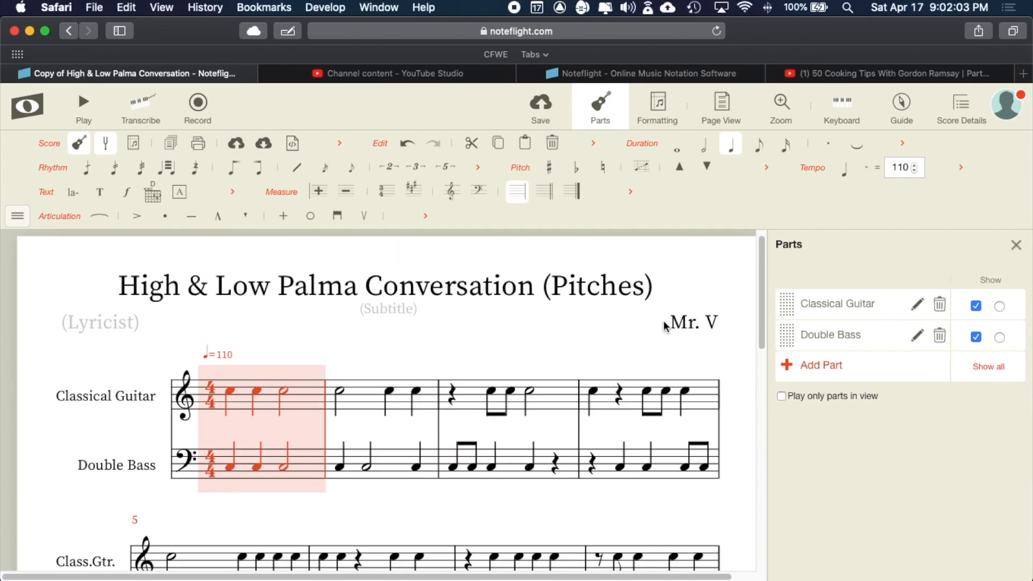
pyautogui.scroll(-1, 406, 417)
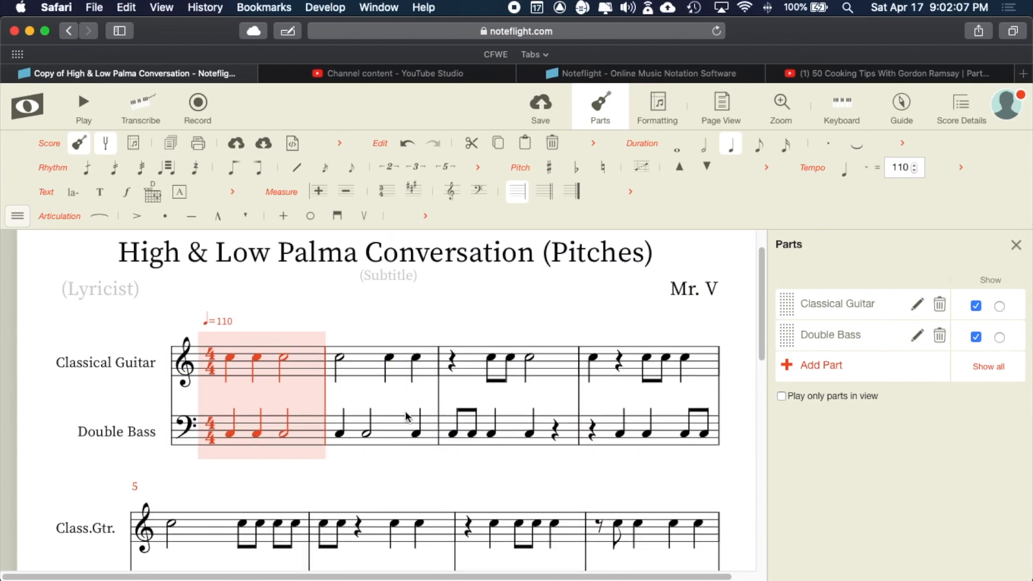
pyautogui.scroll(-2, 407, 416)
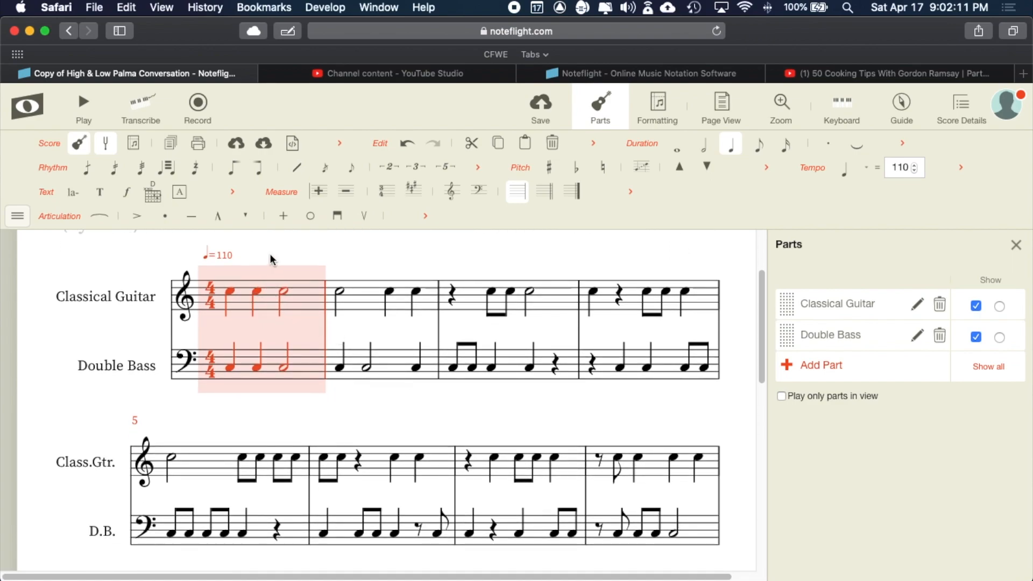
# - Repitch the guitar notes in measures 1–4, including D and B eighths in measure 3
pyautogui.click(258, 291)
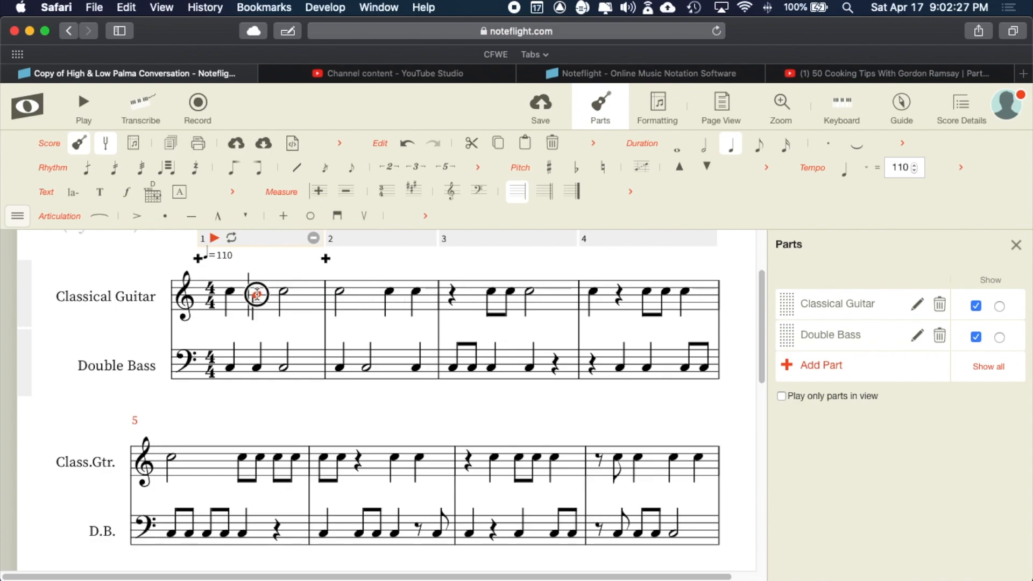
pyautogui.click(284, 294)
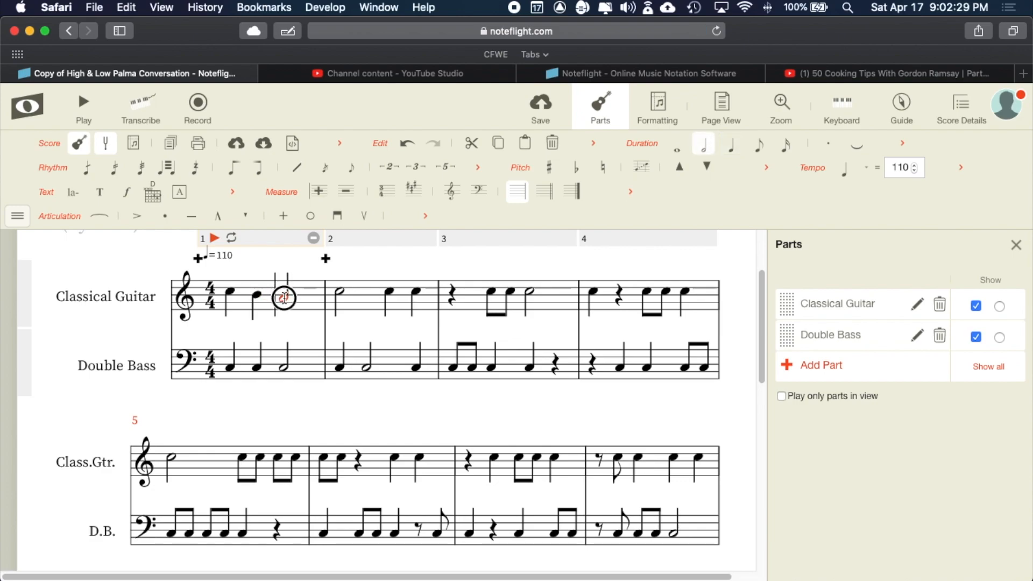
pyautogui.click(390, 293)
pyautogui.click(416, 285)
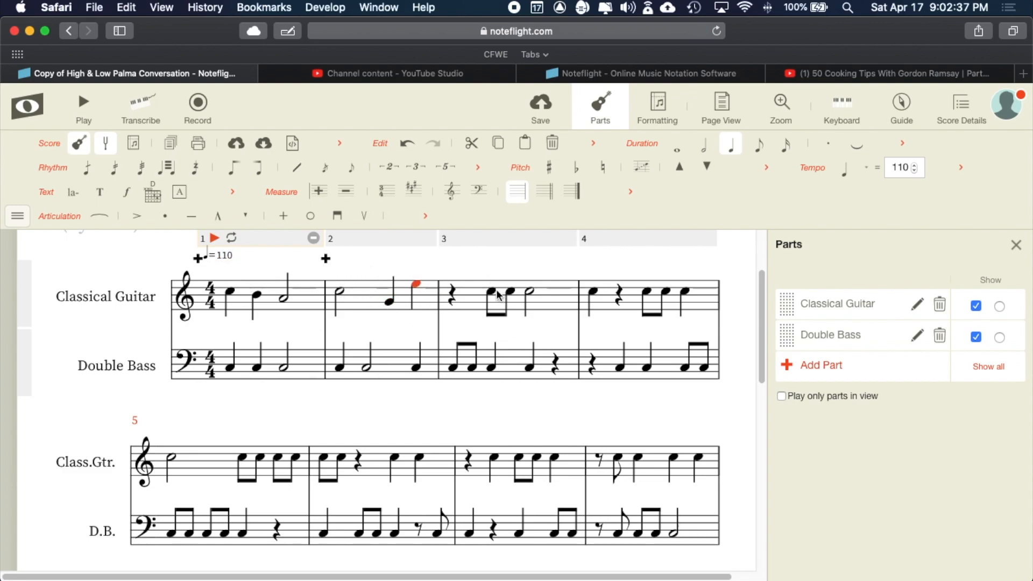
pyautogui.moveTo(493, 292); pyautogui.dragTo(530, 300)
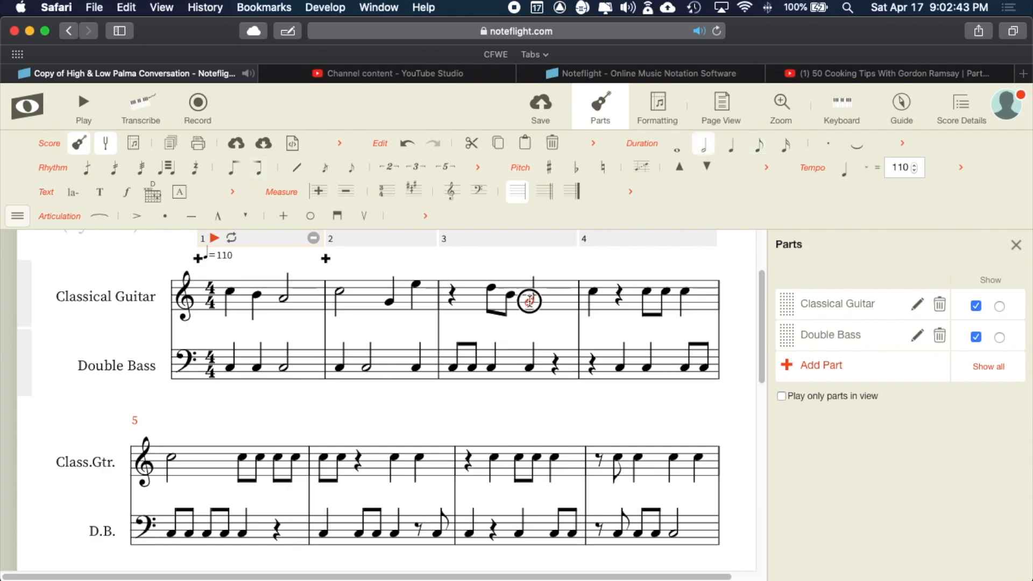
pyautogui.moveTo(593, 291); pyautogui.dragTo(686, 277)
pyautogui.click(668, 287)
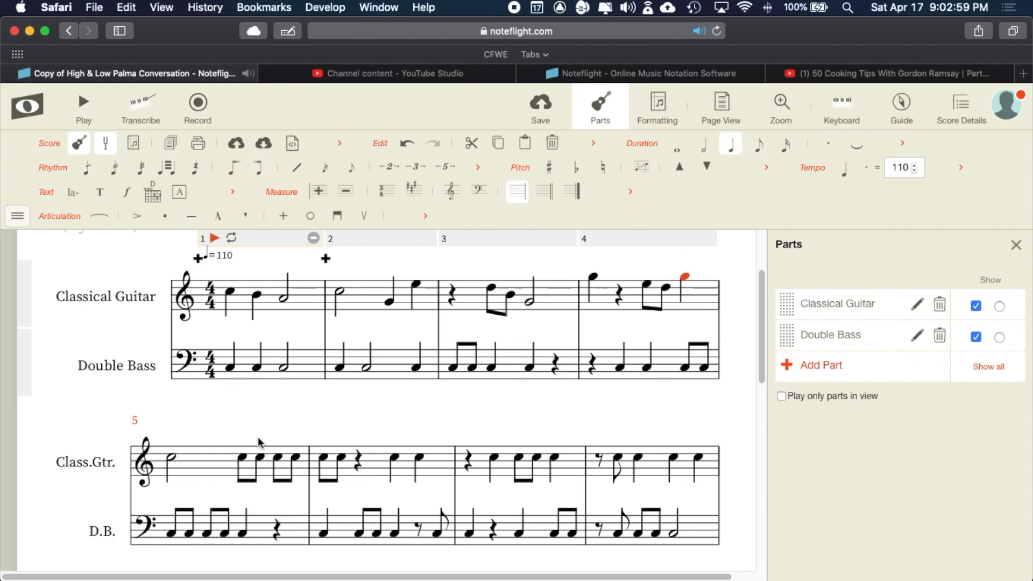
pyautogui.click(171, 457)
pyautogui.scroll(-1, 258, 456)
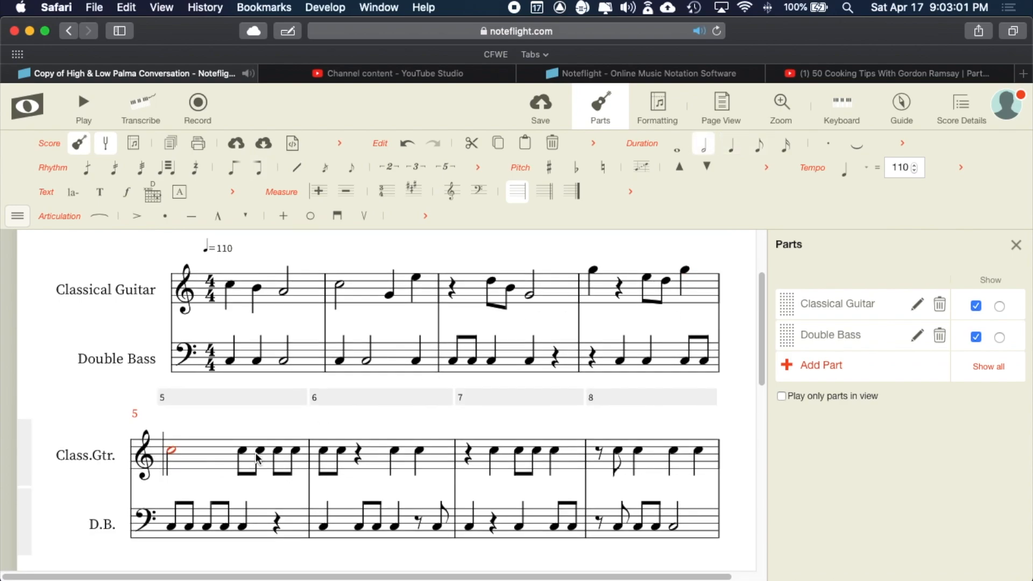
pyautogui.scroll(2, 219, 303)
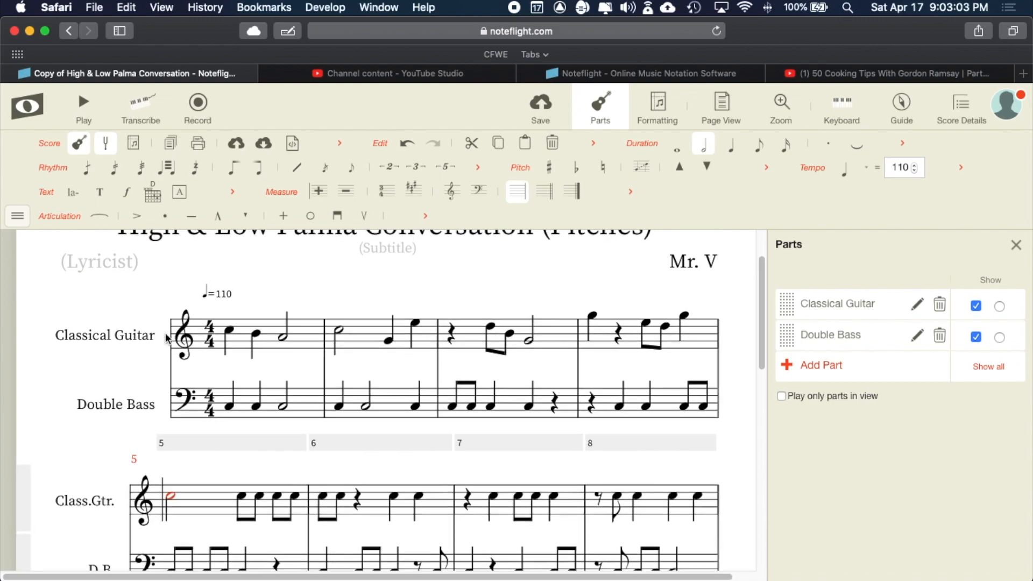
pyautogui.press('Escape')
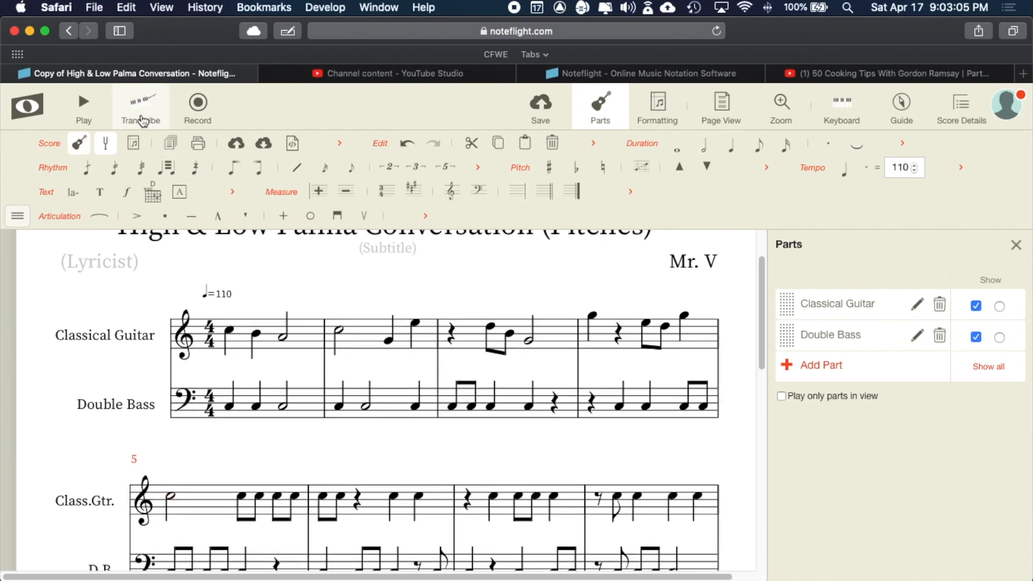
pyautogui.click(83, 106)
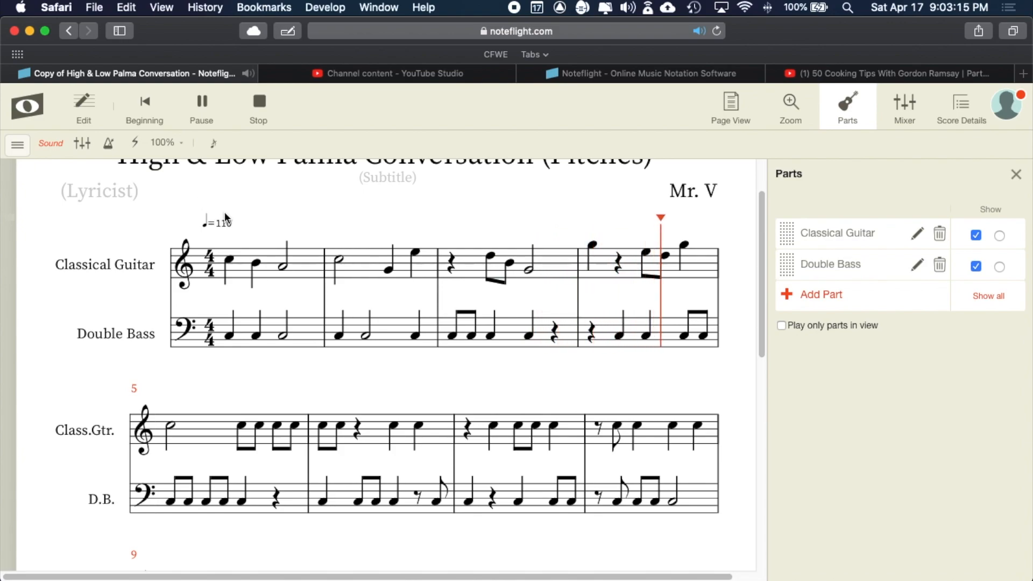
pyautogui.press('space')
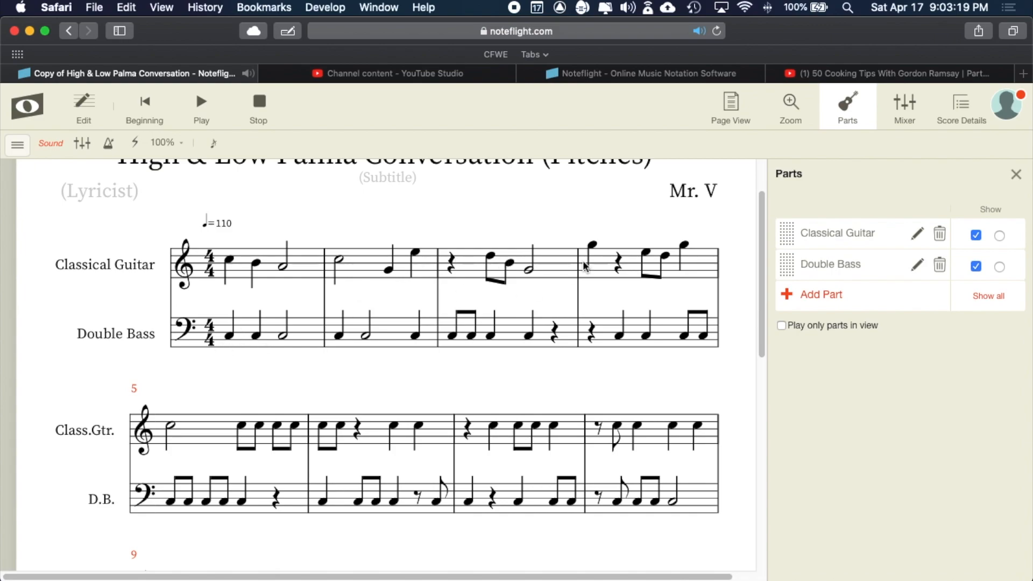
pyautogui.click(258, 334)
pyautogui.click(256, 329)
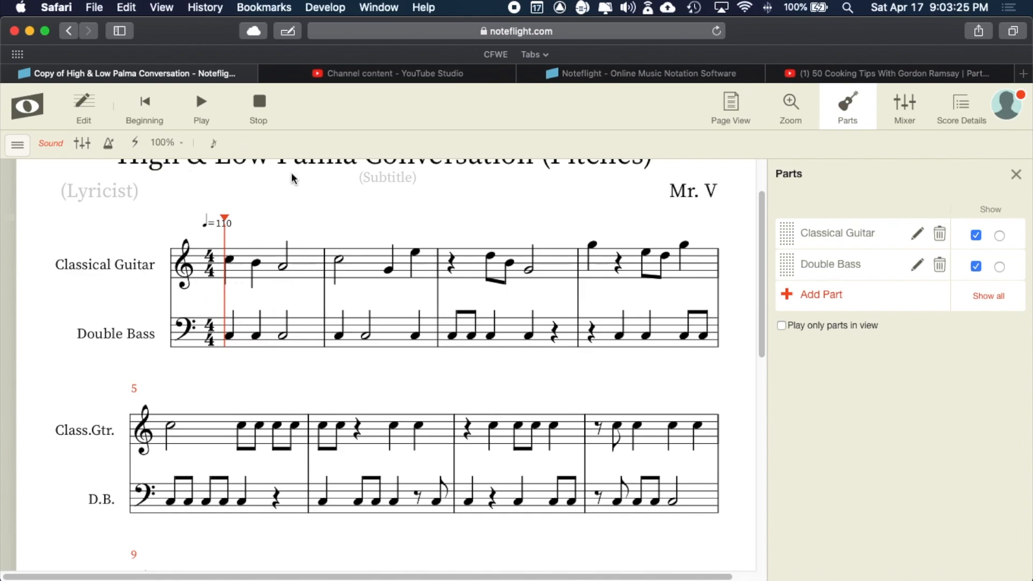
pyautogui.click(259, 102)
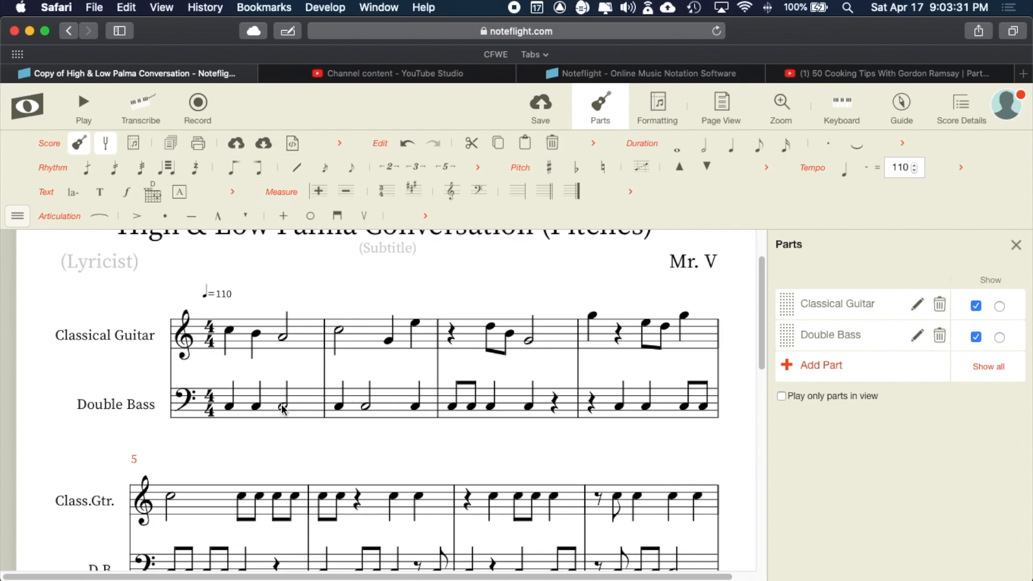
# - Repitch the bass: measure 1 half note up to F, measure 2 half note down to F, last note up a step
pyautogui.click(257, 408)
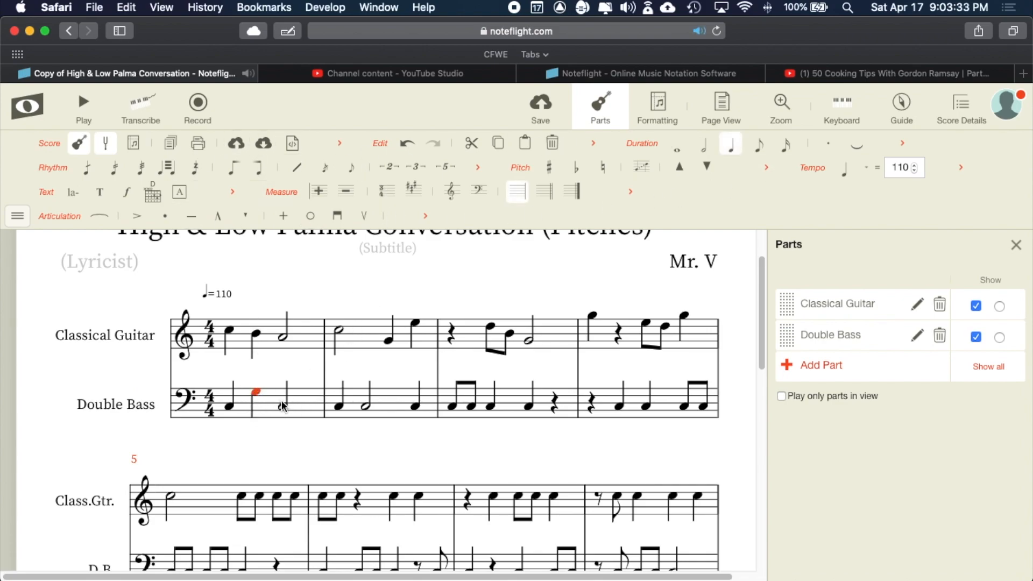
pyautogui.moveTo(286, 412); pyautogui.dragTo(340, 420)
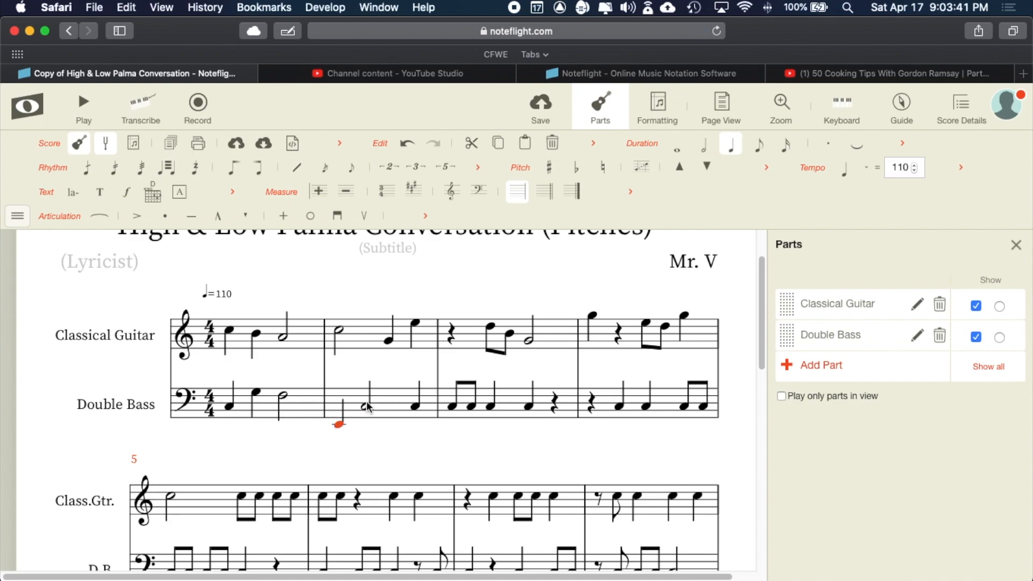
pyautogui.click(339, 424)
pyautogui.moveTo(374, 402); pyautogui.dragTo(366, 421)
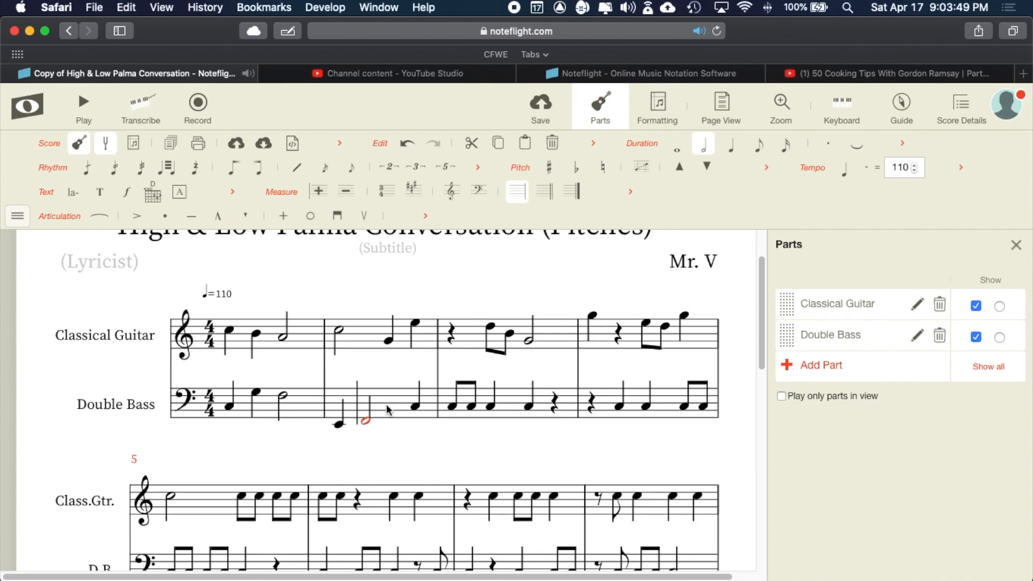
pyautogui.click(417, 408)
pyautogui.moveTo(417, 410); pyautogui.dragTo(529, 419)
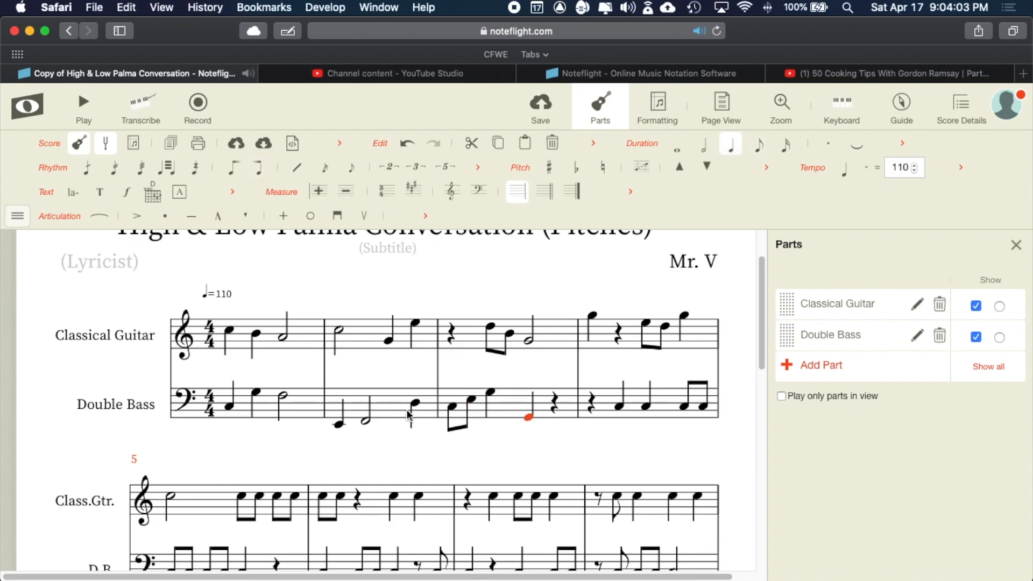
# - Play the duet from measure 3, then replay it from the beginning and stop
pyautogui.click(84, 105)
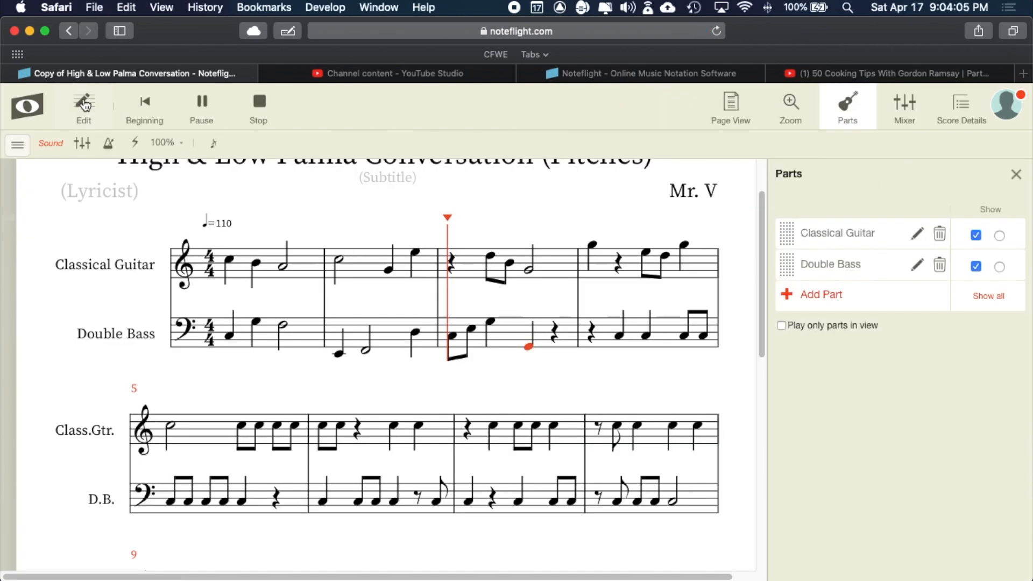
pyautogui.click(203, 103)
pyautogui.click(148, 104)
pyautogui.click(206, 103)
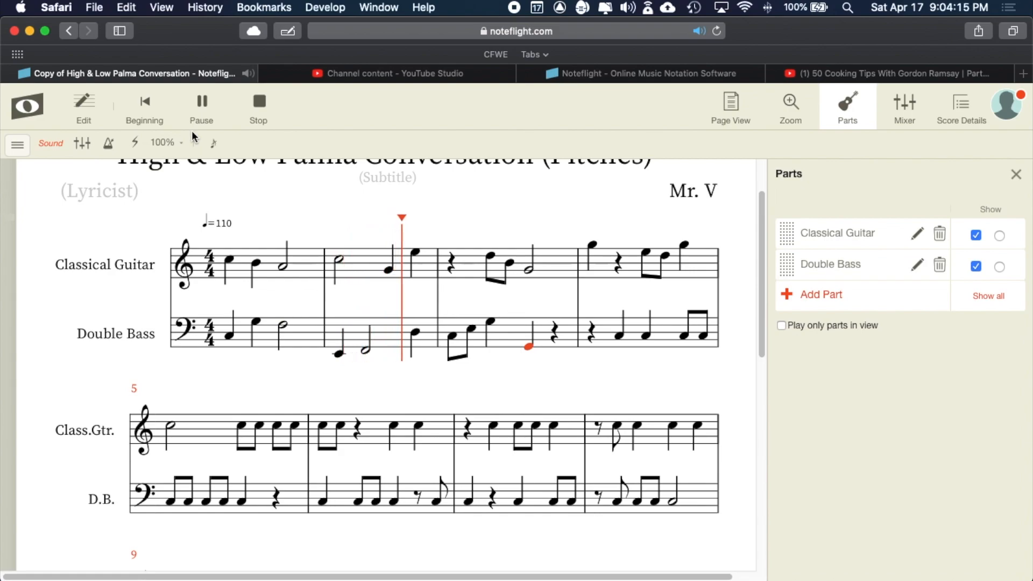
pyautogui.click(199, 116)
# - Lower the last Double Bass note of measure 2 by one step
pyautogui.click(417, 334)
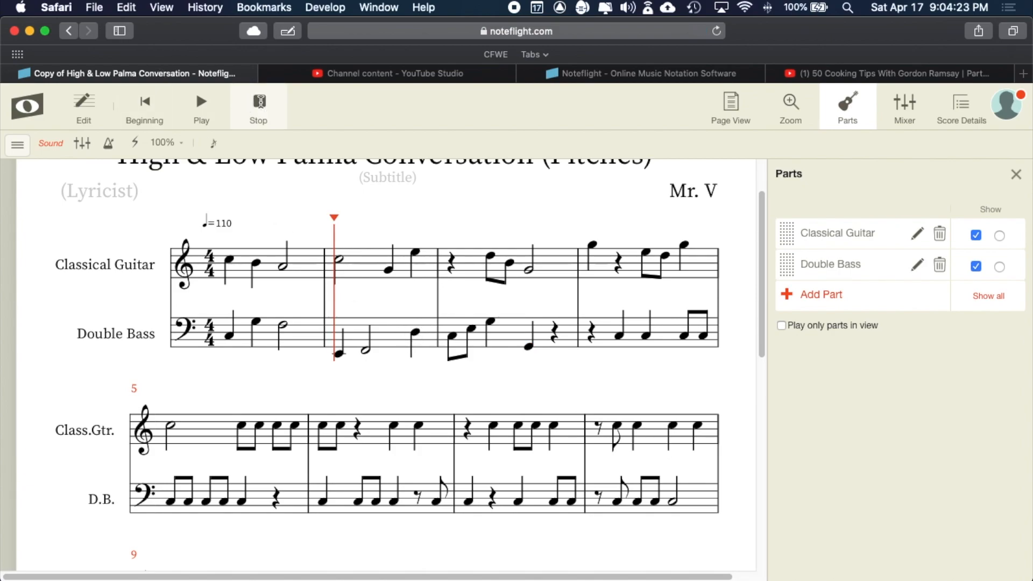
pyautogui.click(259, 104)
pyautogui.moveTo(418, 400); pyautogui.dragTo(421, 404)
# - Raise the measure 4 bass note and the second bass eighth in measure 5 to G
pyautogui.scroll(-1, 467, 401)
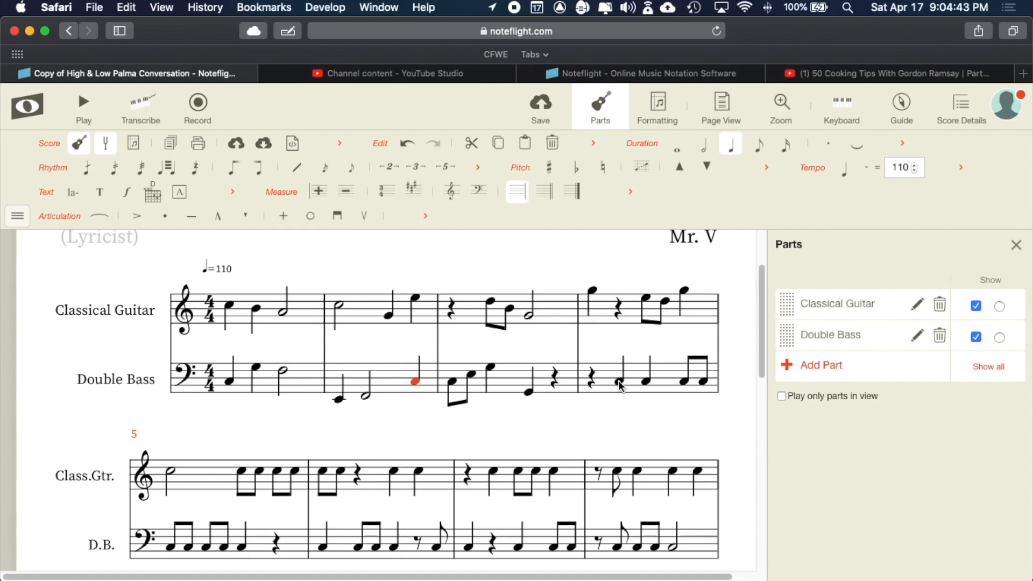
pyautogui.click(646, 382)
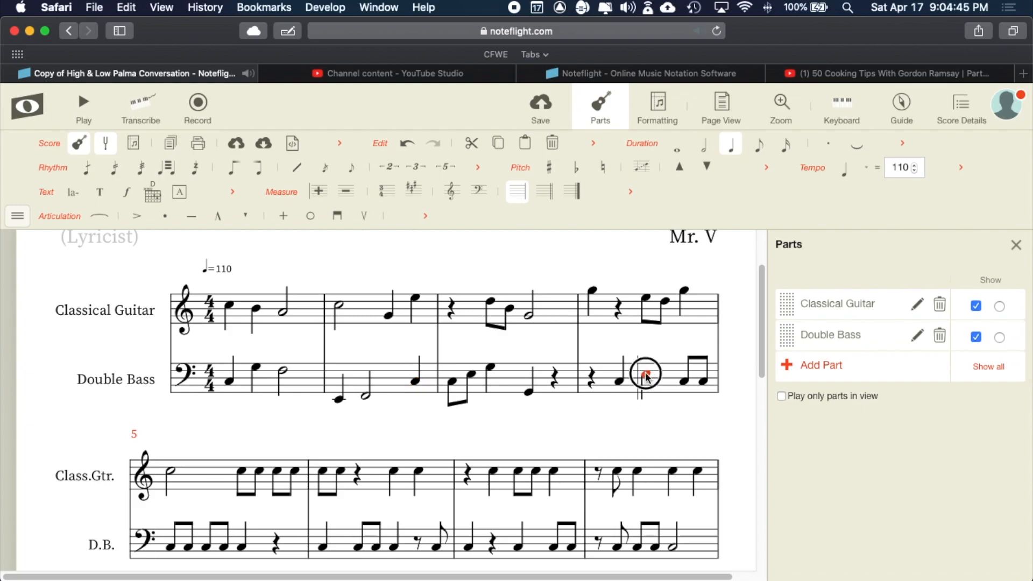
pyautogui.moveTo(684, 381); pyautogui.dragTo(685, 365)
pyautogui.click(702, 382)
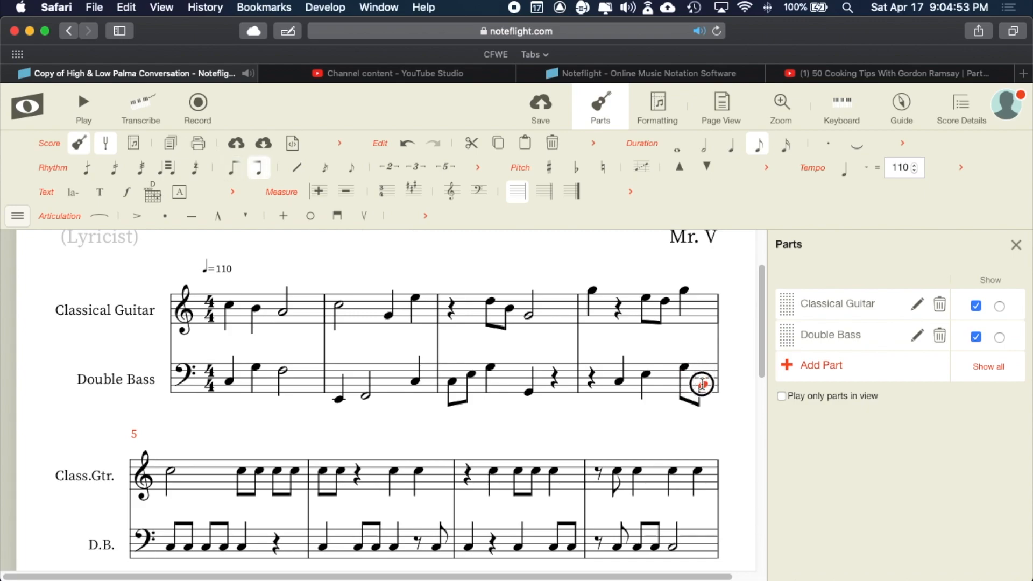
pyautogui.scroll(-3, 238, 508)
pyautogui.moveTo(189, 489); pyautogui.dragTo(224, 473)
# - Raise the second guitar eighth in measure 5, lower the measure 6 bass eighth, and play back
pyautogui.moveTo(259, 412); pyautogui.dragTo(418, 400)
pyautogui.click(358, 489)
pyautogui.moveTo(377, 486); pyautogui.dragTo(435, 501)
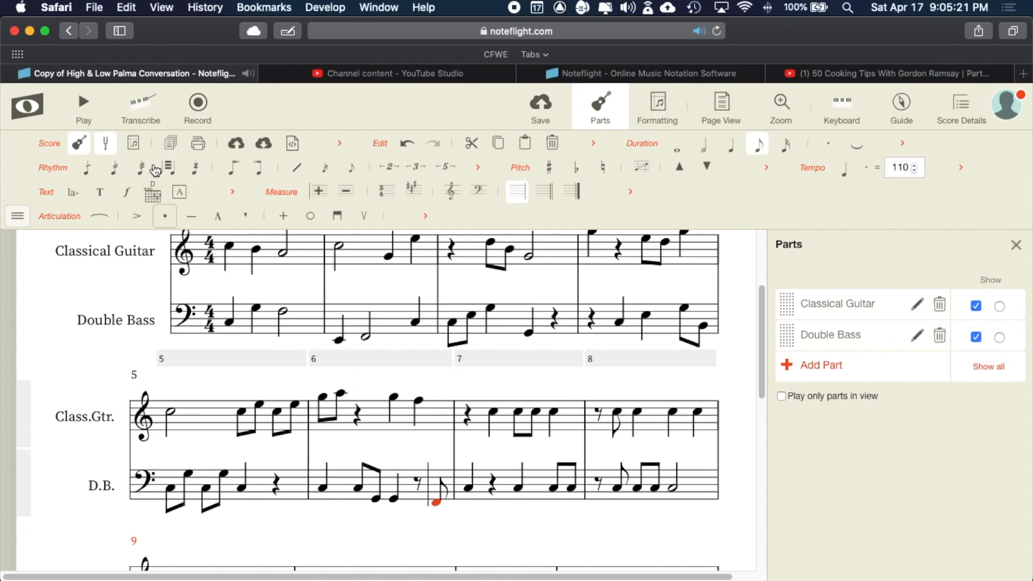
pyautogui.click(91, 108)
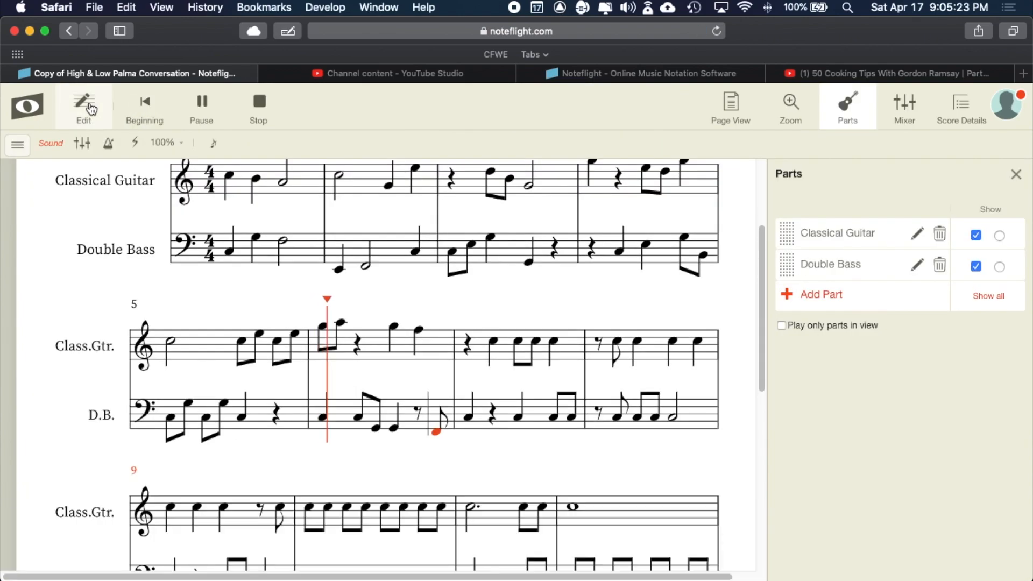
# - Restart the duet playback from the beginning and pause it partway
pyautogui.click(156, 107)
pyautogui.click(201, 110)
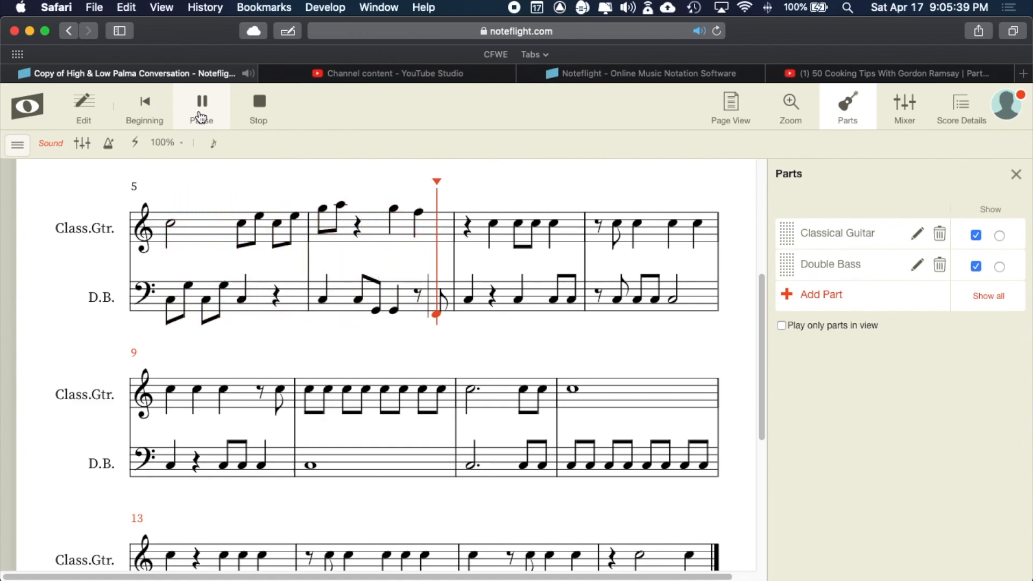
pyautogui.press('space')
# - Set the playback position to measure 7 and return to editing the score
pyautogui.scroll(5, 544, 280)
pyautogui.scroll(-3, 544, 280)
pyautogui.scroll(-1, 545, 282)
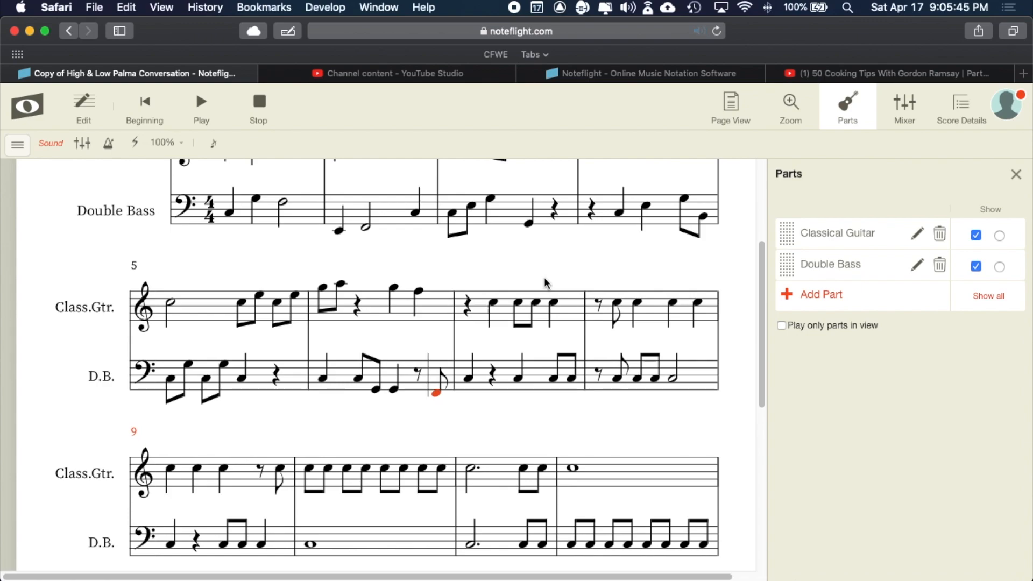
pyautogui.scroll(-5, 535, 347)
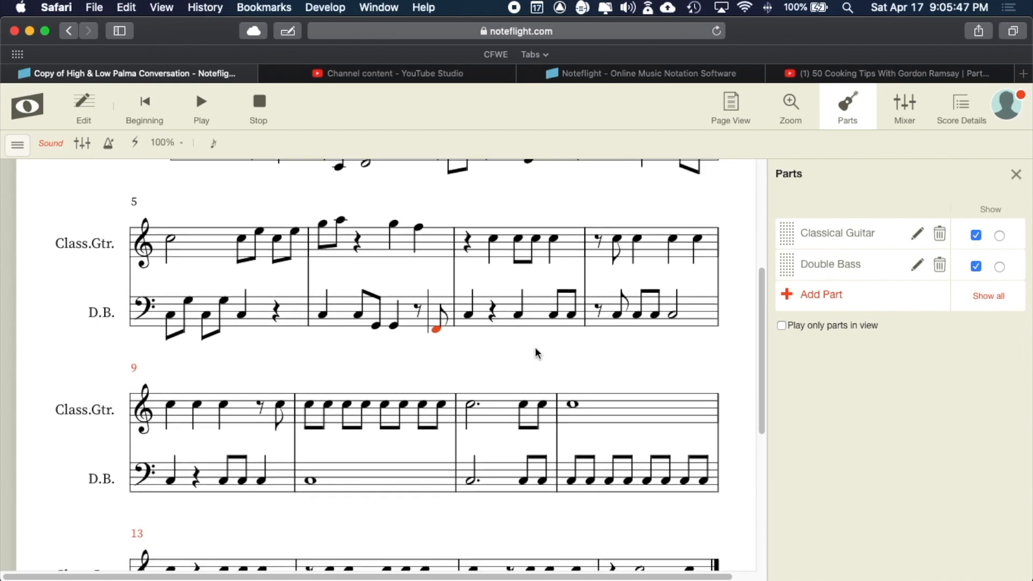
pyautogui.scroll(-4, 535, 347)
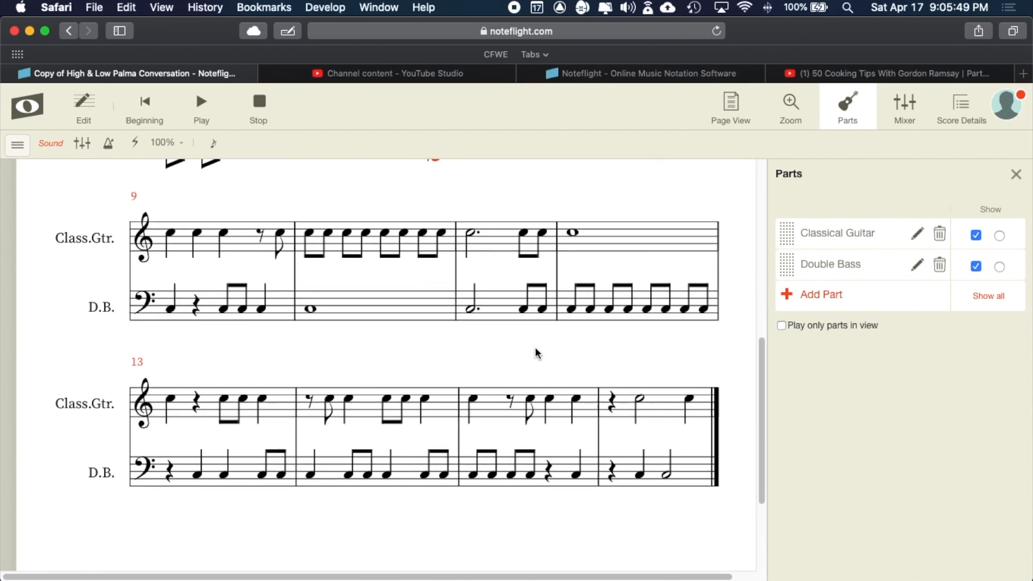
pyautogui.scroll(10, 535, 347)
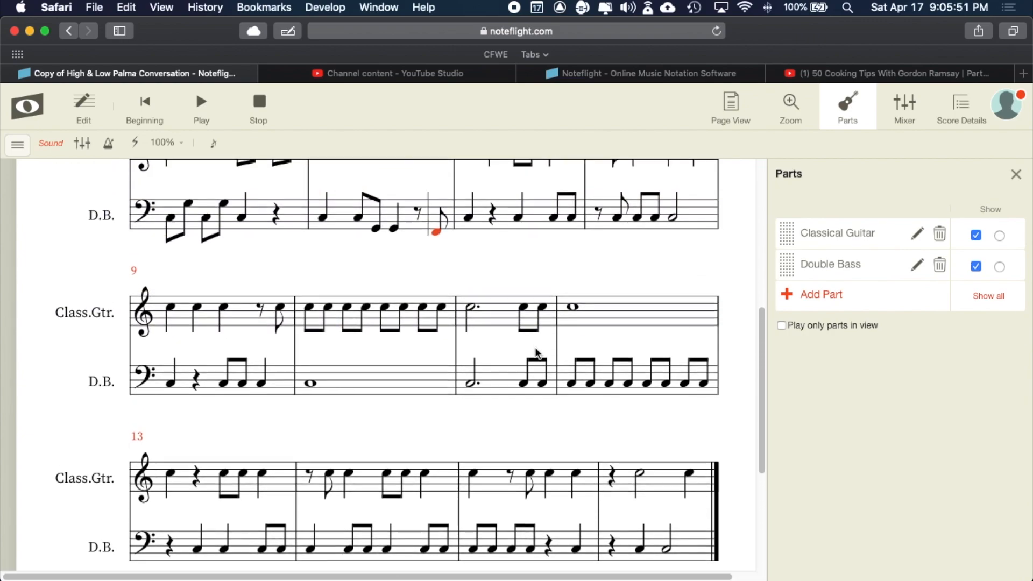
pyautogui.scroll(6, 536, 354)
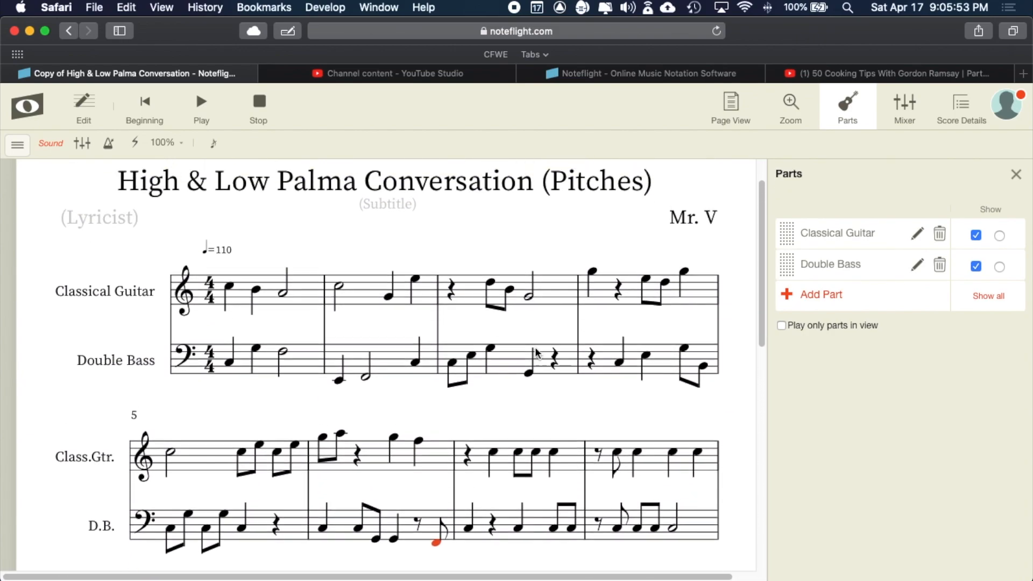
pyautogui.scroll(-3, 536, 353)
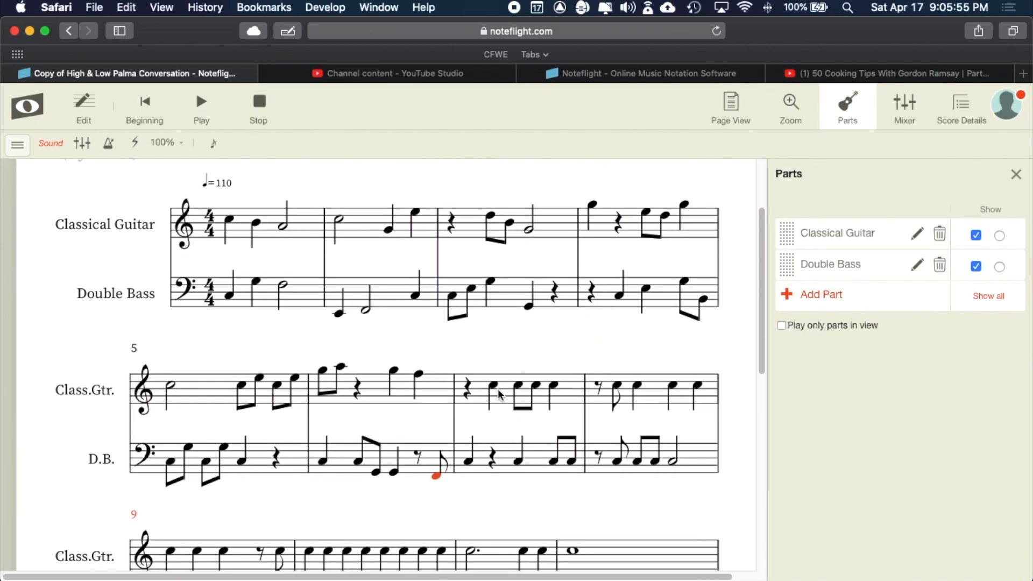
pyautogui.click(496, 367)
pyautogui.click(267, 101)
pyautogui.scroll(-3, 489, 371)
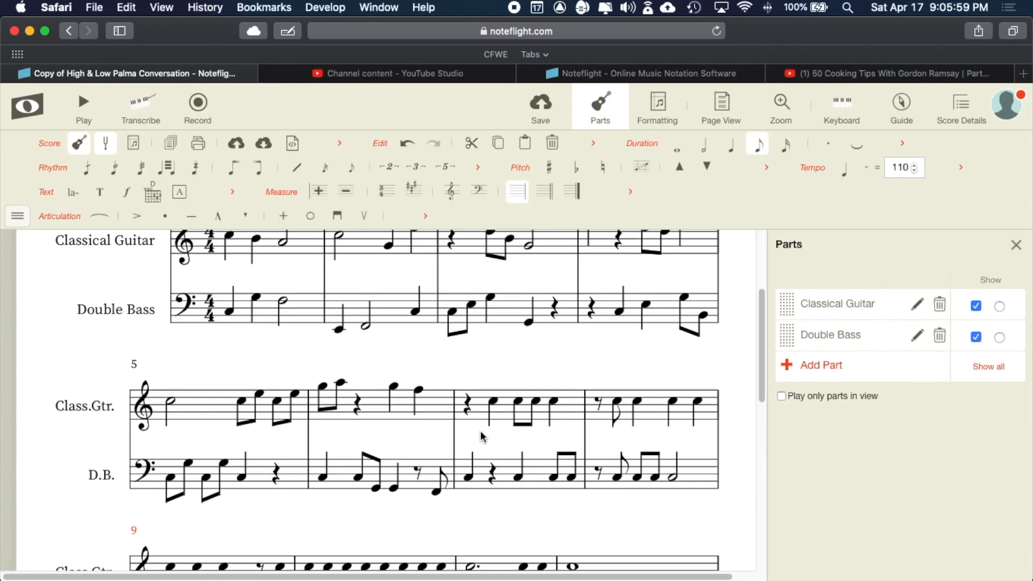
# - In measure 7, lower the first guitar eighth and raise the bass eighth a step
pyautogui.click(494, 366)
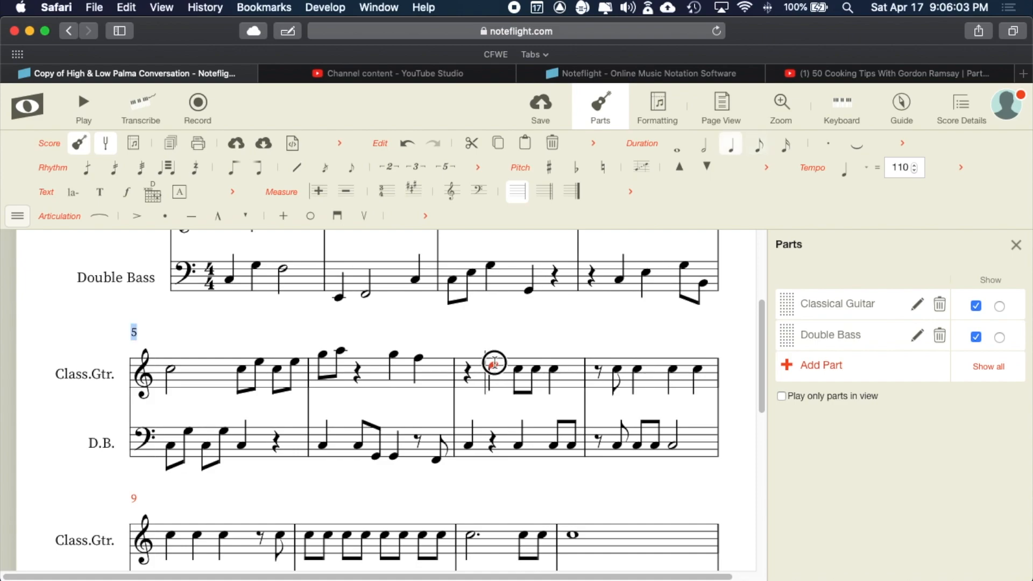
pyautogui.moveTo(516, 371); pyautogui.dragTo(535, 399)
pyautogui.click(554, 363)
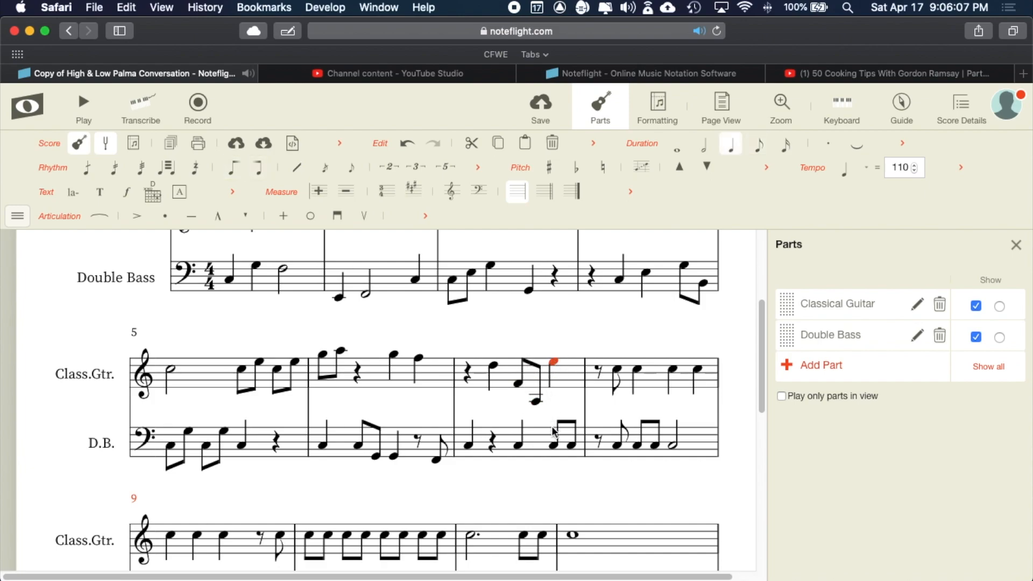
pyautogui.moveTo(557, 448); pyautogui.dragTo(638, 428)
# - Raise the guitar quarter note in measure 8, then play the score from the beginning
pyautogui.click(618, 451)
pyautogui.moveTo(635, 386); pyautogui.dragTo(703, 356)
pyautogui.click(618, 379)
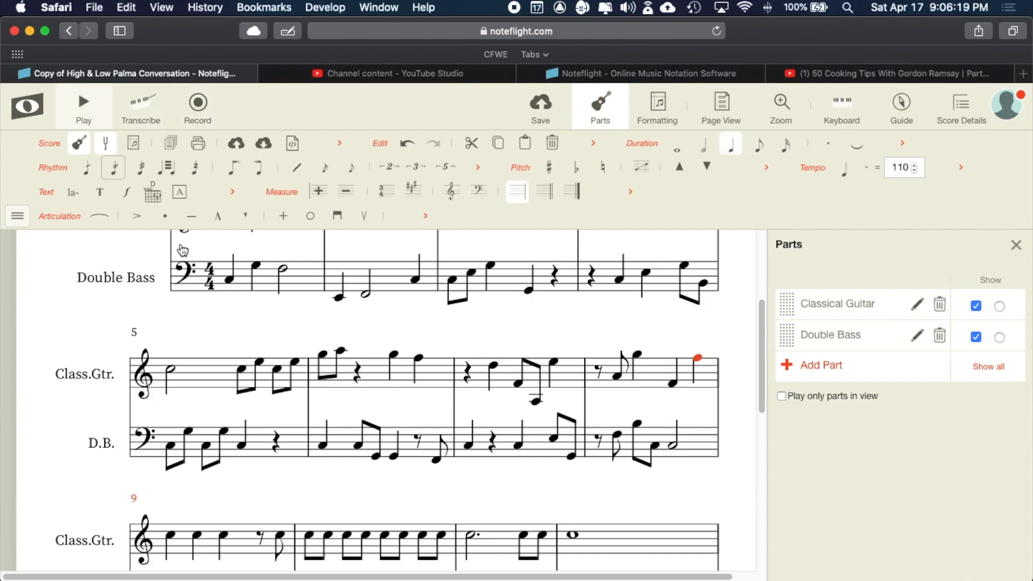
pyautogui.scroll(2, 409, 406)
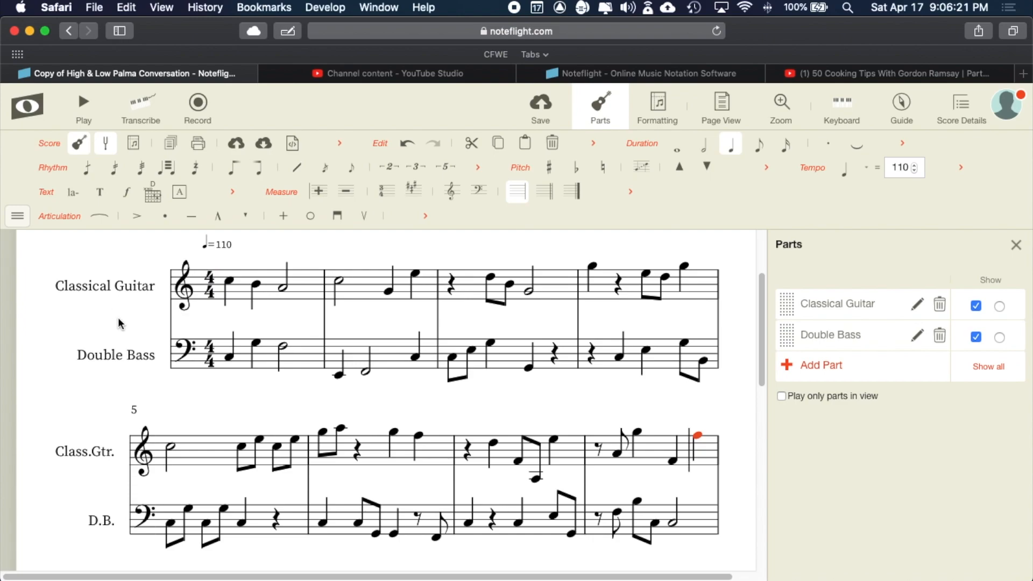
pyautogui.click(83, 106)
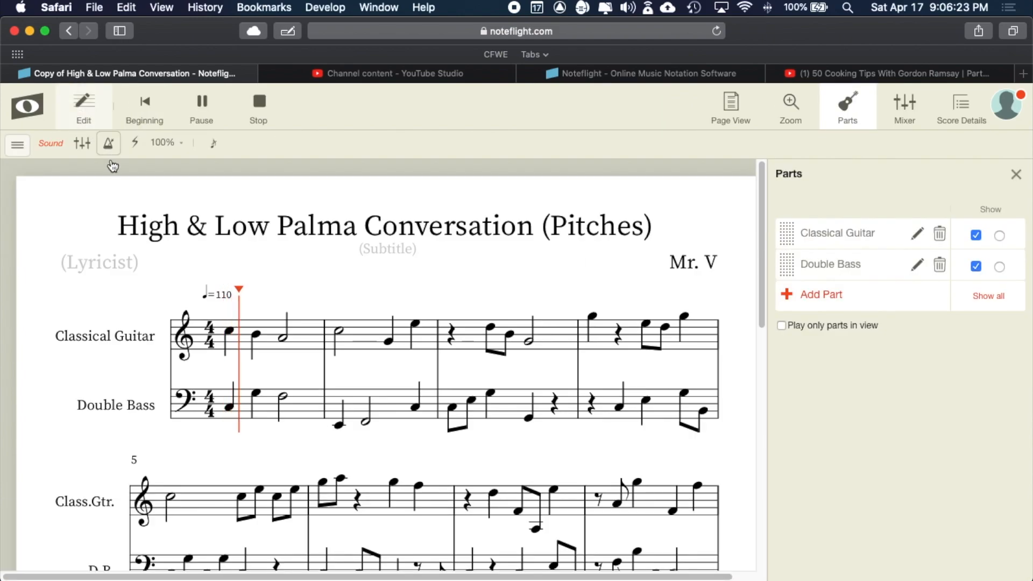
# - Stop the playback, set the playhead at measure 8, and return to editing
pyautogui.scroll(-1, 134, 193)
pyautogui.scroll(-1, 134, 187)
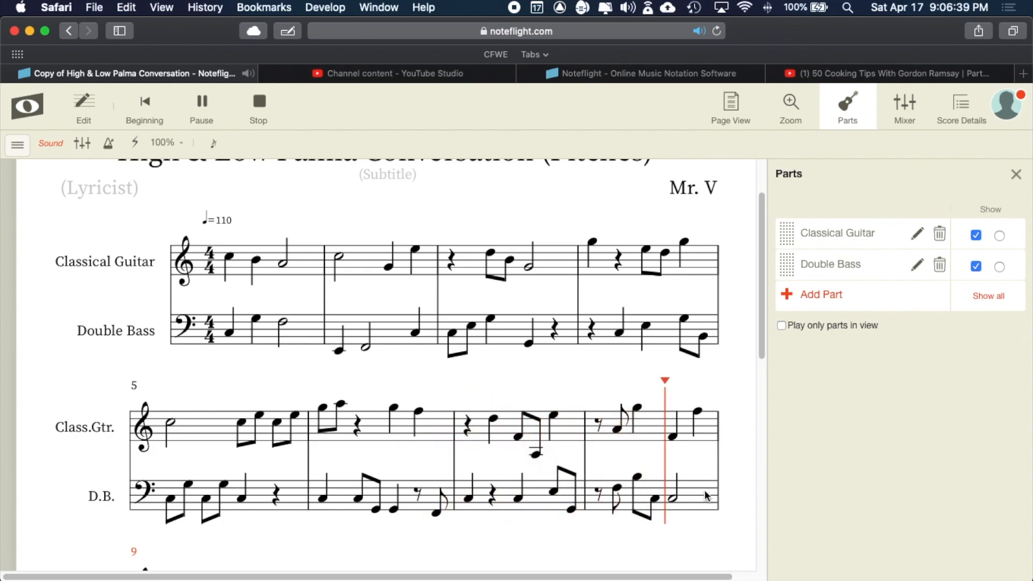
pyautogui.press('space')
pyautogui.scroll(1, 555, 406)
pyautogui.scroll(-3, 633, 451)
pyautogui.scroll(-1, 633, 451)
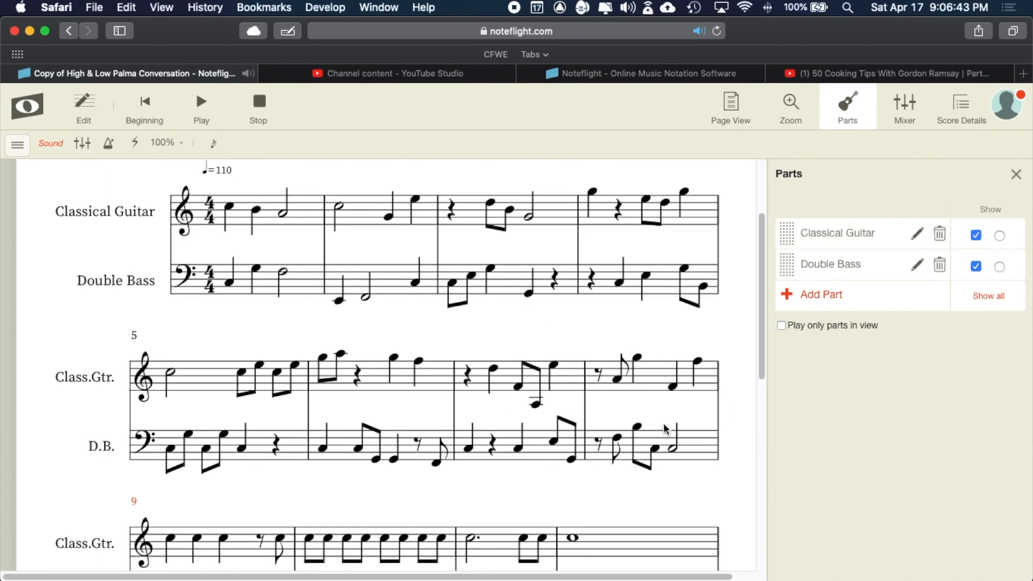
pyautogui.click(676, 451)
pyautogui.click(260, 118)
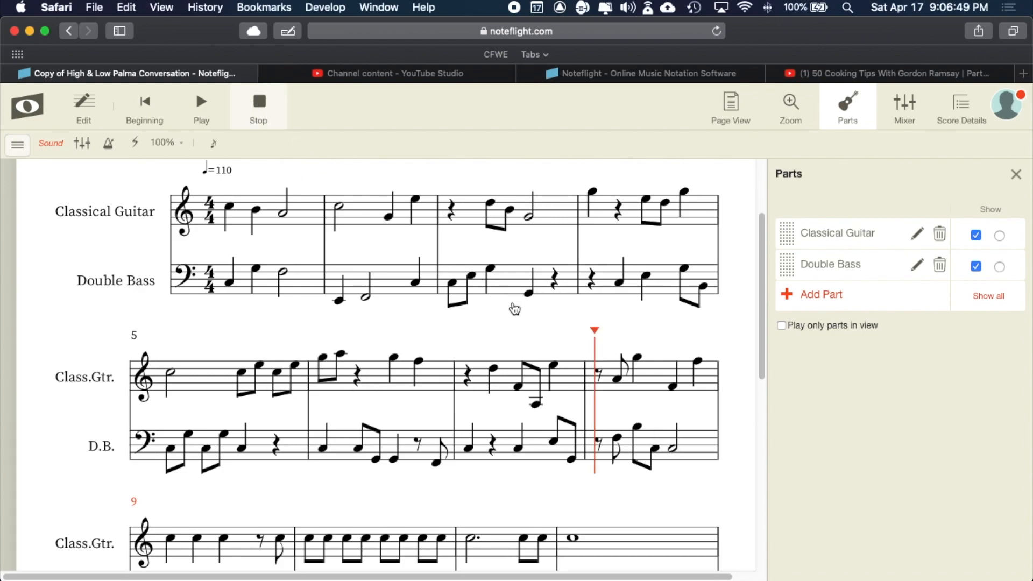
# - Drop the measure 8 bass half note one step, save the score, and open the Noteflight sidebar
pyautogui.moveTo(675, 514); pyautogui.dragTo(675, 523)
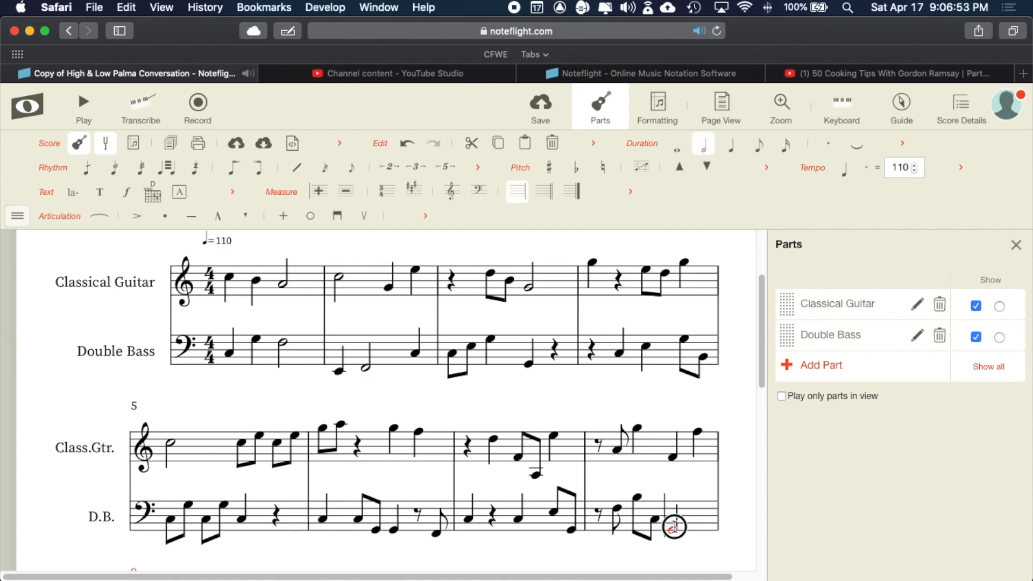
pyautogui.scroll(-4, 605, 502)
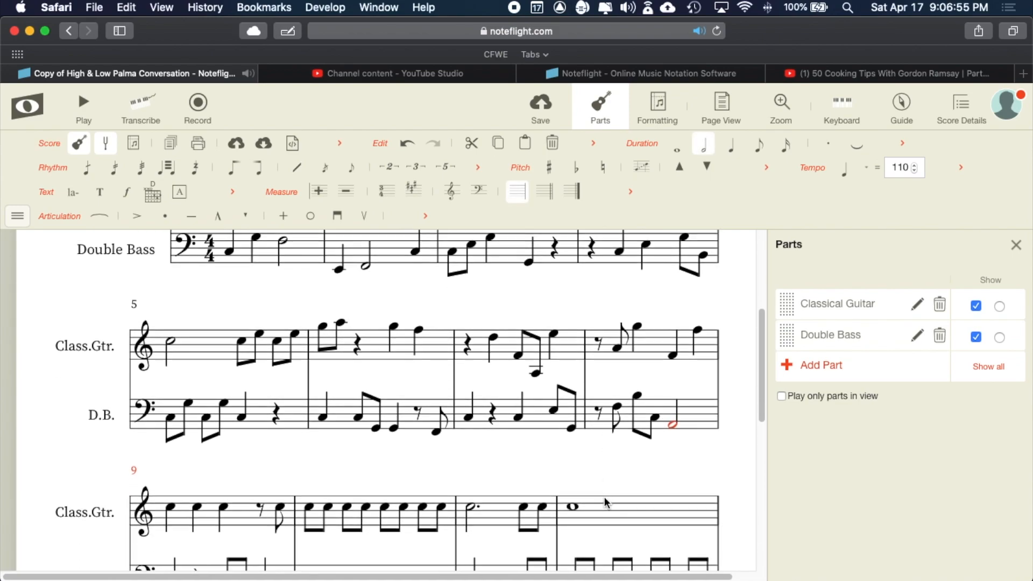
pyautogui.click(541, 106)
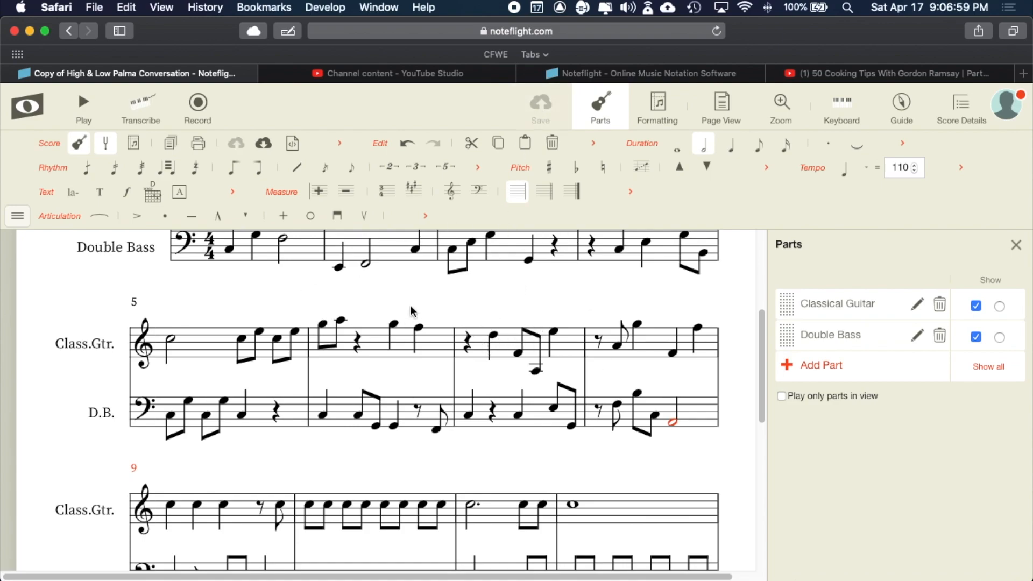
pyautogui.click(20, 104)
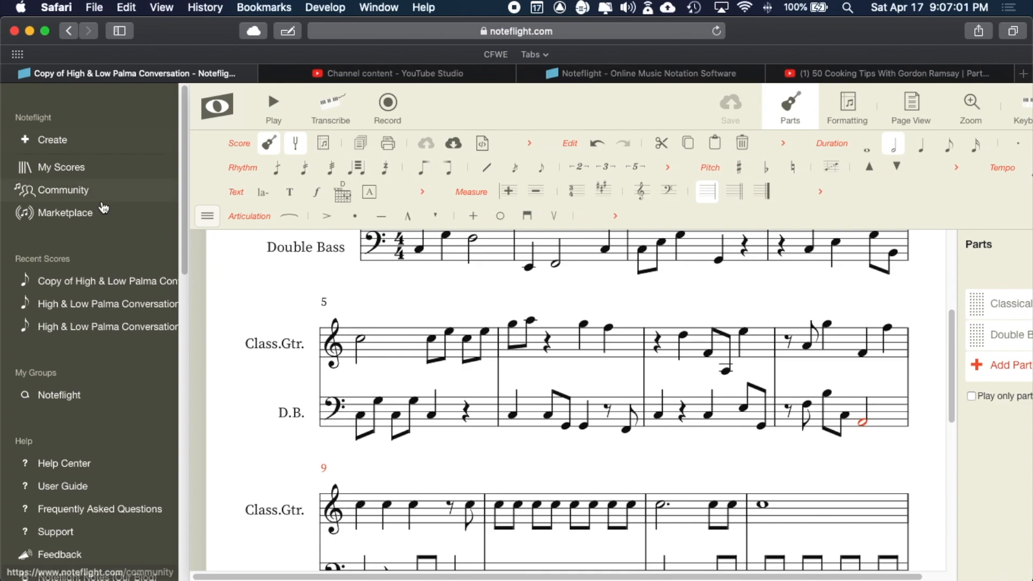
# - Open 'High & Low Palma Conversation (Pitches - Complete)' from My Scores and play it
pyautogui.click(63, 169)
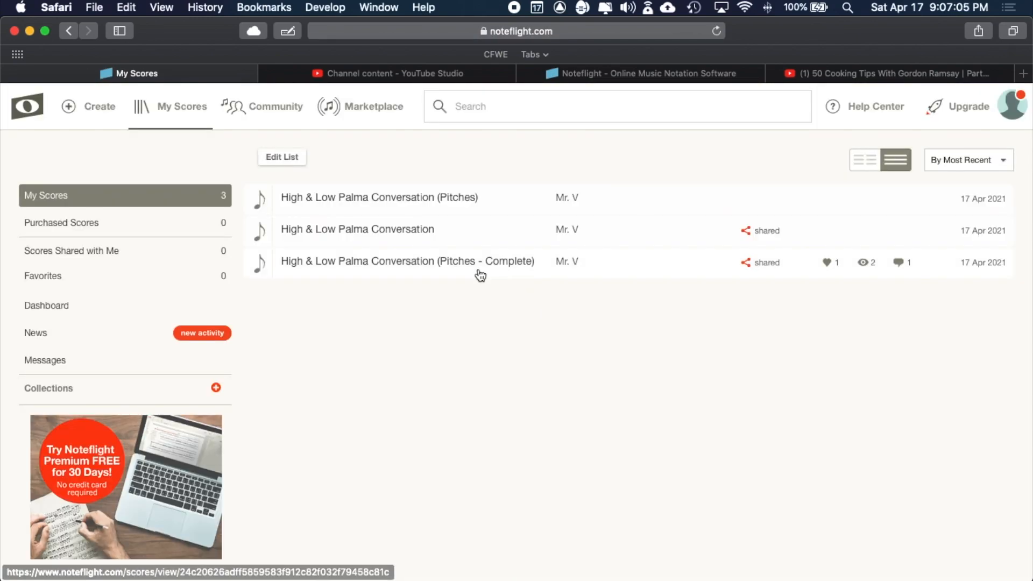
pyautogui.click(396, 263)
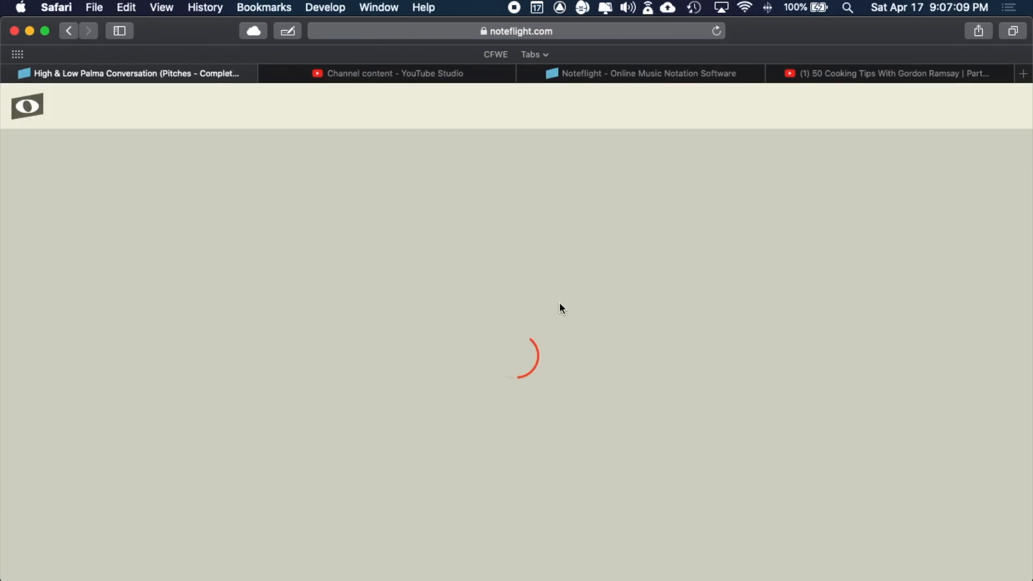
pyautogui.scroll(-5, 561, 307)
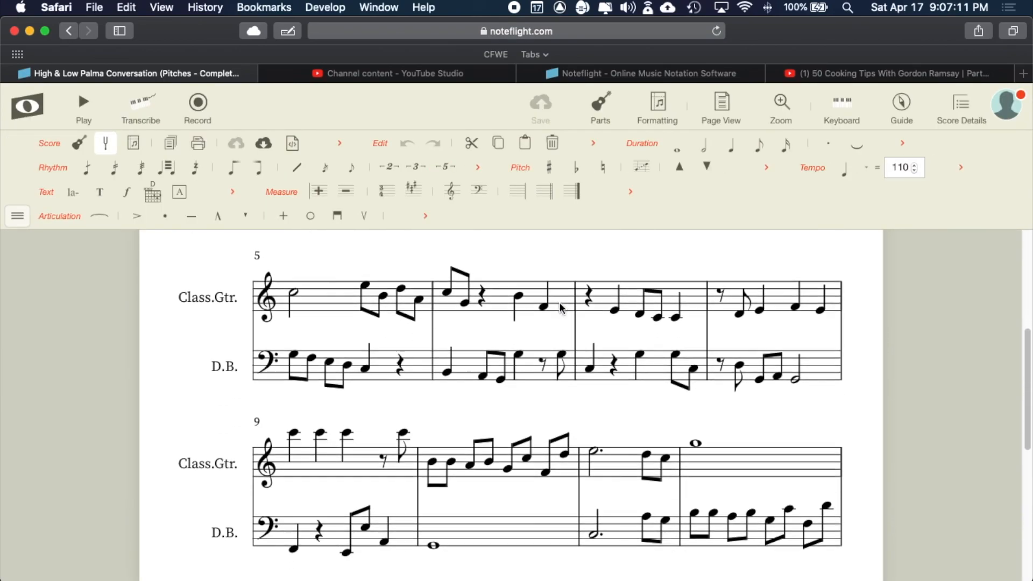
pyautogui.scroll(-5, 561, 308)
pyautogui.scroll(8, 561, 308)
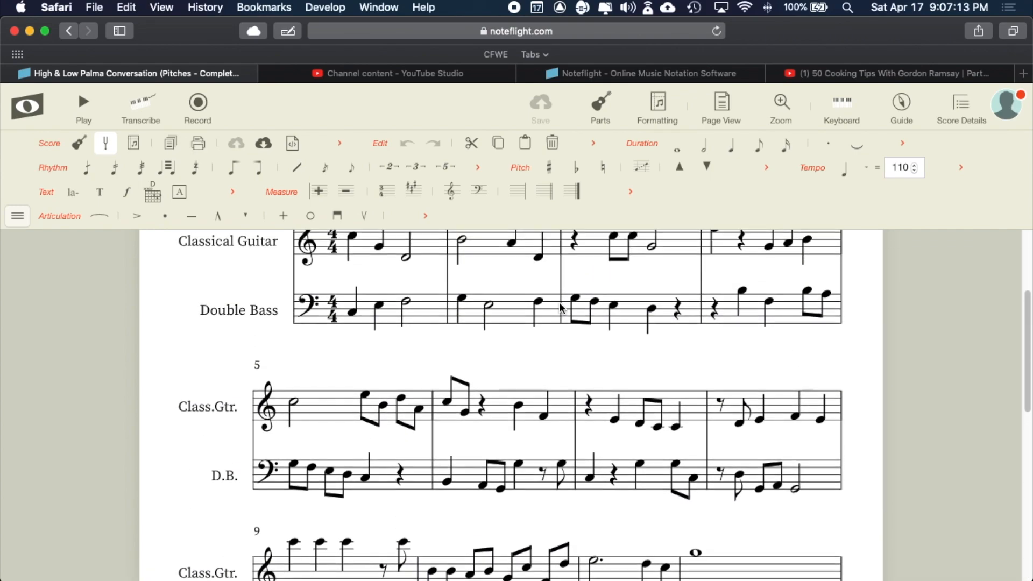
pyautogui.scroll(3, 560, 308)
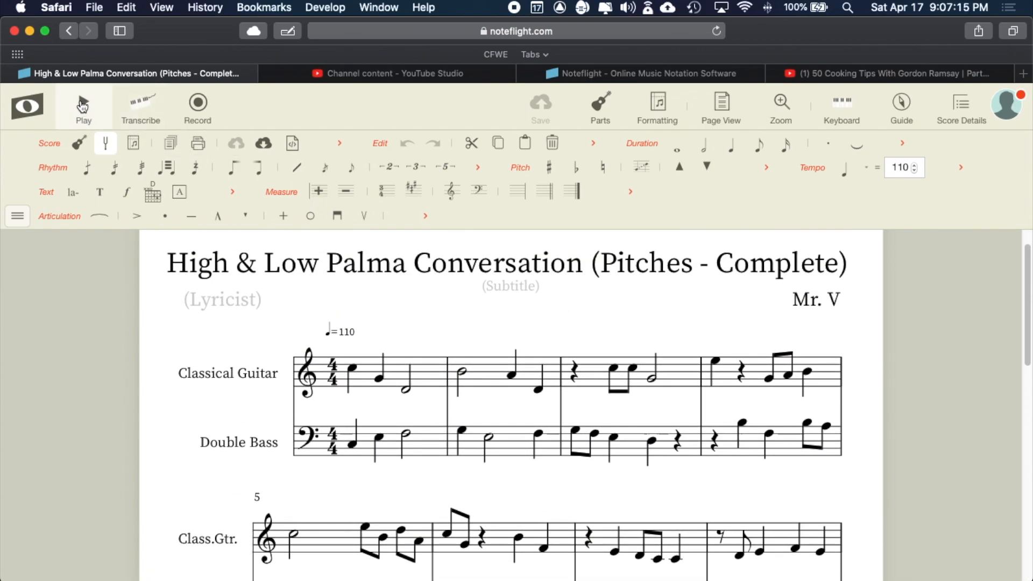
pyautogui.click(83, 104)
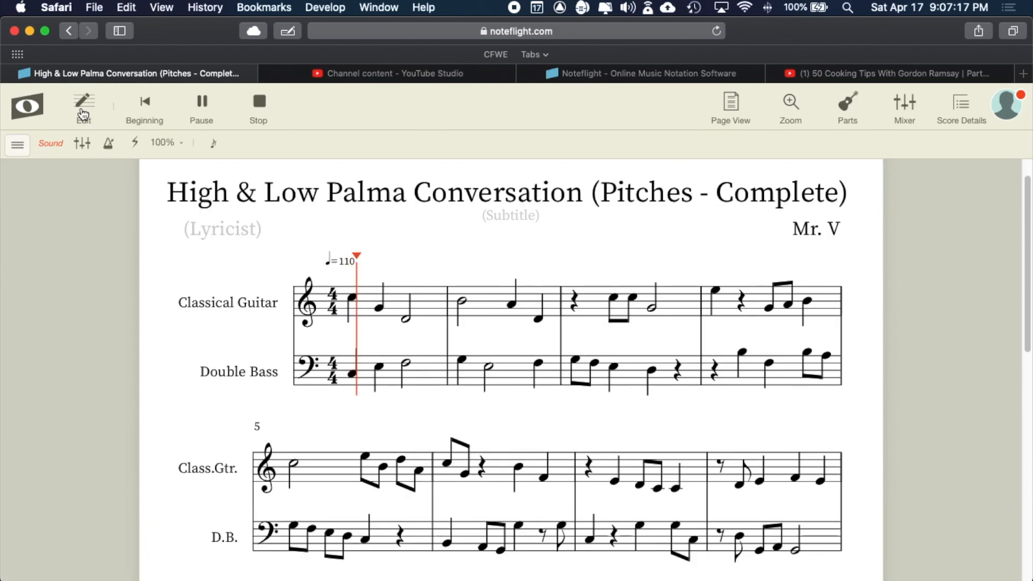
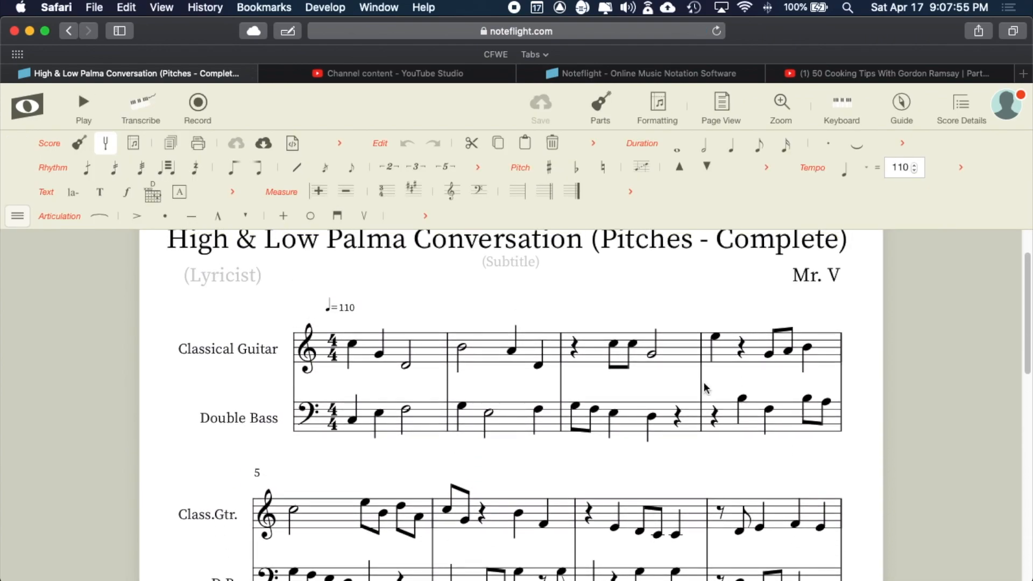
# - Select measure 10 in both parts, undo an accidental high note, and play measure 10 back
pyautogui.scroll(-10, 353, 347)
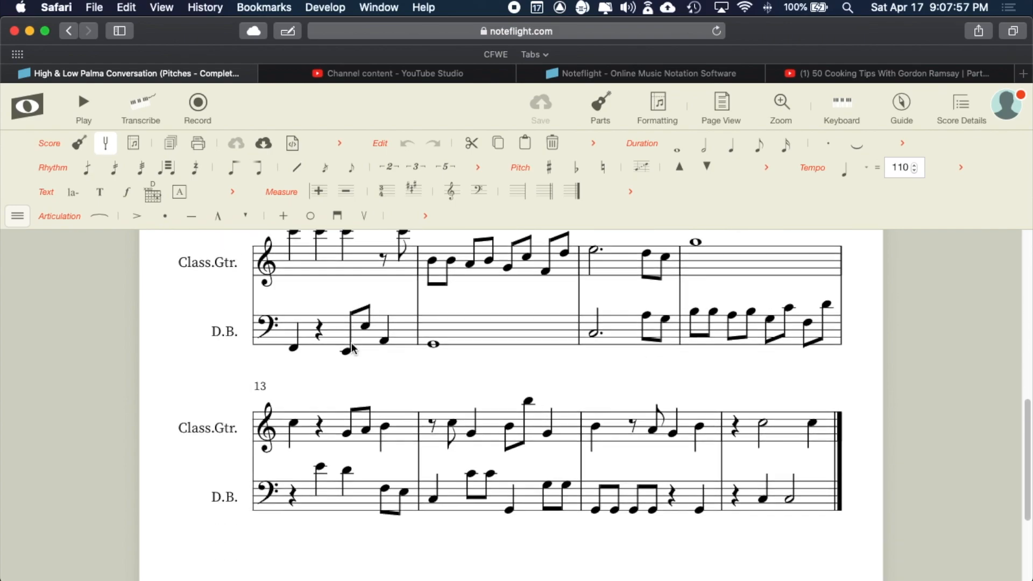
pyautogui.scroll(6, 353, 349)
pyautogui.scroll(-4, 351, 360)
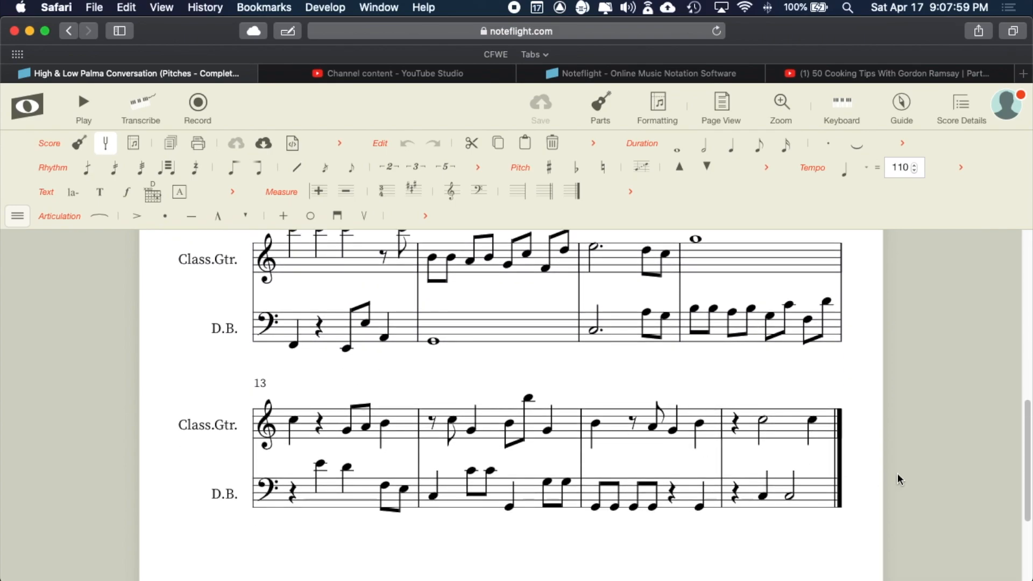
pyautogui.scroll(6, 661, 450)
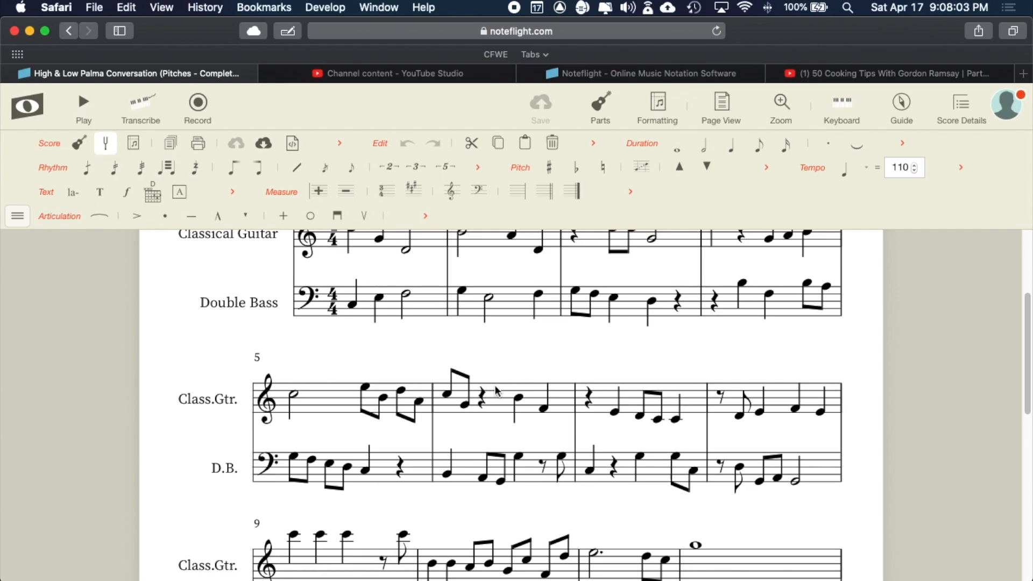
pyautogui.scroll(1, 515, 415)
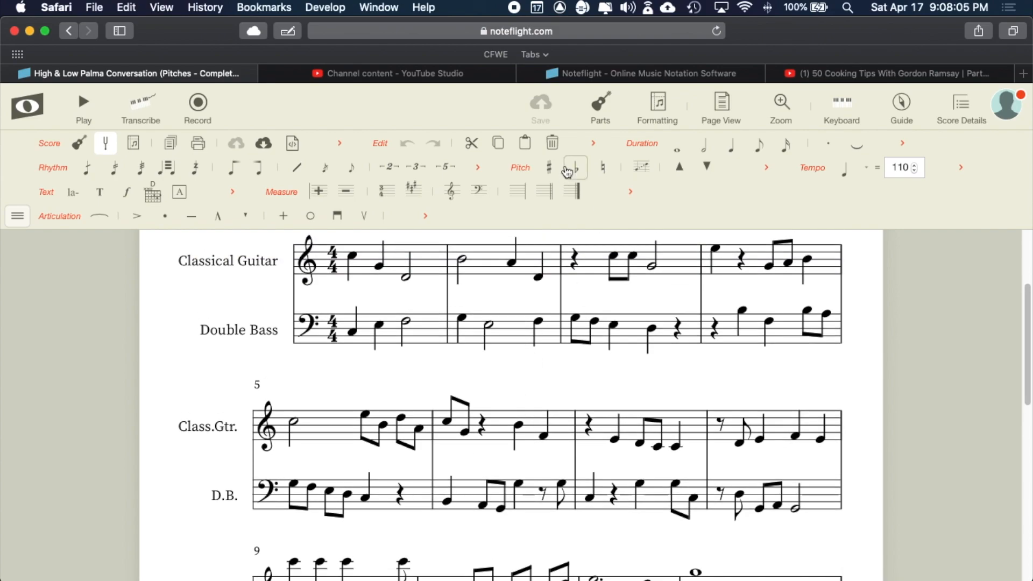
pyautogui.scroll(-2, 544, 327)
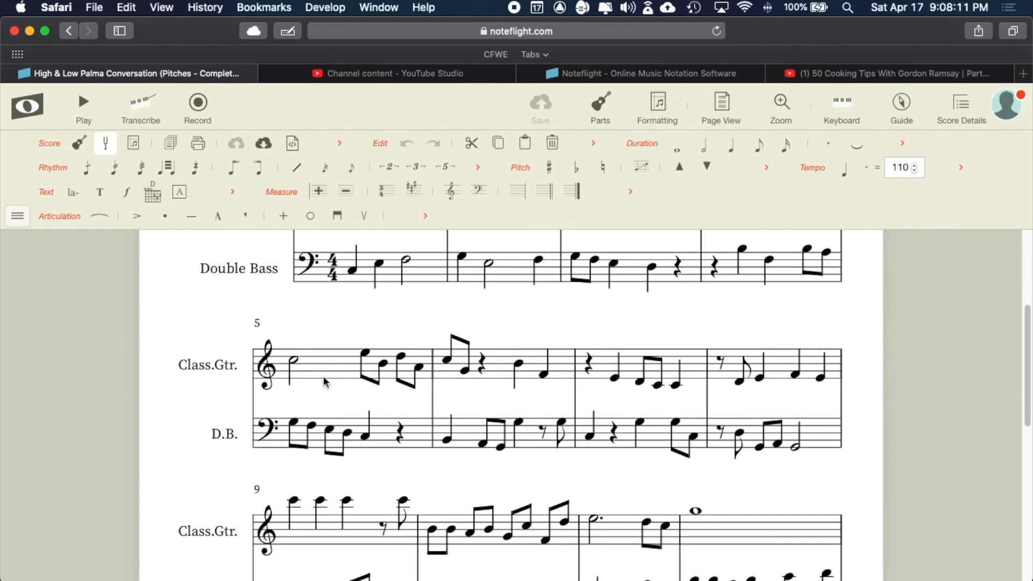
pyautogui.scroll(-6, 657, 398)
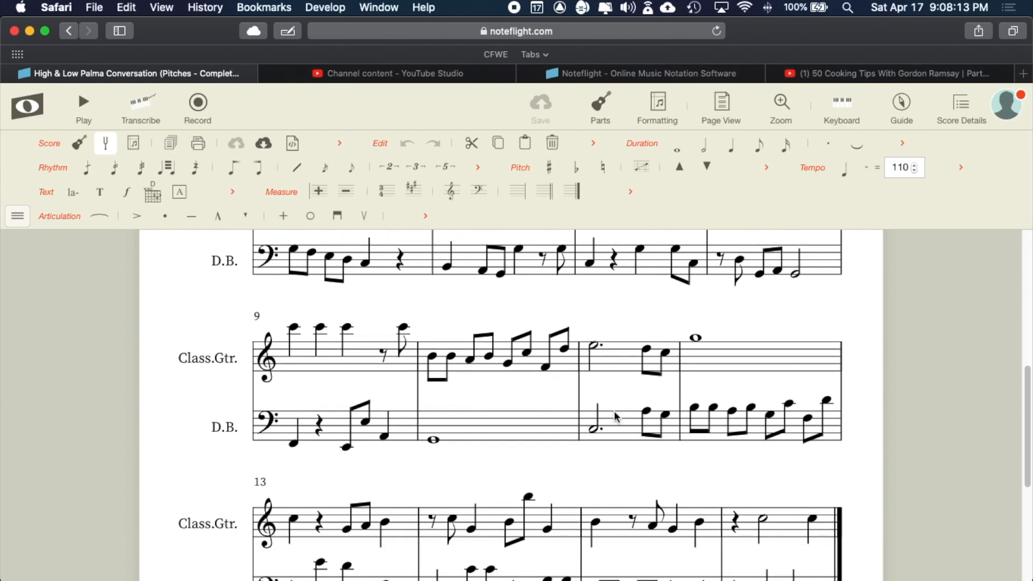
pyautogui.scroll(-8, 556, 428)
pyautogui.scroll(10, 556, 428)
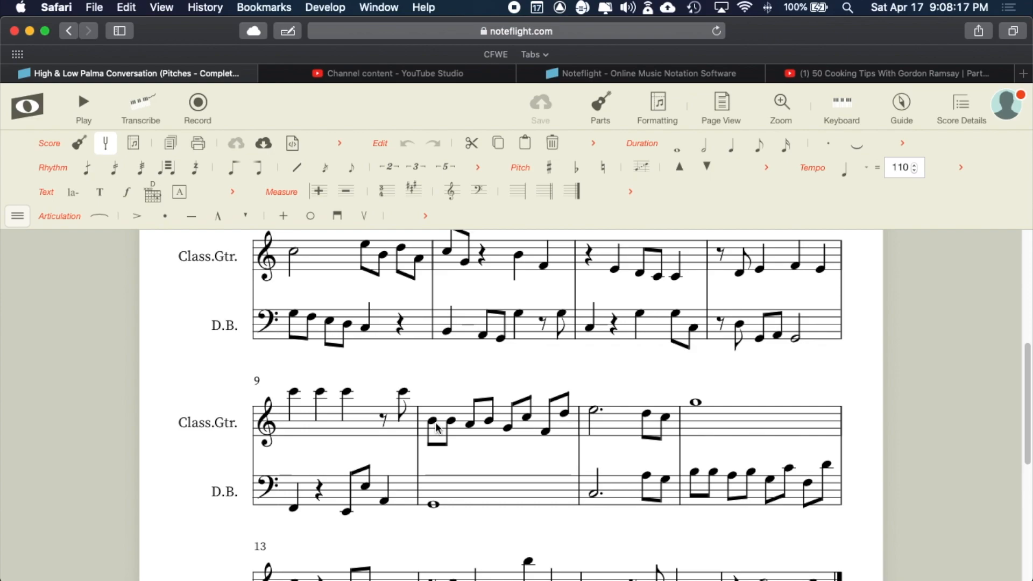
pyautogui.click(434, 433)
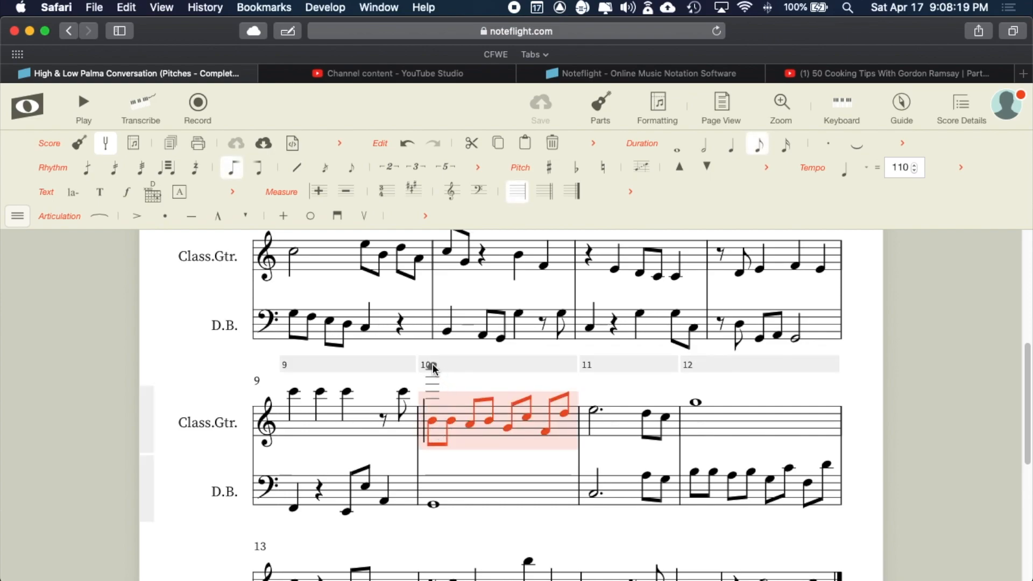
pyautogui.click(431, 424)
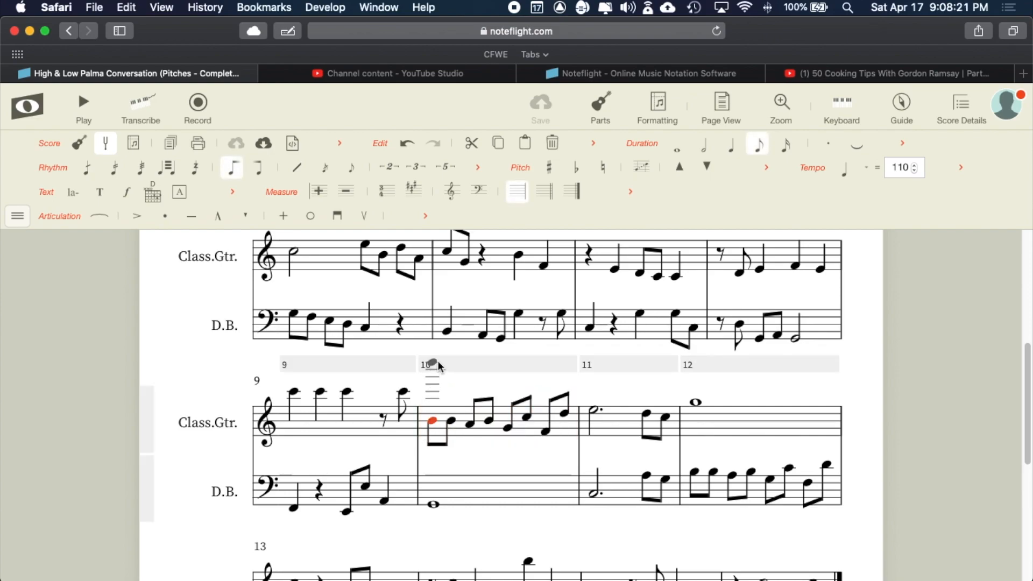
pyautogui.click(471, 369)
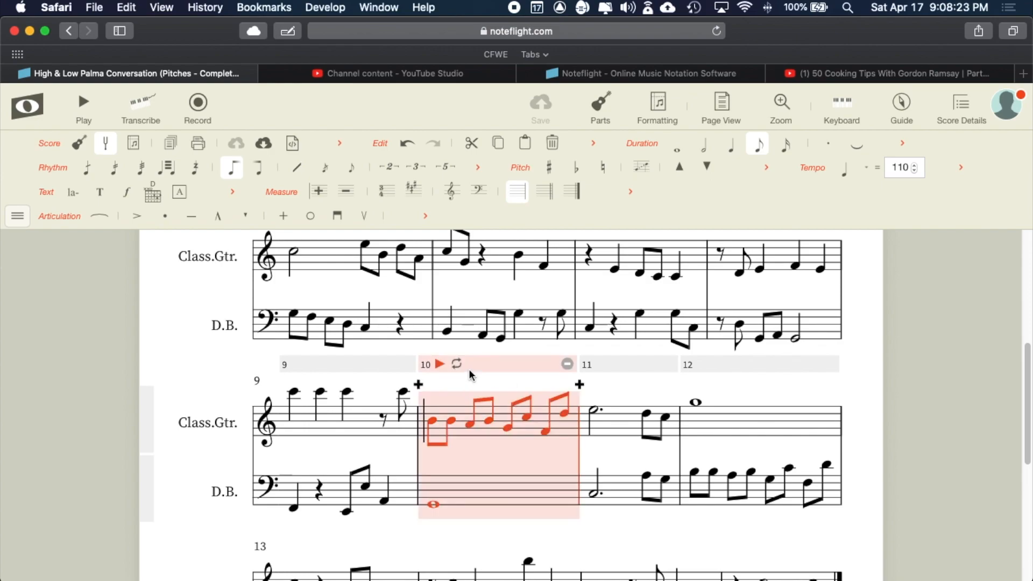
pyautogui.click(439, 368)
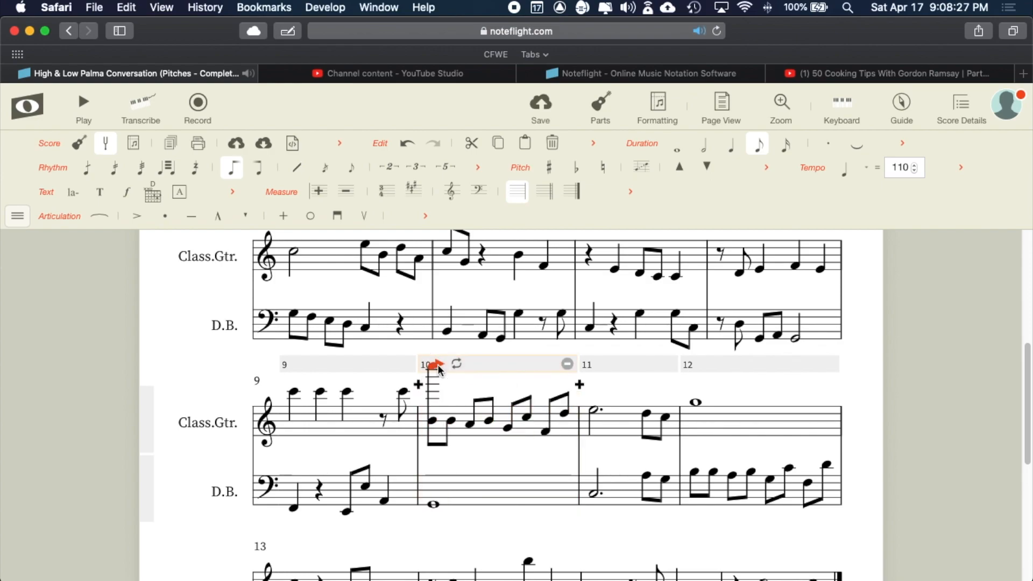
pyautogui.press('super+z')
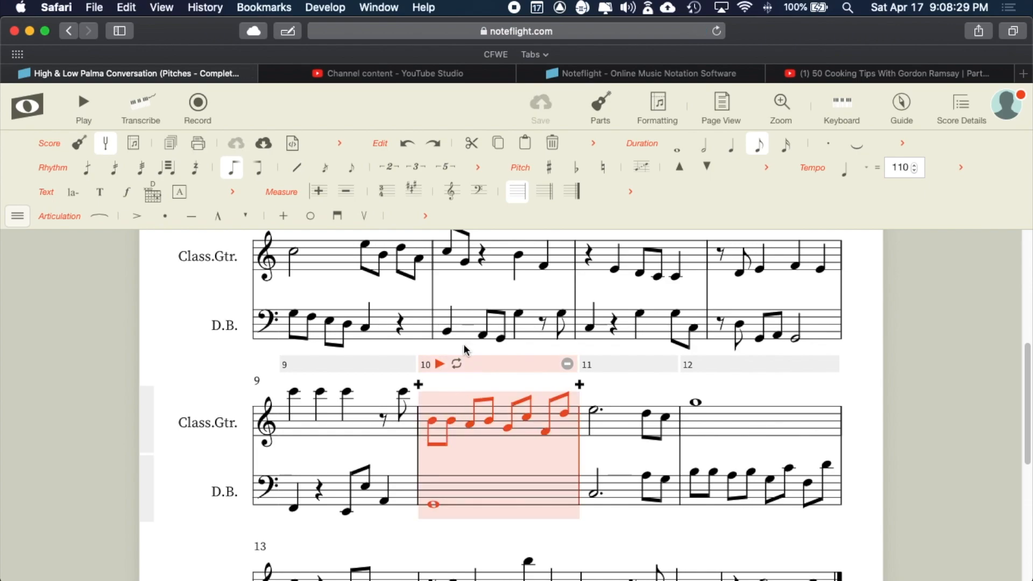
pyautogui.click(439, 366)
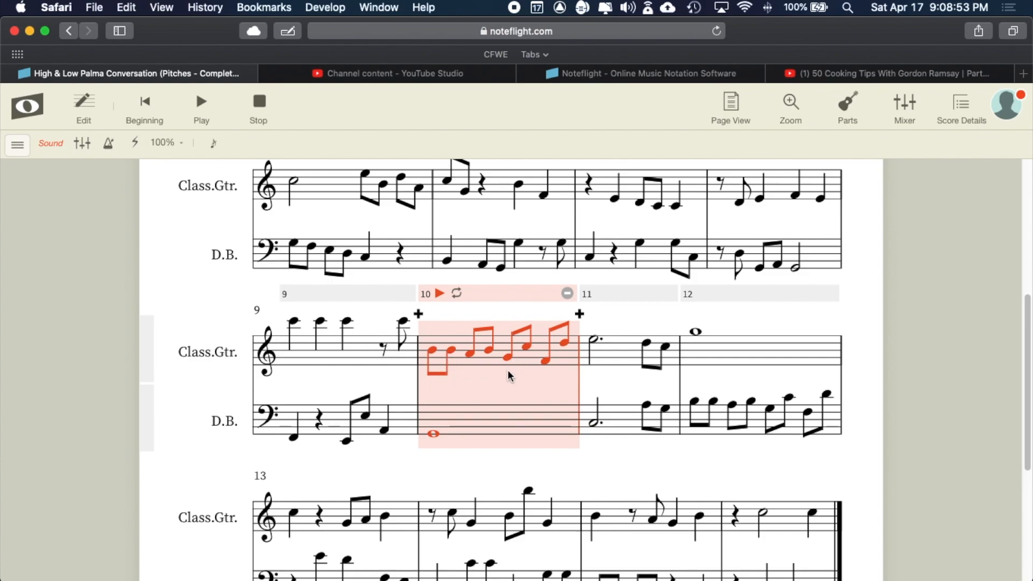
# - Stop playback and save the score
pyautogui.scroll(-1, 578, 384)
pyautogui.scroll(-1, 578, 385)
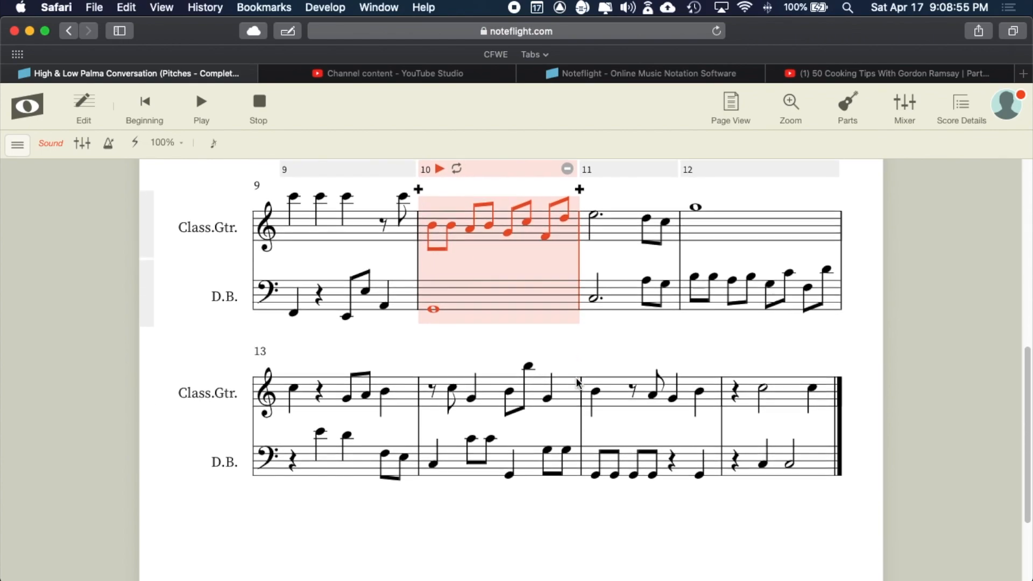
pyautogui.scroll(10, 577, 384)
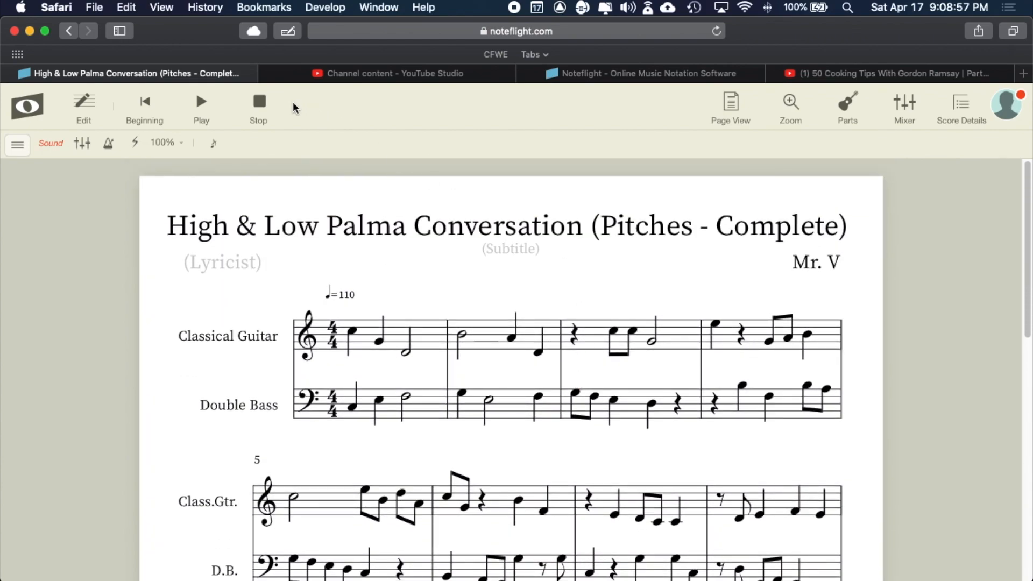
pyautogui.click(260, 103)
pyautogui.click(535, 108)
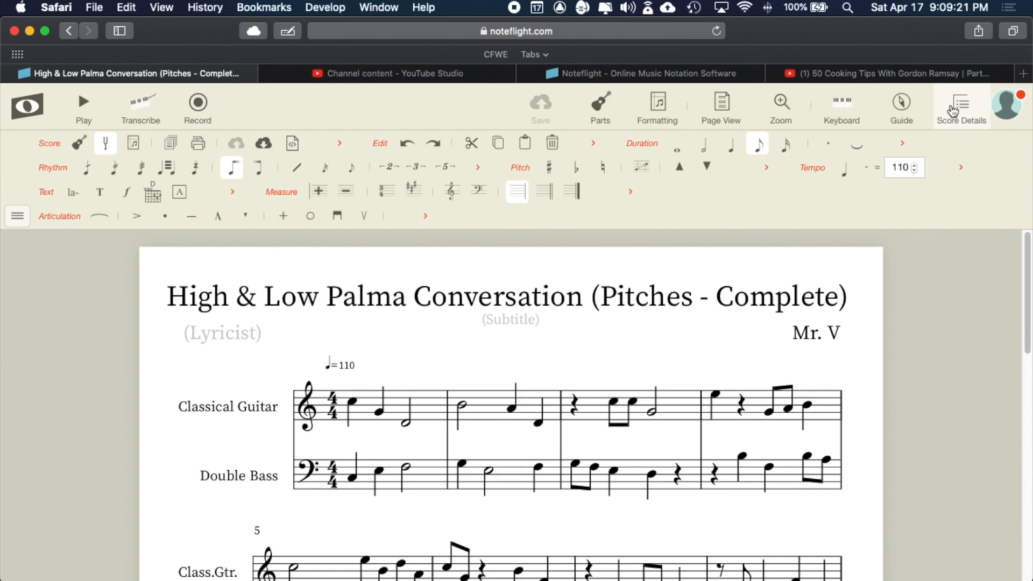
# - Open the score details, briefly check the account panel, then reopen the details
pyautogui.click(954, 111)
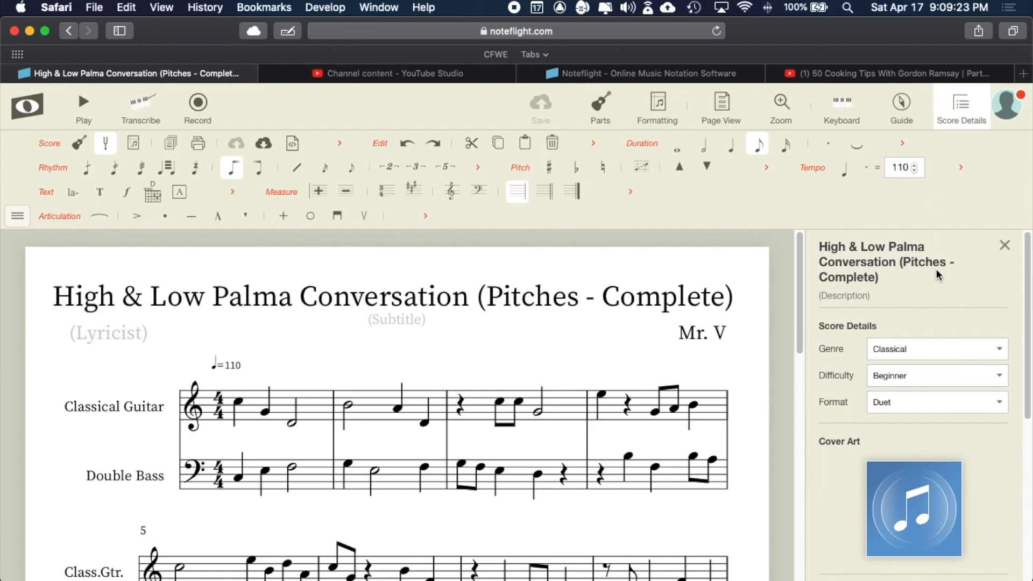
pyautogui.scroll(-5, 936, 357)
pyautogui.scroll(5, 935, 360)
pyautogui.scroll(-5, 908, 336)
pyautogui.scroll(5, 907, 335)
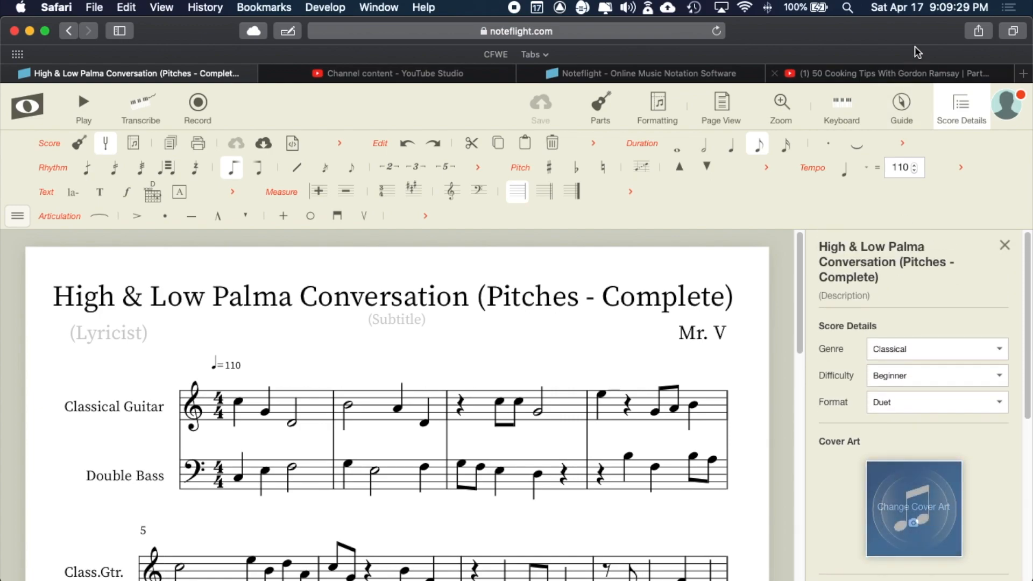
pyautogui.click(969, 110)
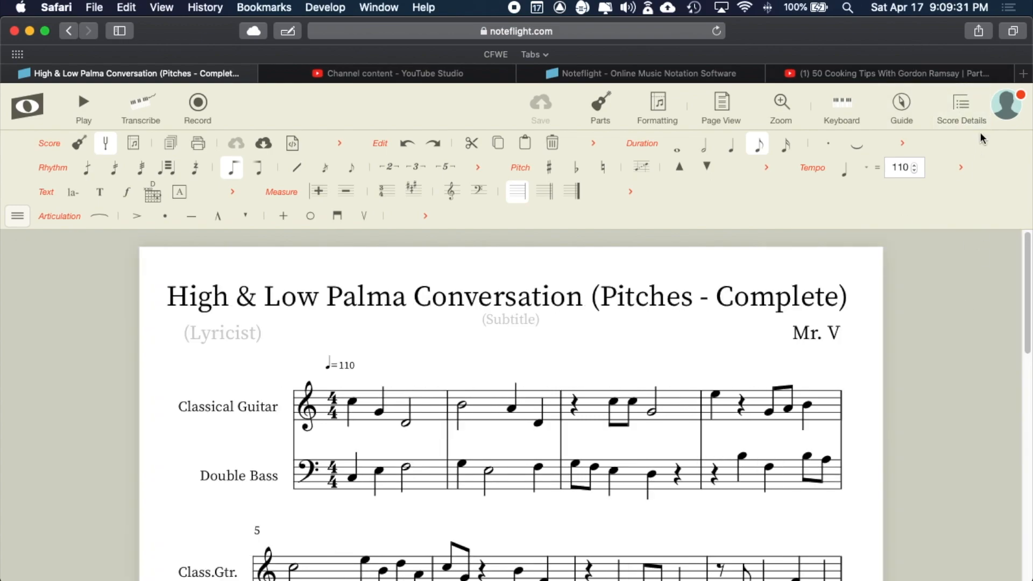
pyautogui.click(1011, 108)
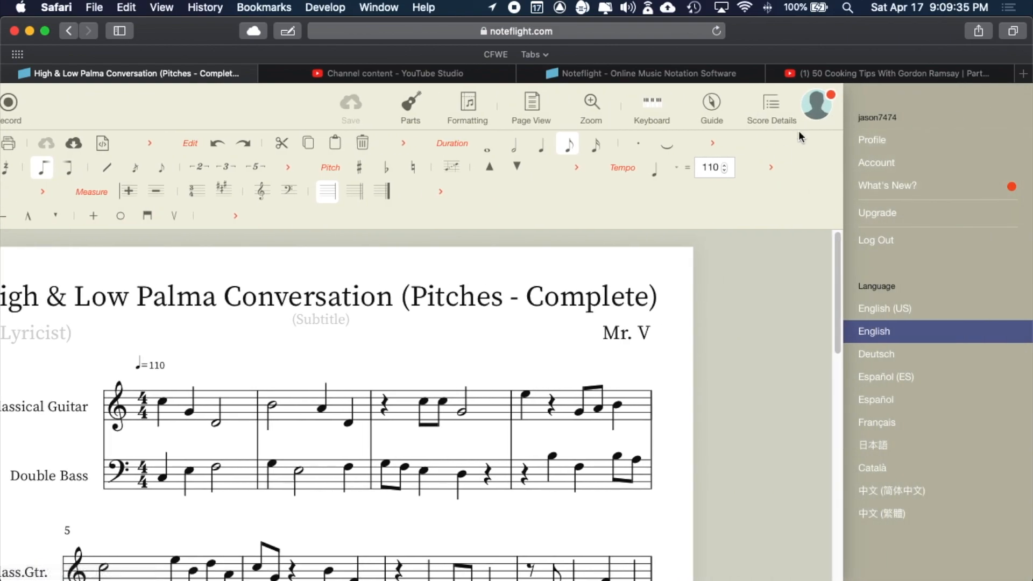
pyautogui.click(819, 105)
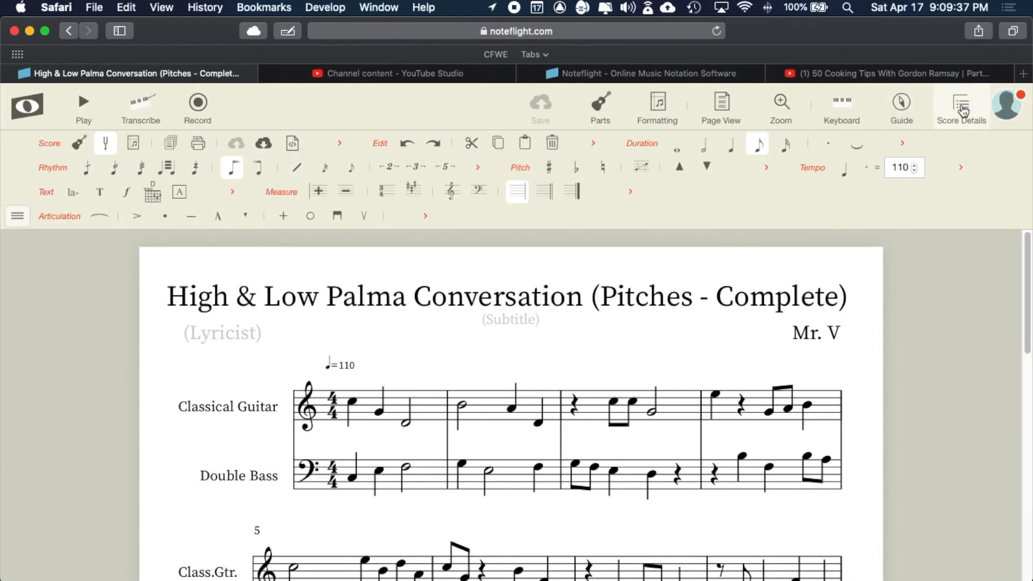
pyautogui.click(961, 110)
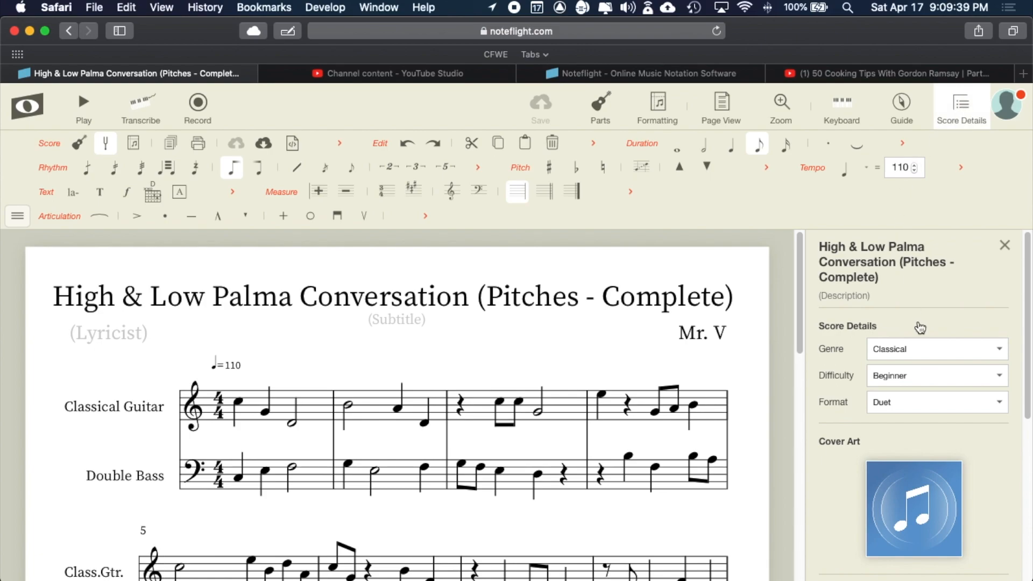
# - Confirm the details show Classical genre, Beginner difficulty and Duet format
pyautogui.click(916, 350)
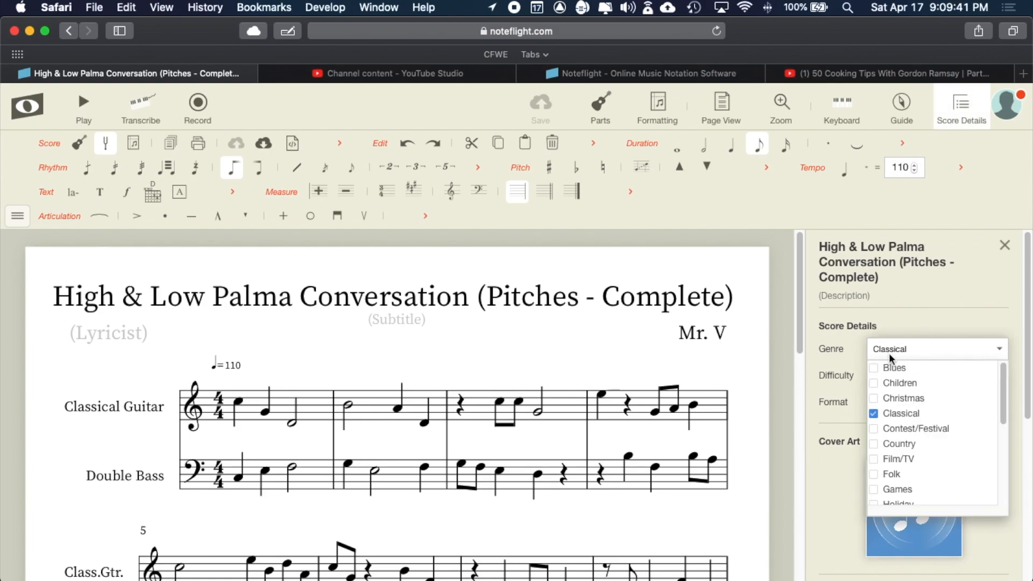
pyautogui.click(875, 413)
pyautogui.click(875, 414)
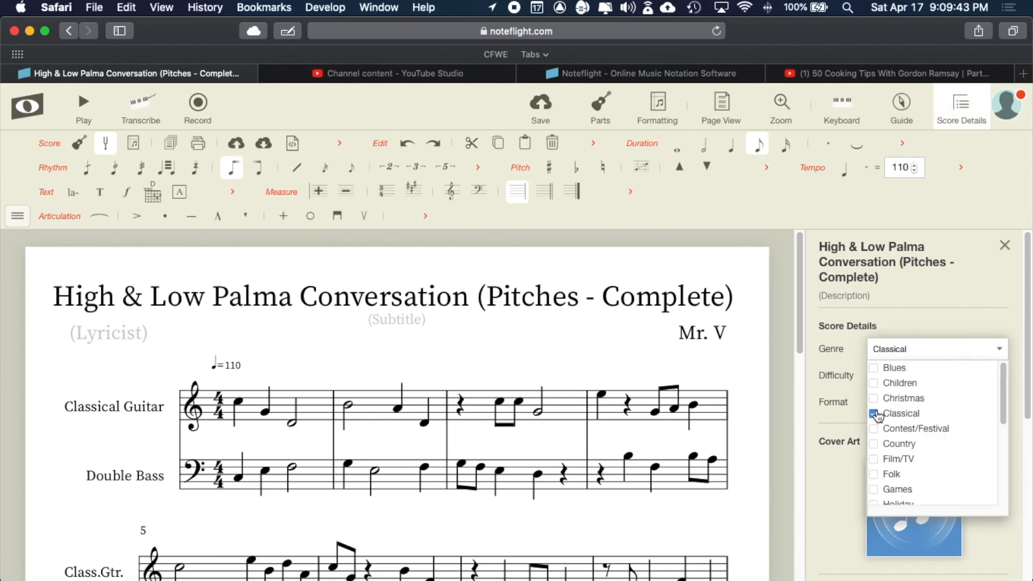
pyautogui.click(909, 330)
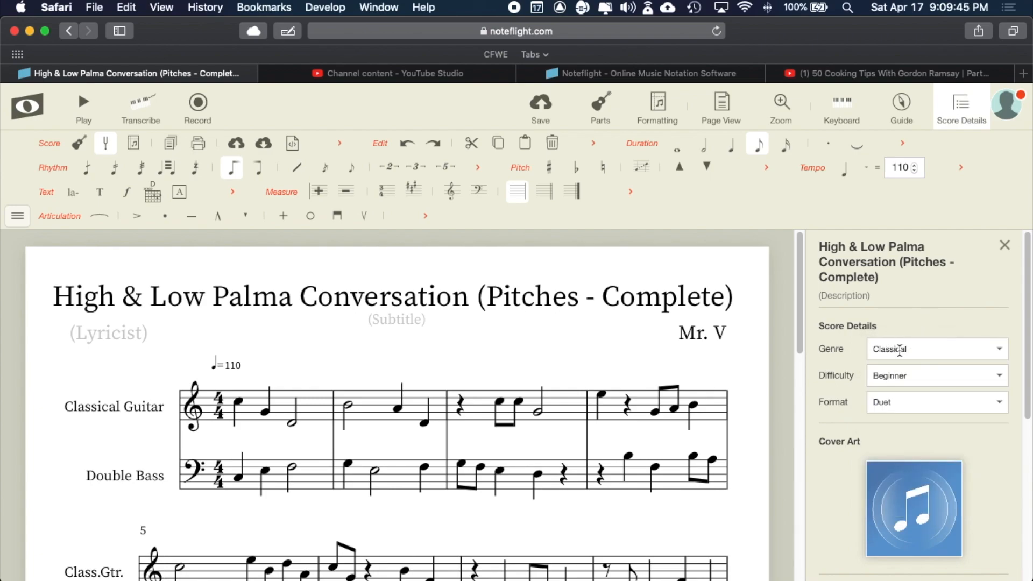
pyautogui.scroll(-1, 903, 379)
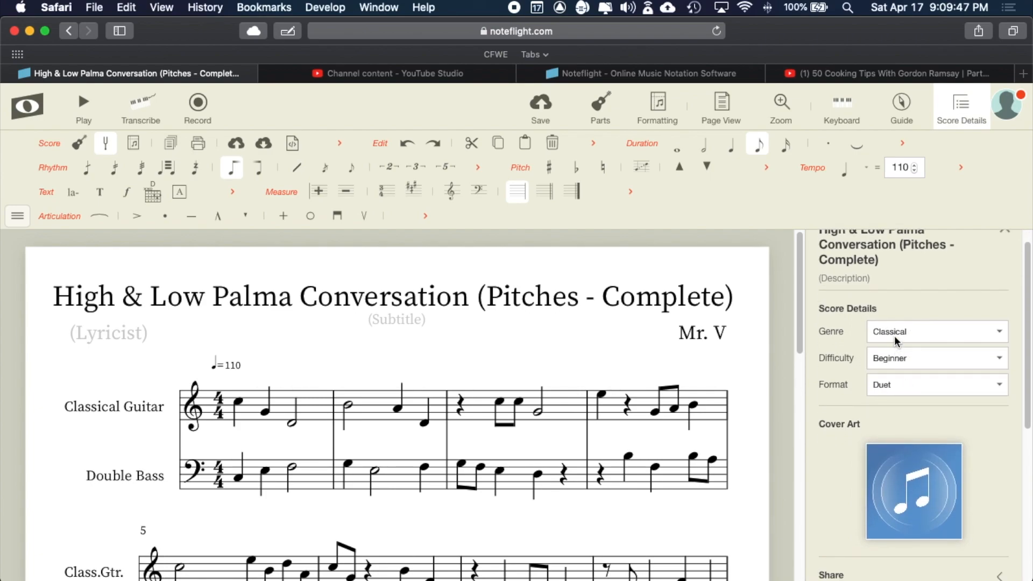
pyautogui.click(918, 360)
pyautogui.click(893, 362)
pyautogui.scroll(-3, 905, 375)
pyautogui.click(904, 311)
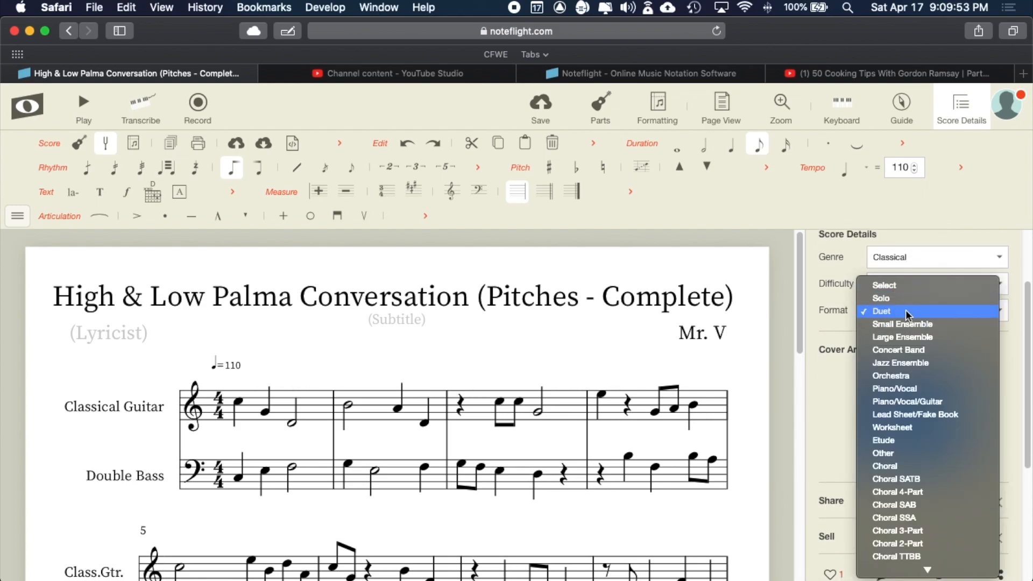
pyautogui.click(906, 312)
# - Scroll down and expand the score's Share section
pyautogui.scroll(-2, 906, 310)
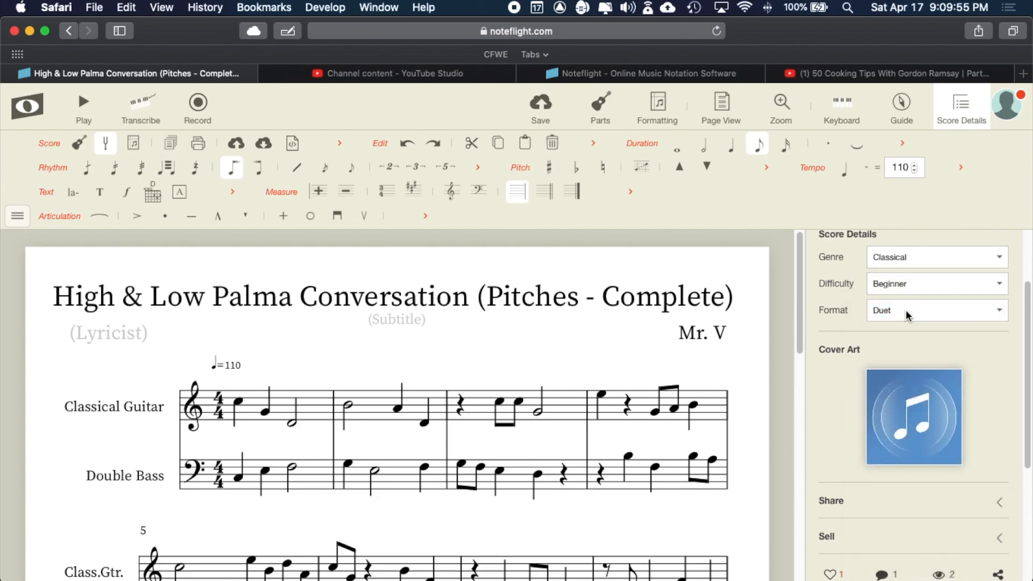
pyautogui.moveTo(904, 359)
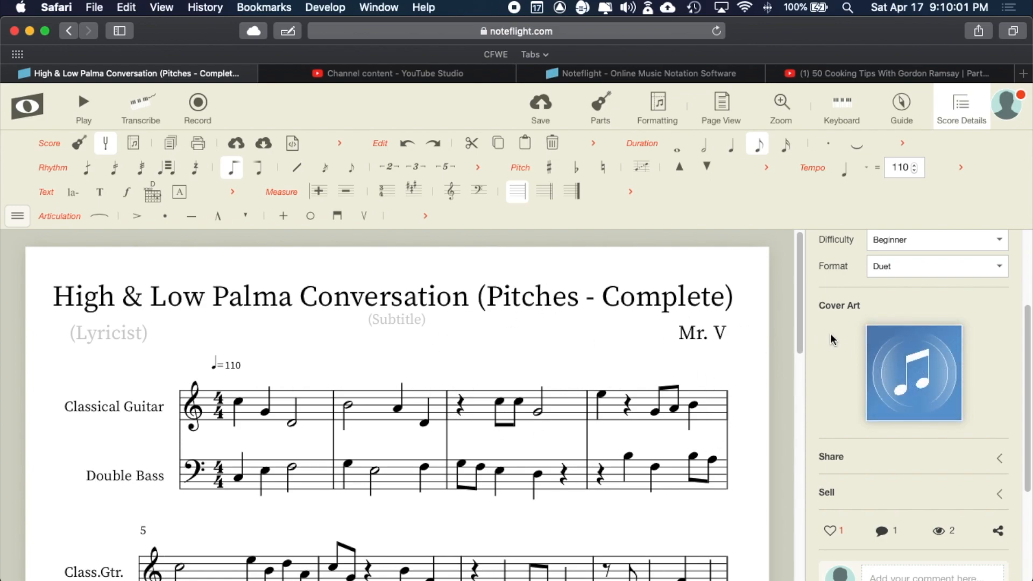
pyautogui.scroll(-1, 831, 335)
pyautogui.scroll(-2, 831, 335)
pyautogui.click(1001, 394)
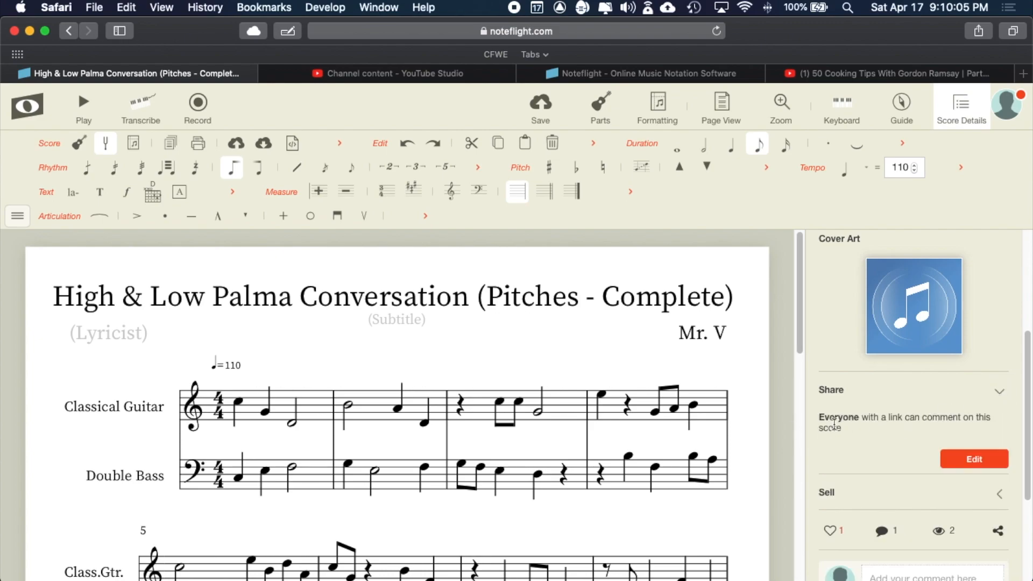
# - Keep sharing with Everyone on, set link holders to Edit, and continue to copyright info
pyautogui.click(979, 457)
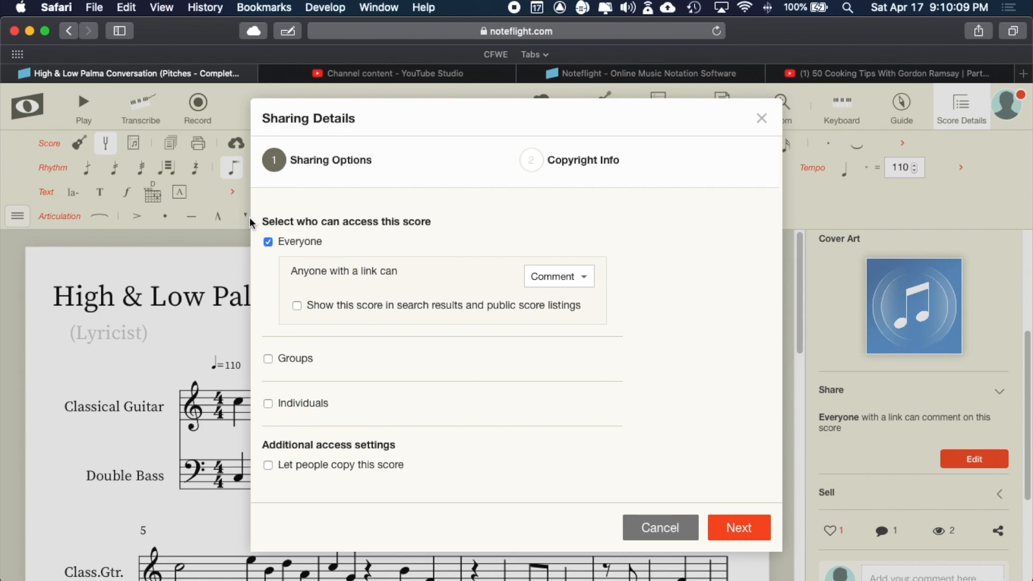
pyautogui.click(268, 241)
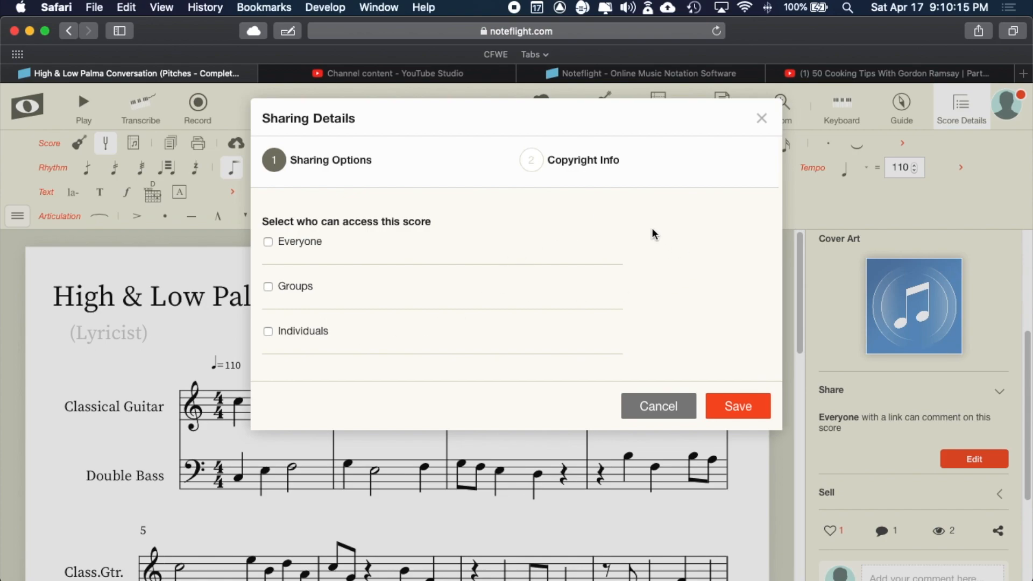
pyautogui.click(267, 242)
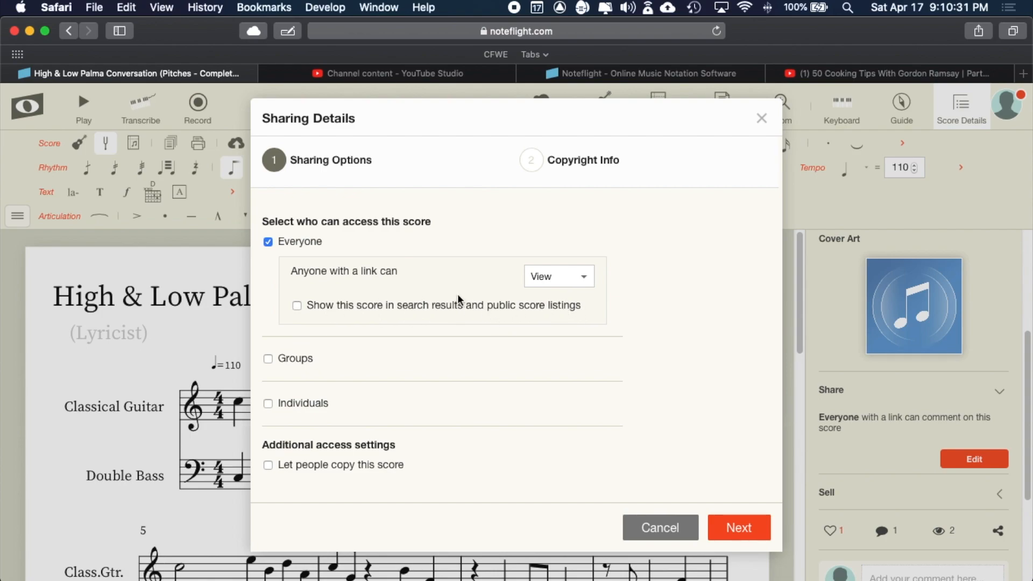
pyautogui.click(585, 276)
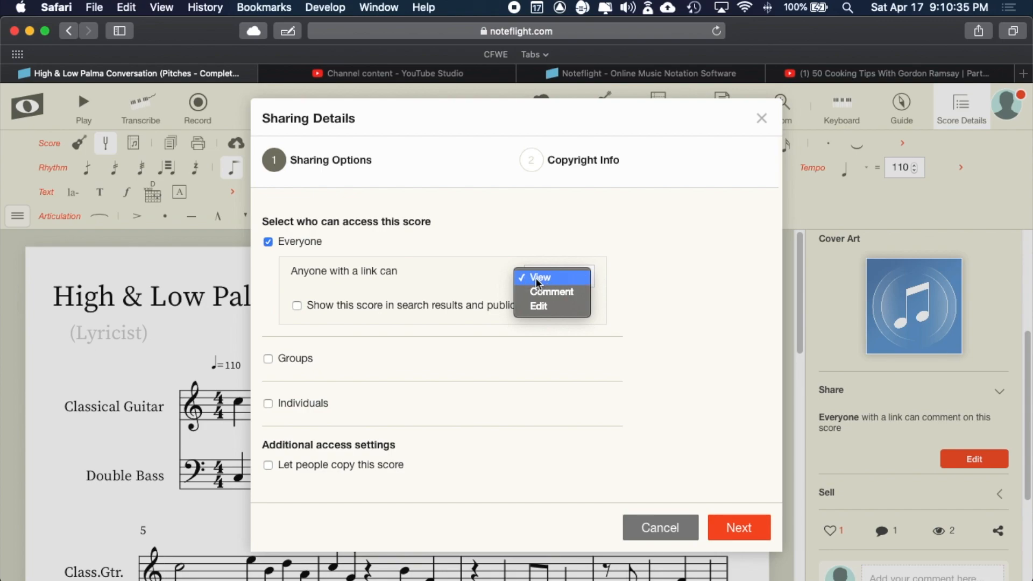
pyautogui.click(544, 291)
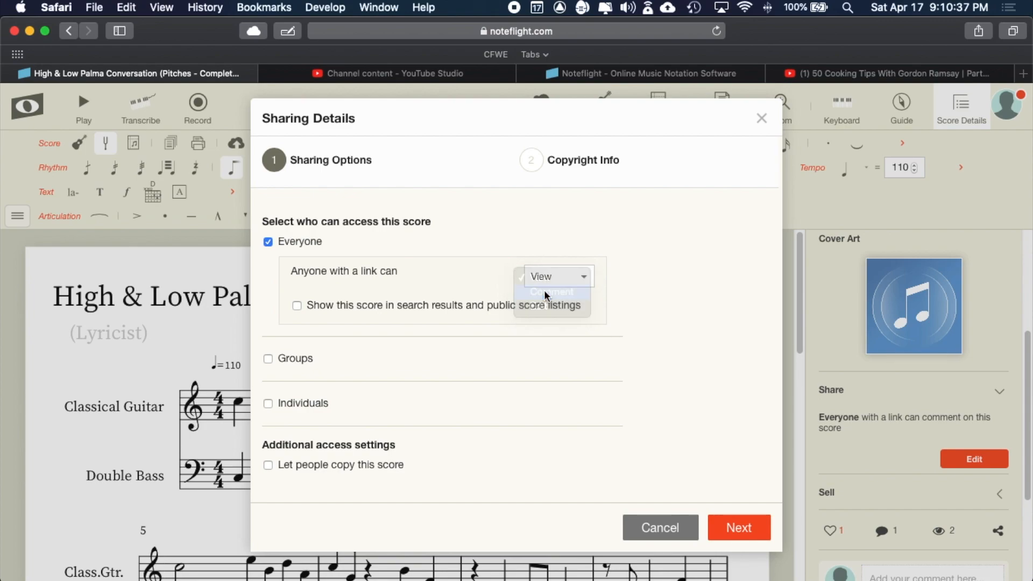
pyautogui.click(564, 276)
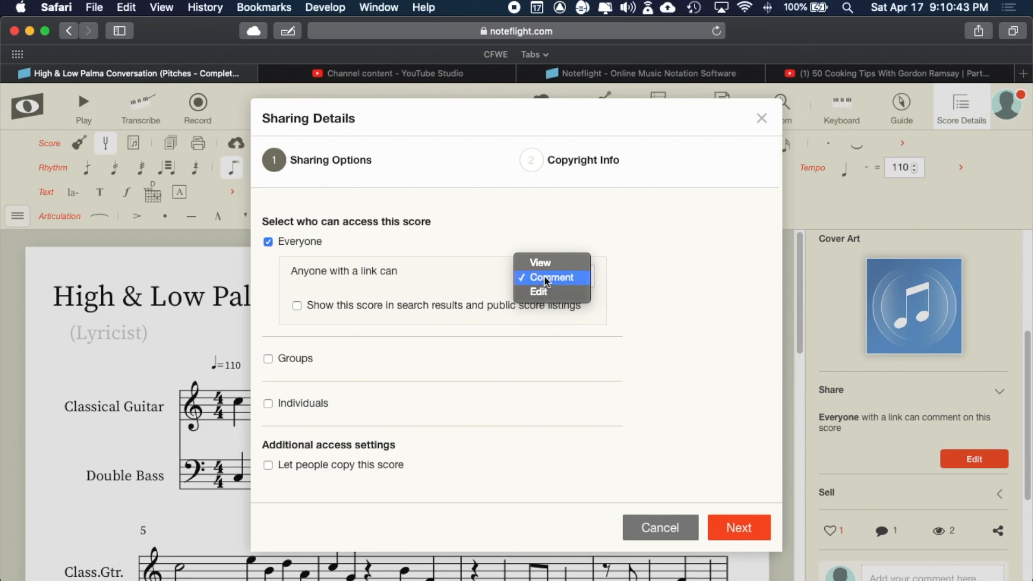
pyautogui.click(540, 289)
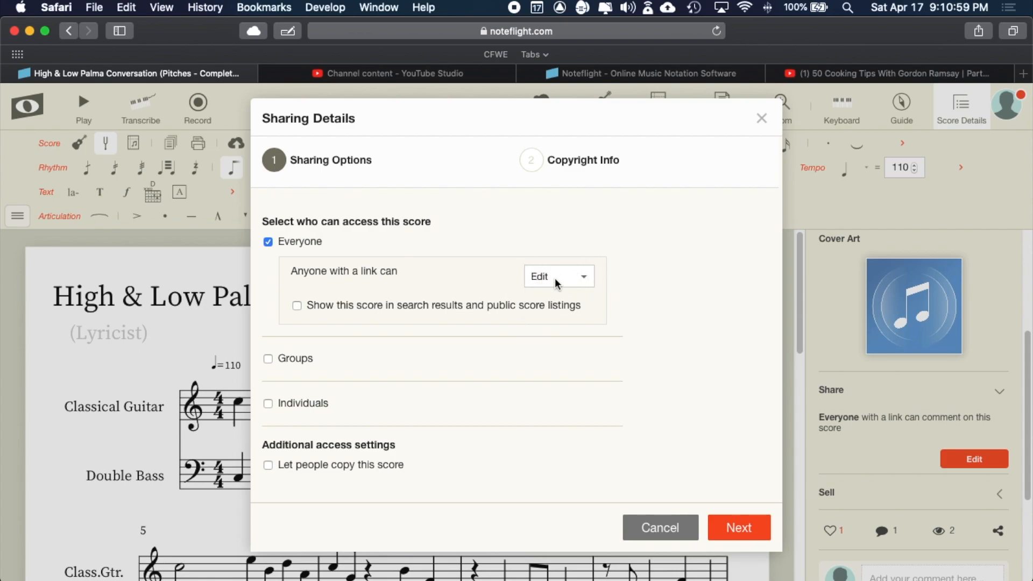
pyautogui.click(740, 529)
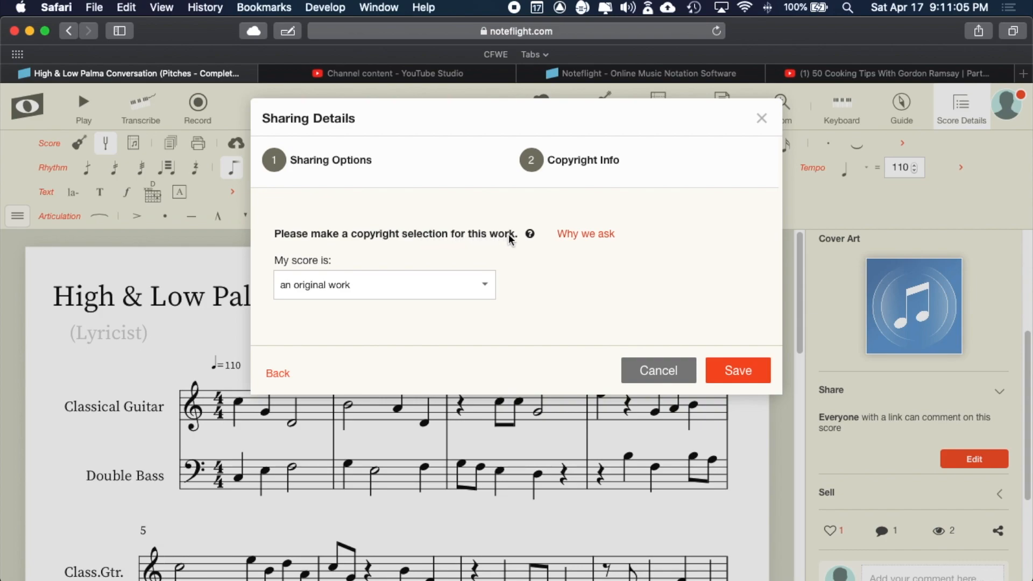
# - Choose 'an original work' under My score is and save the sharing settings
pyautogui.click(310, 295)
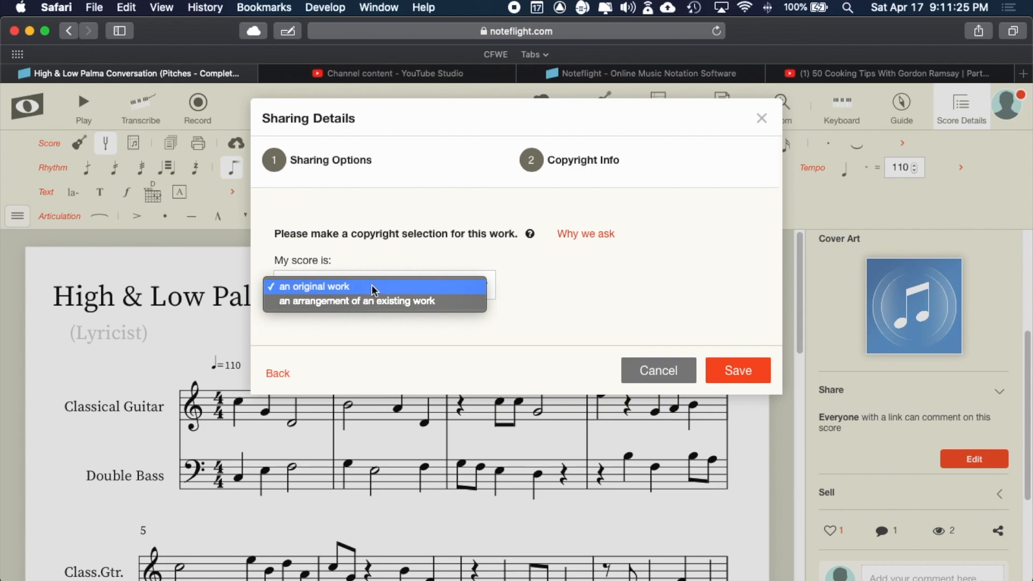
pyautogui.click(373, 285)
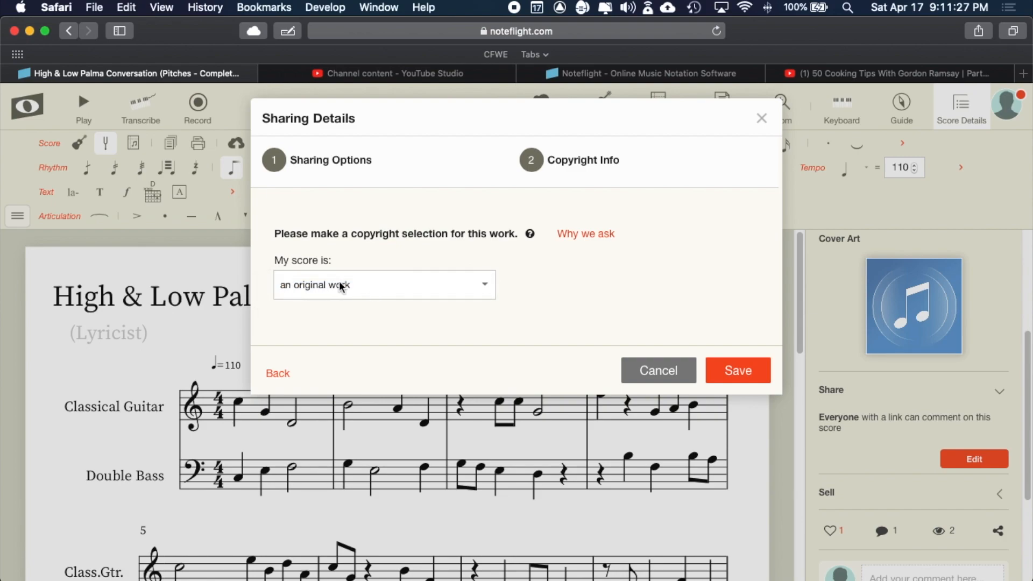
pyautogui.click(737, 370)
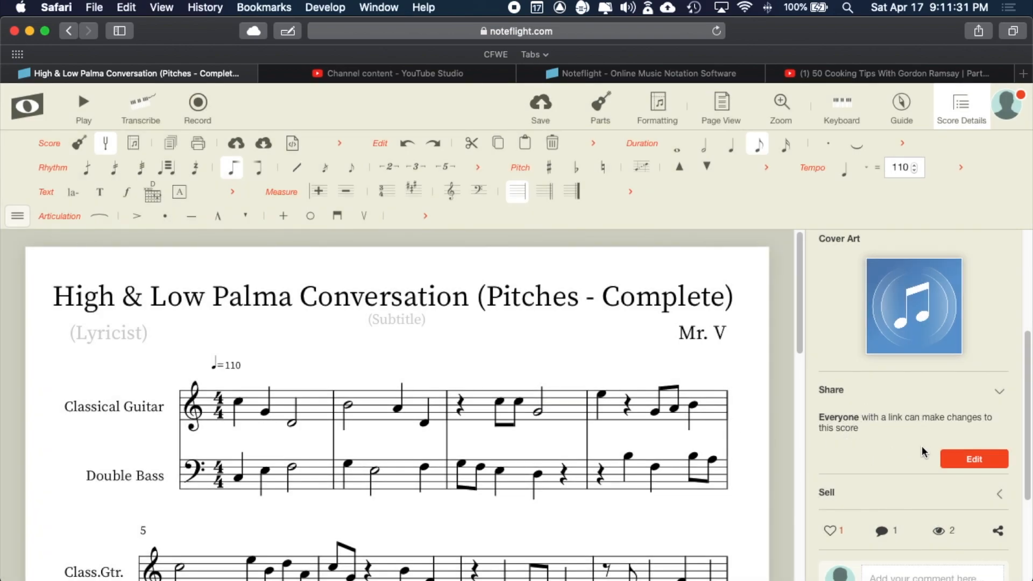
# - Use the share icon's Copy Link to Score to copy the score's URL
pyautogui.scroll(-3, 921, 430)
pyautogui.scroll(-3, 921, 429)
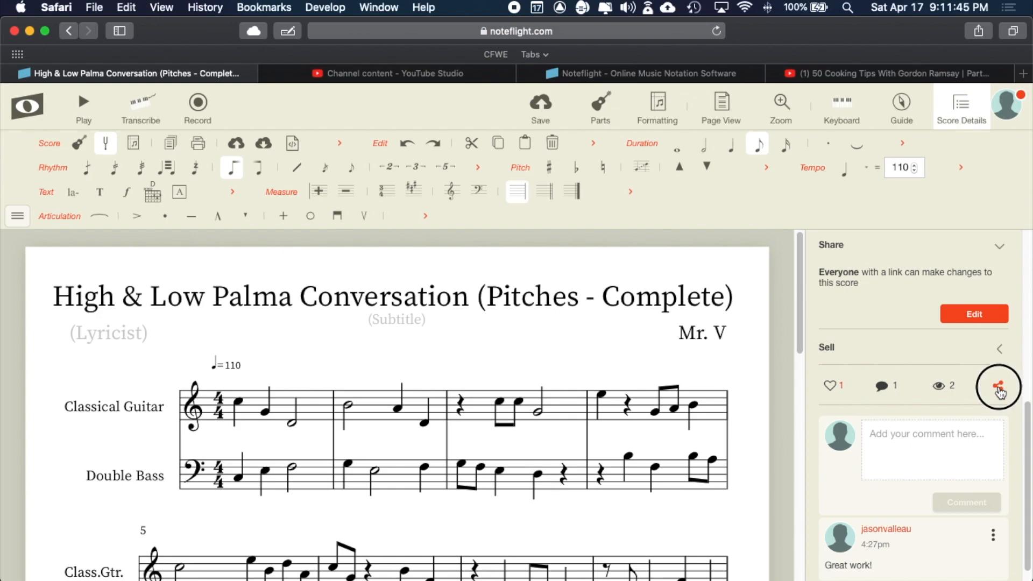
pyautogui.click(999, 388)
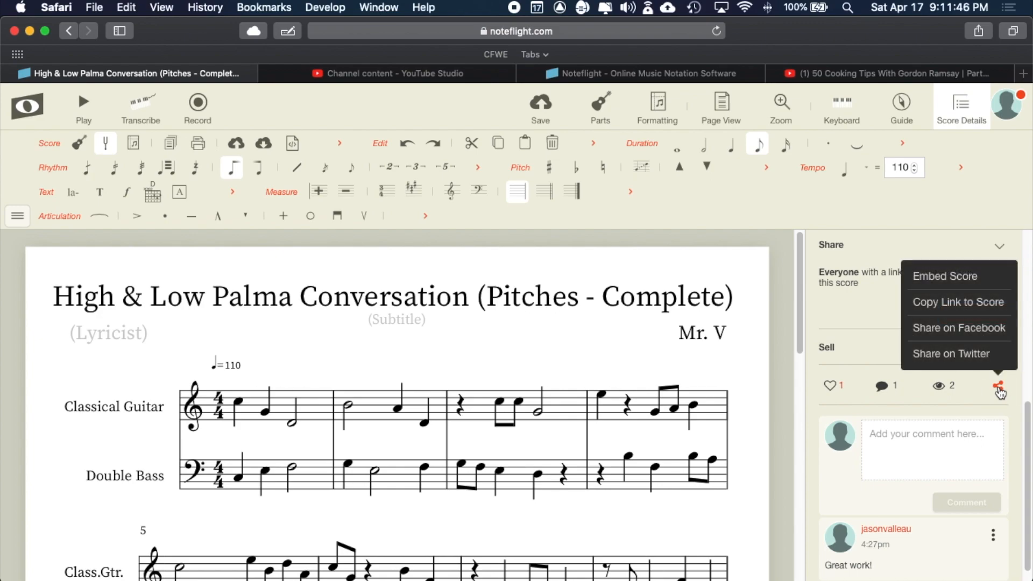
pyautogui.click(976, 304)
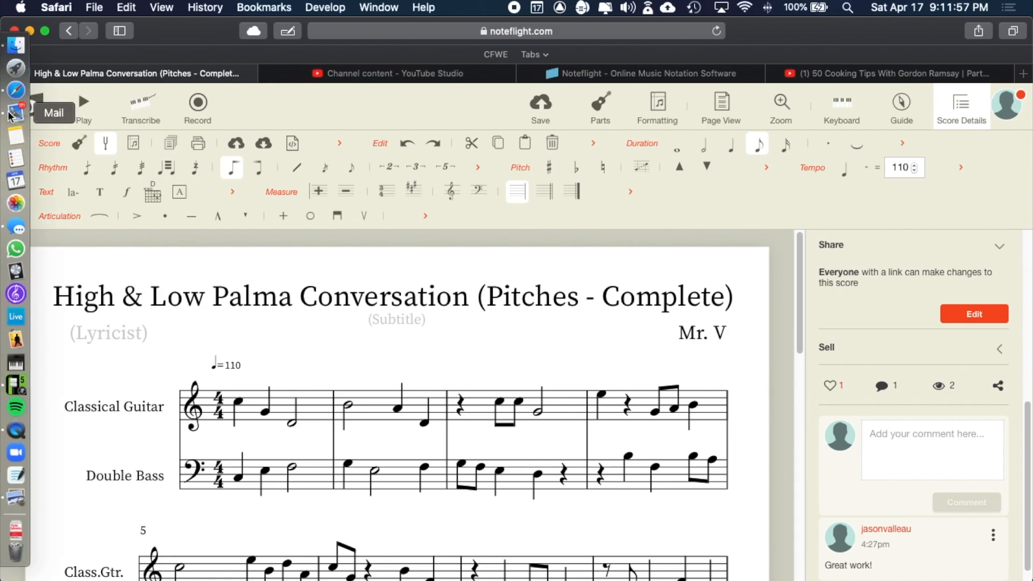
# - Start a new Mail message and delete its signature from the body
pyautogui.click(5, 111)
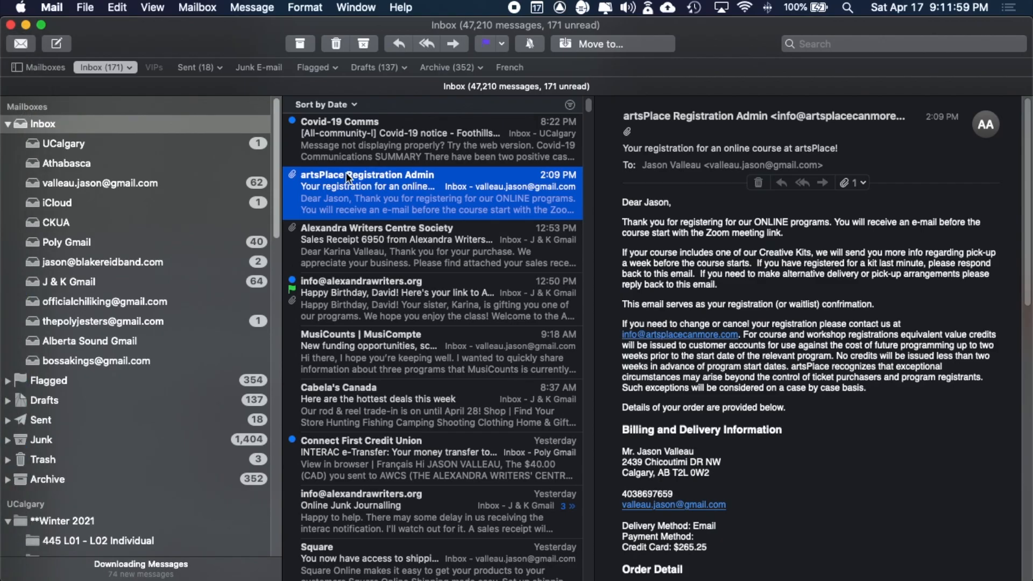
pyautogui.press('super+n')
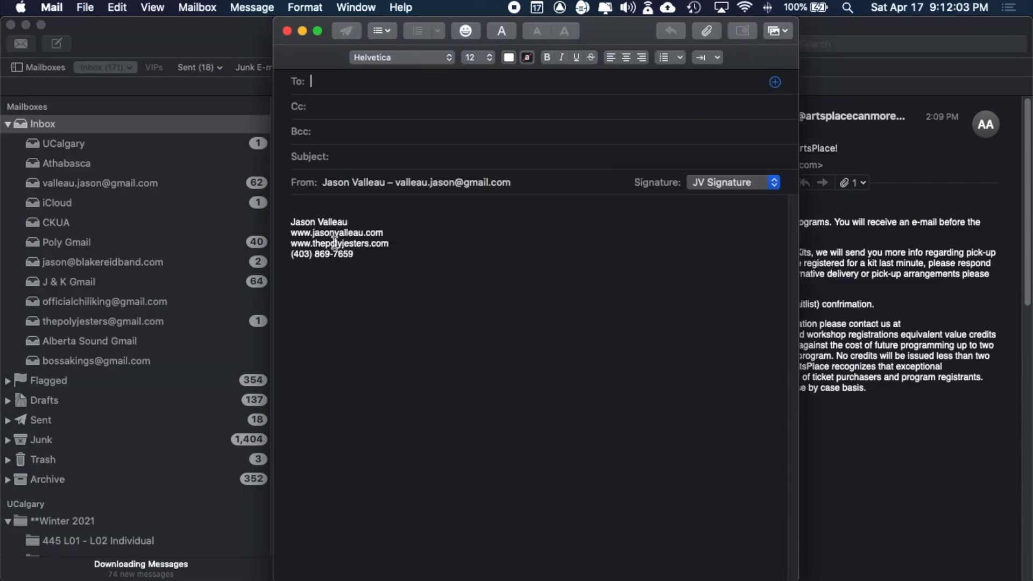
pyautogui.moveTo(376, 265); pyautogui.dragTo(233, 218)
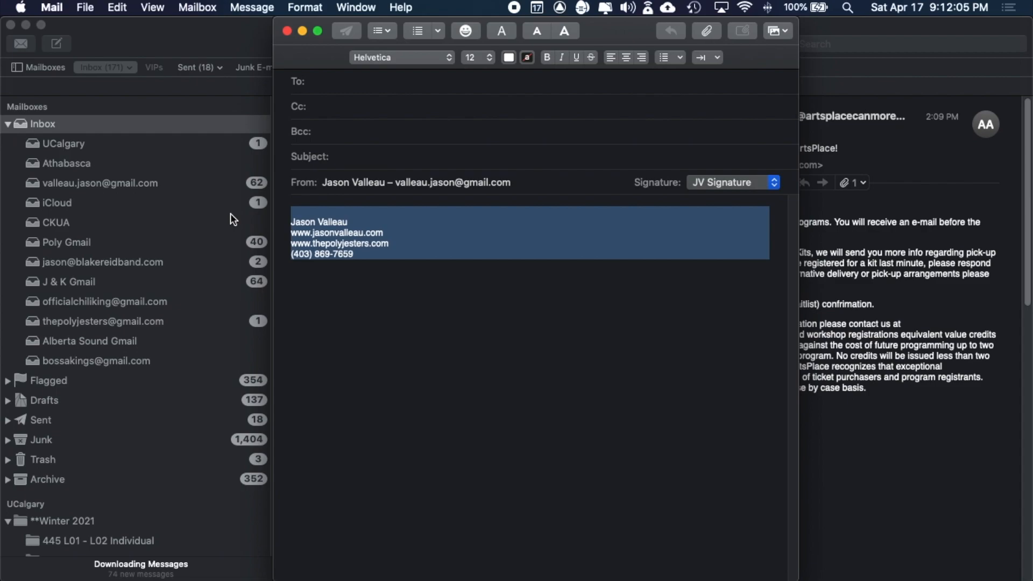
pyautogui.press('BackSpace')
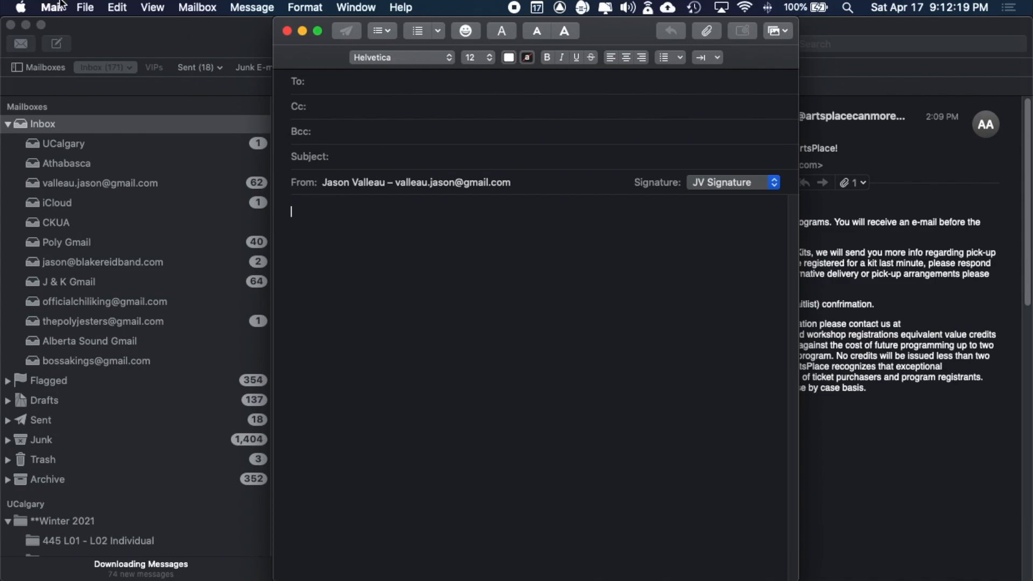
# - Paste the score link into the body, then copy the resulting hyperlink
pyautogui.click(119, 7)
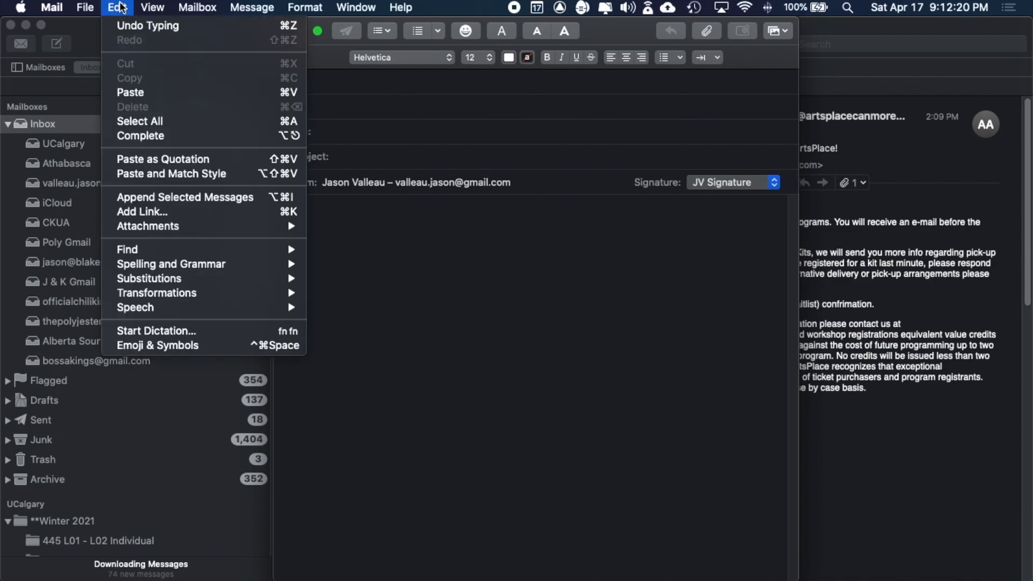
pyautogui.click(139, 92)
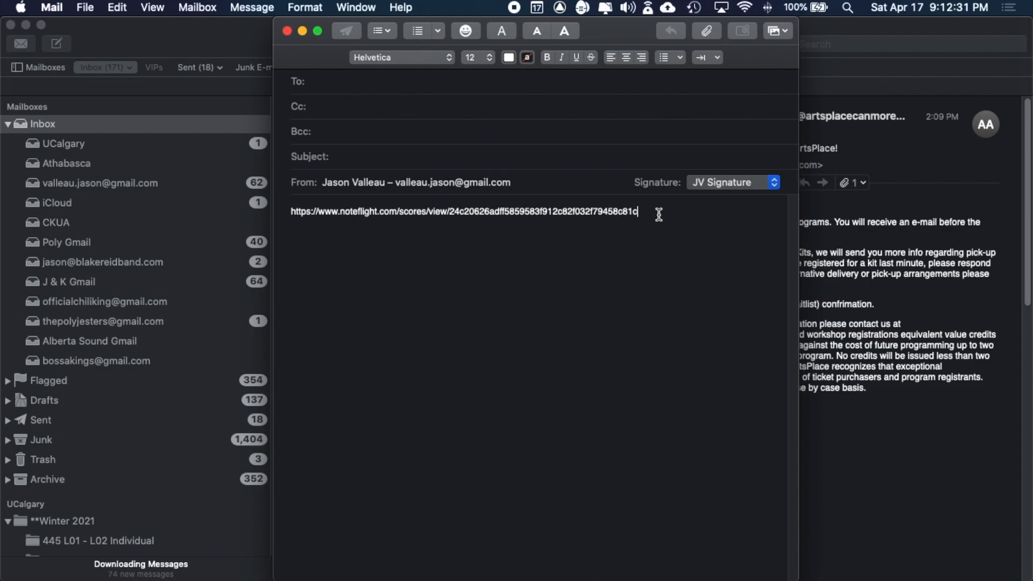
pyautogui.press('Return')
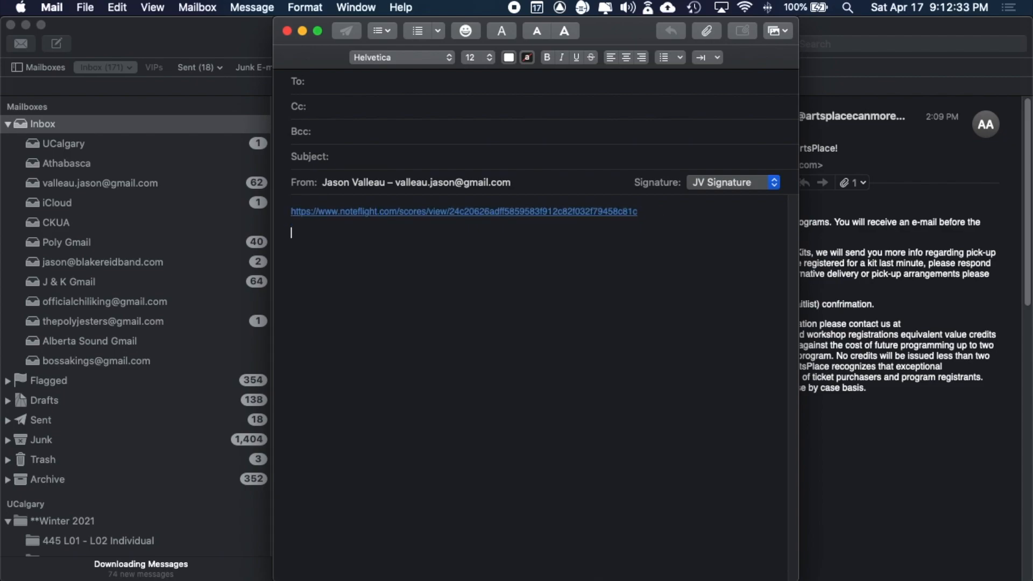
pyautogui.rightClick(478, 211)
pyautogui.click(511, 247)
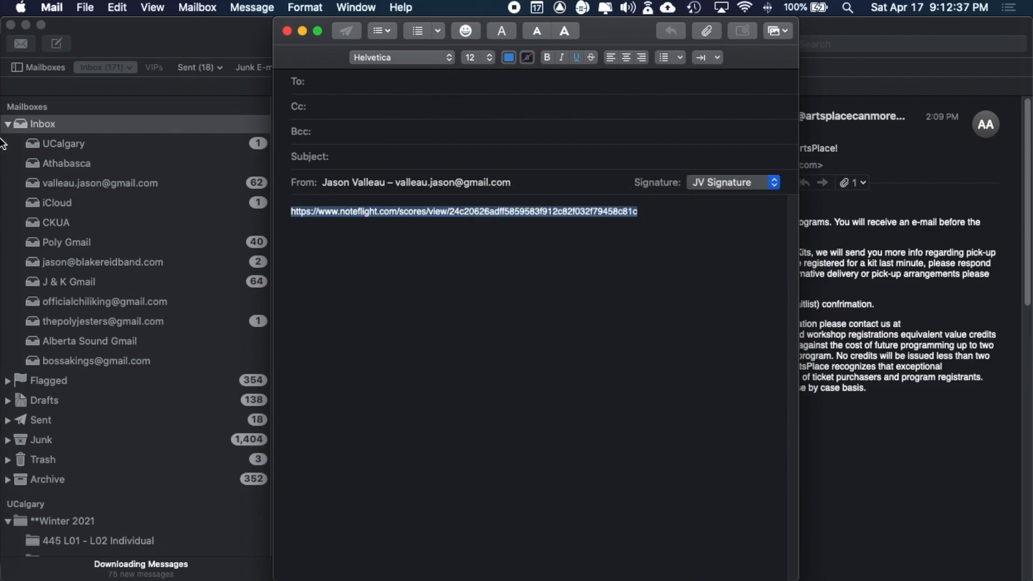
# - Launch Google Chrome from Launchpad's Browsers folder and load the pasted score link
pyautogui.click(12, 81)
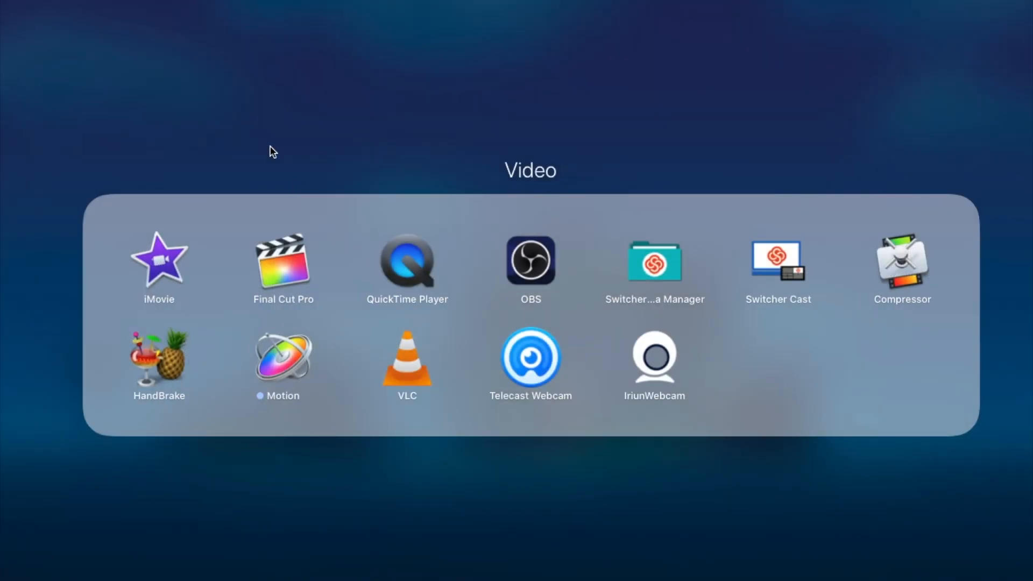
pyautogui.click(251, 137)
pyautogui.click(157, 174)
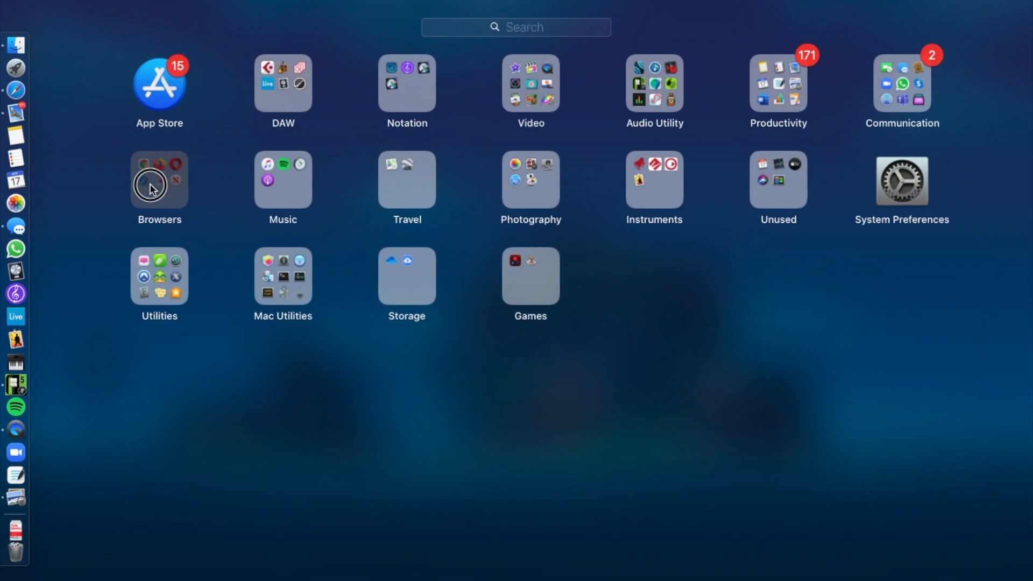
pyautogui.click(163, 315)
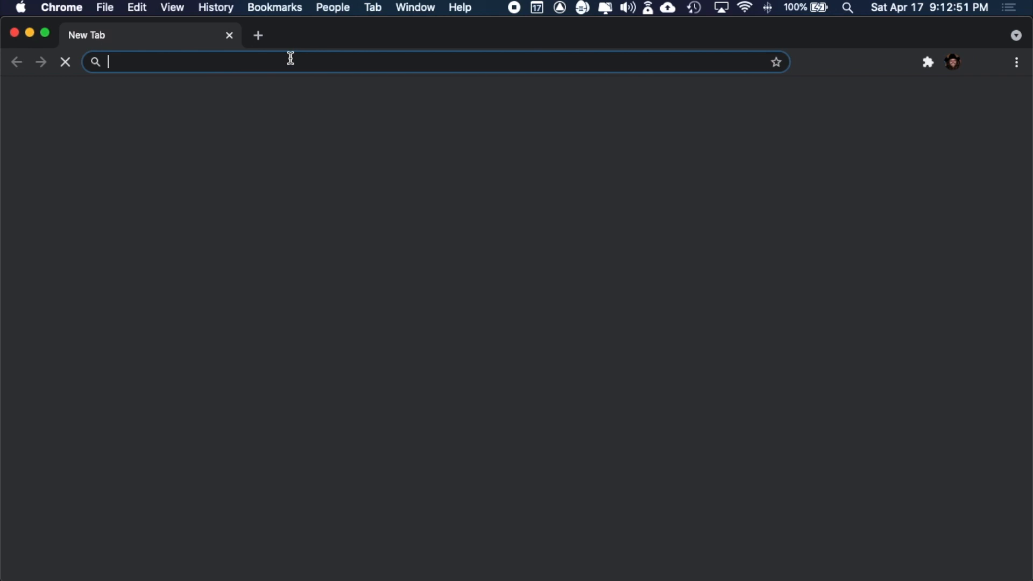
pyautogui.press('super+v')
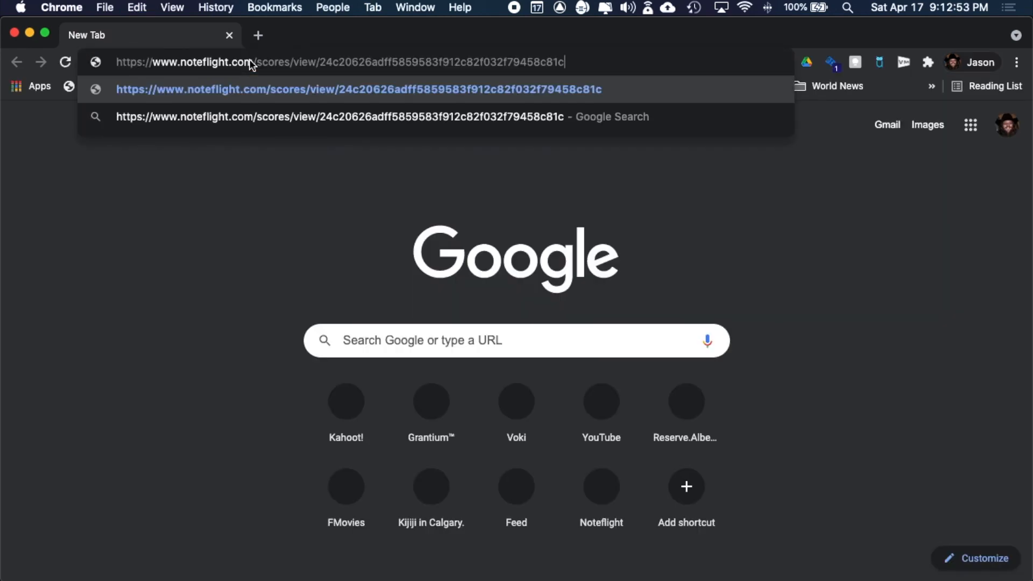
pyautogui.press('Return')
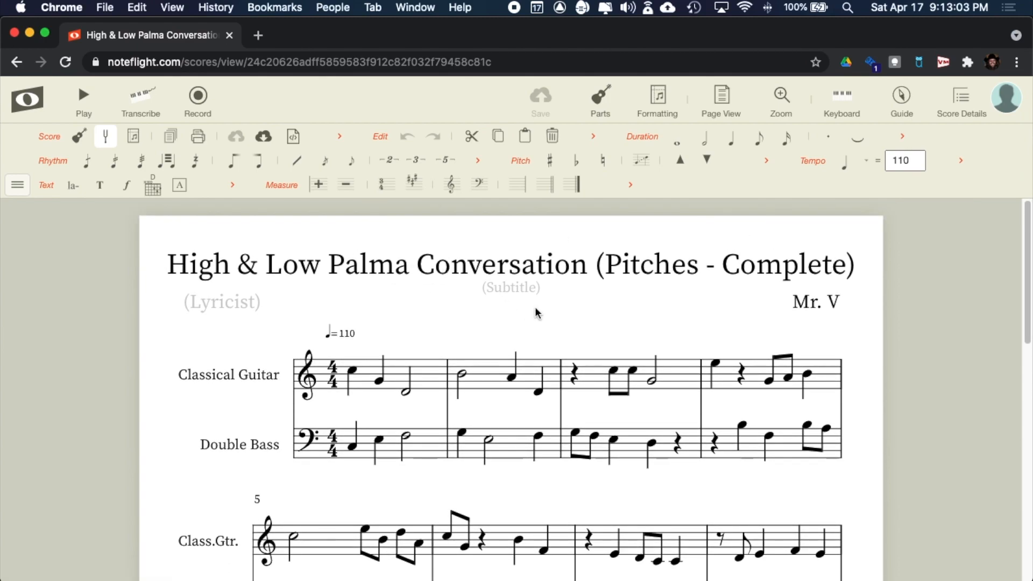
# - Play a short stretch of the score and stop it
pyautogui.scroll(-2, 535, 307)
pyautogui.click(85, 98)
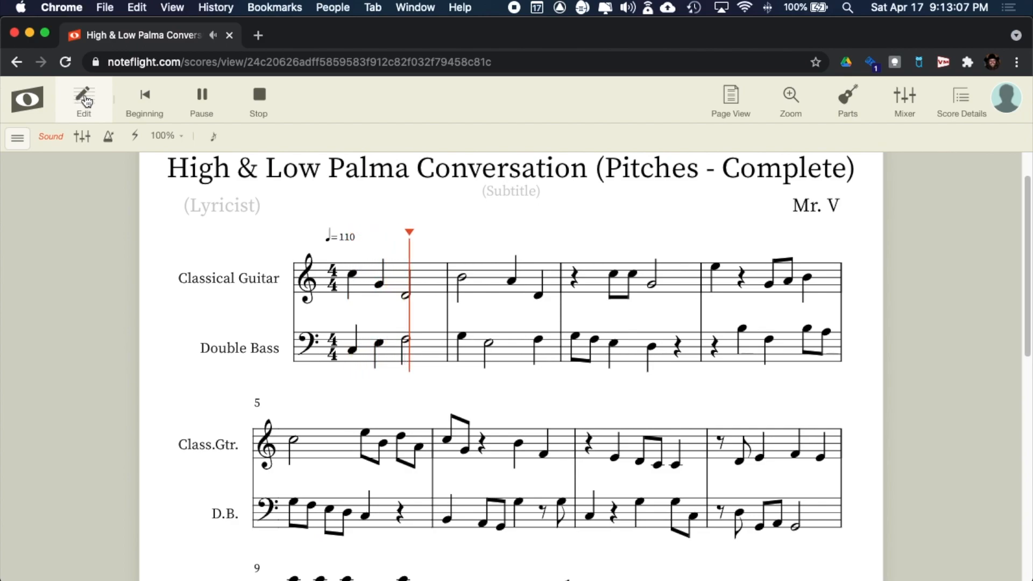
pyautogui.click(262, 97)
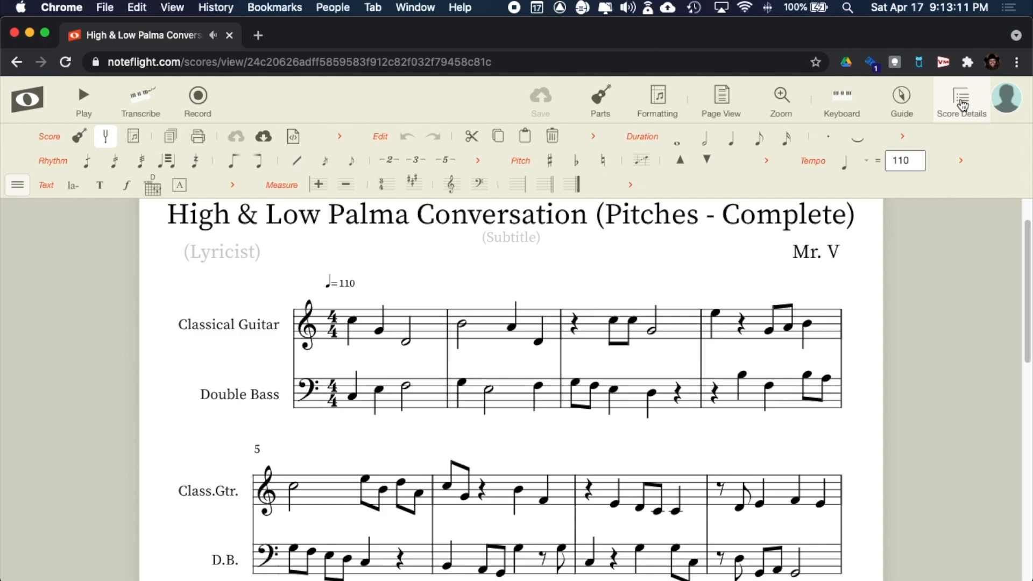
# - Post a 'Wow' comment on the score, then check the Mail draft and return to Safari
pyautogui.click(969, 105)
pyautogui.scroll(-3, 941, 457)
pyautogui.scroll(-2, 940, 458)
pyautogui.click(916, 416)
pyautogui.write('Wow! Sounds great!')
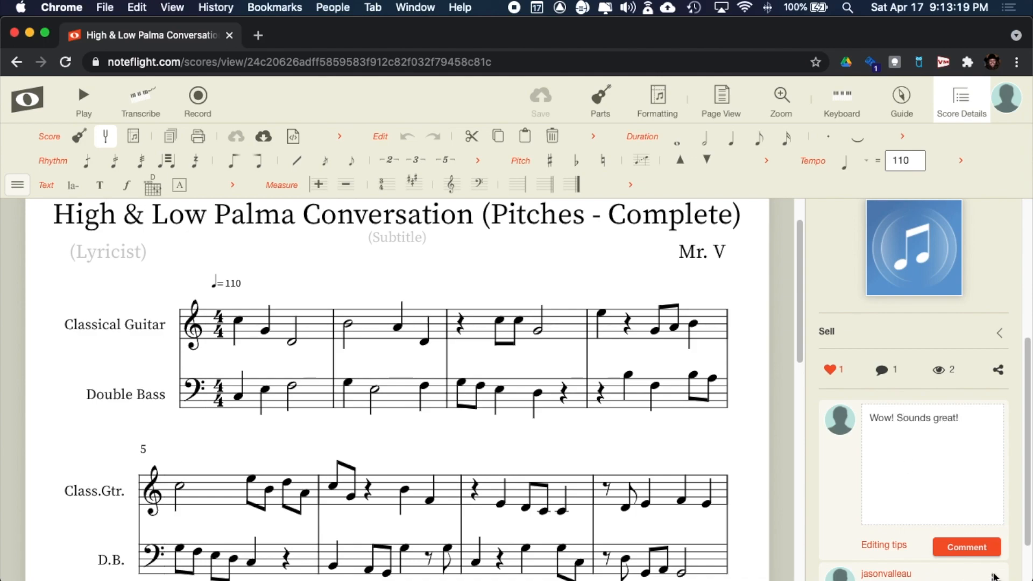
pyautogui.click(973, 550)
pyautogui.scroll(2, 945, 419)
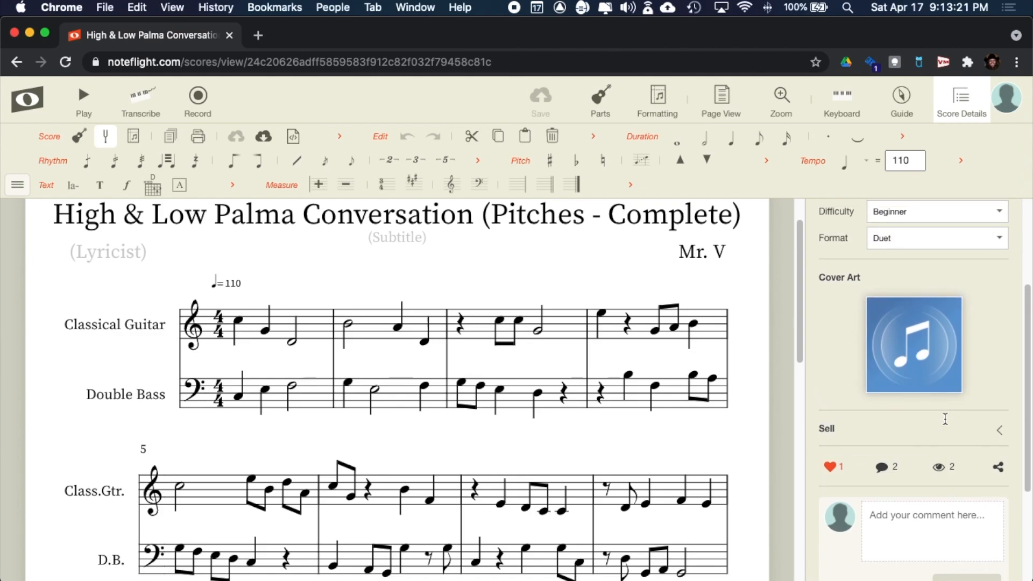
pyautogui.scroll(2, 945, 418)
pyautogui.scroll(-2, 856, 484)
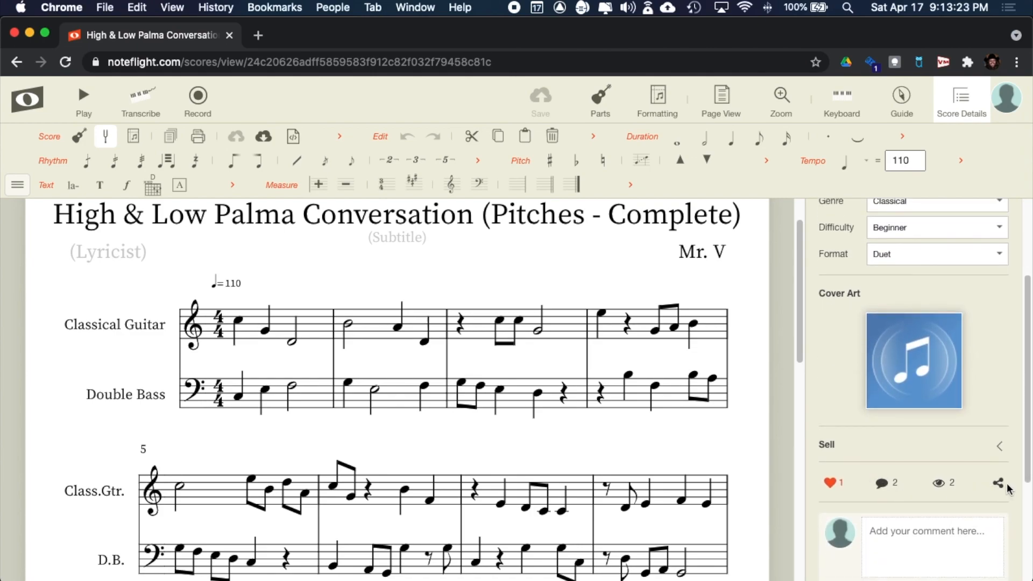
pyautogui.scroll(2, 565, 347)
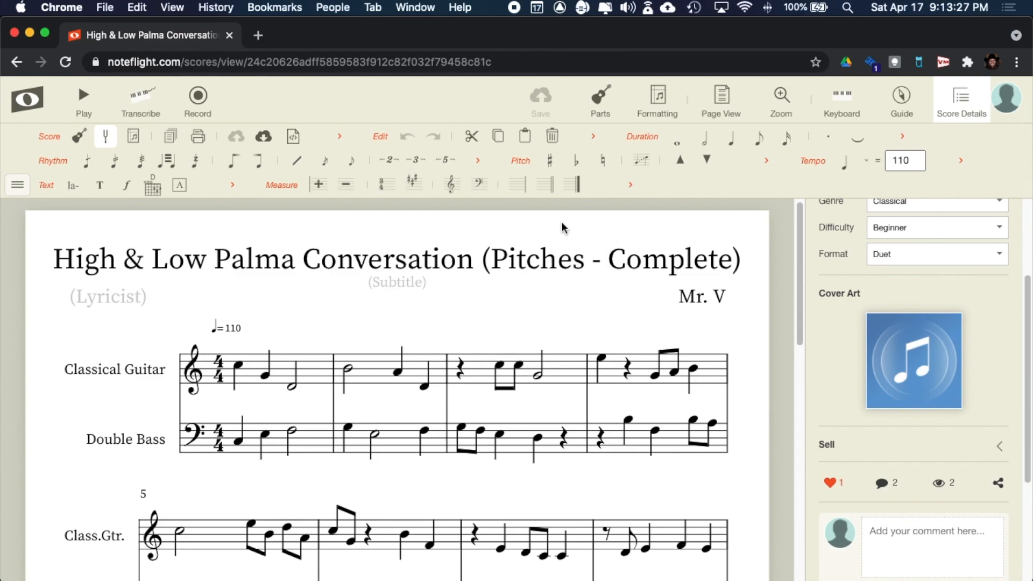
pyautogui.press('super+Tab')
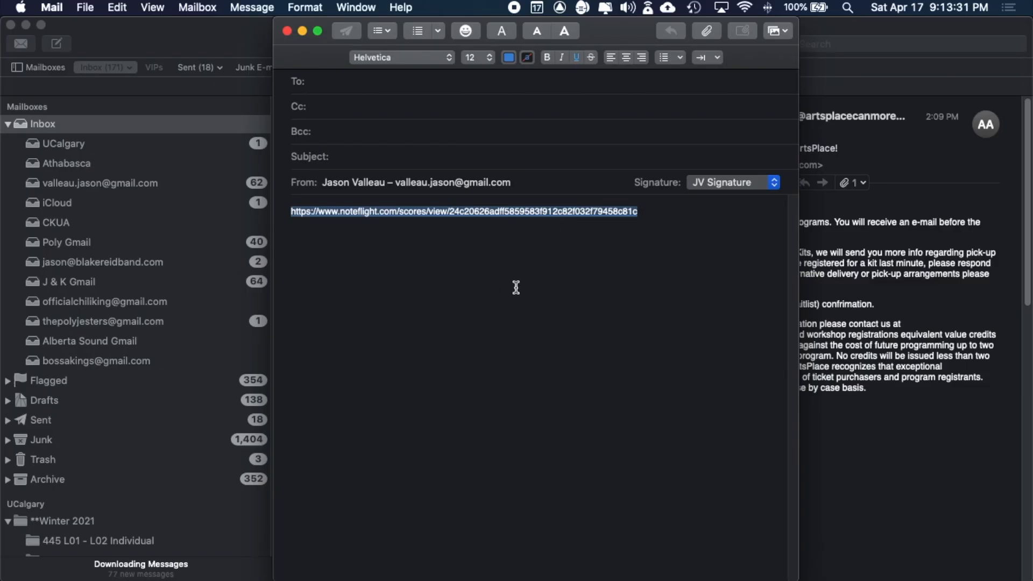
pyautogui.press('super+Tab')
pyautogui.press('super+Tab')
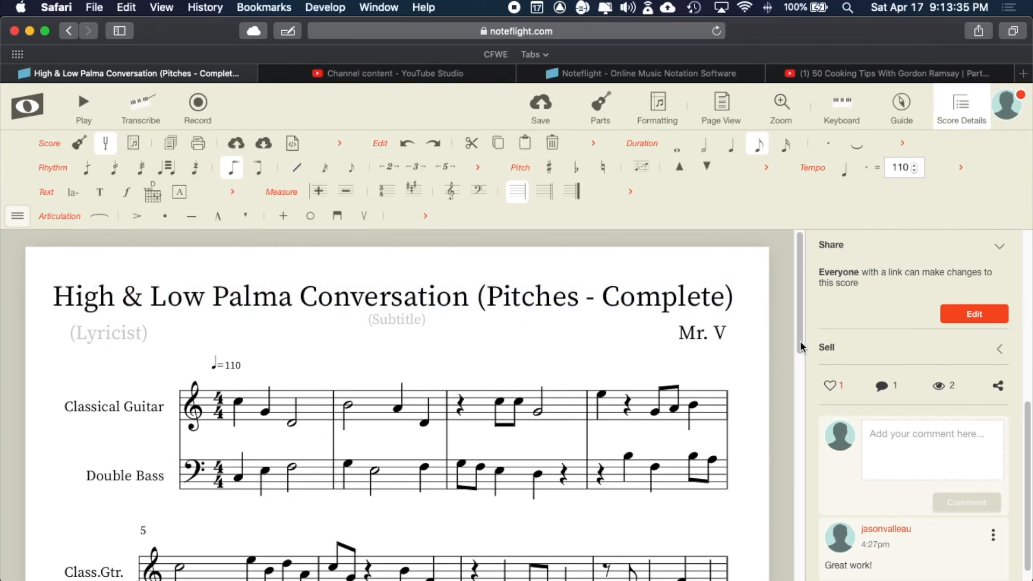
# - Close the score details and save the Pitches - Complete score
pyautogui.click(959, 110)
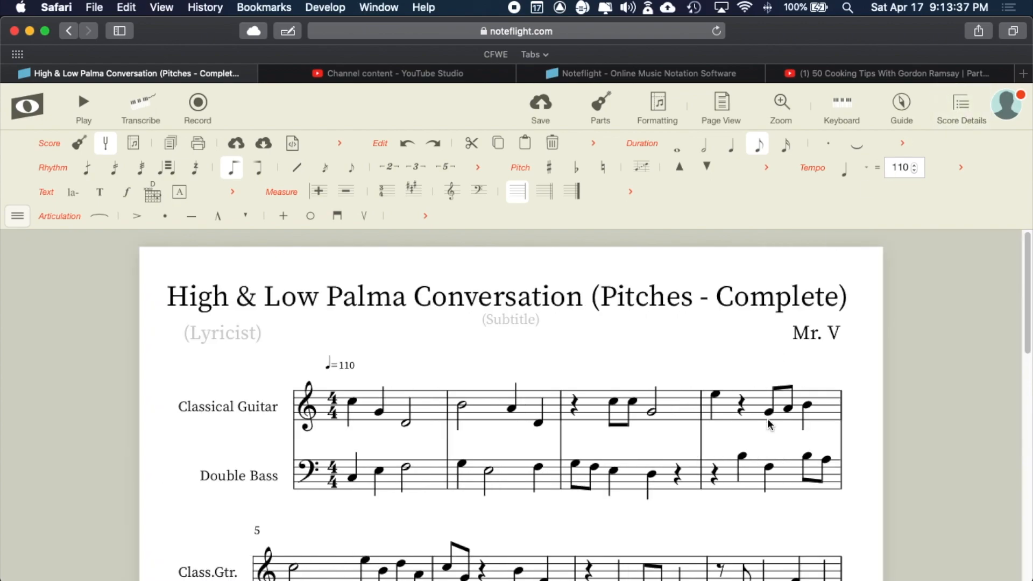
pyautogui.scroll(-3, 770, 425)
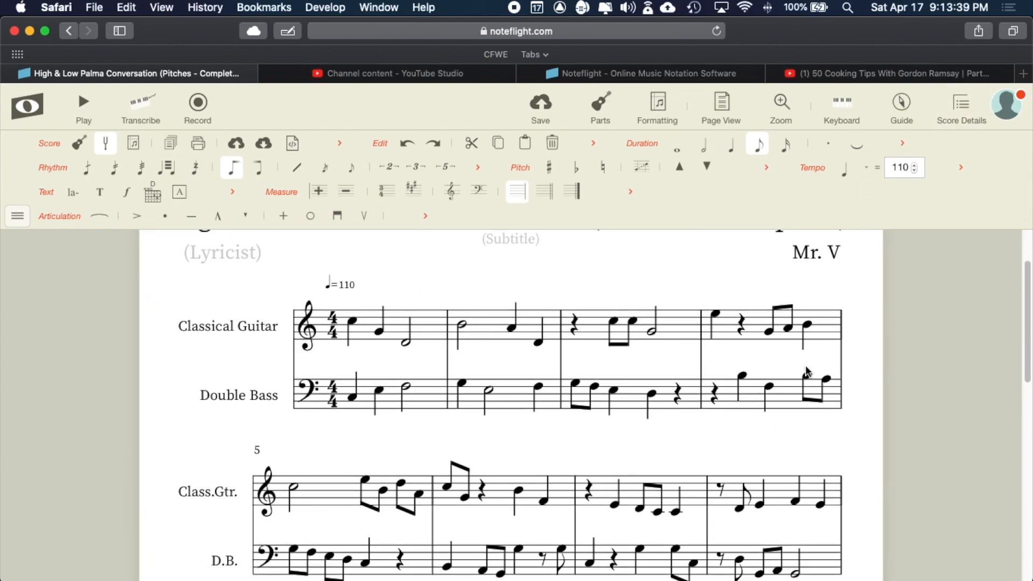
pyautogui.click(539, 102)
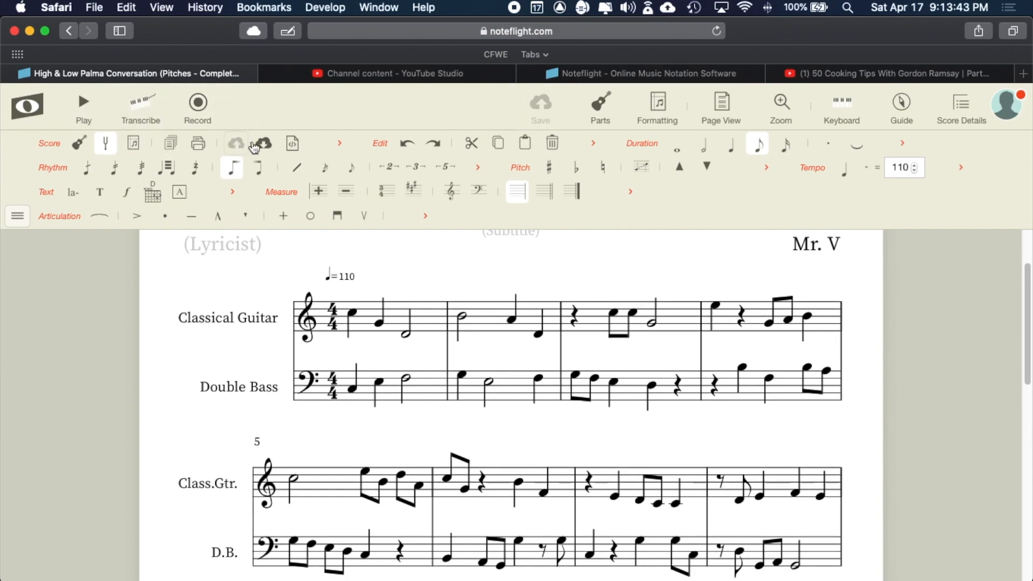
# - Toggle the extra score tools, then go to My Scores from the Noteflight menu
pyautogui.click(340, 145)
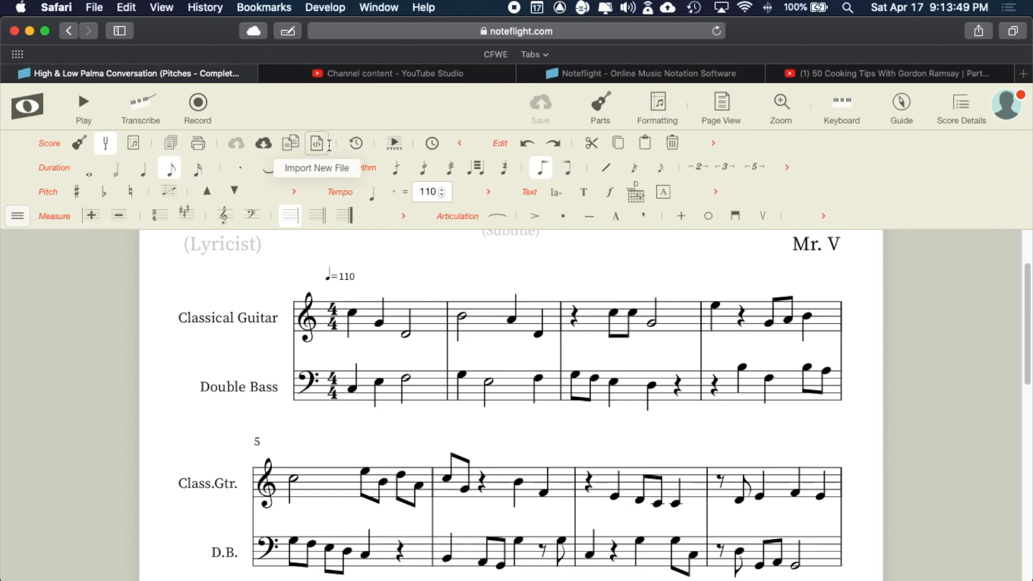
pyautogui.click(461, 144)
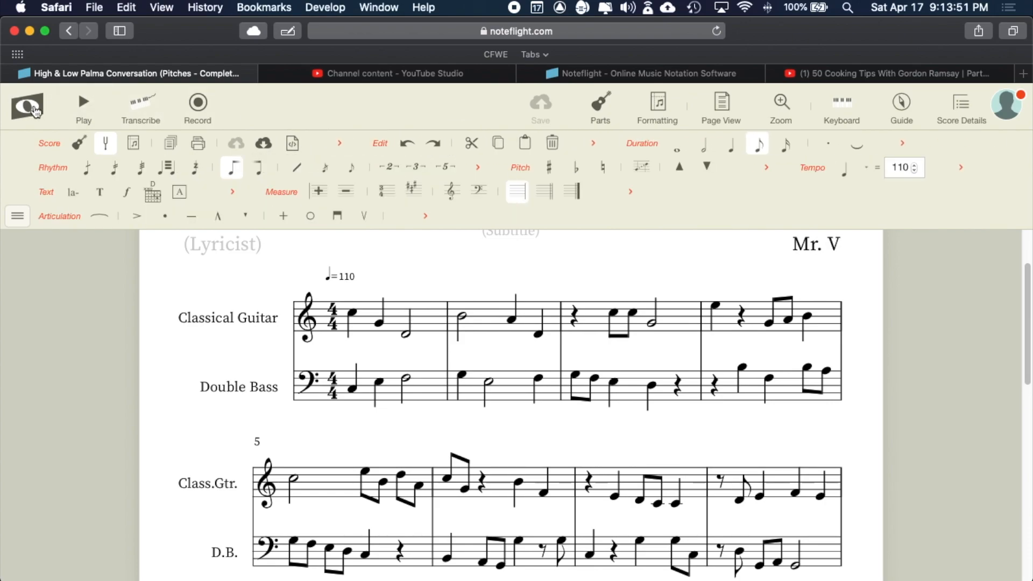
pyautogui.click(27, 105)
pyautogui.click(55, 171)
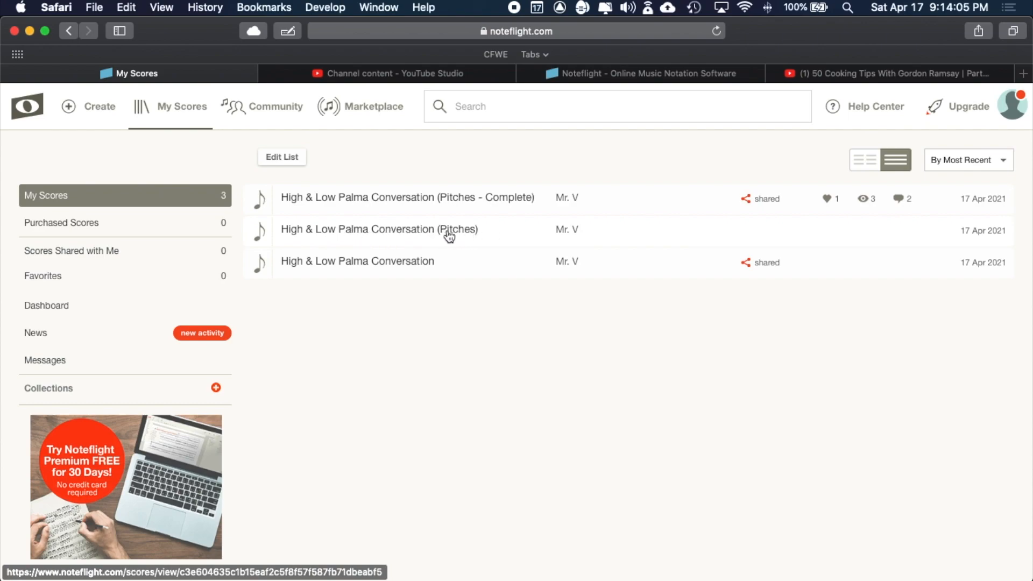
# - Open the Pitches score, go back, and open High & Low Palma Conversation instead
pyautogui.click(428, 229)
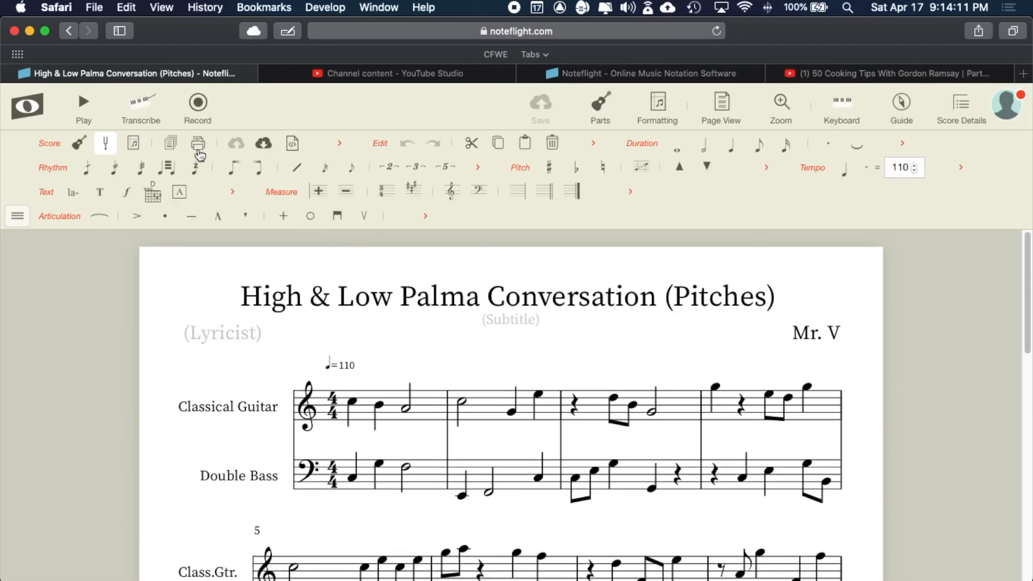
pyautogui.click(27, 105)
pyautogui.click(62, 168)
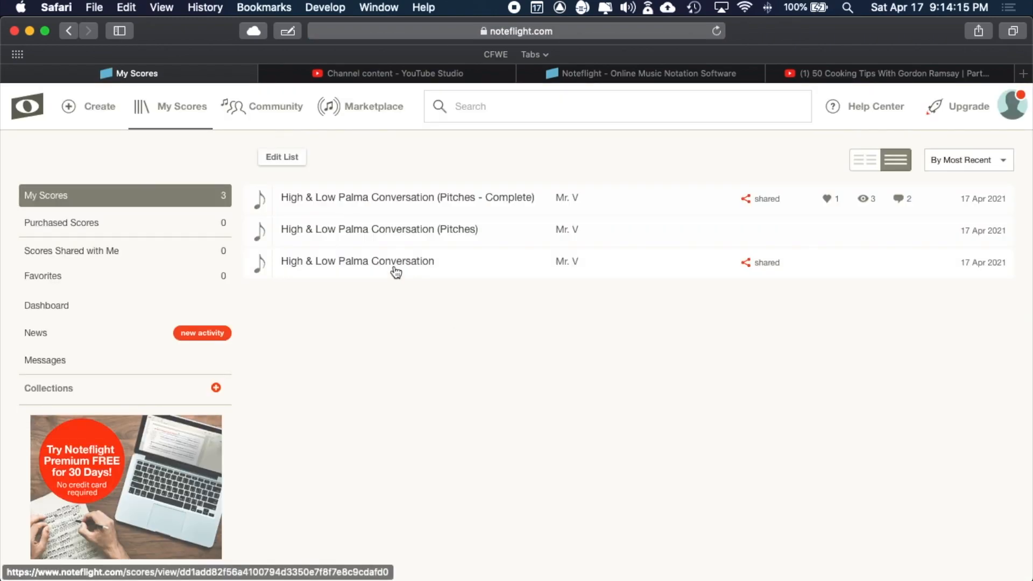
pyautogui.click(410, 265)
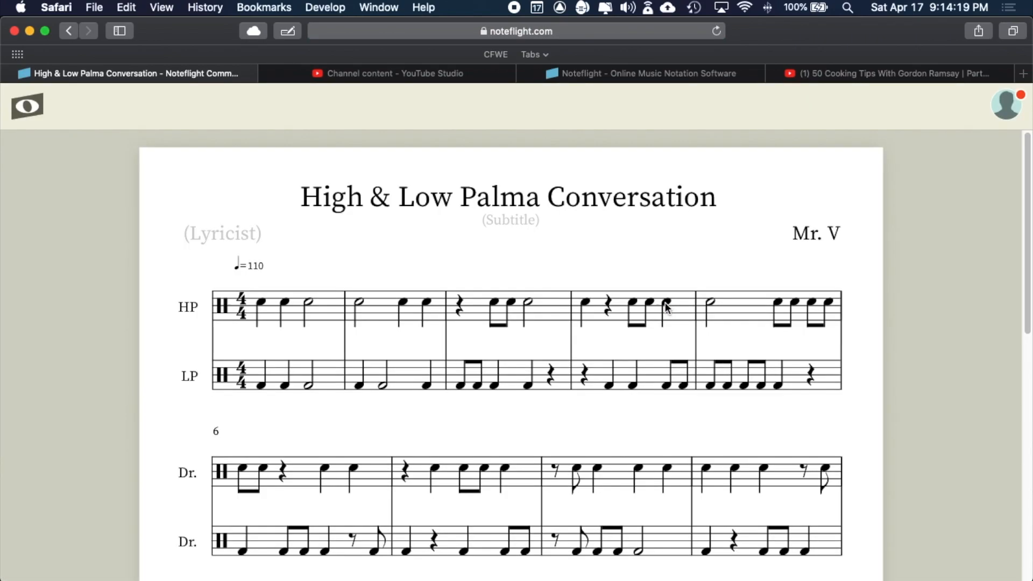
# - Show its score details, confirming Rock genre and Duet format, and scroll to Share
pyautogui.scroll(-4, 666, 306)
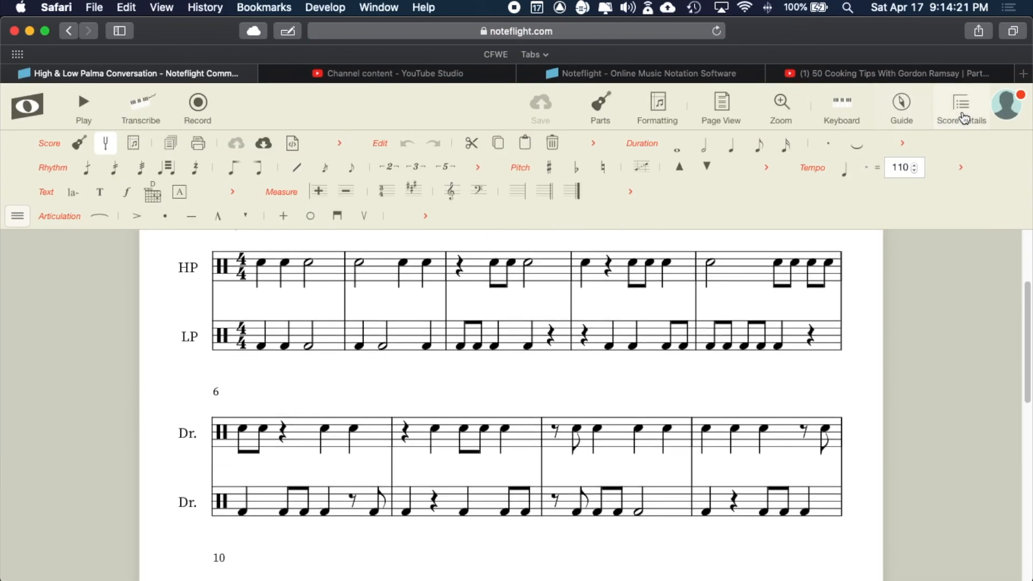
pyautogui.click(963, 109)
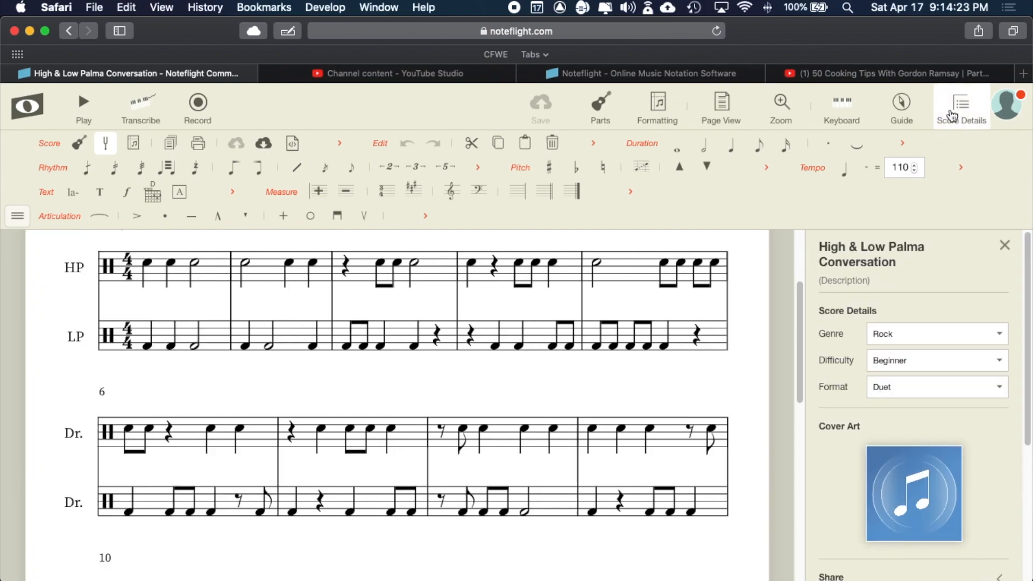
pyautogui.scroll(-1, 941, 273)
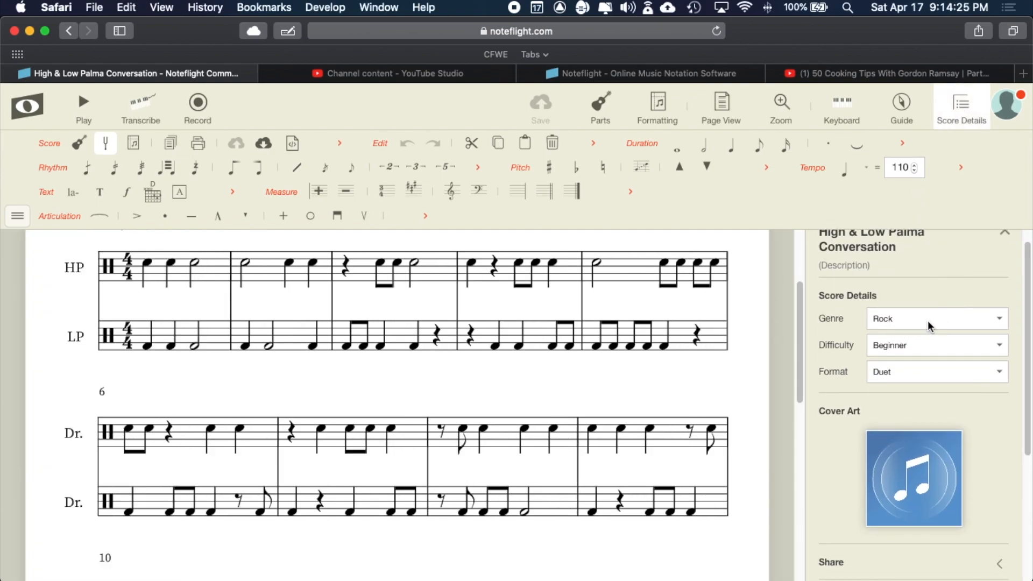
pyautogui.click(913, 321)
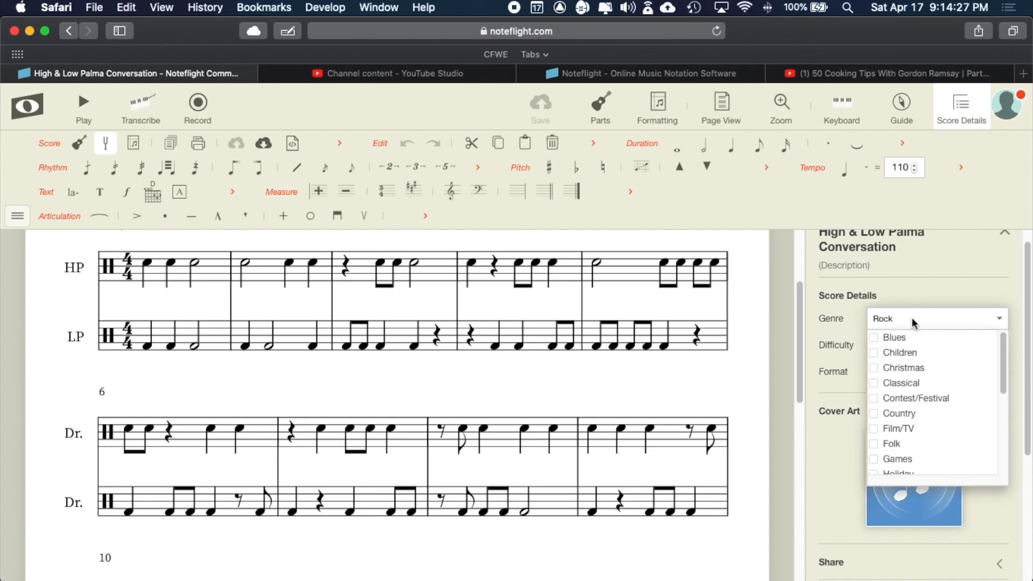
pyautogui.click(907, 271)
pyautogui.click(896, 378)
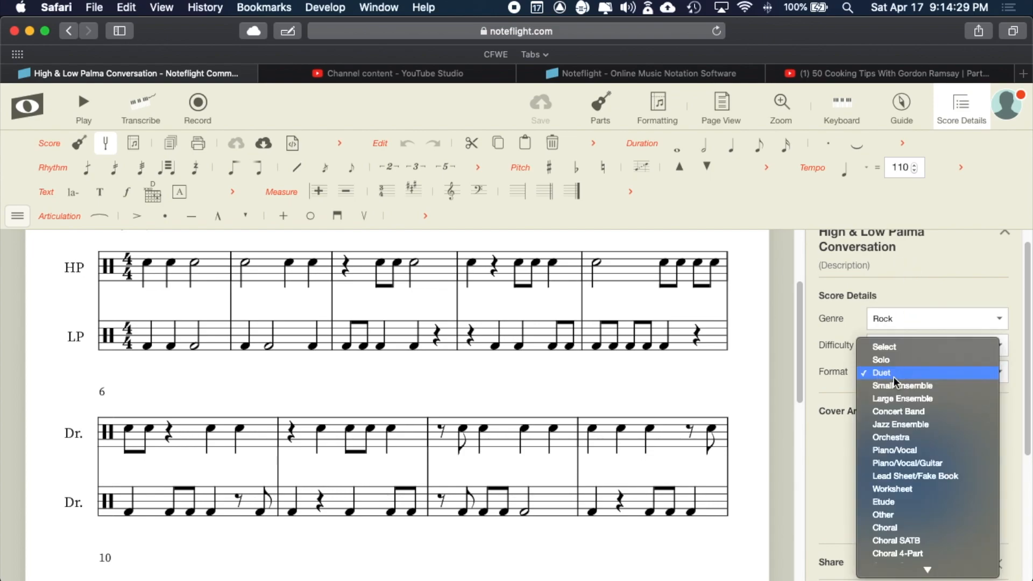
pyautogui.click(895, 377)
pyautogui.scroll(-2, 890, 378)
pyautogui.scroll(-2, 890, 378)
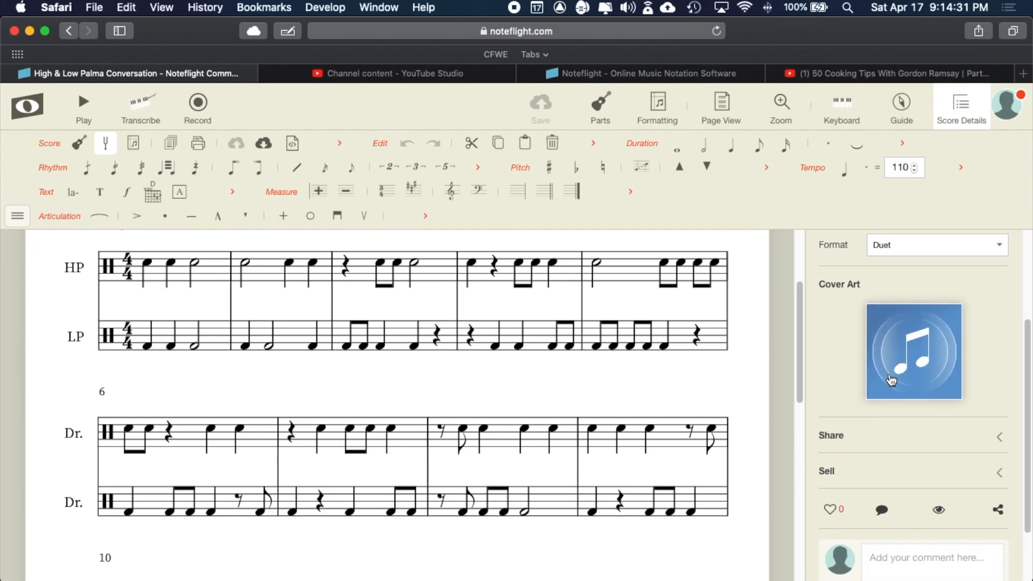
pyautogui.scroll(-2, 912, 345)
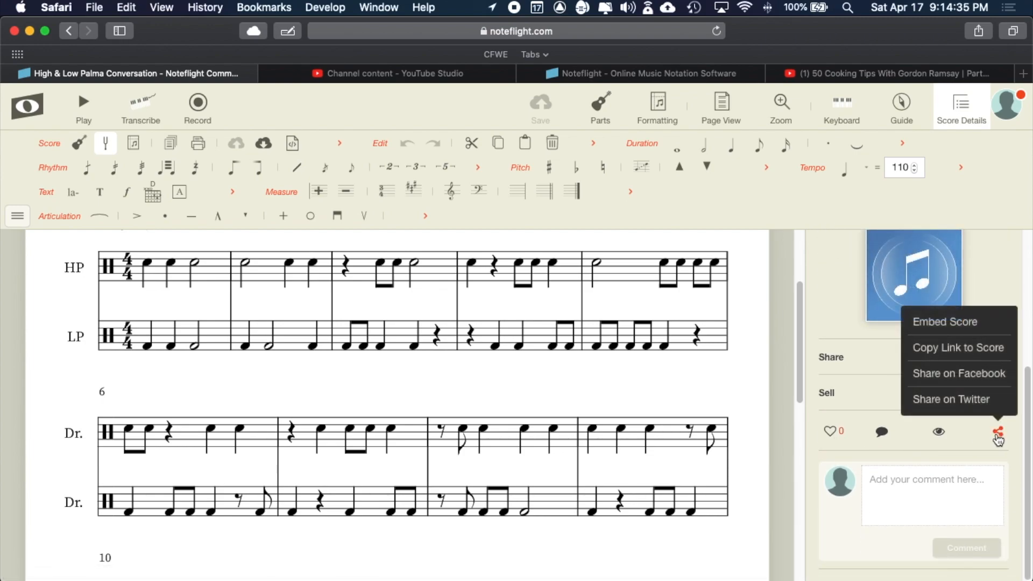
# - Set 'Anyone with a link can' to Edit, keep 'an original work', and save the sharing
pyautogui.click(996, 357)
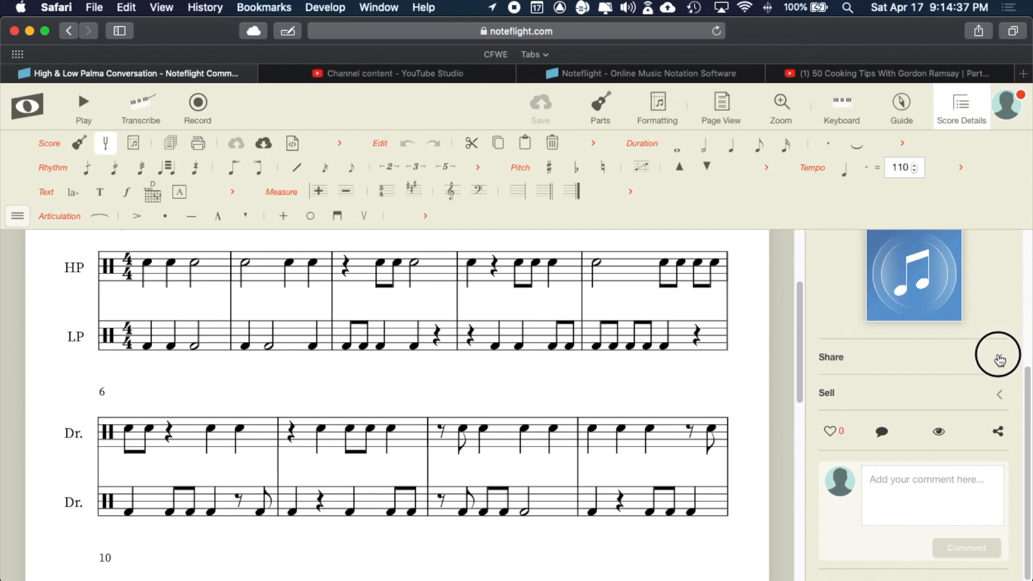
pyautogui.click(985, 424)
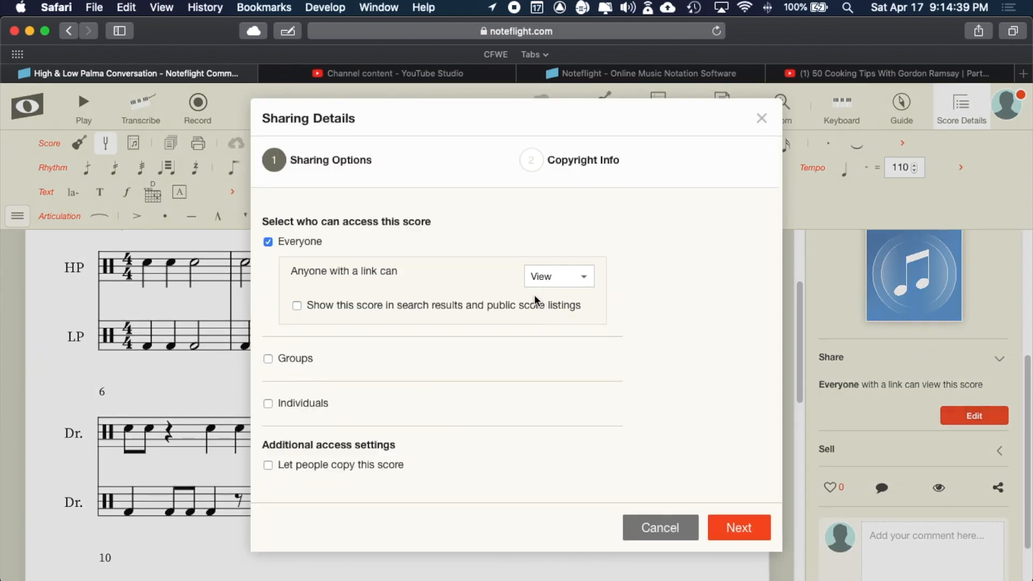
pyautogui.click(539, 278)
pyautogui.click(545, 306)
pyautogui.click(739, 528)
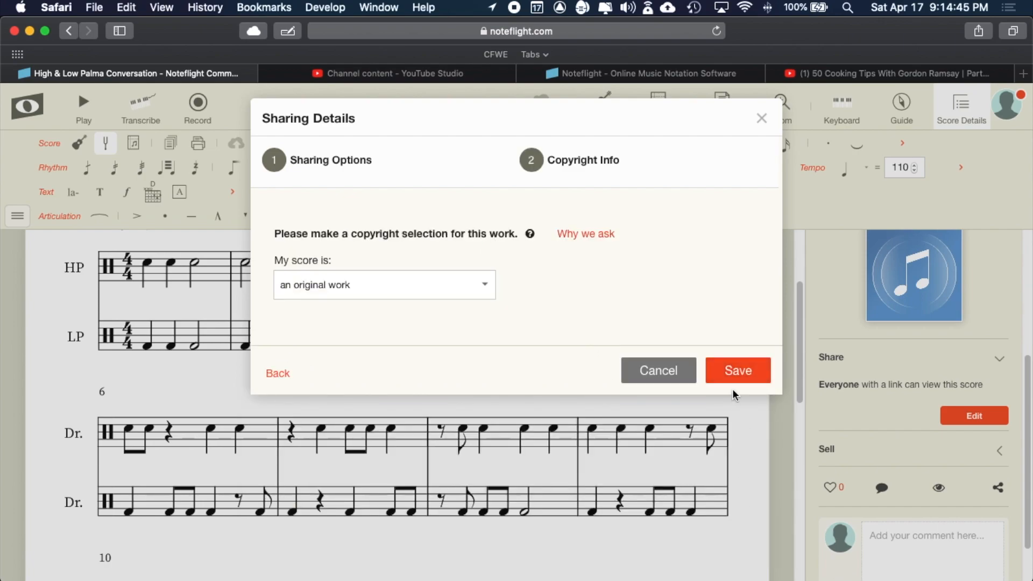
pyautogui.click(282, 285)
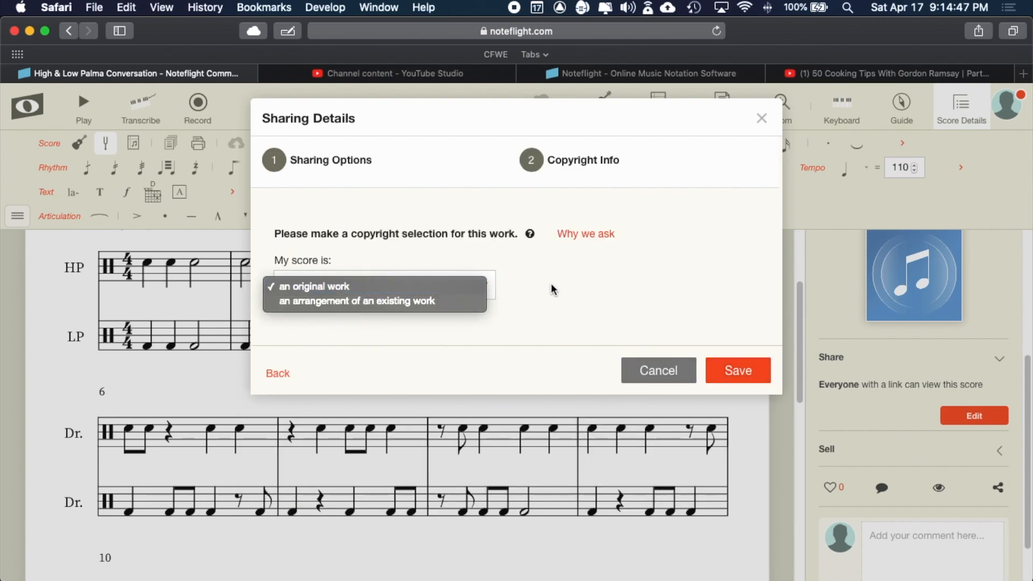
pyautogui.click(625, 295)
pyautogui.click(739, 371)
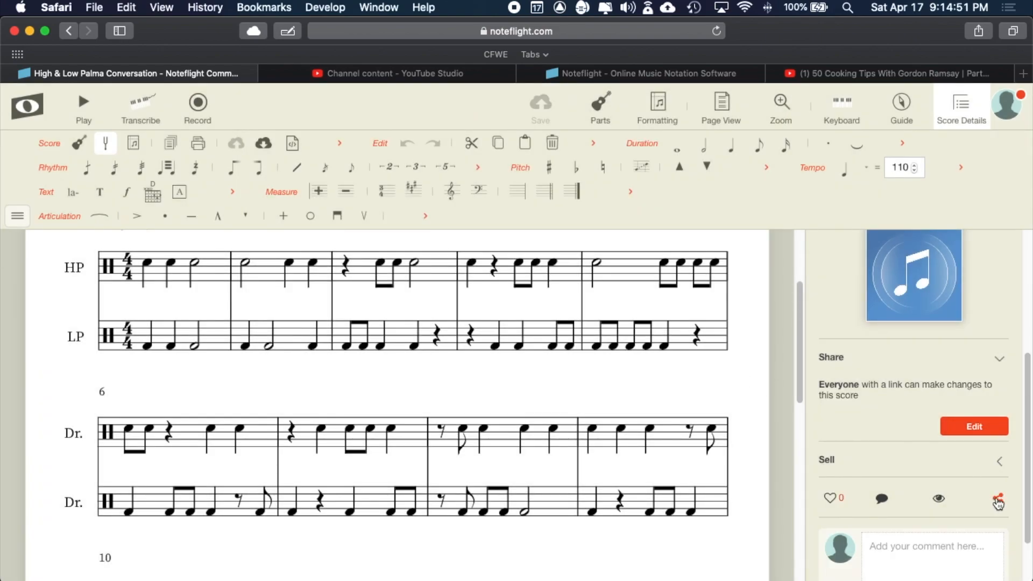
pyautogui.click(999, 502)
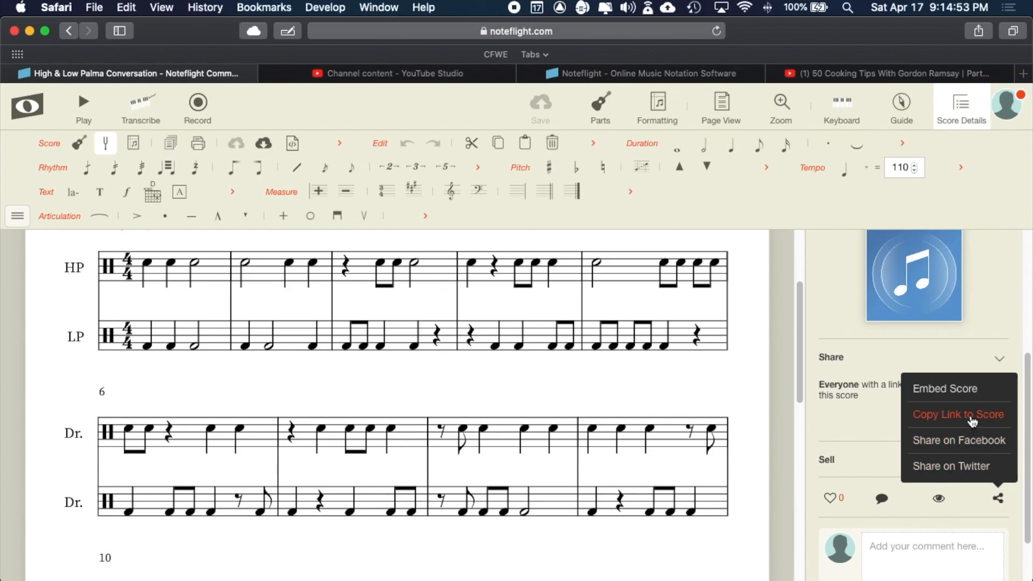
# - Copy the High & Low Palma Conversation score's link and close Score Details to head back to My Scores
pyautogui.click(949, 417)
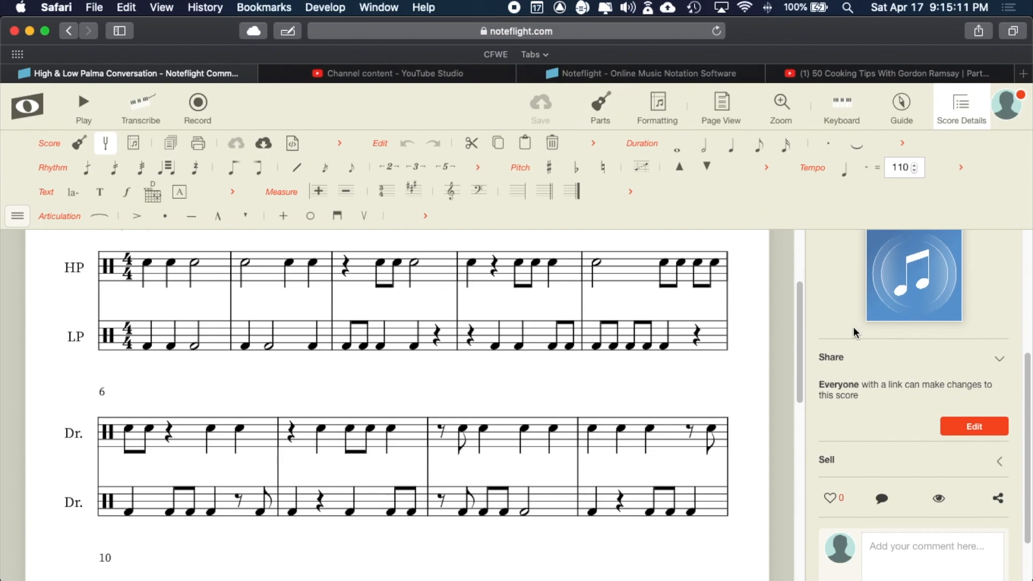
pyautogui.click(962, 108)
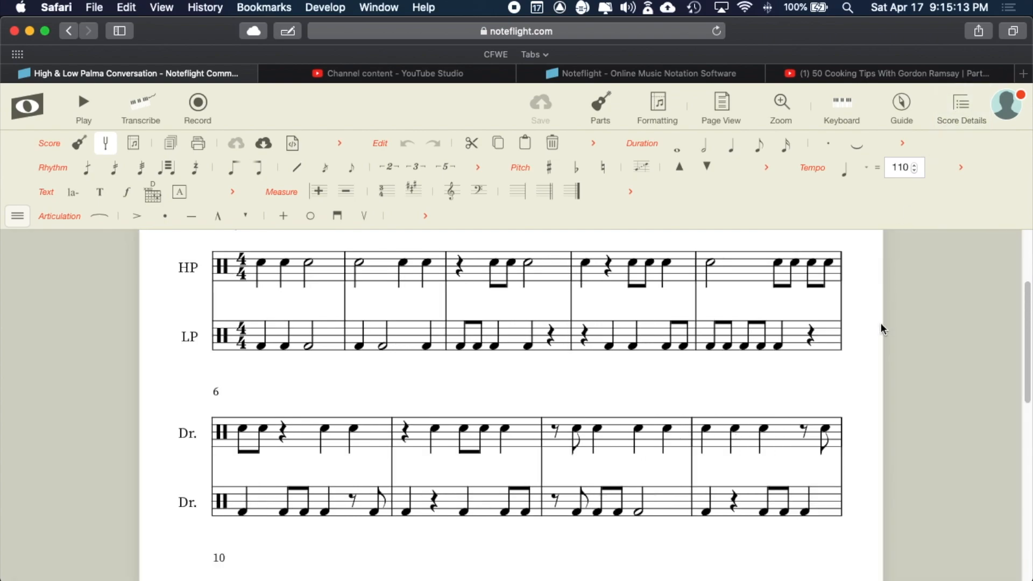
pyautogui.scroll(3, 946, 374)
pyautogui.scroll(-2, 944, 373)
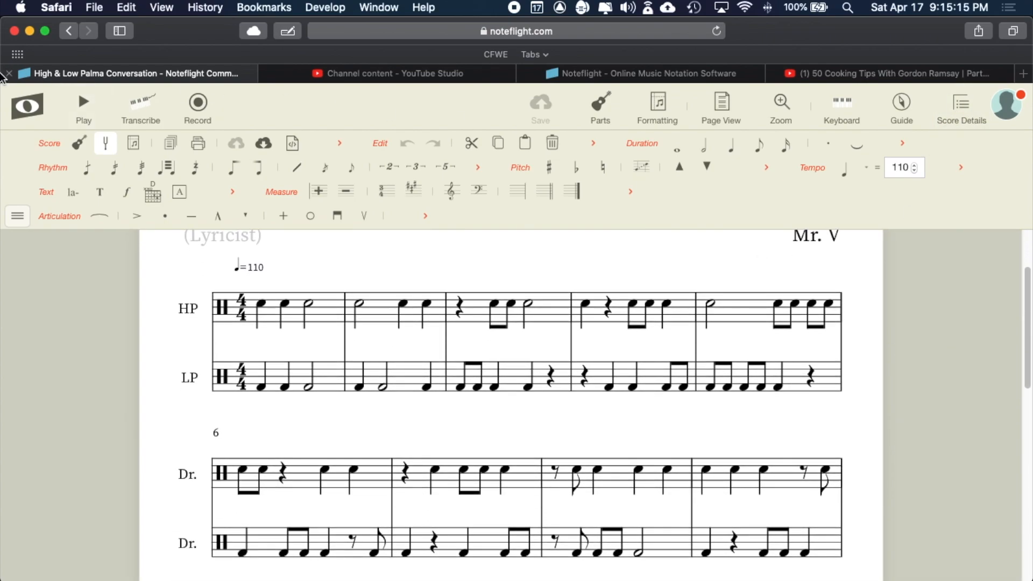
pyautogui.click(26, 106)
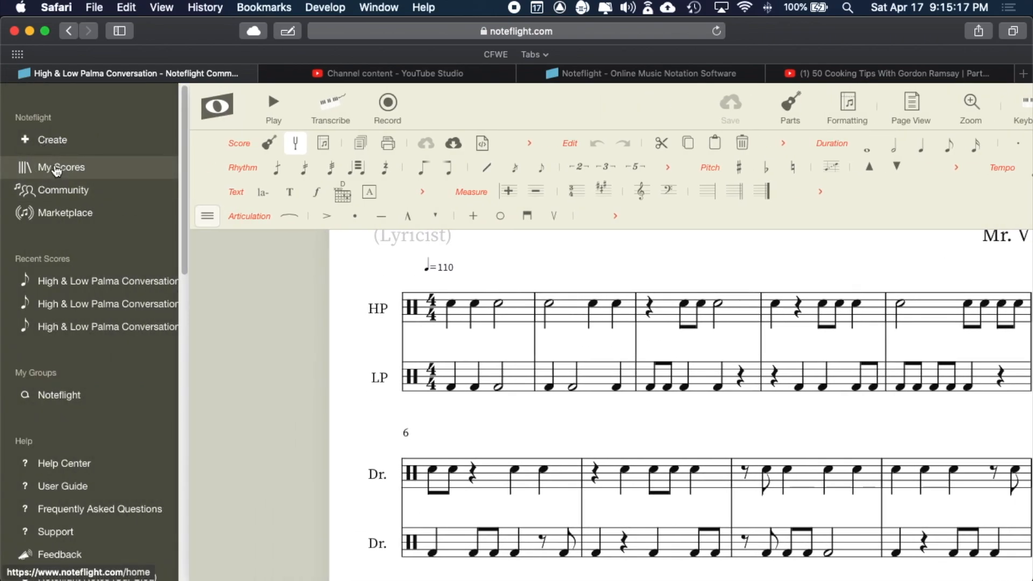